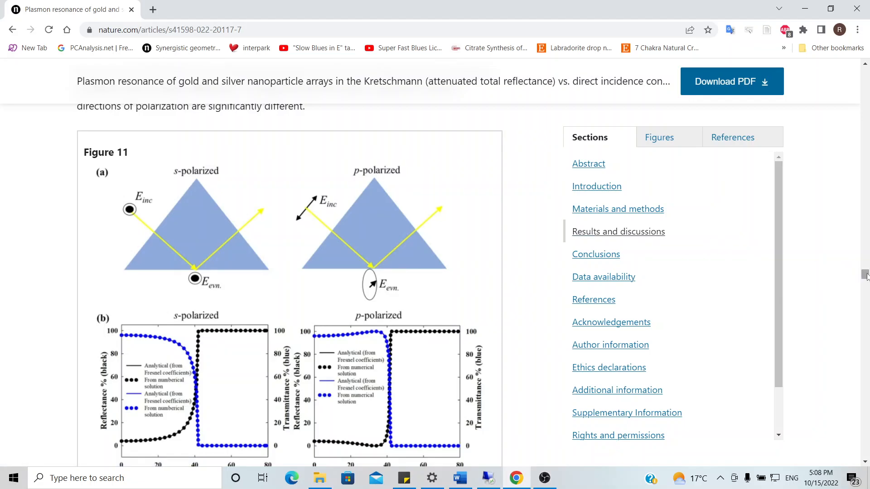
Examine the article's nanoparticle film configuration schematics and its discussion of p- and s-polarized incidence.
{"action": "left_click_drag", "start_coordinate": [865, 276], "coordinate": [865, 112]}
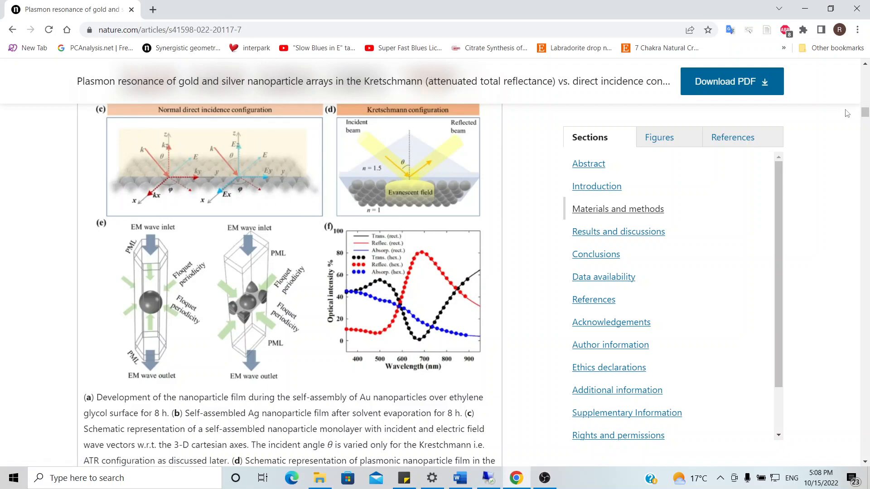
{"action": "left_click_drag", "start_coordinate": [865, 113], "coordinate": [865, 307]}
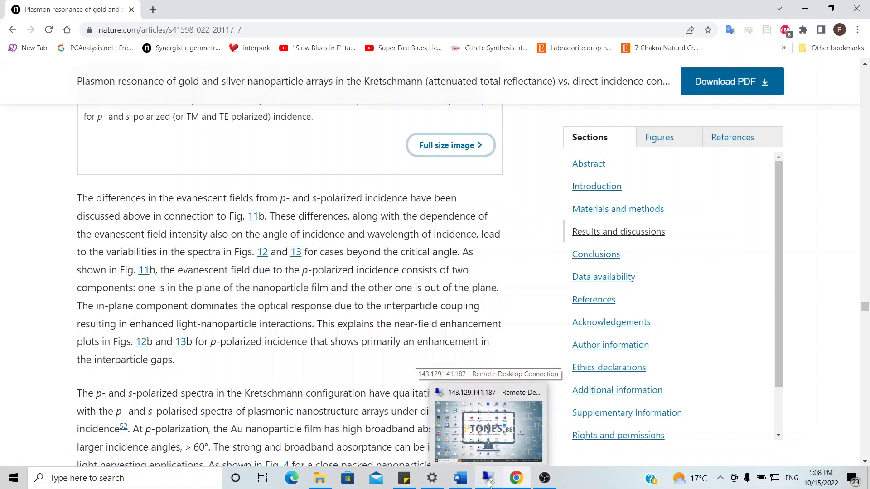
Switch to the remote desktop, launch COMSOL Multiphysics 5.5 and check the existing nanoparticle model's parameters.
{"action": "left_click", "coordinate": [488, 482]}
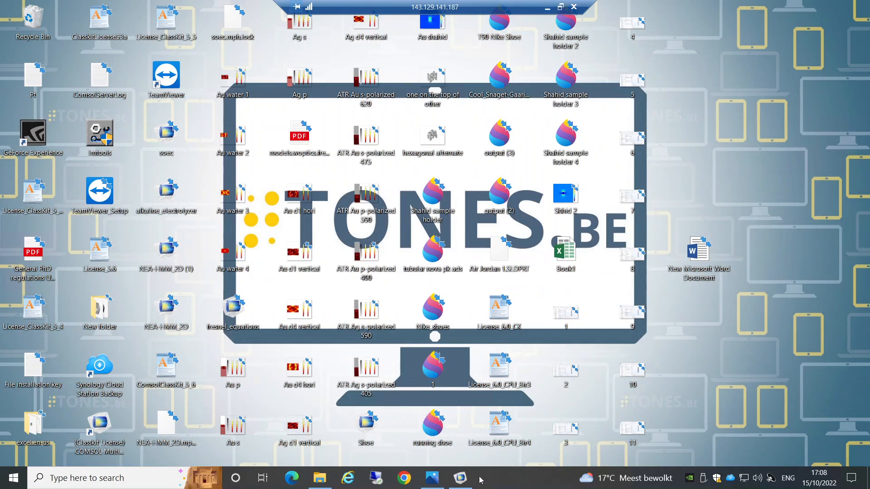
{"action": "left_click", "coordinate": [103, 423]}
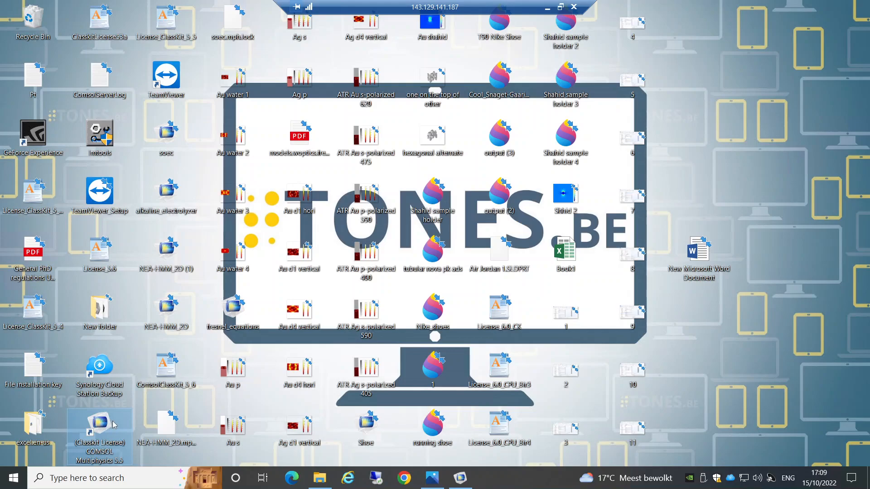
{"action": "double_click", "coordinate": [104, 423]}
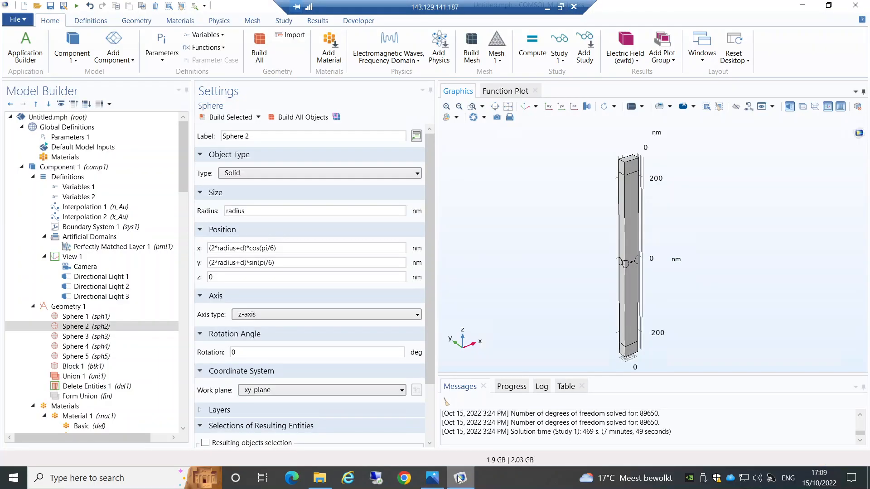
{"action": "left_click", "coordinate": [63, 138]}
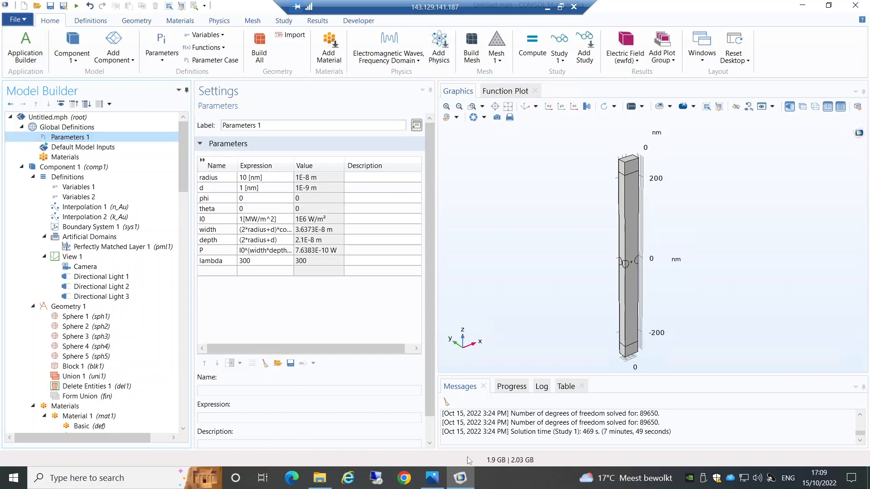
{"action": "left_click", "coordinate": [802, 5]}
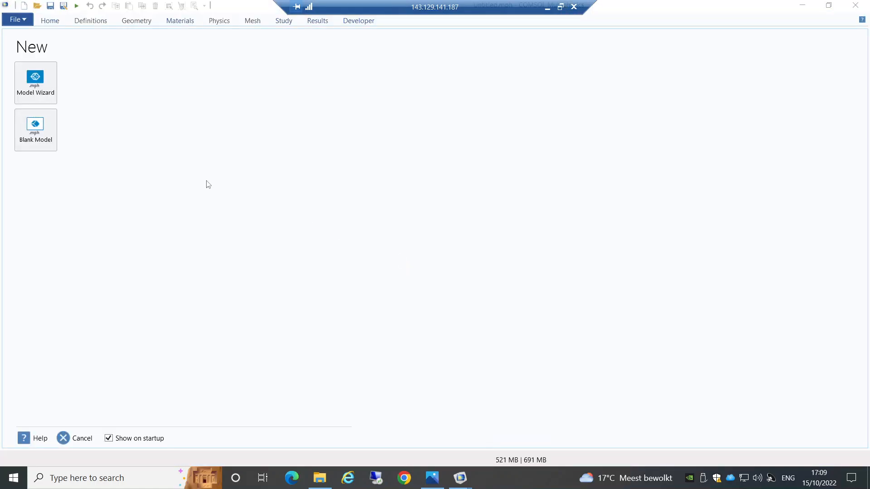
Start a new 3D model with the Model Wizard and add the Electromagnetic Waves, Frequency Domain (ewfd) physics interface.
{"action": "left_click", "coordinate": [36, 93]}
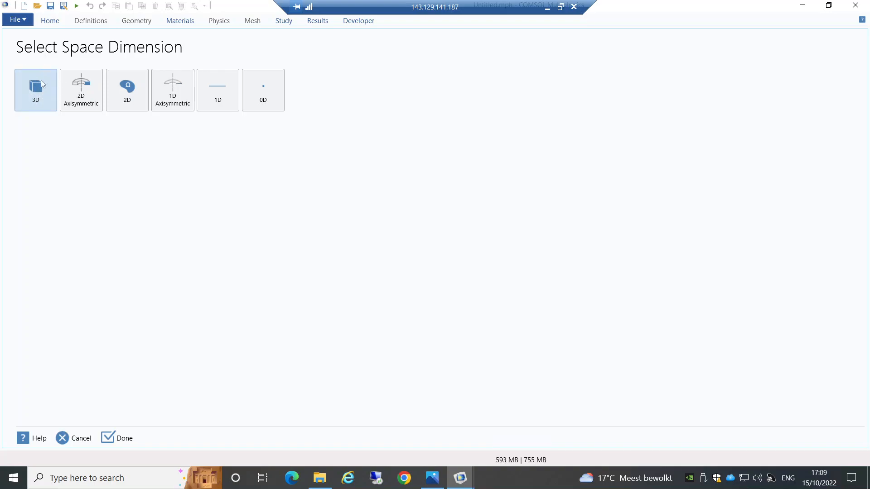
{"action": "left_click", "coordinate": [41, 83]}
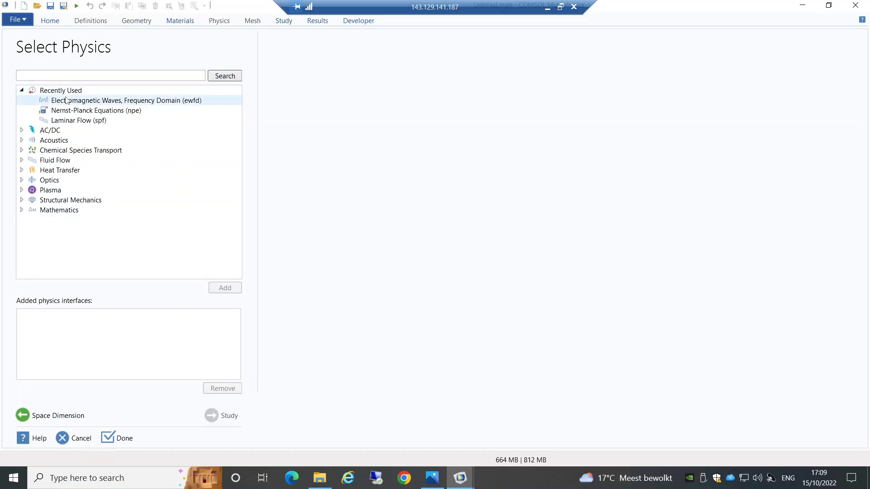
{"action": "left_click", "coordinate": [84, 100]}
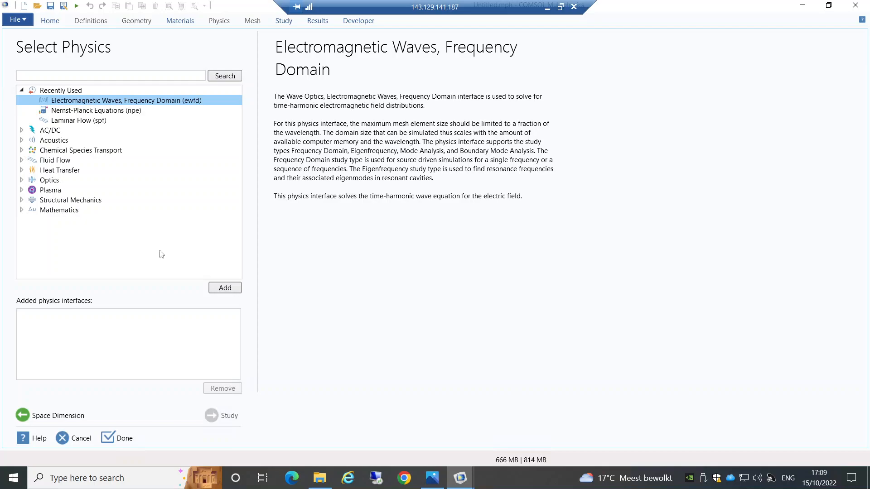
{"action": "left_click", "coordinate": [232, 289]}
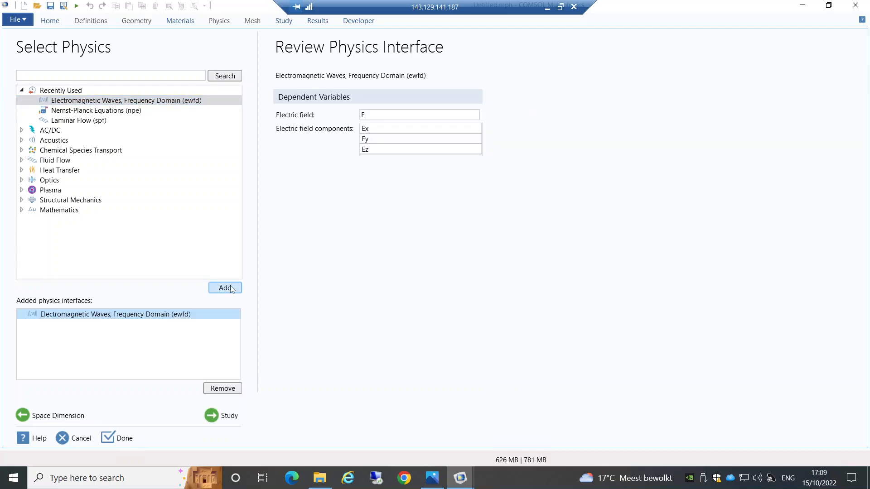
Complete the model setup with a Frequency Domain study and expand the whole model tree.
{"action": "left_click", "coordinate": [223, 415]}
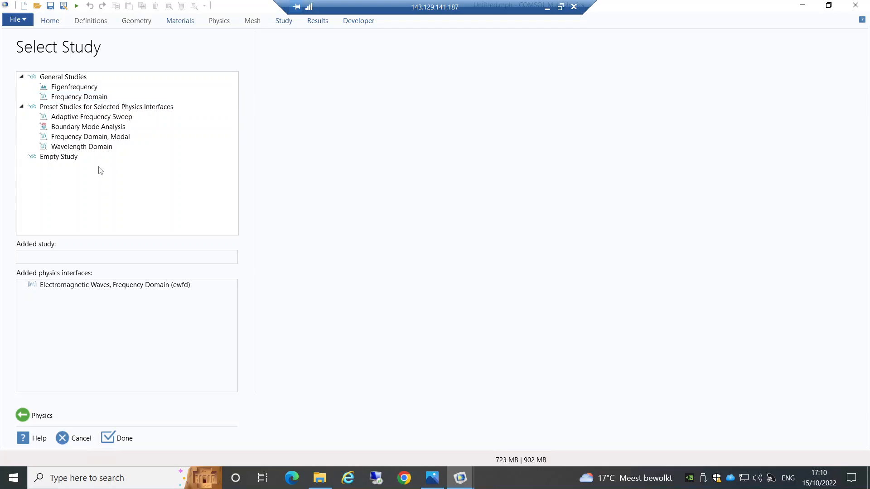
{"action": "left_click", "coordinate": [77, 97]}
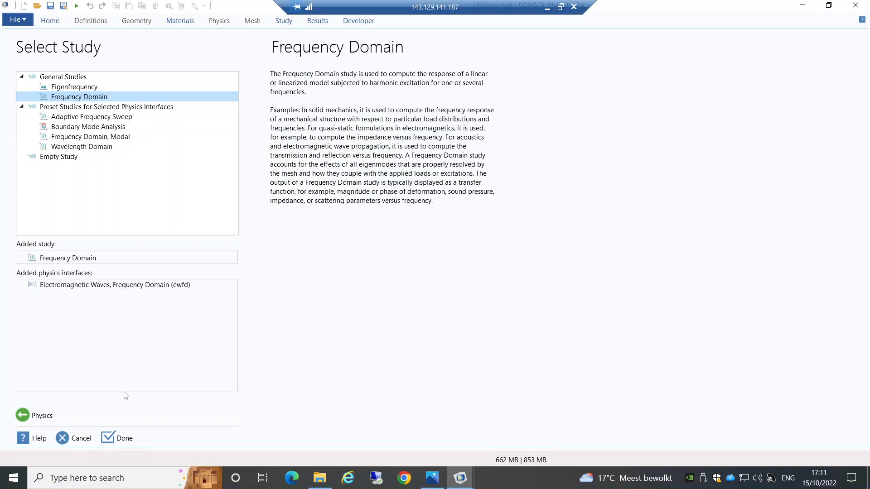
{"action": "left_click", "coordinate": [124, 437]}
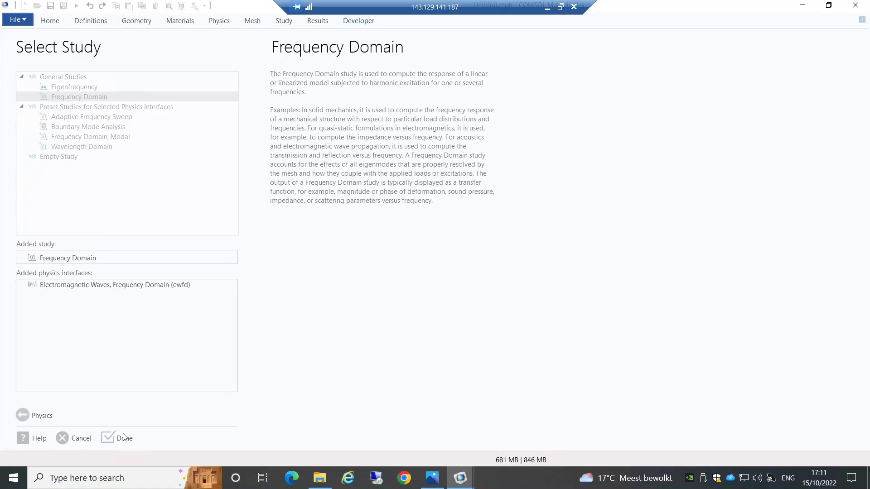
{"action": "left_click", "coordinate": [123, 435]}
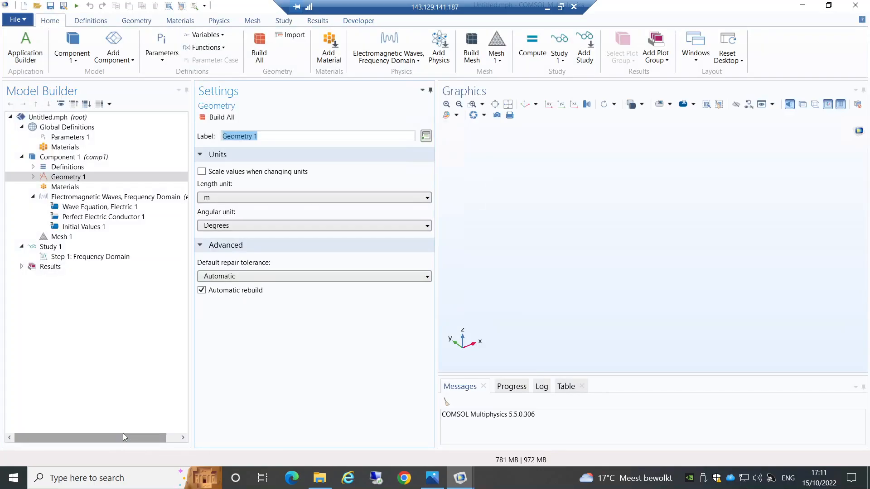
{"action": "left_click", "coordinate": [85, 105]}
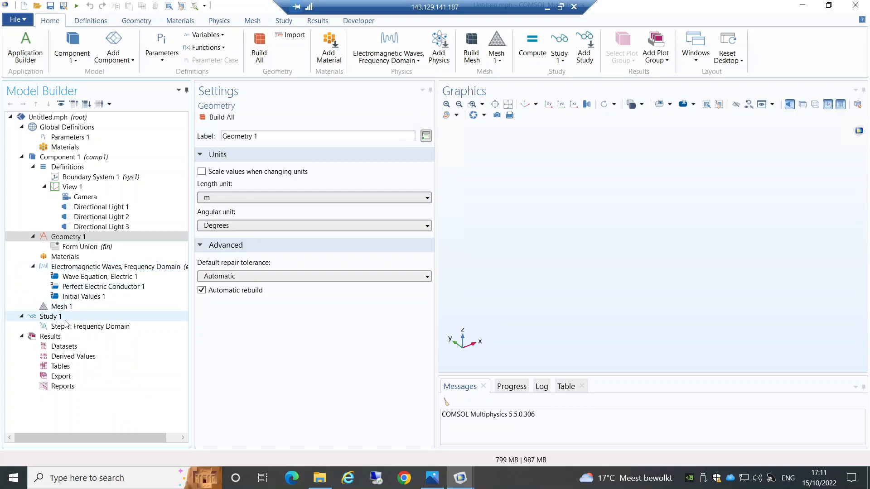
Add a sphere to Geometry 1 and set the geometry's length unit to nm.
{"action": "right_click", "coordinate": [73, 240]}
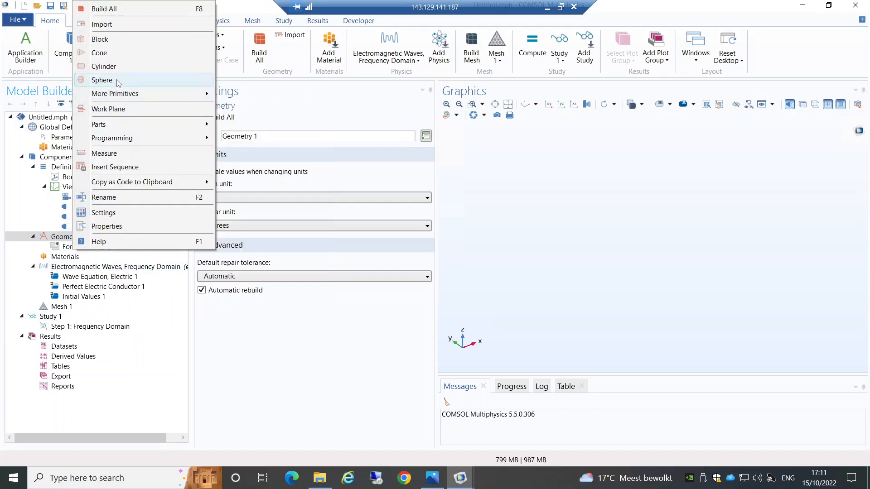
{"action": "left_click", "coordinate": [102, 79]}
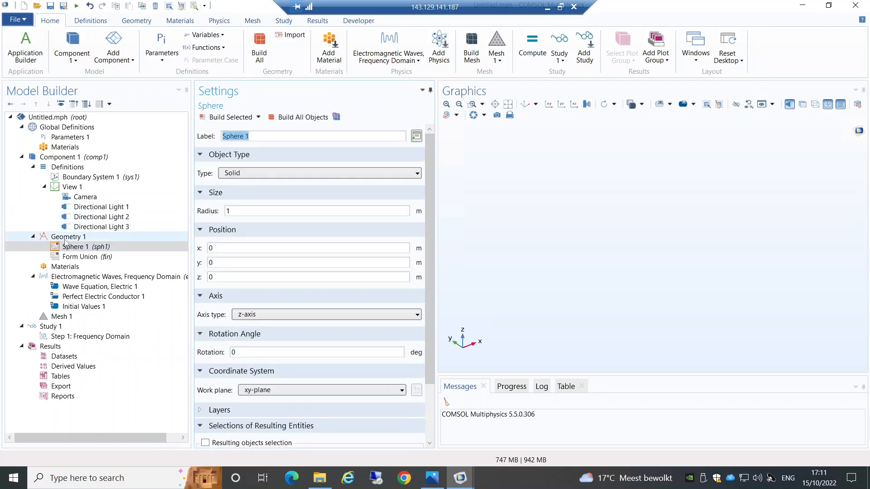
{"action": "left_click", "coordinate": [66, 237]}
{"action": "left_click", "coordinate": [219, 198]}
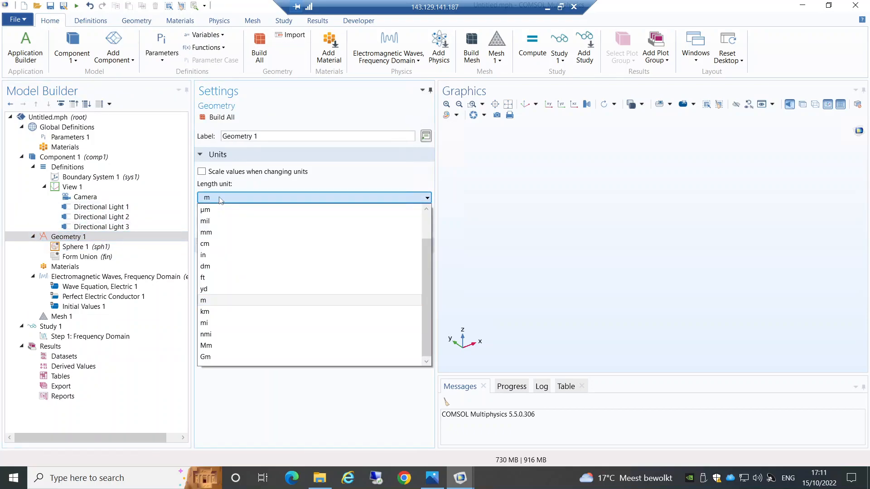
{"action": "scroll", "coordinate": [428, 206], "scroll_direction": "up", "scroll_amount": 3}
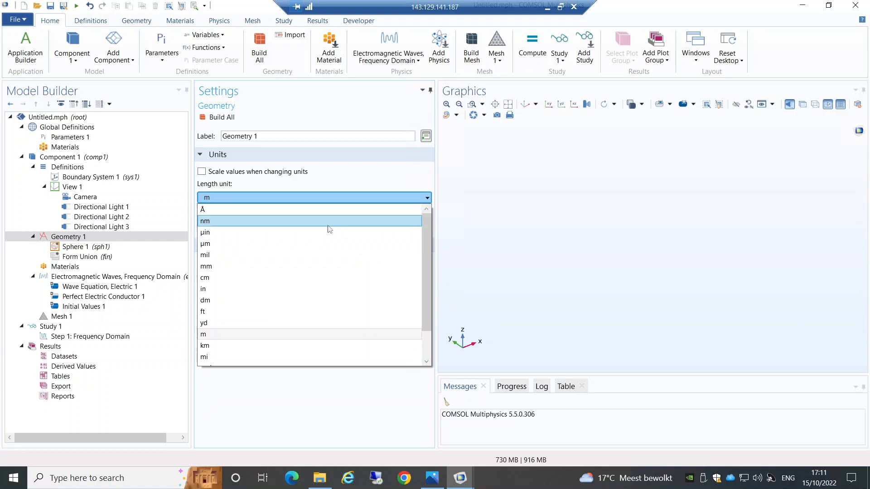
{"action": "left_click", "coordinate": [313, 221]}
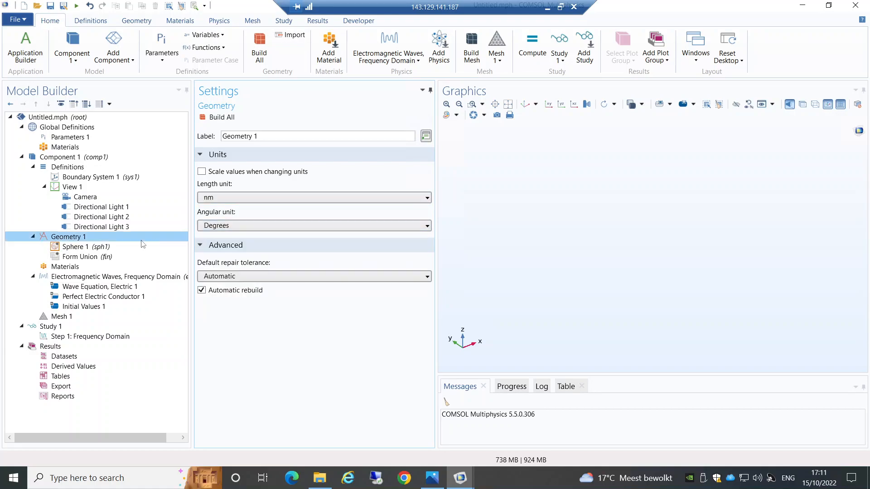
Set Sphere 1's radius to the parameter name "radius" instead of a fixed number.
{"action": "left_click", "coordinate": [100, 245]}
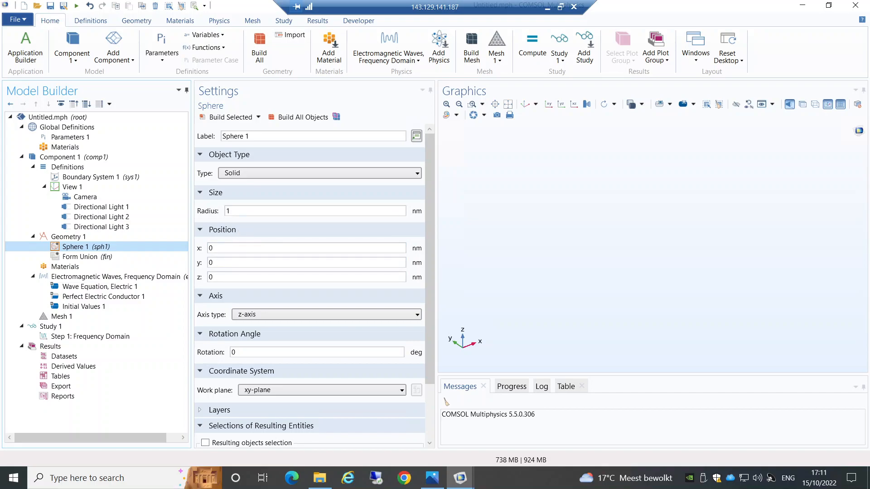
{"action": "left_click", "coordinate": [230, 211]}
{"action": "key", "text": "BackSpace"}
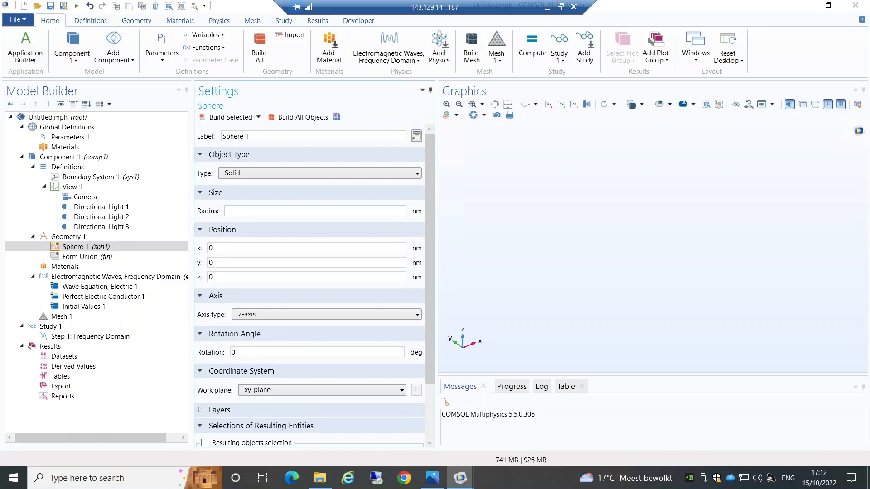
{"action": "type", "text": "10"}
{"action": "key", "text": "BackSpace"}
{"action": "key", "text": "BackSpace"}
{"action": "type", "text": "radius"}
Define a global parameter named radius with the expression 10 [nm].
{"action": "left_click", "coordinate": [99, 139]}
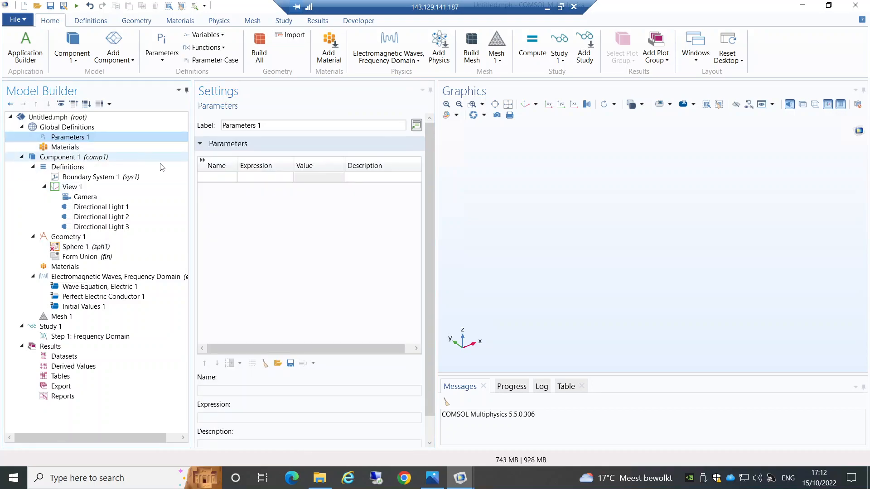
{"action": "left_click", "coordinate": [211, 178]}
{"action": "type", "text": "radius"}
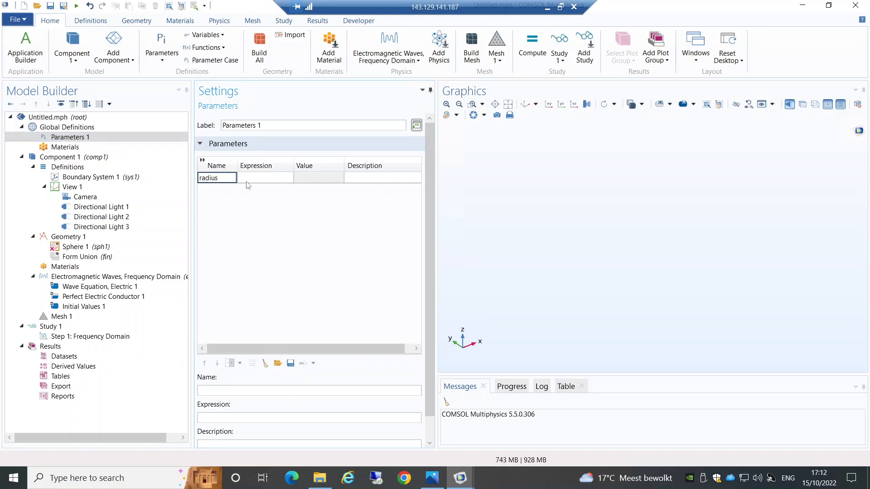
{"action": "key", "text": "Tab"}
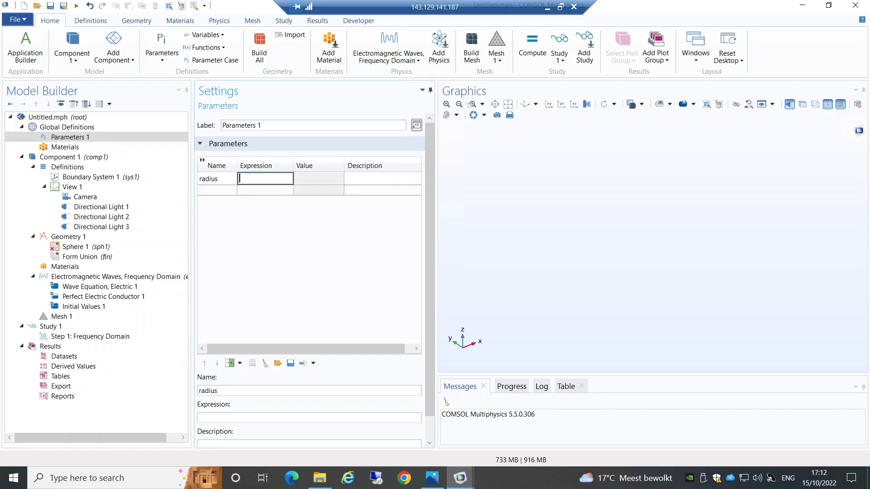
{"action": "type", "text": "10 [nm]"}
{"action": "key", "text": "Return"}
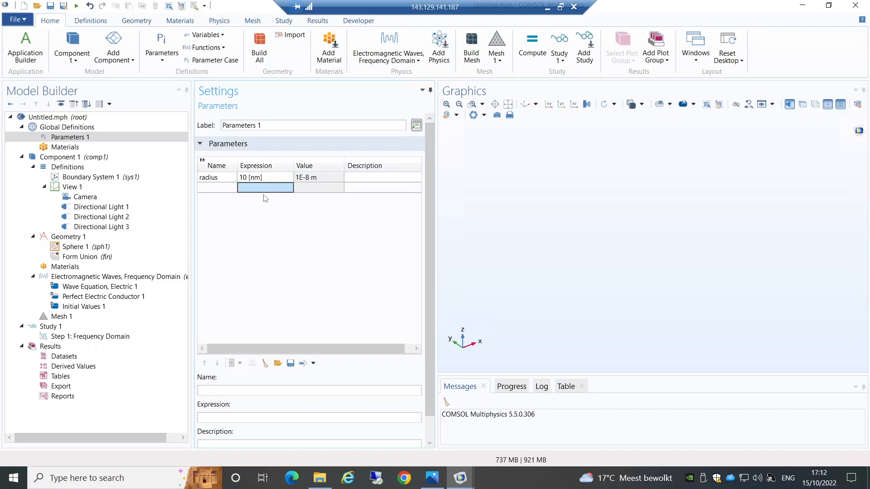
Build Sphere 1 and review the radius parameter it refers to.
{"action": "left_click", "coordinate": [101, 247]}
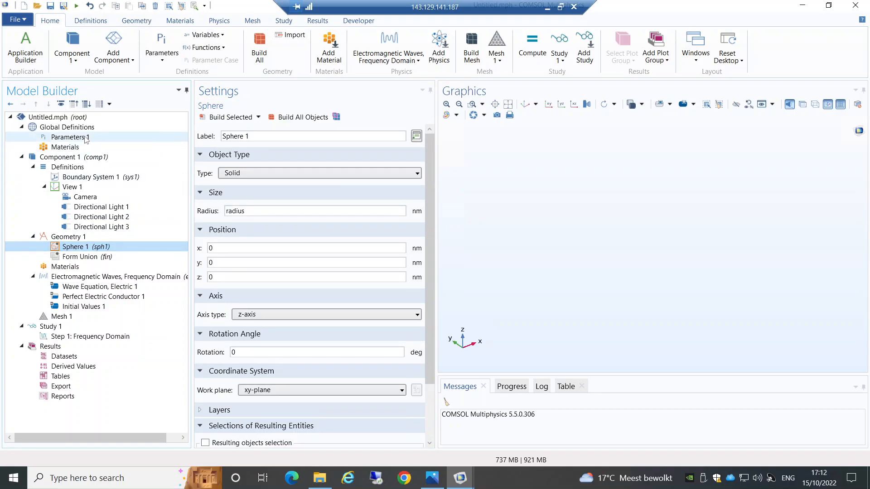
{"action": "left_click", "coordinate": [220, 118]}
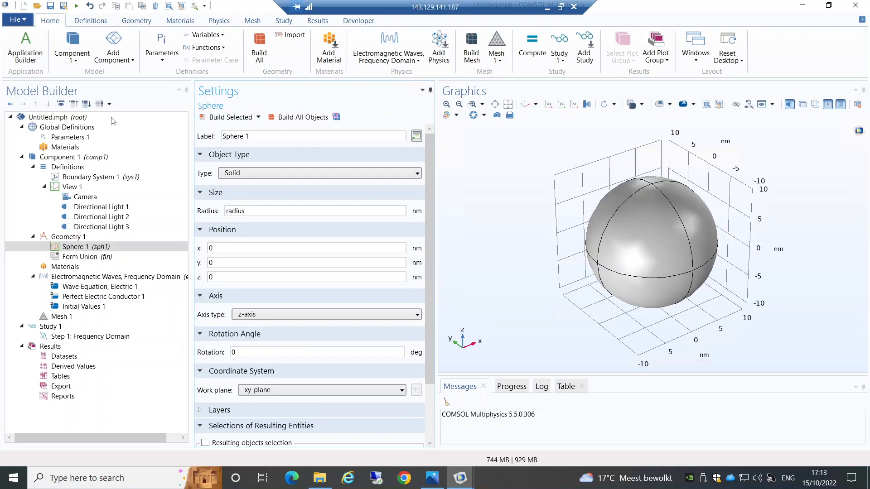
{"action": "left_click", "coordinate": [107, 137]}
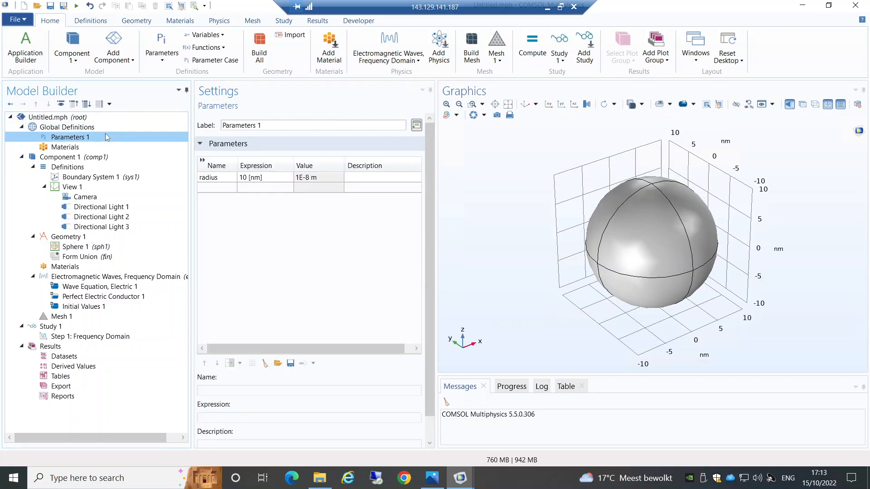
{"action": "left_click", "coordinate": [103, 248]}
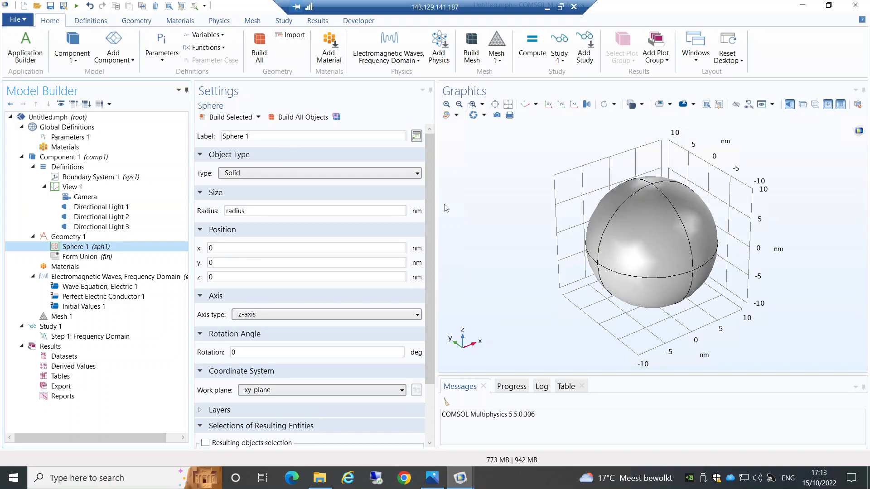
Switch to the finished model's COMSOL window and inspect the settings of its Sphere 1 and Sphere 2.
{"action": "left_click", "coordinate": [460, 477]}
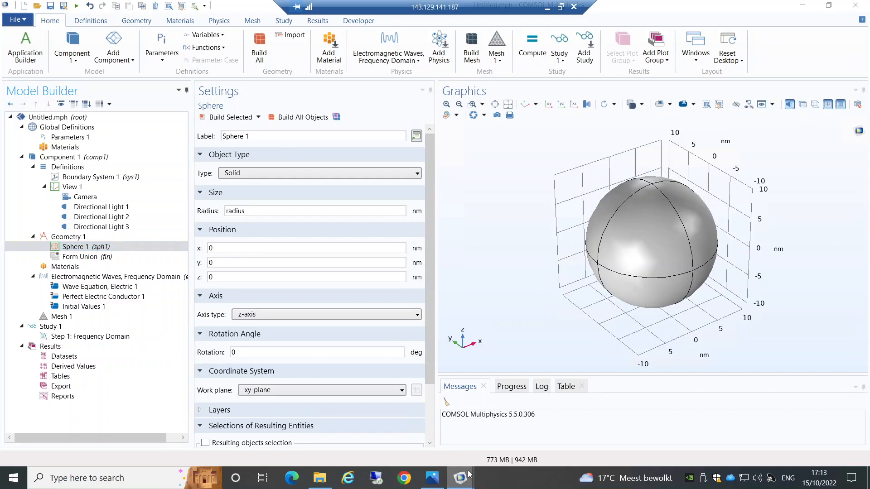
{"action": "left_click", "coordinate": [433, 442]}
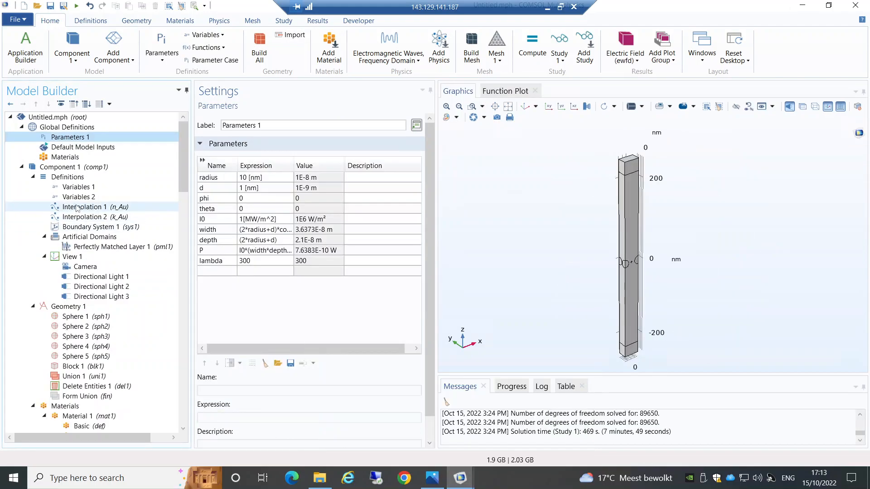
{"action": "left_click_drag", "start_coordinate": [185, 163], "coordinate": [185, 183]}
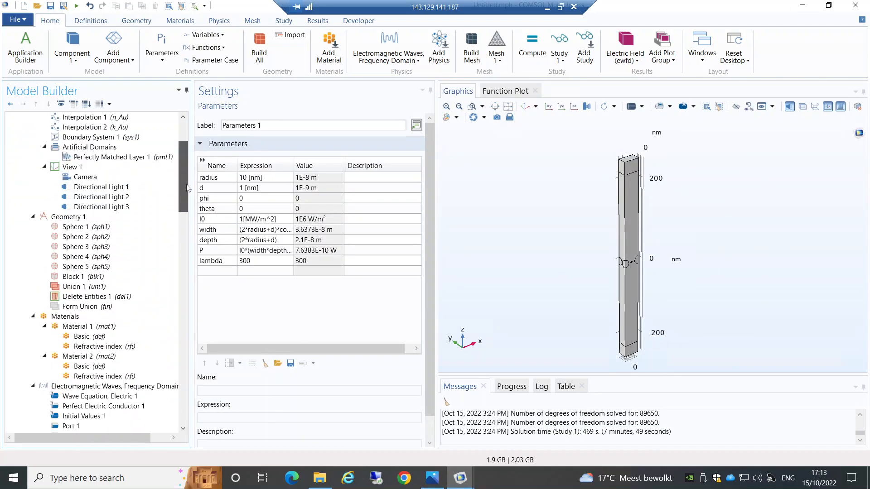
{"action": "left_click", "coordinate": [109, 226]}
{"action": "left_click", "coordinate": [109, 236]}
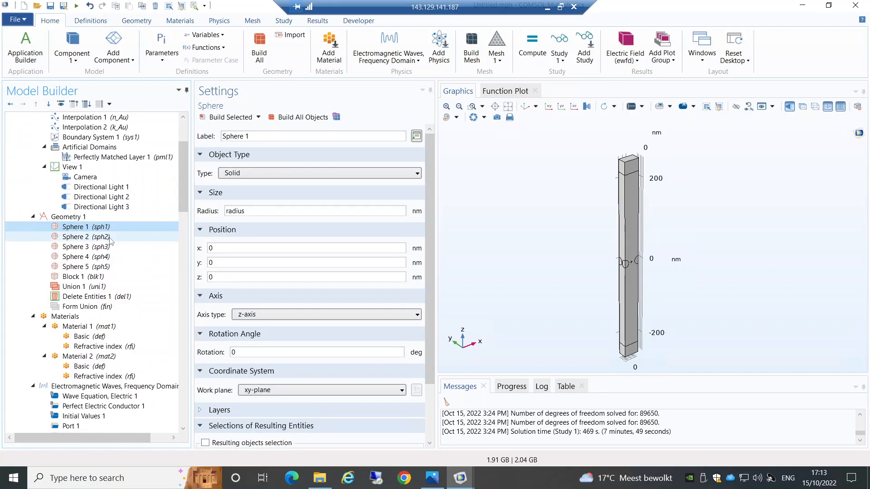
Copy Sphere 2's x-position expression, (2*radius+d)*cos(pi/6), from the finished model and return to the new model's COMSOL window.
{"action": "left_click", "coordinate": [284, 248]}
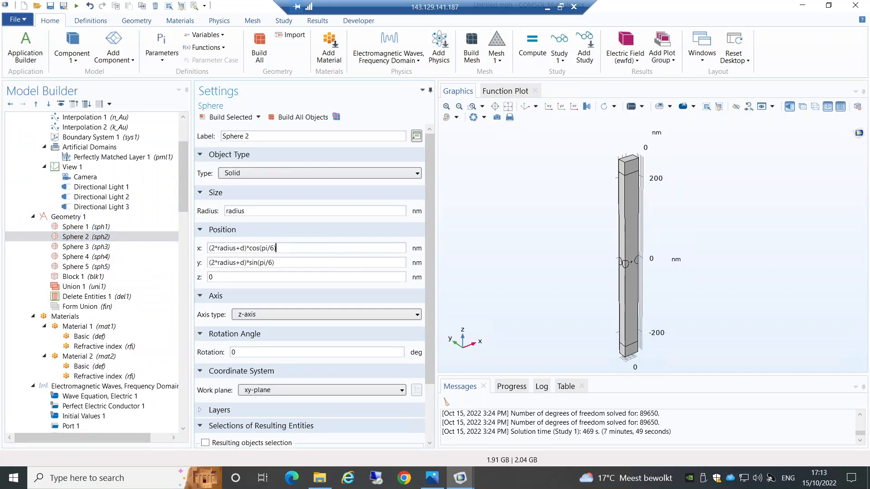
{"action": "left_click_drag", "start_coordinate": [277, 248], "coordinate": [204, 252]}
{"action": "key", "text": "ctrl+c"}
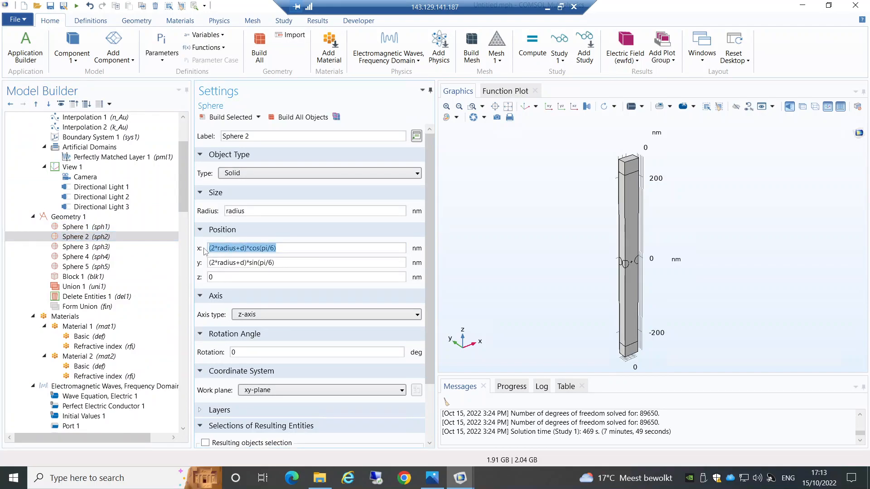
{"action": "left_click", "coordinate": [460, 478]}
{"action": "left_click", "coordinate": [501, 449]}
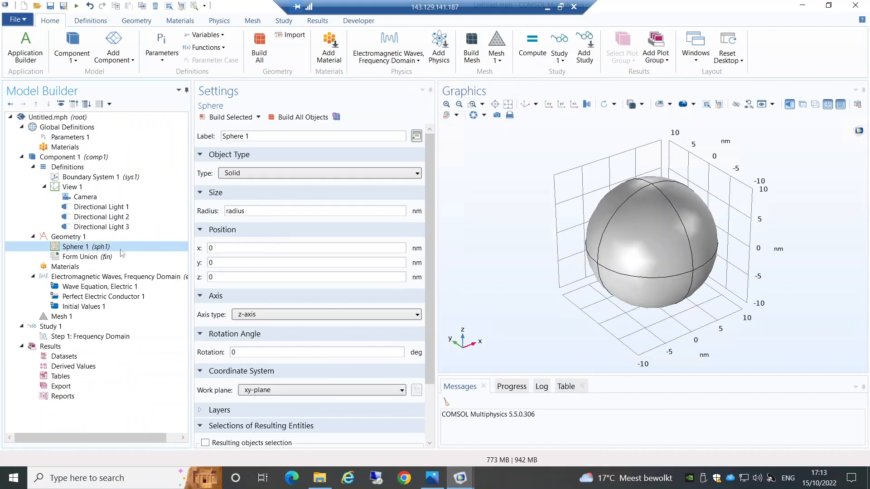
Add a second sphere to Geometry 1 with radius "radius" and x position (2*radius+d)*cos(pi/6).
{"action": "left_click", "coordinate": [105, 249]}
{"action": "right_click", "coordinate": [105, 248]}
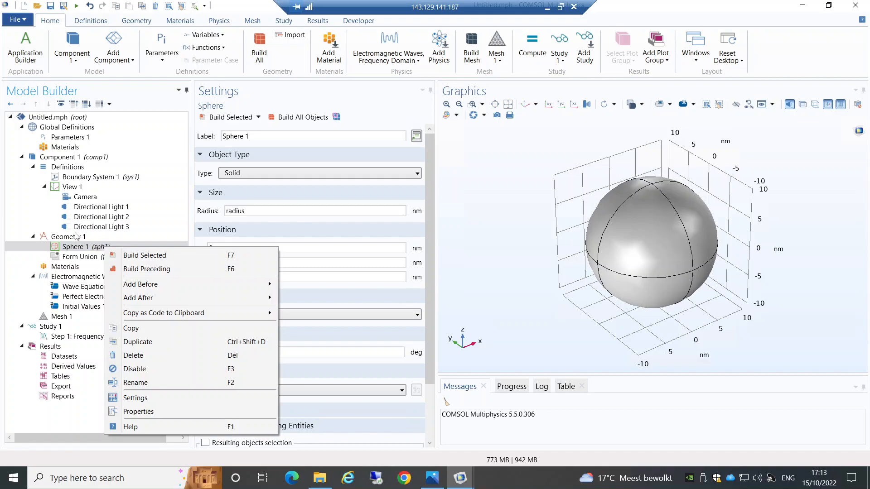
{"action": "left_click", "coordinate": [78, 237]}
{"action": "right_click", "coordinate": [77, 235]}
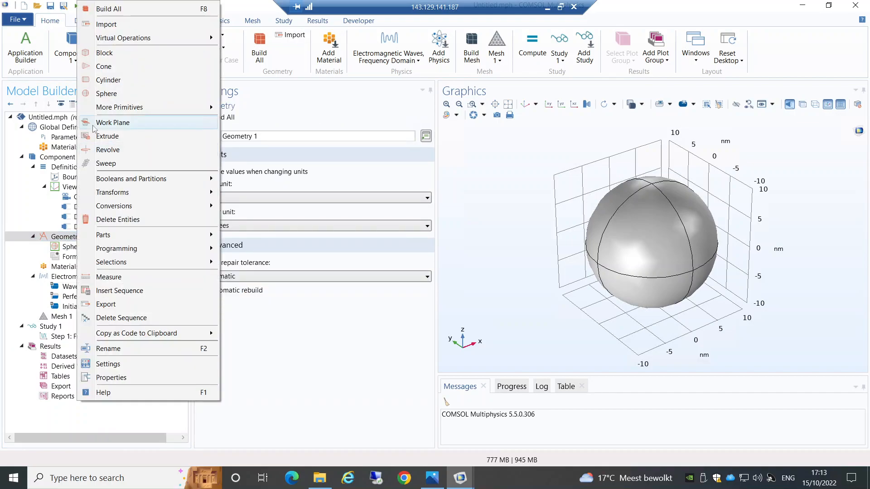
{"action": "left_click", "coordinate": [105, 91]}
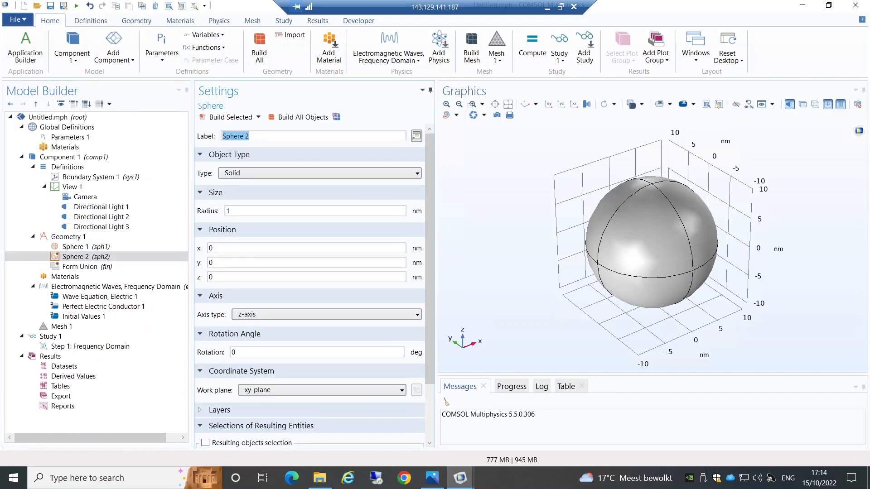
{"action": "double_click", "coordinate": [228, 211]}
{"action": "type", "text": "radius"}
{"action": "key", "text": "Tab"}
{"action": "key", "text": "ctrl+v"}
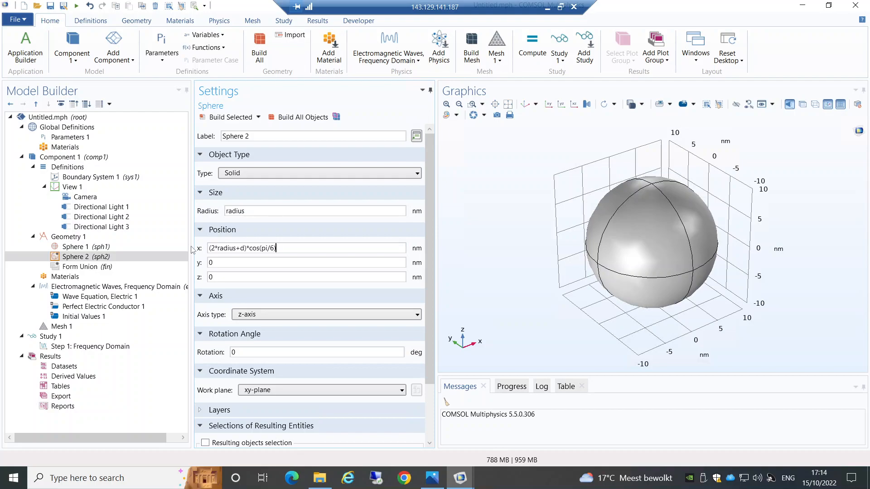
Copy the y-position expression (2*radius+d)*sin(pi/6) from the finished model's Sphere 2 into the new model's Sphere 2.
{"action": "left_click", "coordinate": [461, 479]}
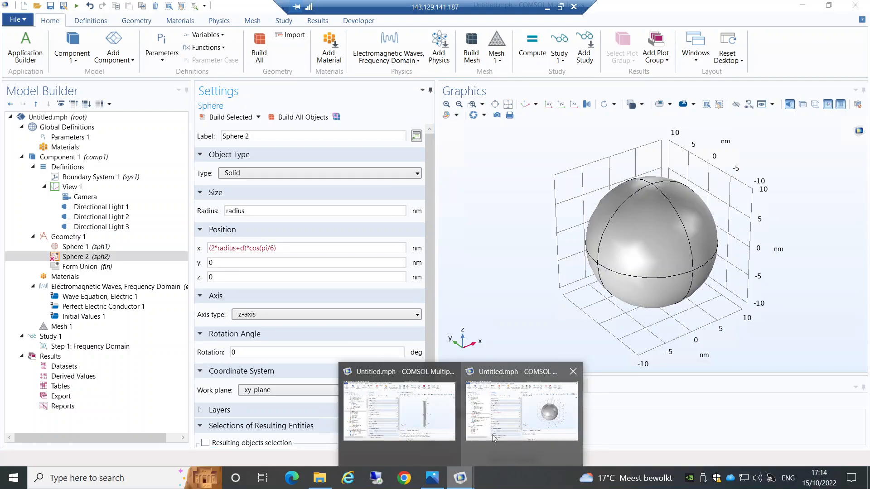
{"action": "left_click", "coordinate": [399, 410]}
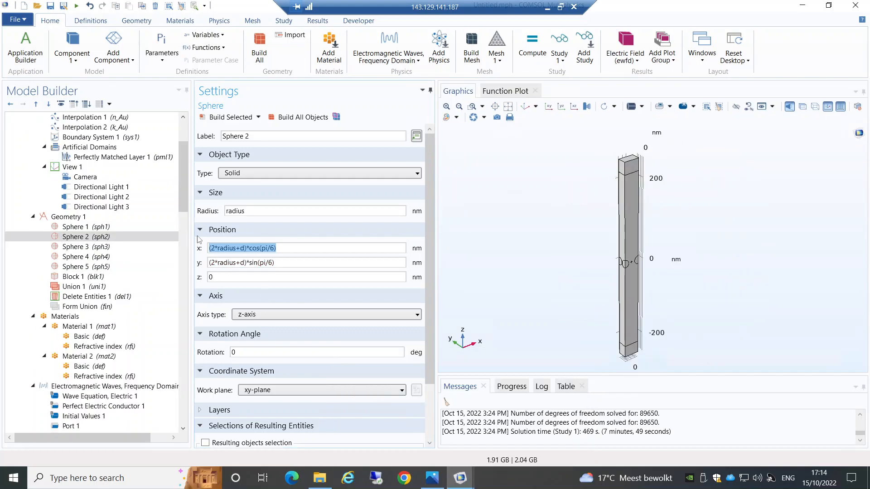
{"action": "key", "text": "Tab"}
{"action": "key", "text": "ctrl+c"}
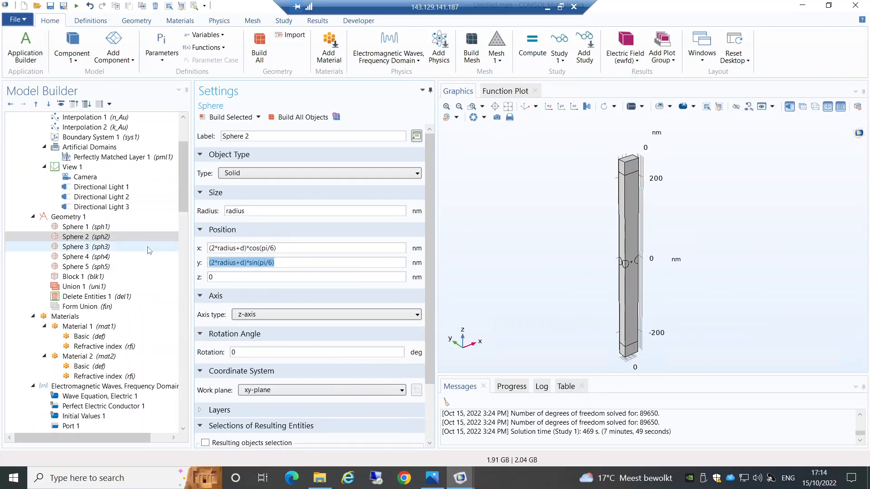
{"action": "left_click", "coordinate": [459, 478]}
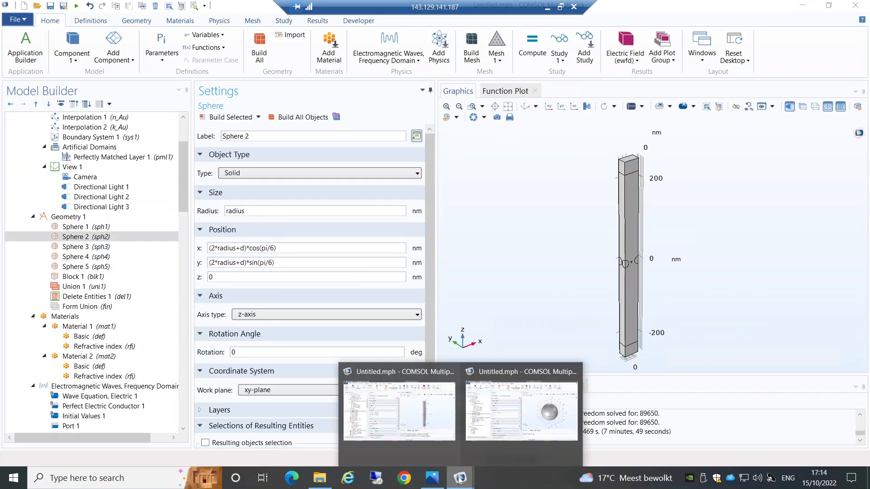
{"action": "left_click", "coordinate": [492, 428]}
{"action": "key", "text": "BackSpace"}
{"action": "key", "text": "ctrl+v"}
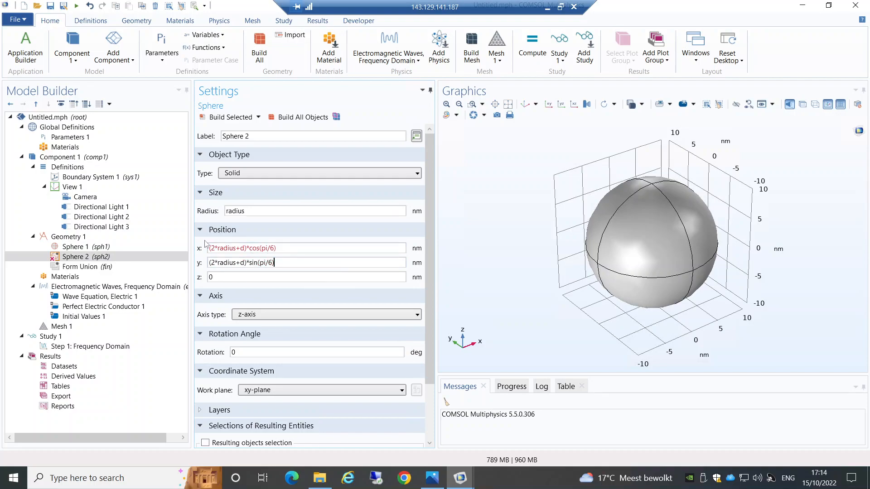
{"action": "left_click", "coordinate": [240, 276]}
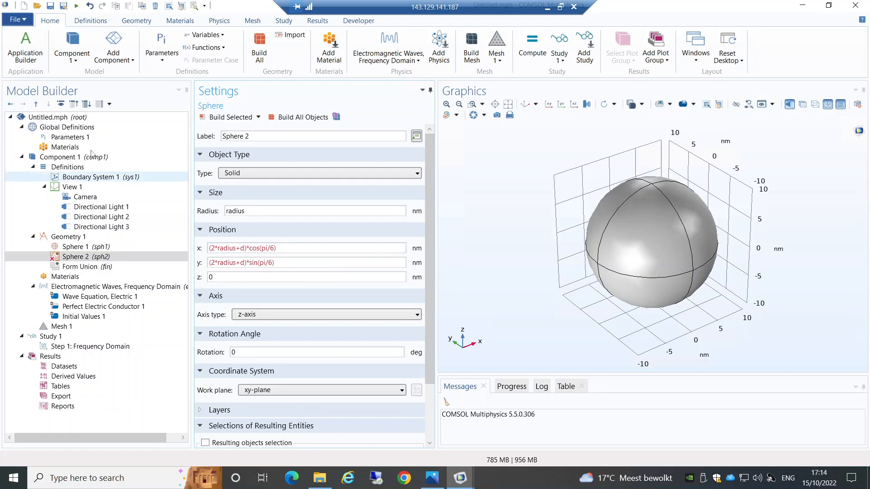
Define a global parameter named d with the expression 1 [nm].
{"action": "left_click", "coordinate": [86, 138]}
{"action": "left_click", "coordinate": [213, 188]}
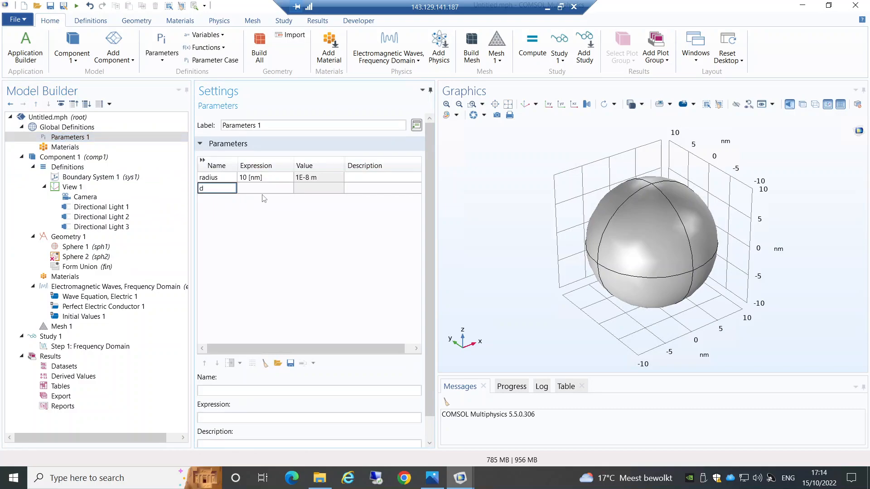
{"action": "type", "text": "d"}
{"action": "key", "text": "Tab"}
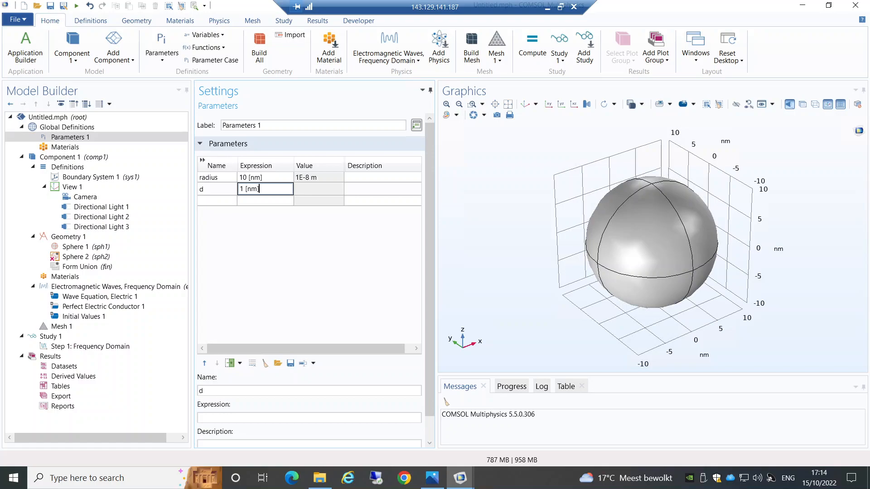
{"action": "key", "text": "Return"}
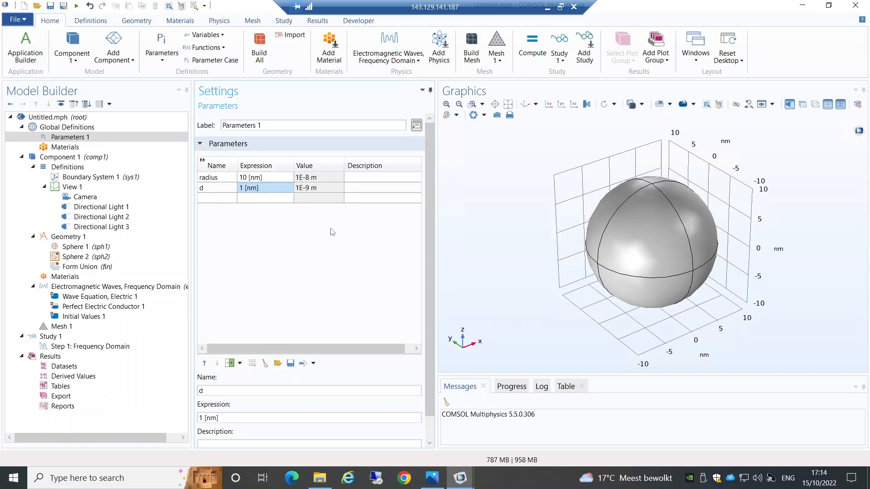
Build Sphere 2, inspect its spacing from Sphere 1 from above, and restore the default 3D view.
{"action": "left_click", "coordinate": [96, 257]}
{"action": "left_click", "coordinate": [226, 118]}
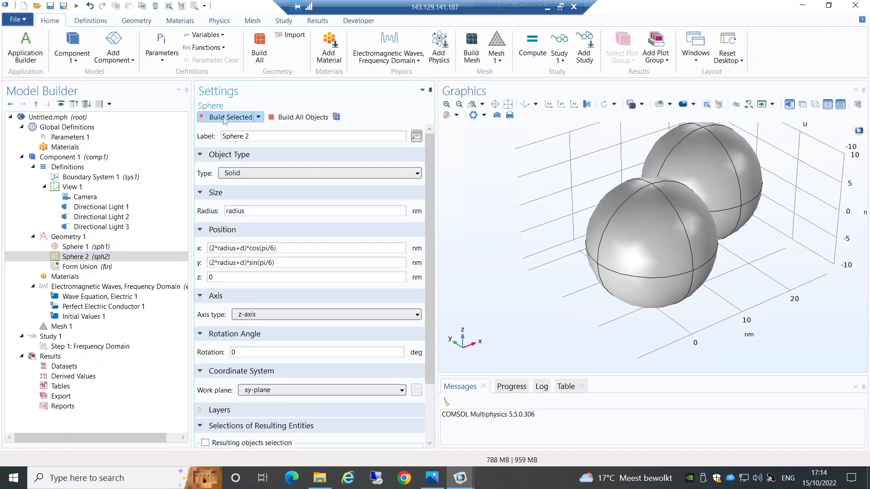
{"action": "left_click_drag", "start_coordinate": [508, 217], "coordinate": [507, 240]}
{"action": "left_click_drag", "start_coordinate": [565, 176], "coordinate": [575, 182]}
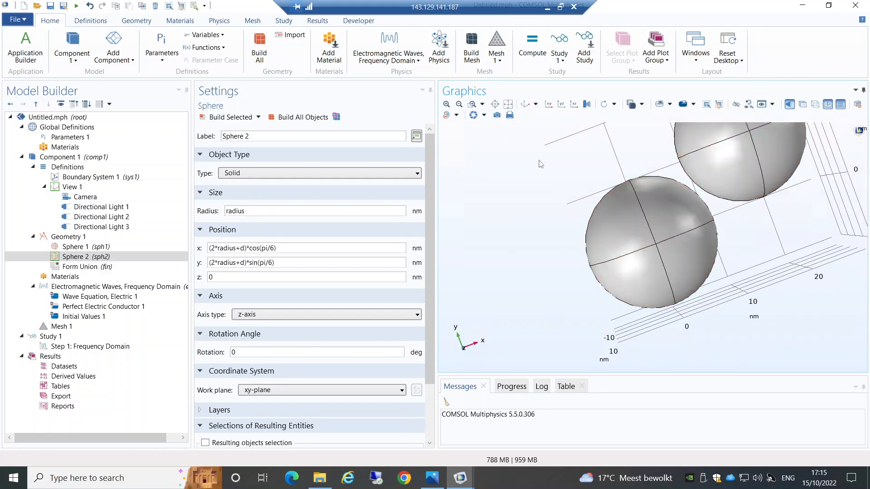
{"action": "left_click", "coordinate": [525, 107]}
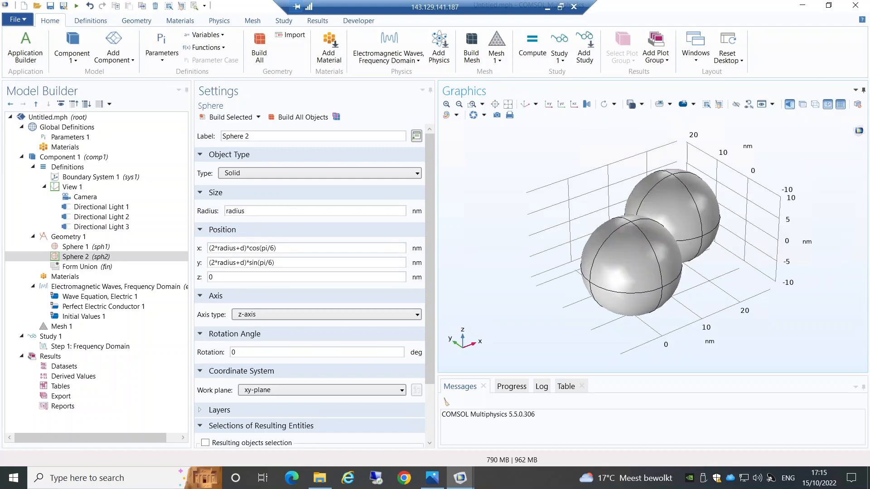
Duplicate Sphere 2, set the copy's x position to -(2*radius+d)*cos(pi/6), and build it.
{"action": "left_click", "coordinate": [116, 255]}
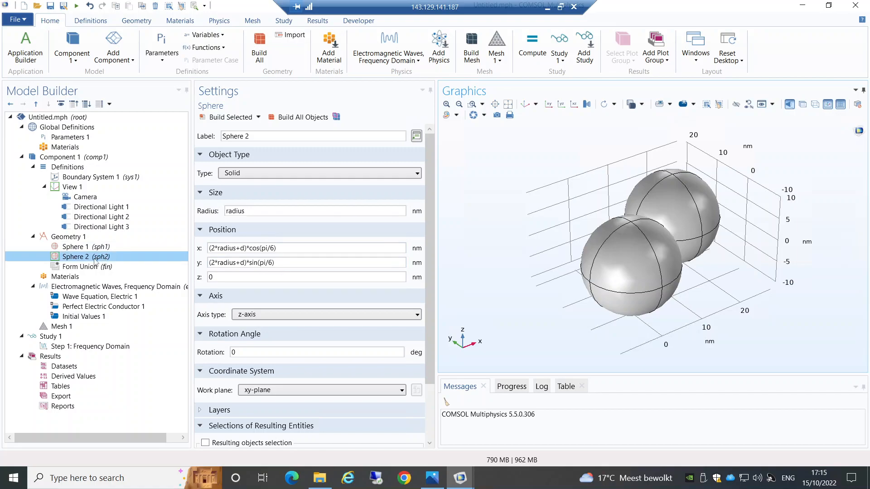
{"action": "right_click", "coordinate": [95, 261]}
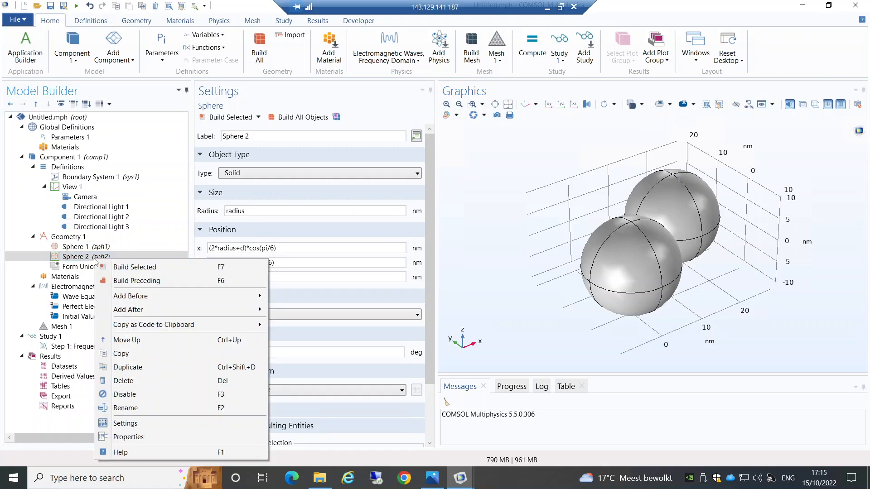
{"action": "left_click", "coordinate": [139, 367]}
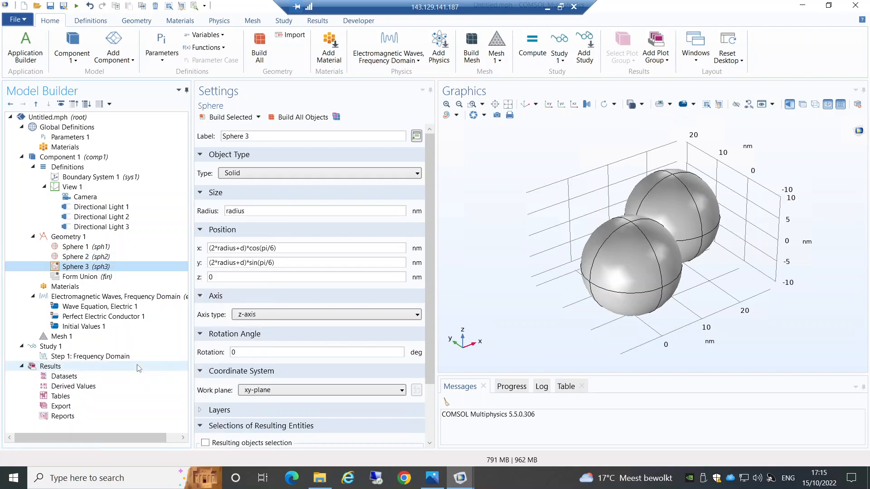
{"action": "left_click", "coordinate": [209, 248]}
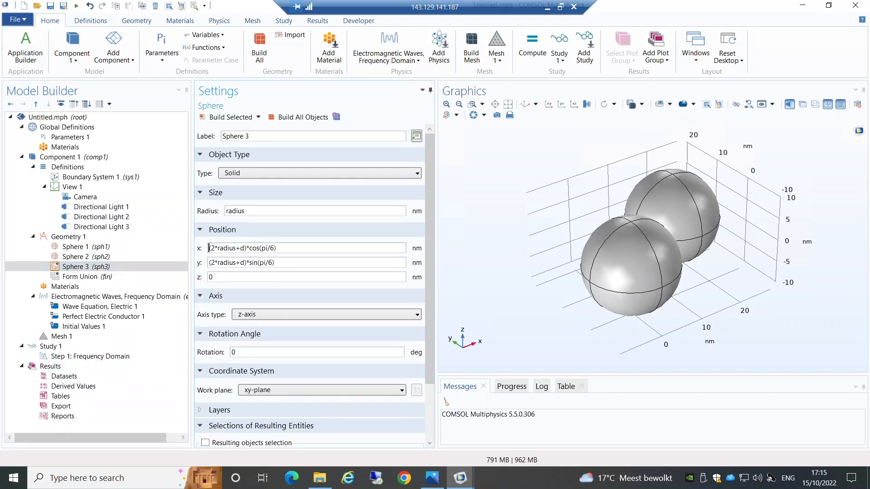
{"action": "type", "text": "="}
{"action": "key", "text": "BackSpace"}
{"action": "type", "text": "-"}
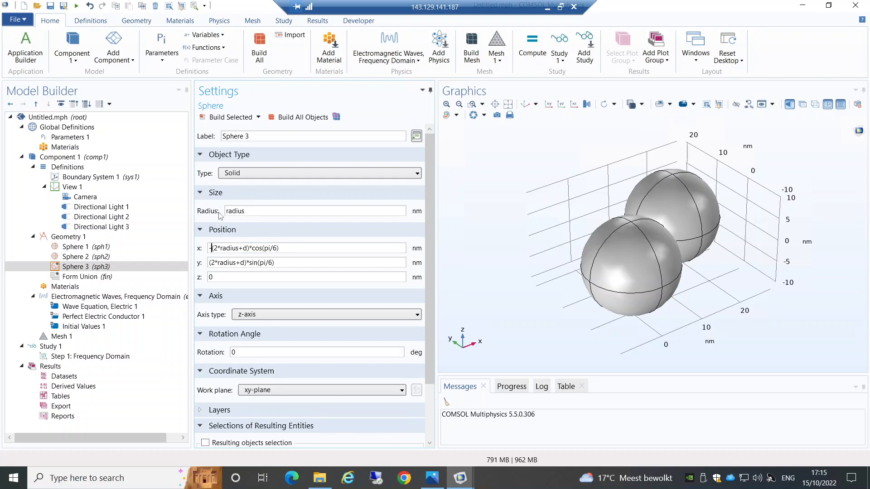
{"action": "left_click", "coordinate": [223, 117]}
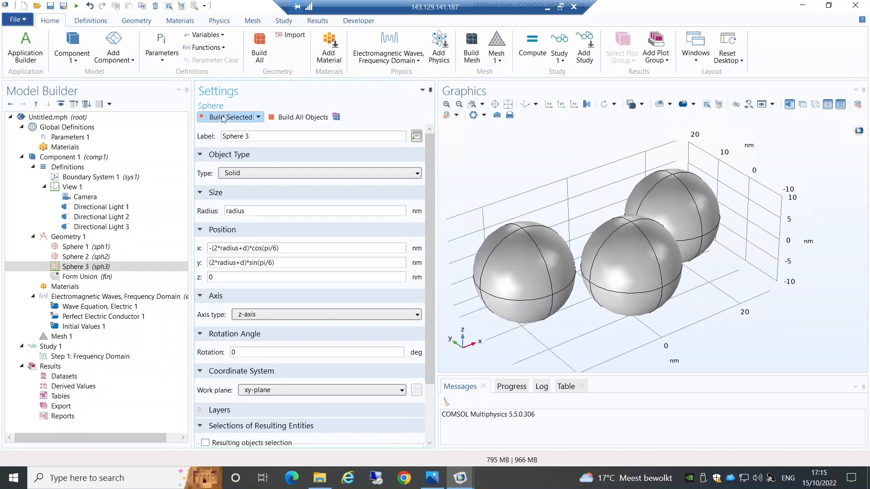
Duplicate Sphere 3, set the copy's y position to -(2*radius+d)*sin(pi/6), and build it.
{"action": "right_click", "coordinate": [83, 269]}
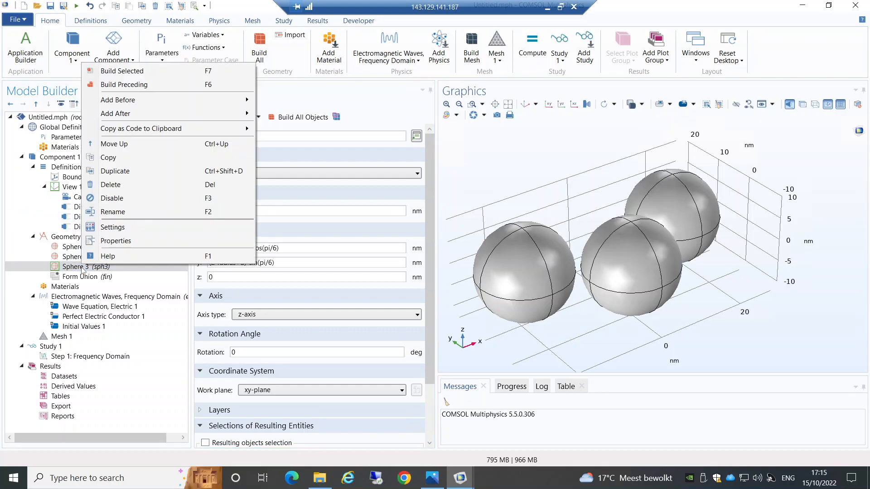
{"action": "left_click", "coordinate": [115, 171]}
{"action": "left_click", "coordinate": [209, 263]}
{"action": "type", "text": "-"}
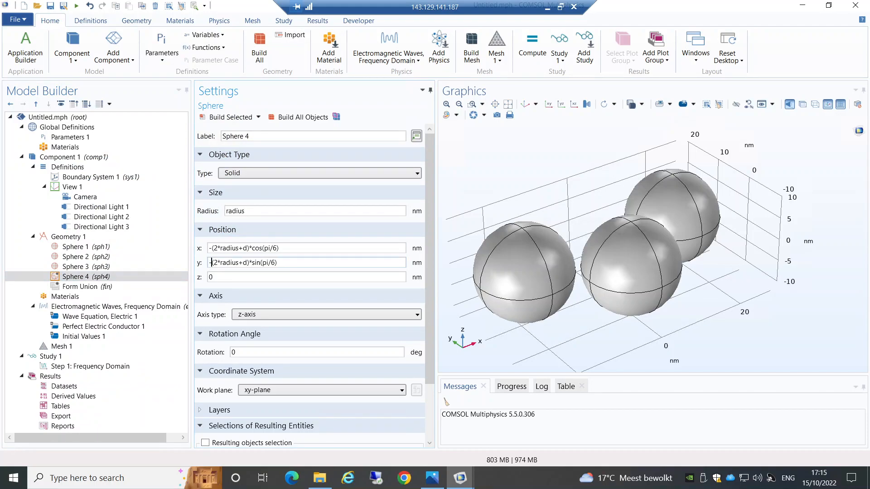
{"action": "left_click", "coordinate": [232, 119]}
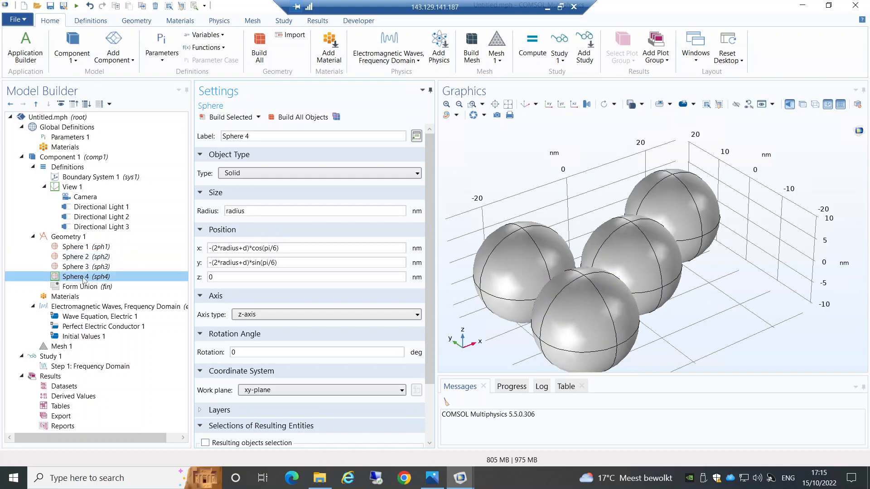
Duplicate Sphere 4, set the copy's x position to (2*radius+d)*cos(pi/6), build it, and check the array in the default 3D view.
{"action": "right_click", "coordinate": [84, 278]}
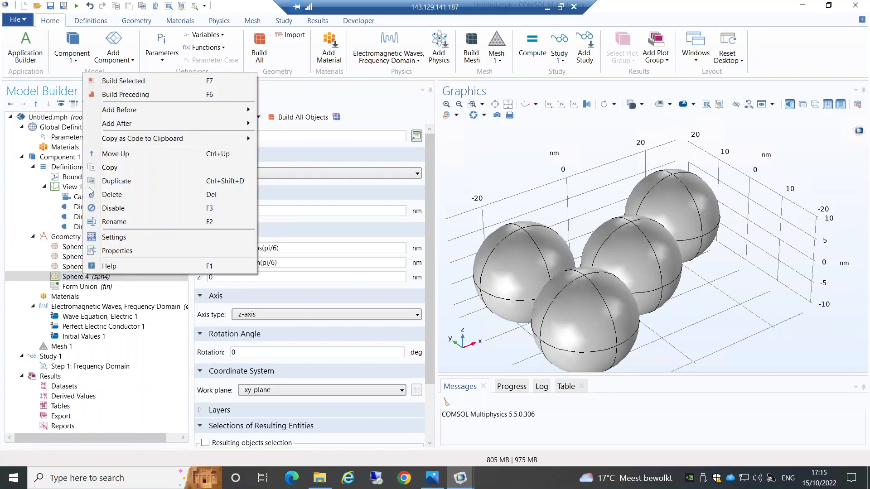
{"action": "left_click", "coordinate": [127, 181]}
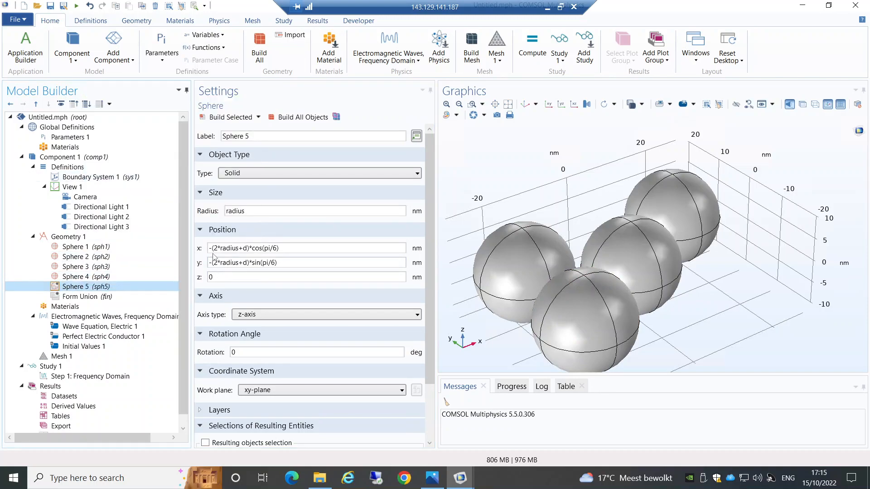
{"action": "left_click", "coordinate": [211, 248]}
{"action": "key", "text": "Delete"}
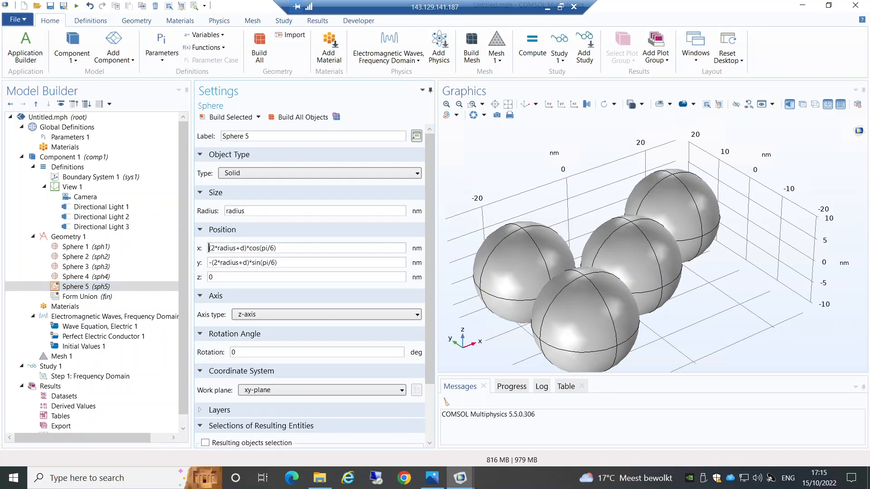
{"action": "left_click", "coordinate": [222, 117]}
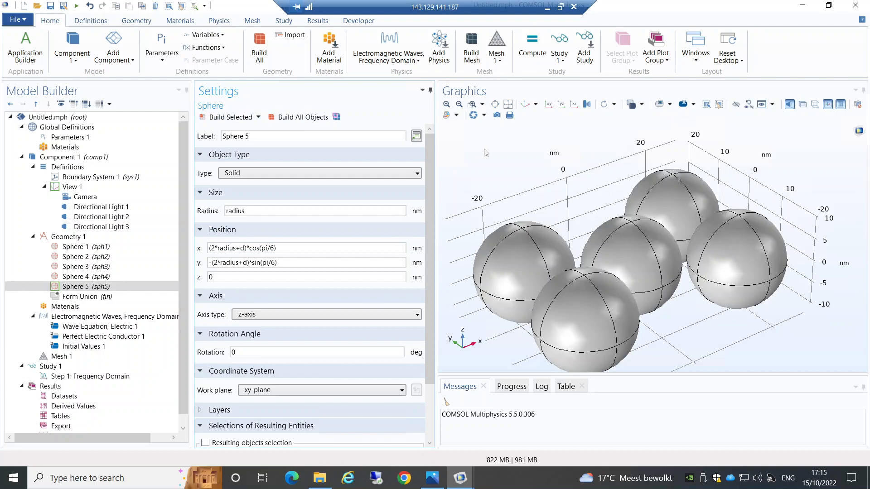
{"action": "left_click_drag", "start_coordinate": [572, 214], "coordinate": [574, 226]}
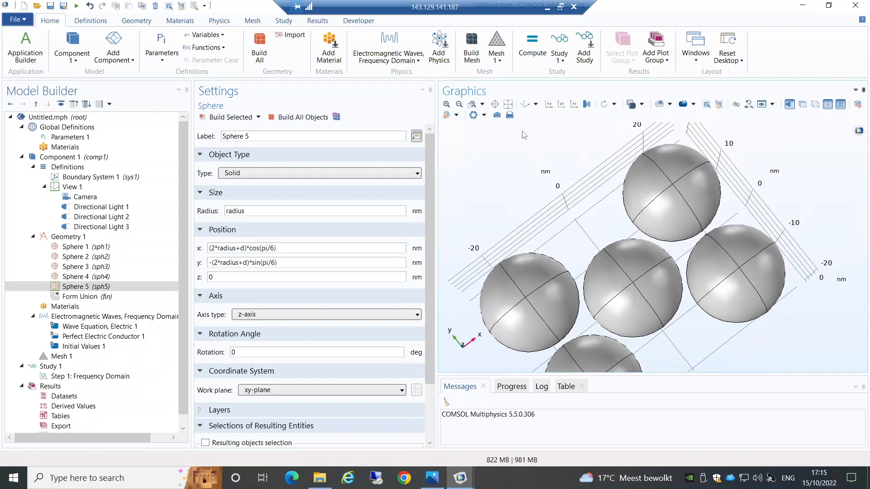
{"action": "left_click", "coordinate": [524, 105]}
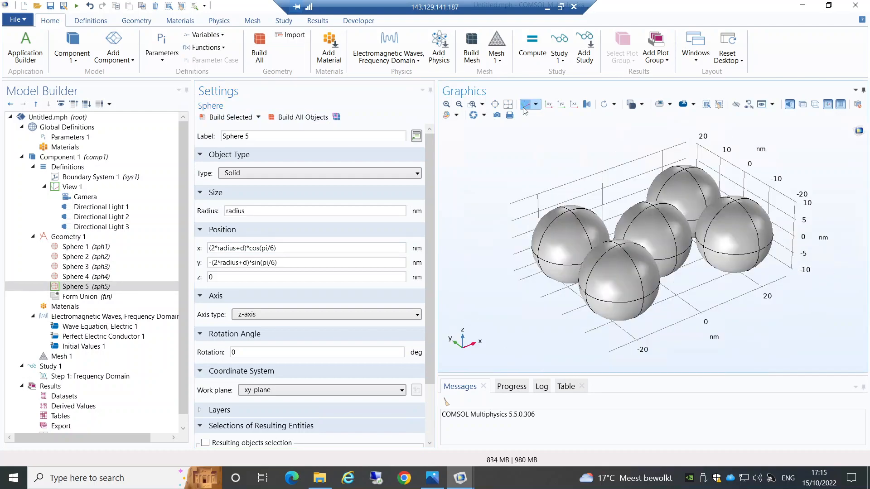
Add a Block primitive to Geometry 1 in the five-sphere model.
{"action": "left_click", "coordinate": [85, 237]}
{"action": "right_click", "coordinate": [85, 237]}
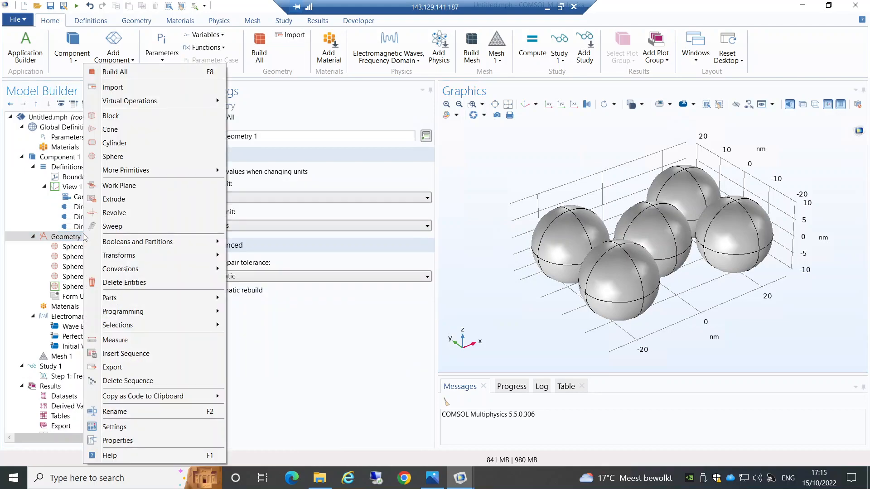
{"action": "left_click", "coordinate": [111, 116]}
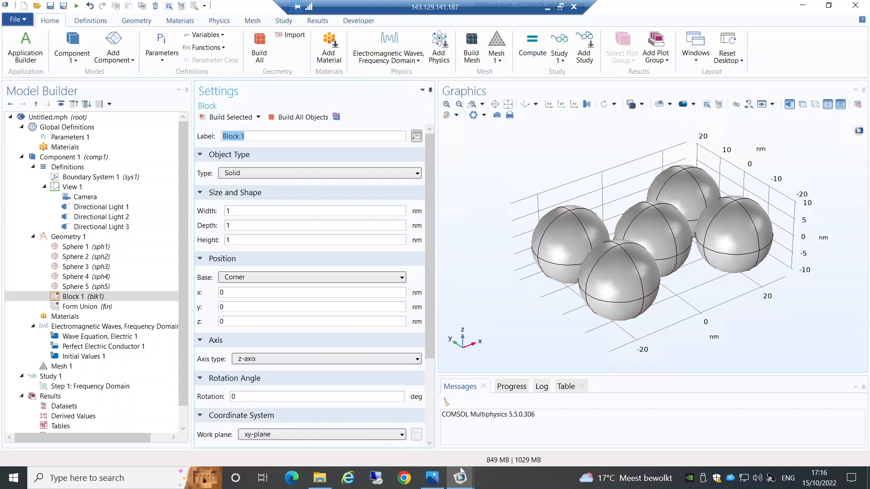
Copy the width expression (2*radius+d)*cos(pi/6)*2 from the reference model's Block 1 and set it as the new block's width.
{"action": "mouse_move", "coordinate": [461, 473]}
{"action": "left_click", "coordinate": [524, 419]}
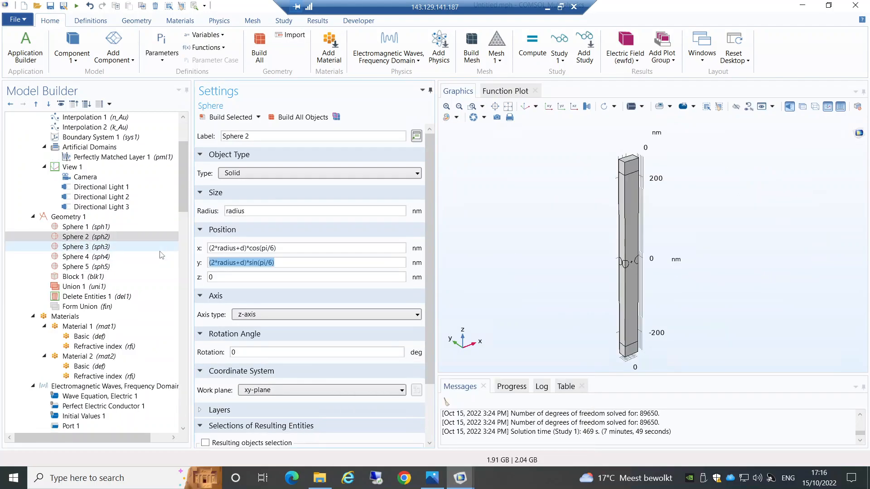
{"action": "left_click", "coordinate": [104, 257]}
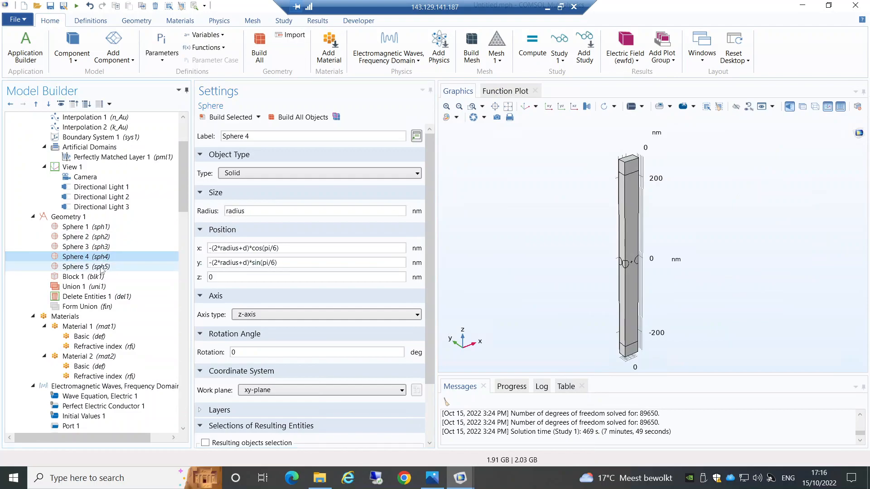
{"action": "left_click", "coordinate": [98, 276]}
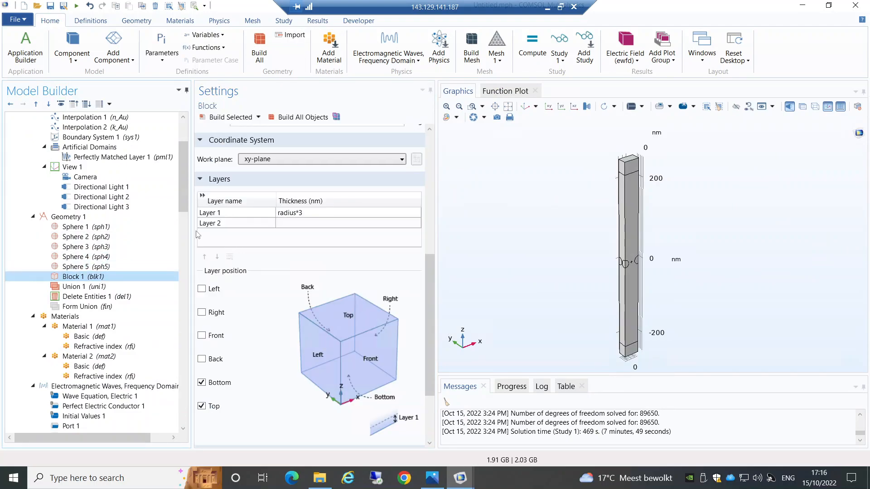
{"action": "left_click", "coordinate": [431, 178]}
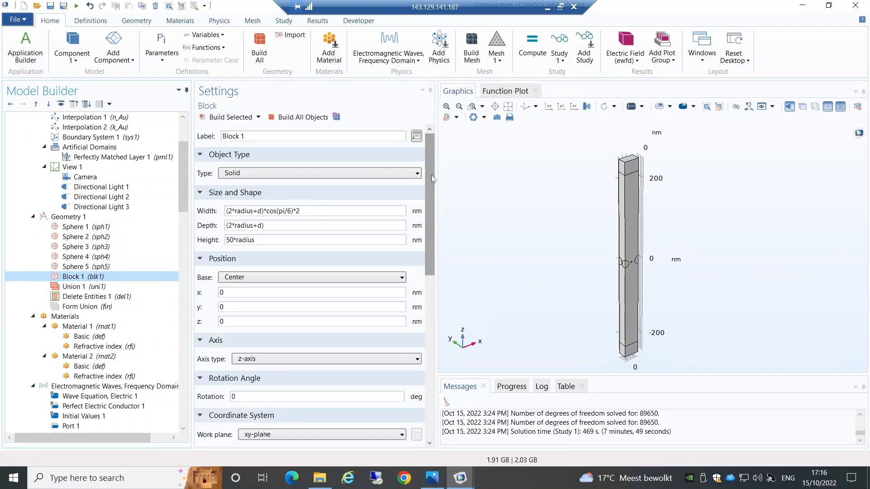
{"action": "left_click_drag", "start_coordinate": [301, 211], "coordinate": [221, 213]}
{"action": "key", "text": "ctrl+c"}
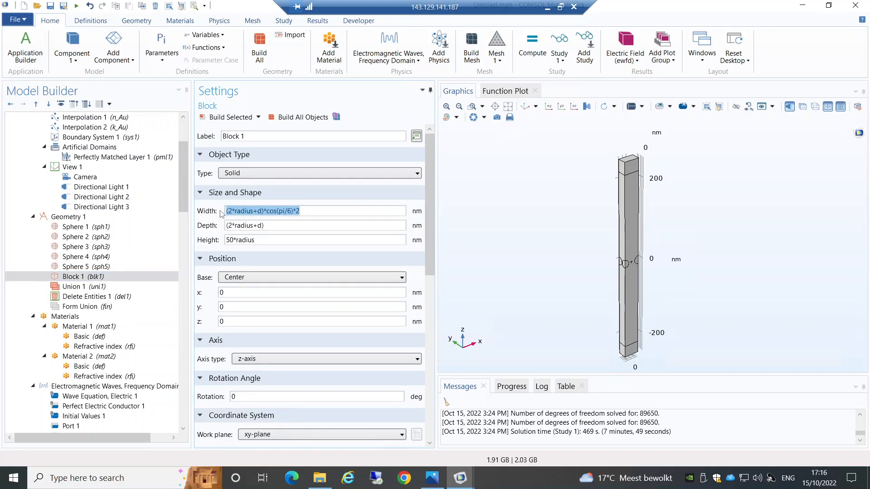
{"action": "left_click", "coordinate": [460, 478]}
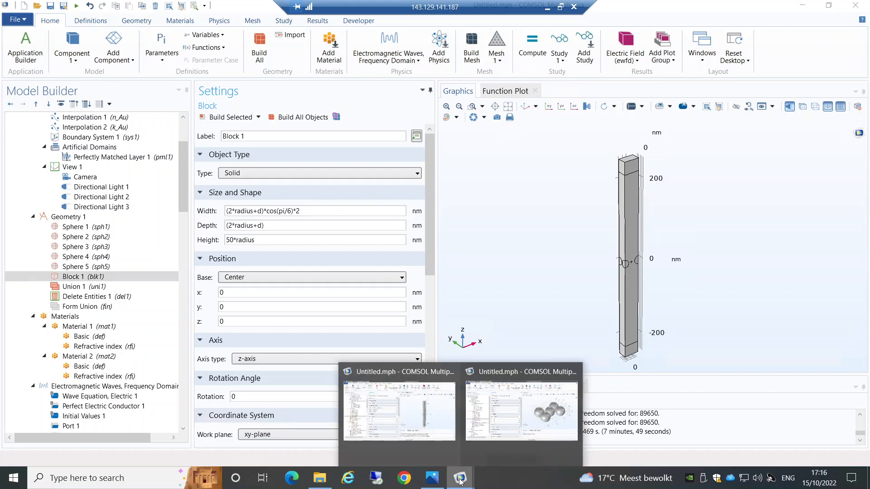
{"action": "left_click", "coordinate": [492, 447]}
{"action": "left_click_drag", "start_coordinate": [229, 211], "coordinate": [210, 211]}
{"action": "key", "text": "ctrl+v"}
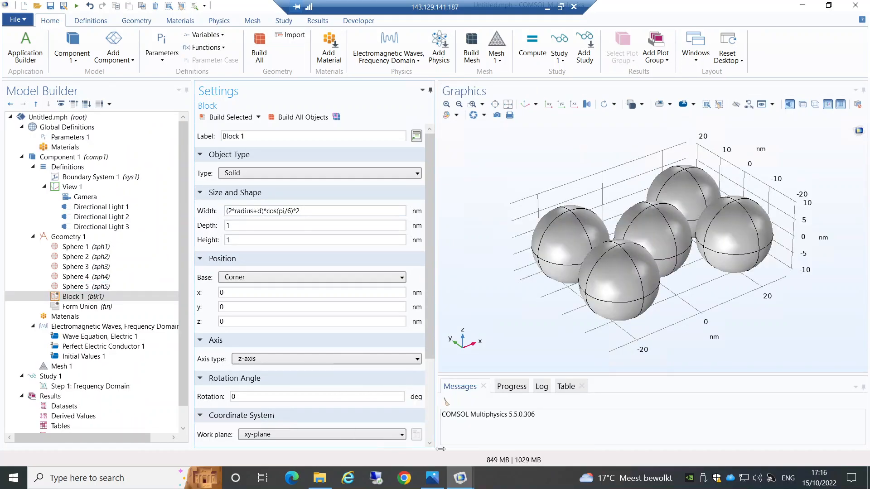
Copy the depth expression (2*radius+d) from the reference model's block into the new block's depth.
{"action": "mouse_move", "coordinate": [460, 477]}
{"action": "left_click", "coordinate": [399, 425]}
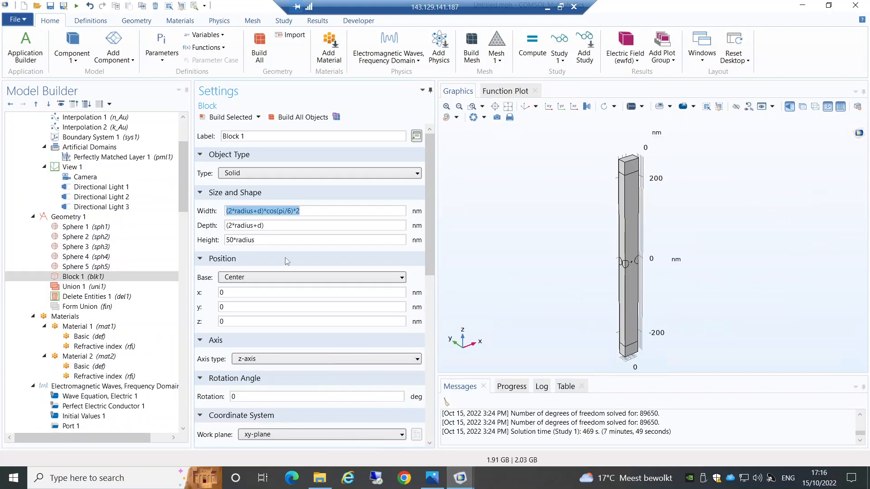
{"action": "key", "text": "Tab"}
{"action": "key", "text": "ctrl+c"}
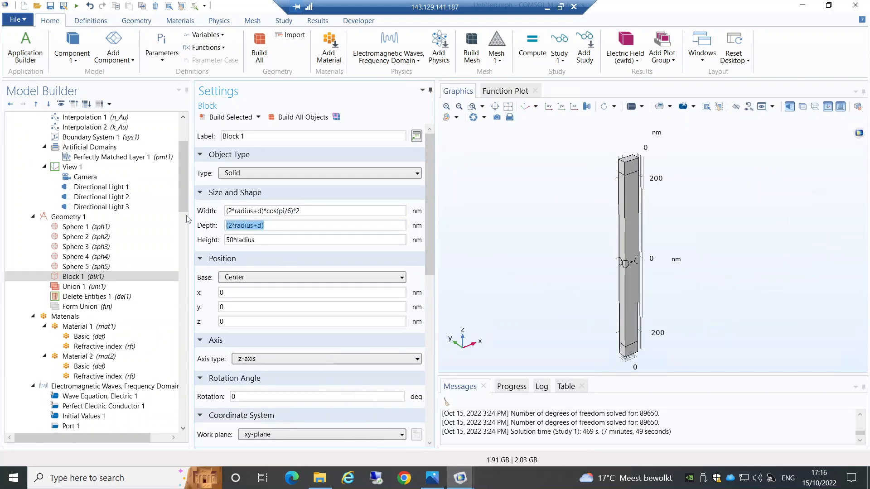
{"action": "mouse_move", "coordinate": [459, 477]}
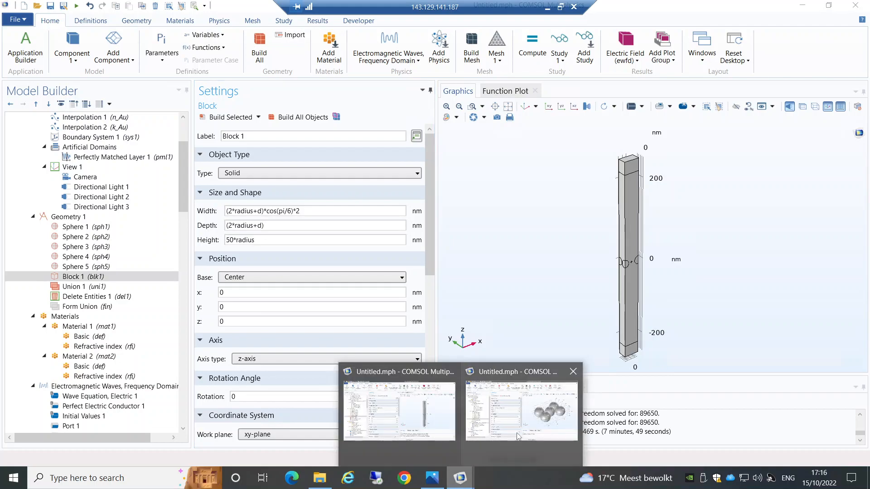
{"action": "left_click", "coordinate": [519, 433]}
{"action": "key", "text": "ctrl+v"}
Set the new block's height to 50*radius, copied from the reference model, and build it in the default 3D view.
{"action": "mouse_move", "coordinate": [460, 478]}
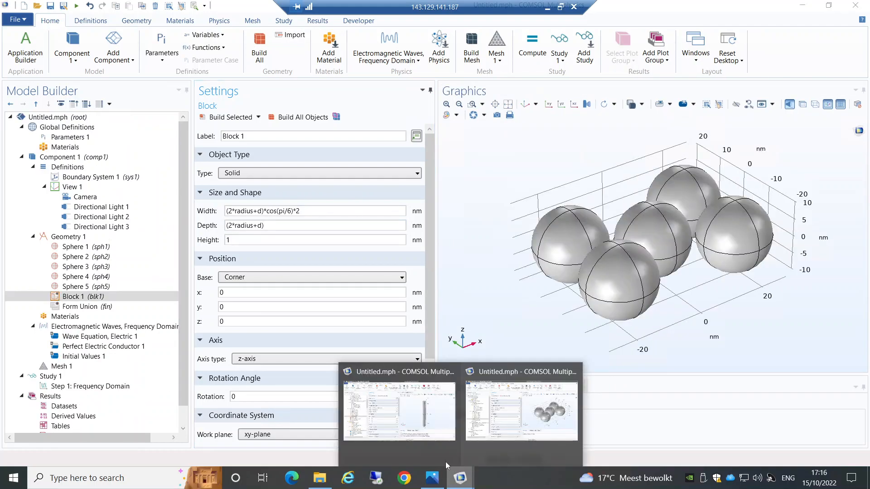
{"action": "left_click", "coordinate": [403, 421]}
{"action": "key", "text": "Tab"}
{"action": "key", "text": "ctrl+c"}
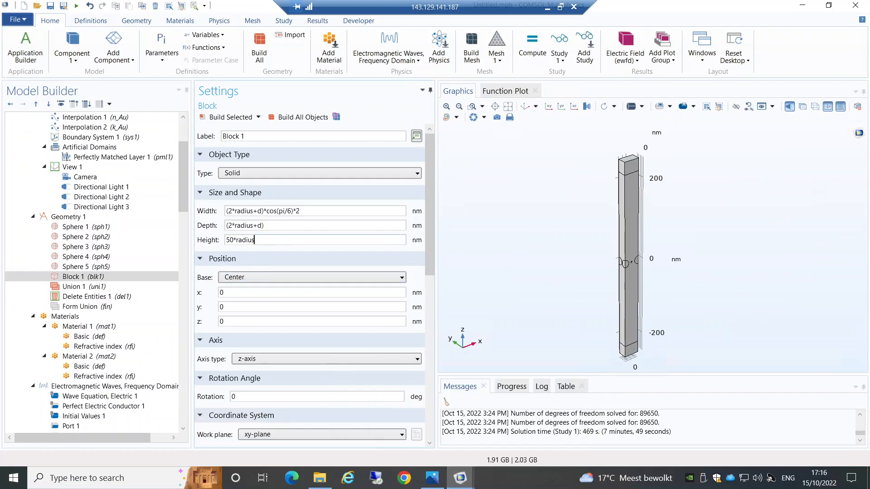
{"action": "left_click", "coordinate": [460, 478]}
{"action": "left_click", "coordinate": [523, 430]}
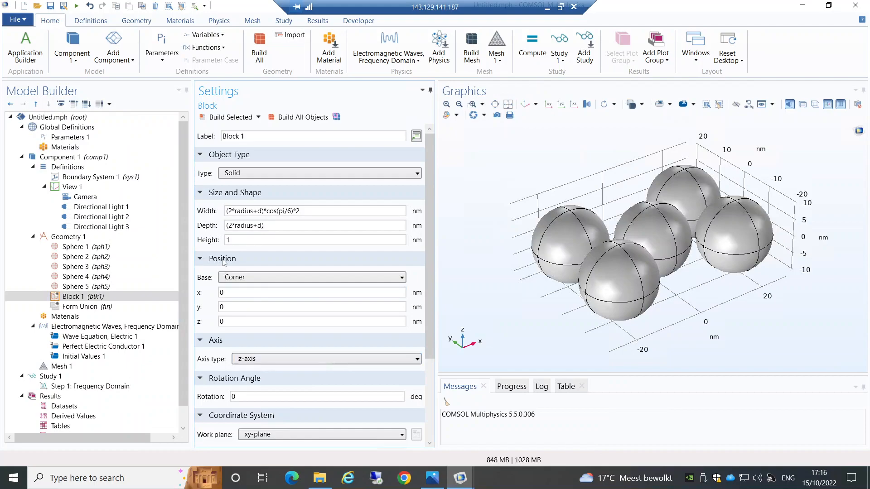
{"action": "key", "text": "Tab"}
{"action": "key", "text": "ctrl+v"}
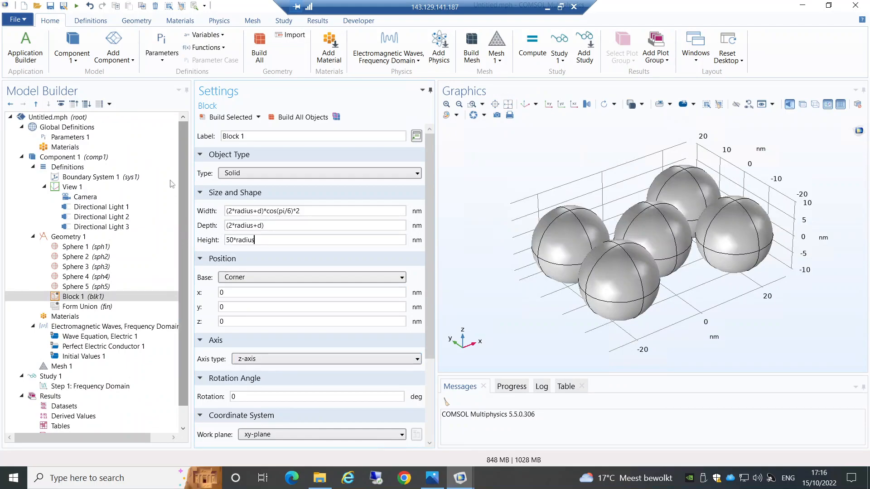
{"action": "left_click", "coordinate": [204, 117]}
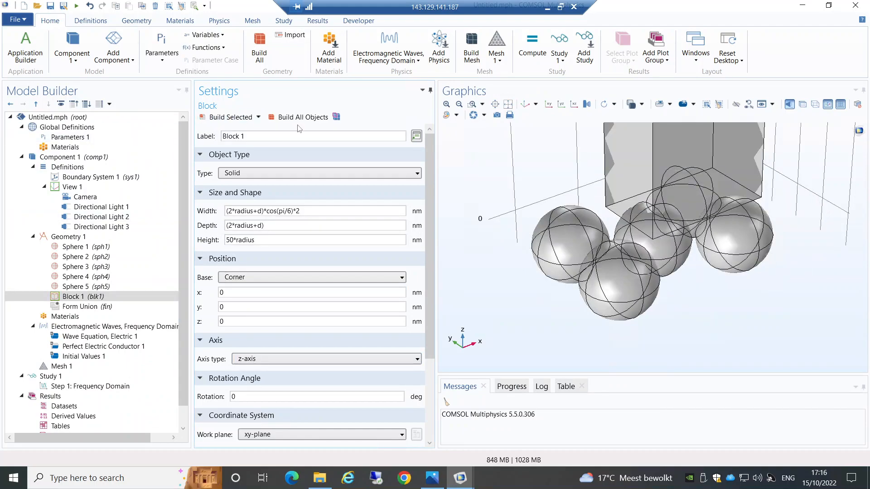
{"action": "left_click", "coordinate": [524, 104]}
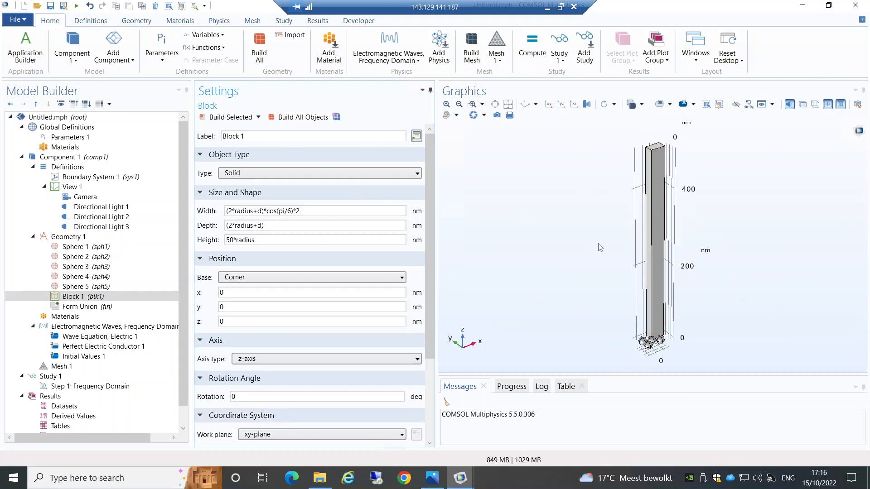
Change the block's position base to Center, rebuild it, and fit it in the default 3D view.
{"action": "left_click", "coordinate": [221, 278]}
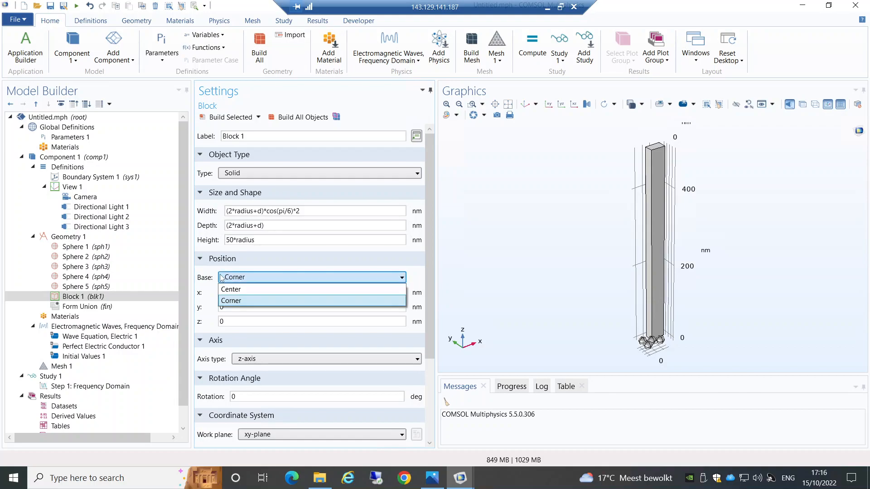
{"action": "left_click", "coordinate": [232, 290]}
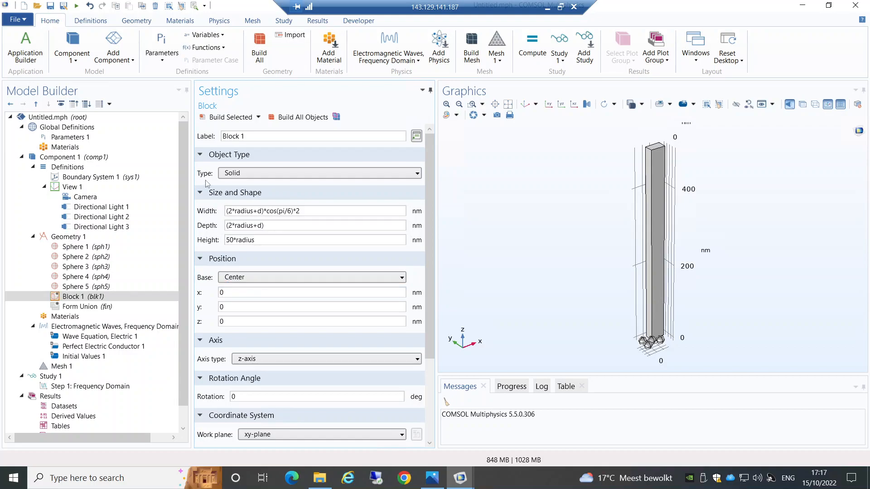
{"action": "left_click", "coordinate": [215, 116]}
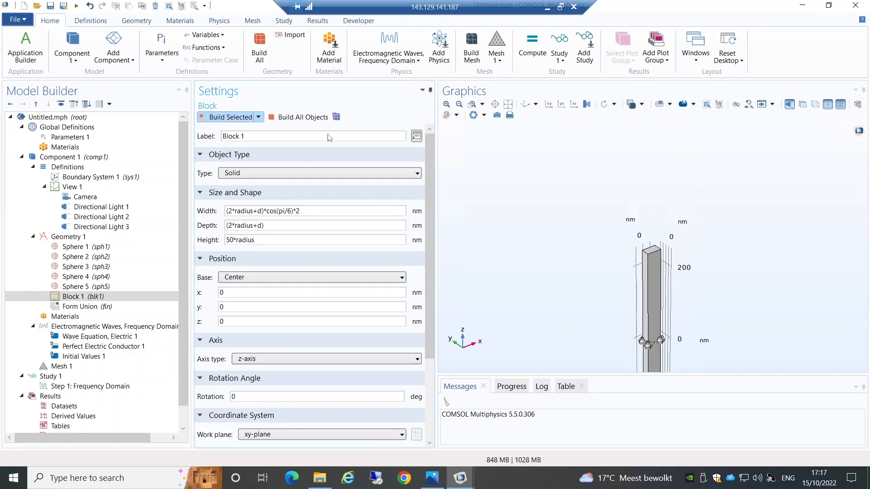
{"action": "left_click", "coordinate": [525, 104]}
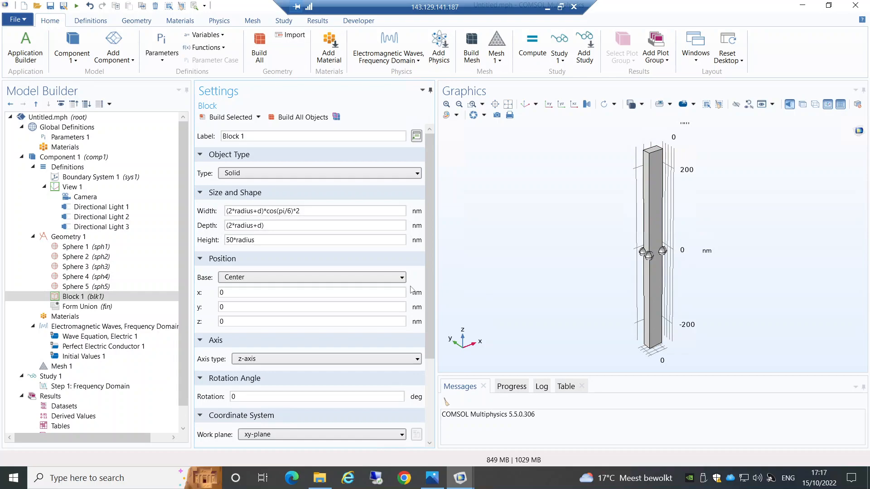
Give the block a layer of thickness 3*radius on both its bottom and top sides, and rebuild it.
{"action": "left_click_drag", "start_coordinate": [430, 284], "coordinate": [430, 363]}
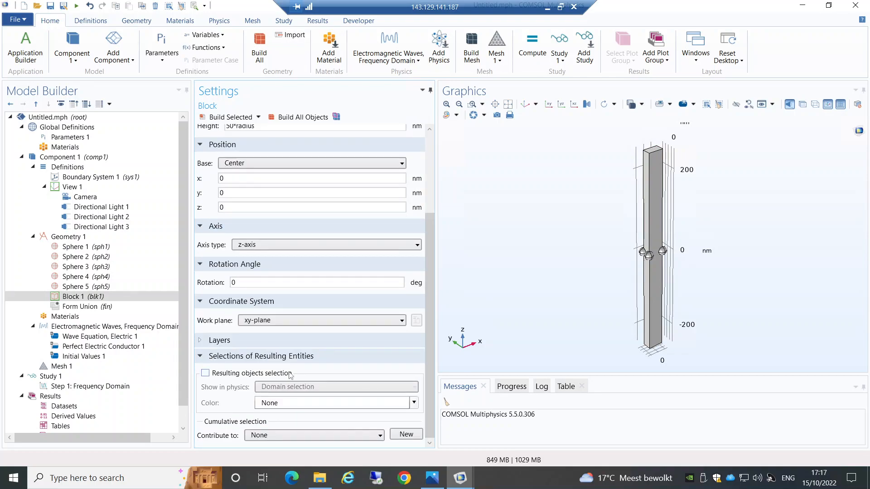
{"action": "left_click", "coordinate": [213, 340]}
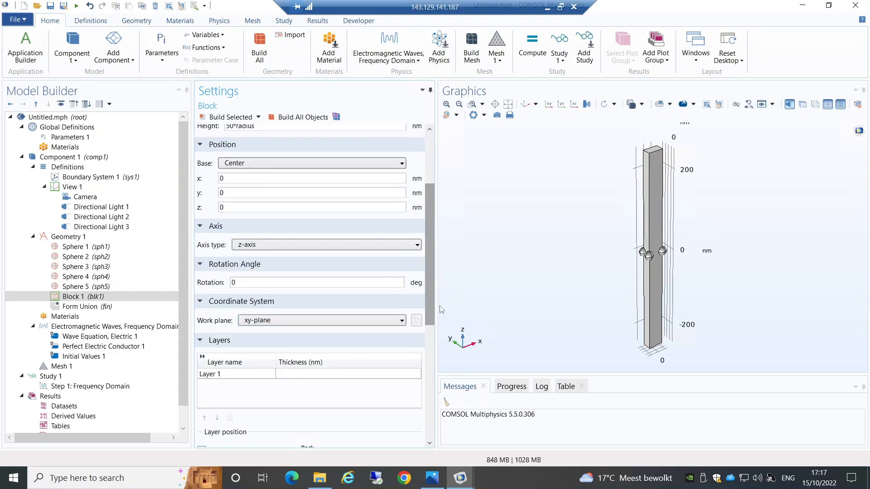
{"action": "left_click_drag", "start_coordinate": [430, 303], "coordinate": [438, 395]}
{"action": "left_click", "coordinate": [202, 360]}
{"action": "left_click", "coordinate": [290, 166]}
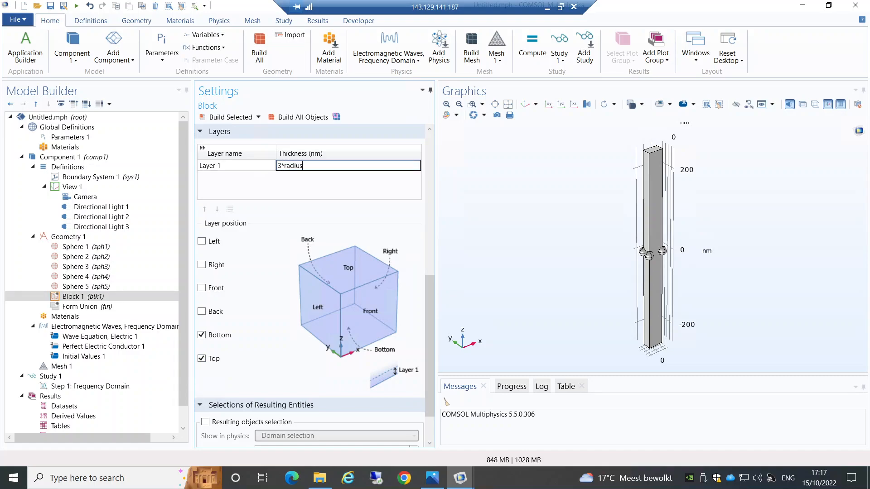
{"action": "left_click", "coordinate": [230, 116]}
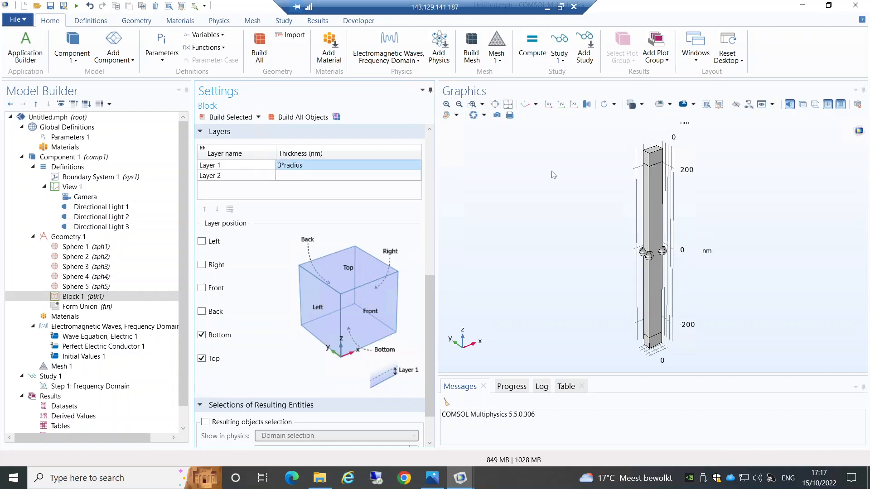
Add a Union operation to Geometry 1 and select the block as its first input object.
{"action": "left_click", "coordinate": [93, 237]}
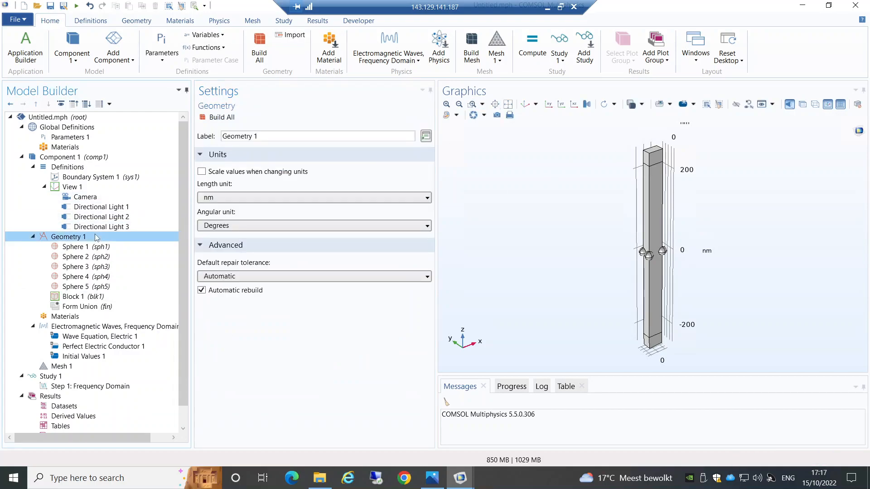
{"action": "right_click", "coordinate": [95, 237]}
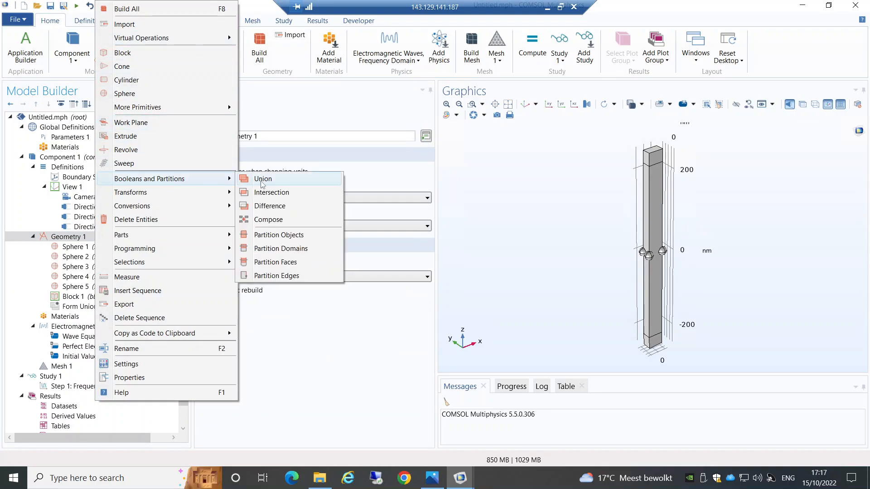
{"action": "left_click", "coordinate": [375, 180]}
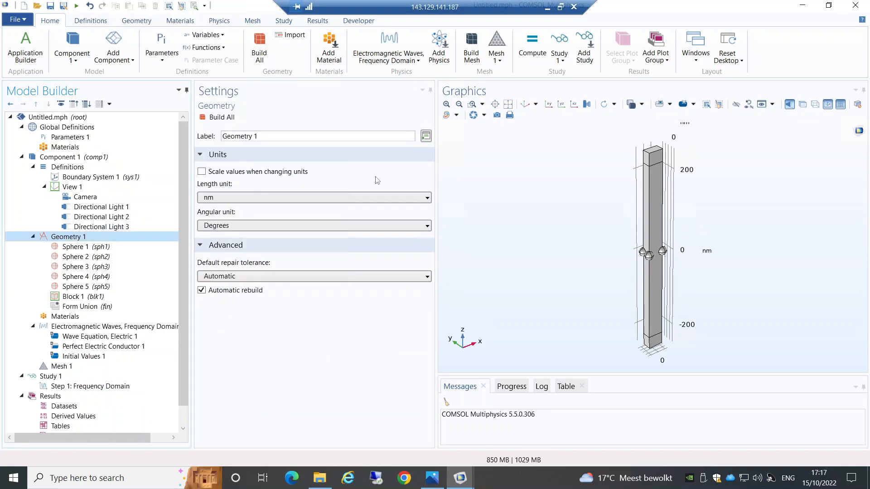
{"action": "left_click", "coordinate": [652, 201]}
Add the four outer spheres, sph2 through sph5, to the Union's input objects.
{"action": "left_click", "coordinate": [472, 103]}
{"action": "left_click_drag", "start_coordinate": [615, 228], "coordinate": [685, 272]}
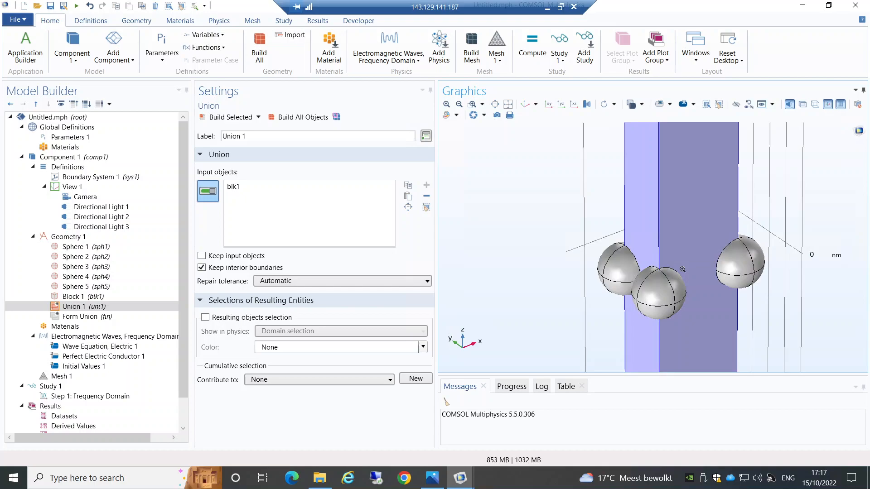
{"action": "left_click", "coordinate": [755, 262]}
{"action": "left_click", "coordinate": [672, 286]}
{"action": "left_click", "coordinate": [622, 264]}
{"action": "left_click_drag", "start_coordinate": [690, 312], "coordinate": [699, 309]}
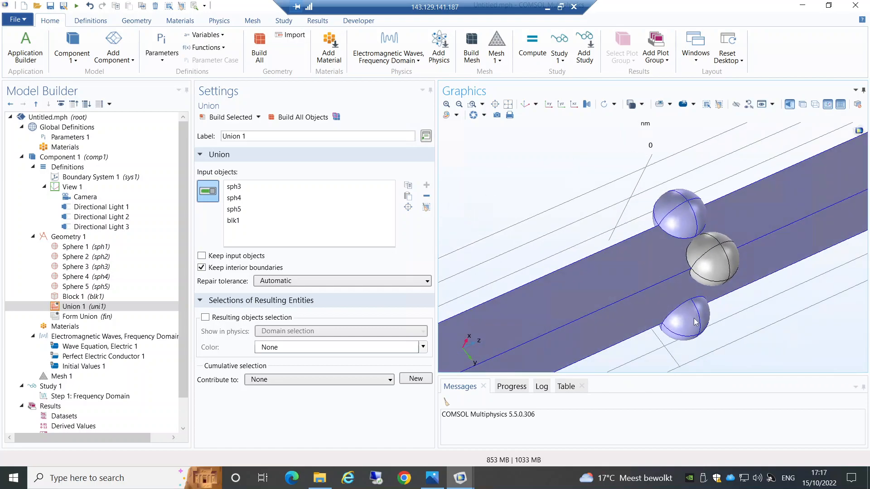
{"action": "left_click", "coordinate": [715, 272]}
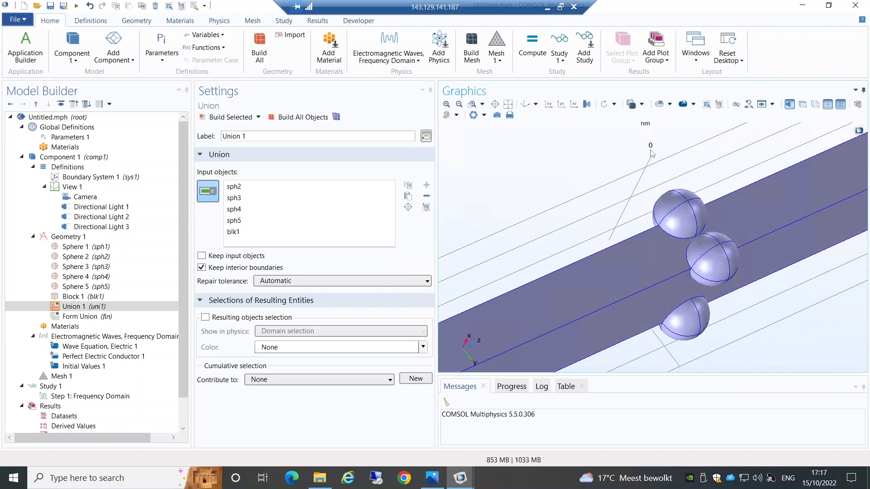
Hide the block's domains in the graphics view and add the exposed centre sphere, sph1, to the Union's input objects.
{"action": "left_click", "coordinate": [642, 105]}
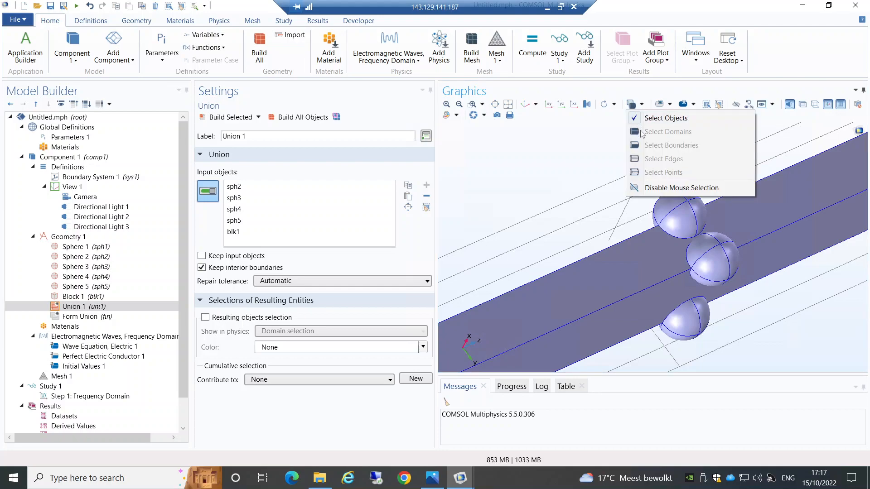
{"action": "left_click_drag", "start_coordinate": [579, 141], "coordinate": [738, 111]}
{"action": "left_click", "coordinate": [735, 105]}
{"action": "left_click", "coordinate": [640, 108]}
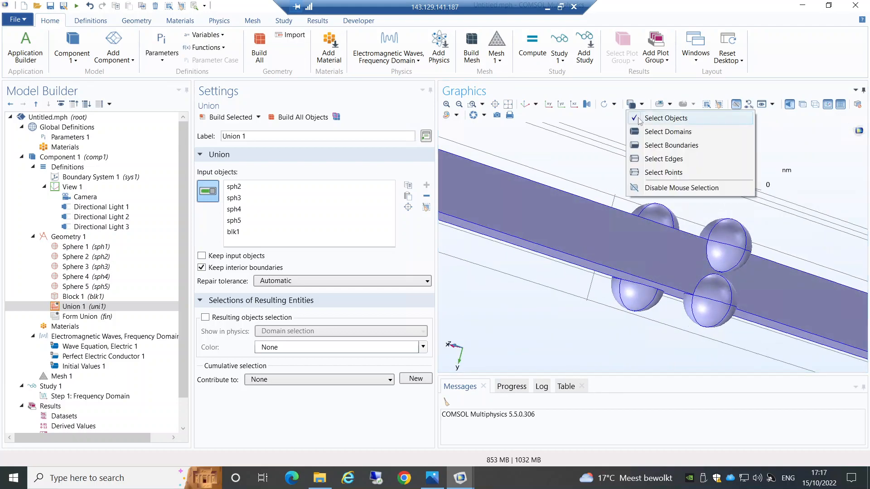
{"action": "left_click", "coordinate": [645, 133]}
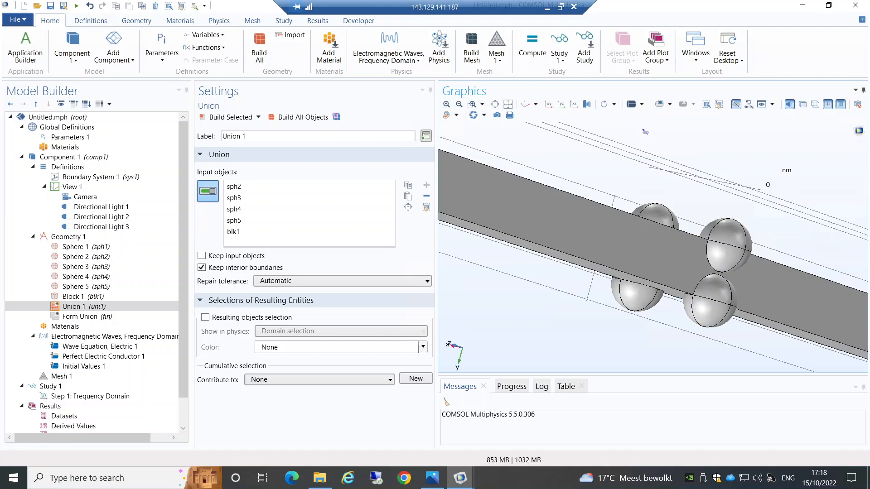
{"action": "left_click", "coordinate": [546, 213]}
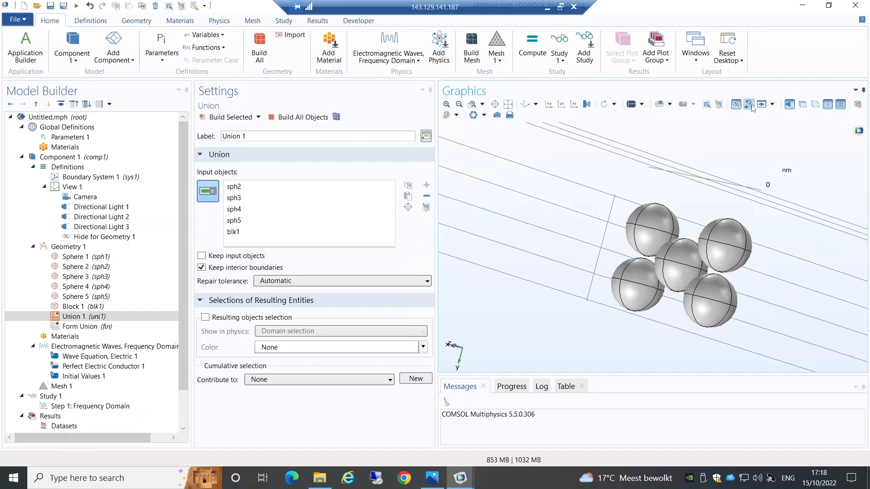
{"action": "left_click", "coordinate": [737, 106]}
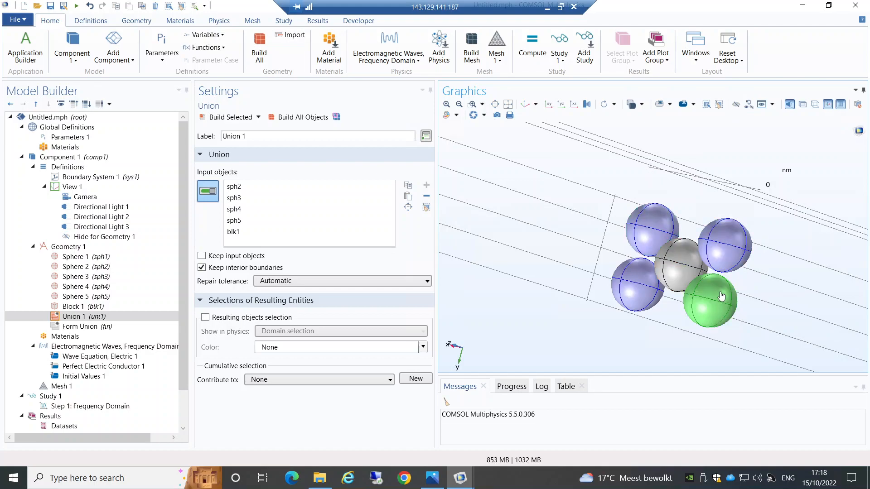
{"action": "left_click", "coordinate": [677, 256]}
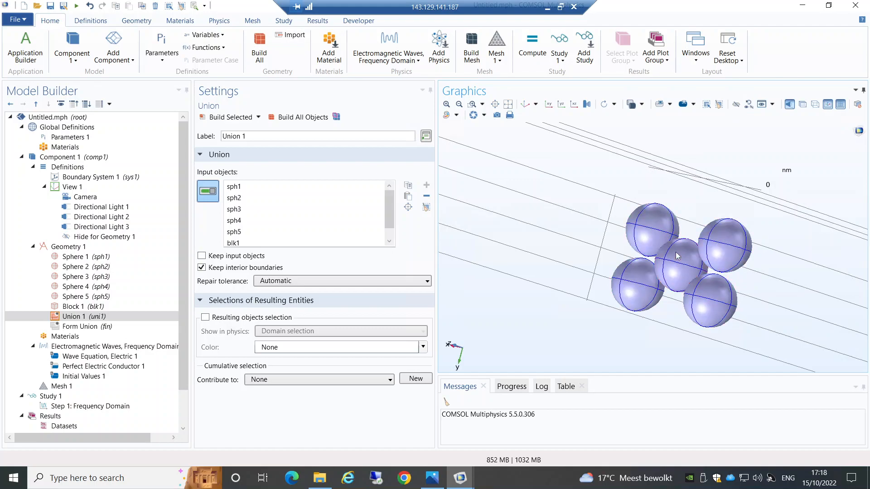
Delete all hide nodes to show the block again, restore the default 3D view, and build the Union.
{"action": "left_click", "coordinate": [748, 104]}
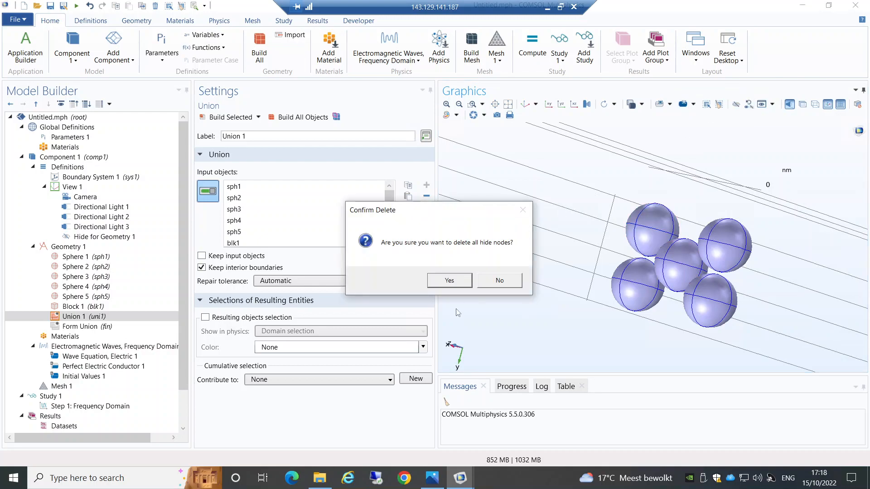
{"action": "left_click", "coordinate": [464, 281]}
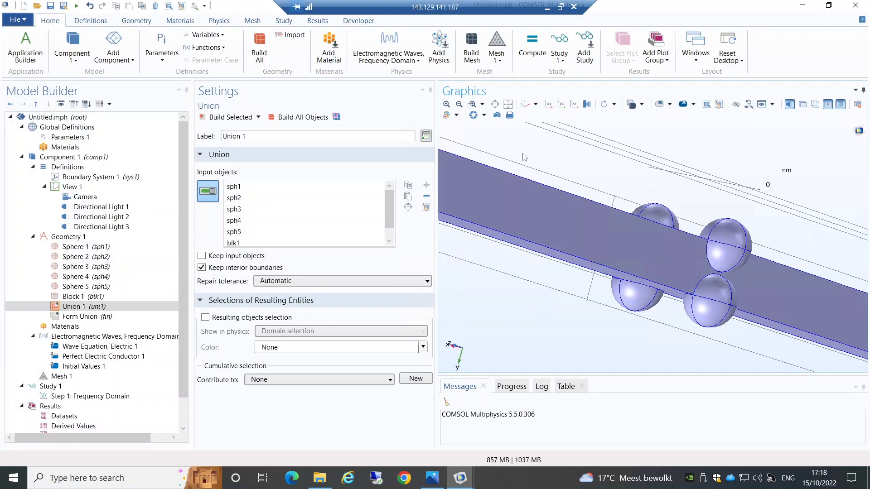
{"action": "left_click", "coordinate": [524, 104]}
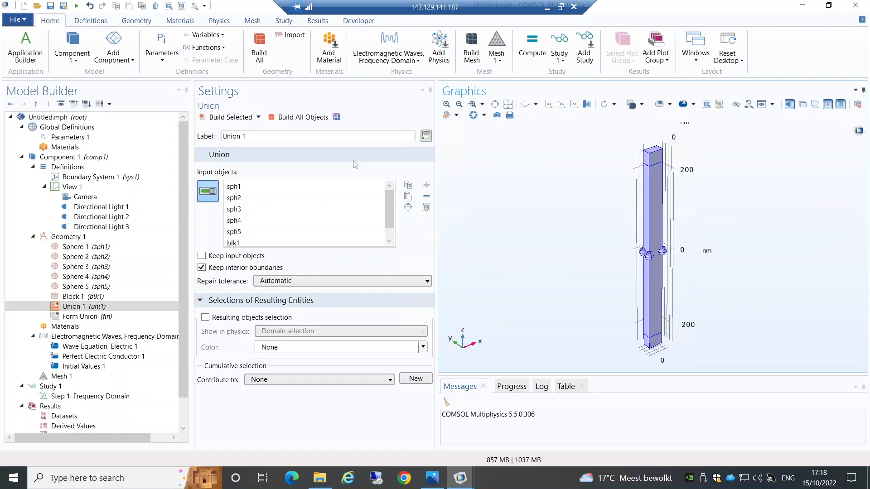
{"action": "left_click", "coordinate": [225, 117]}
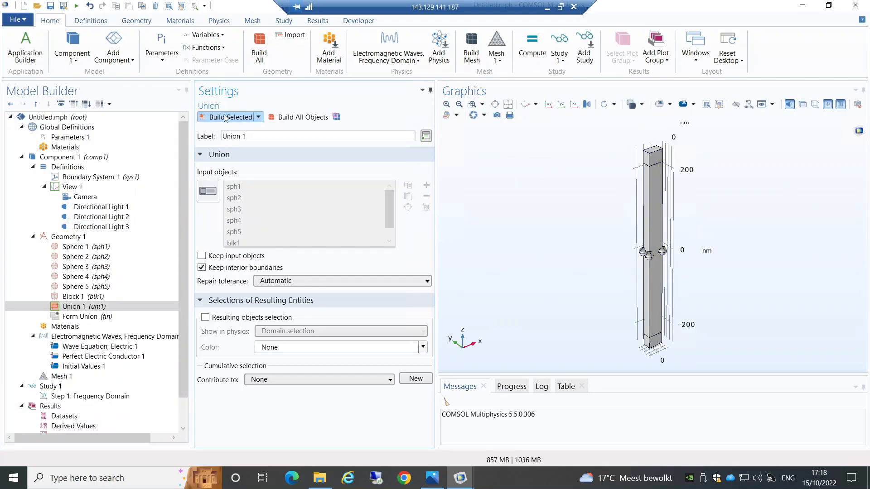
Add a Delete Entities operation to Geometry 1 and set its geometric entity level to Domain.
{"action": "left_click", "coordinate": [58, 237]}
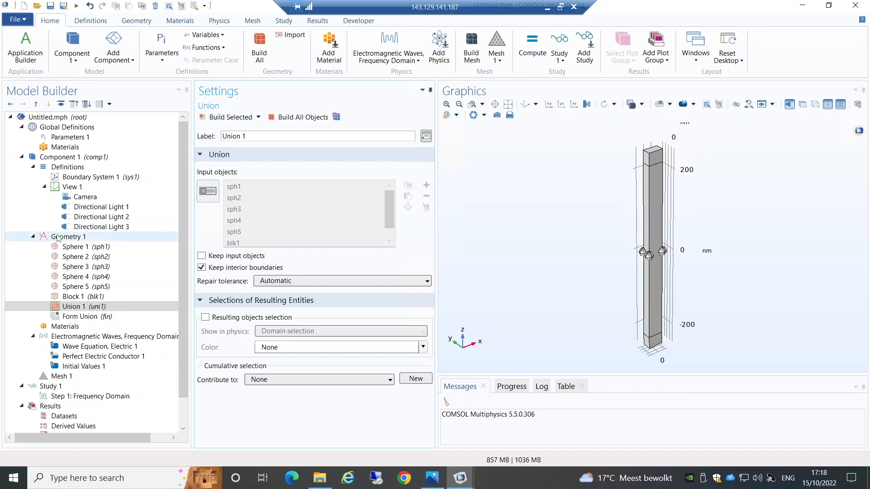
{"action": "right_click", "coordinate": [58, 237]}
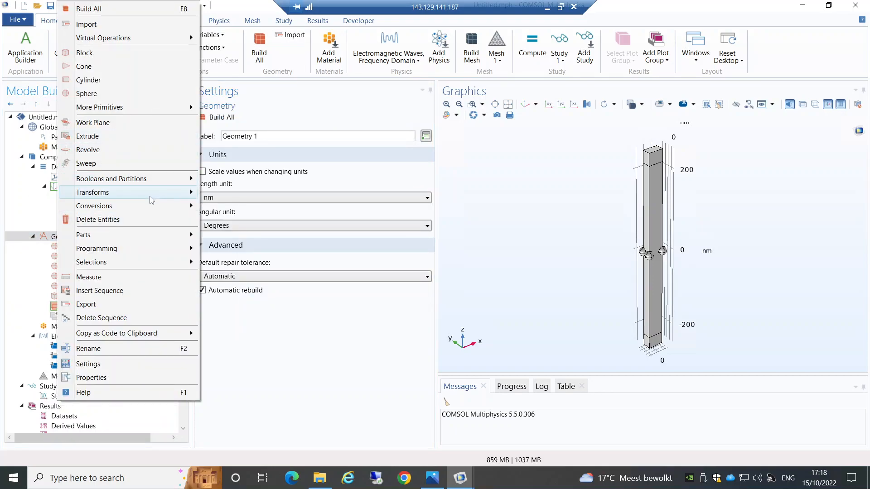
{"action": "left_click", "coordinate": [147, 224]}
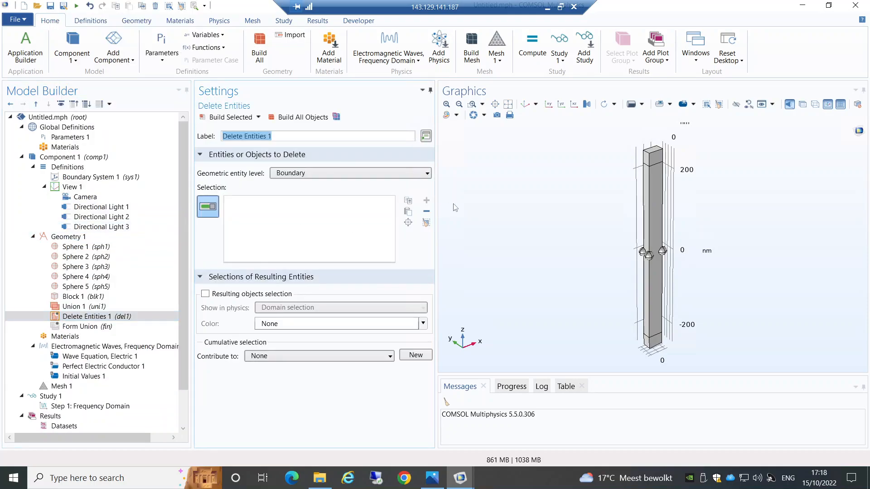
{"action": "left_click", "coordinate": [471, 104]}
{"action": "left_click_drag", "start_coordinate": [616, 219], "coordinate": [693, 274]}
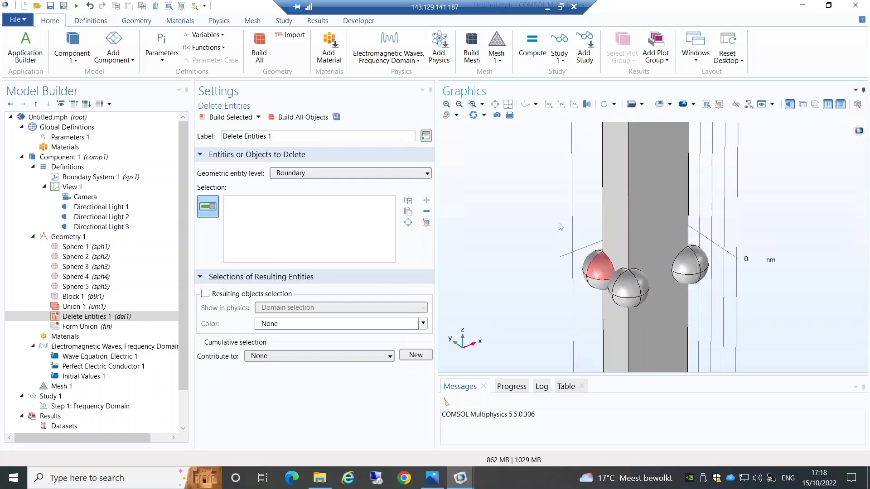
{"action": "left_click", "coordinate": [354, 173]}
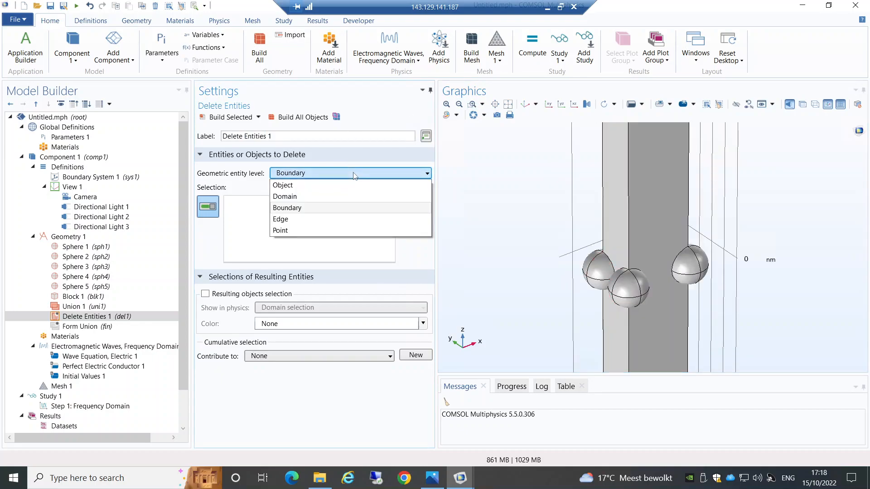
{"action": "left_click", "coordinate": [322, 196]}
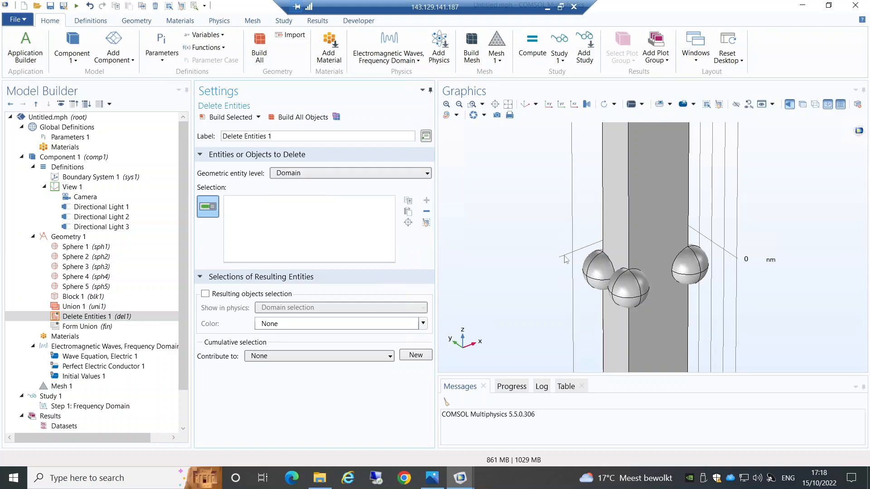
Select the four sphere portions outside the block, domains 1, 2, 9 and 12 of uni1, and build the deletion.
{"action": "left_click", "coordinate": [592, 270]}
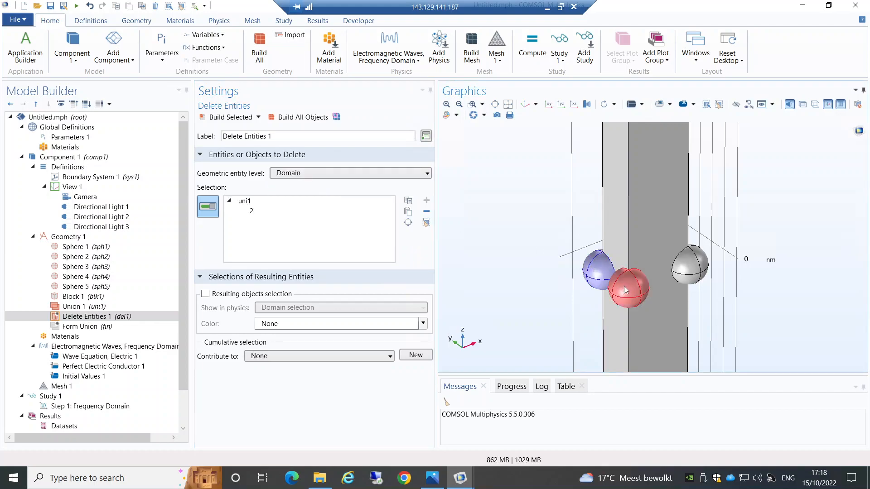
{"action": "left_click", "coordinate": [625, 291]}
{"action": "left_click", "coordinate": [691, 279]}
{"action": "left_click_drag", "start_coordinate": [718, 303], "coordinate": [663, 259]}
{"action": "left_click", "coordinate": [663, 259]}
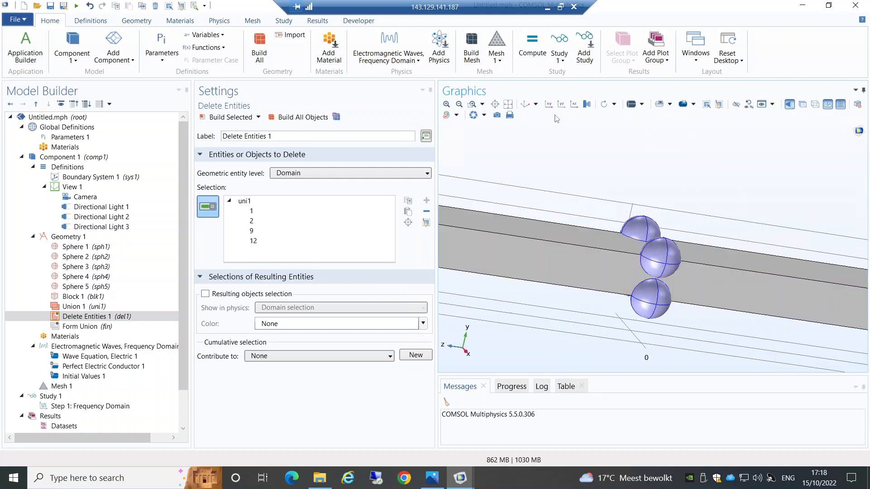
{"action": "left_click", "coordinate": [525, 106]}
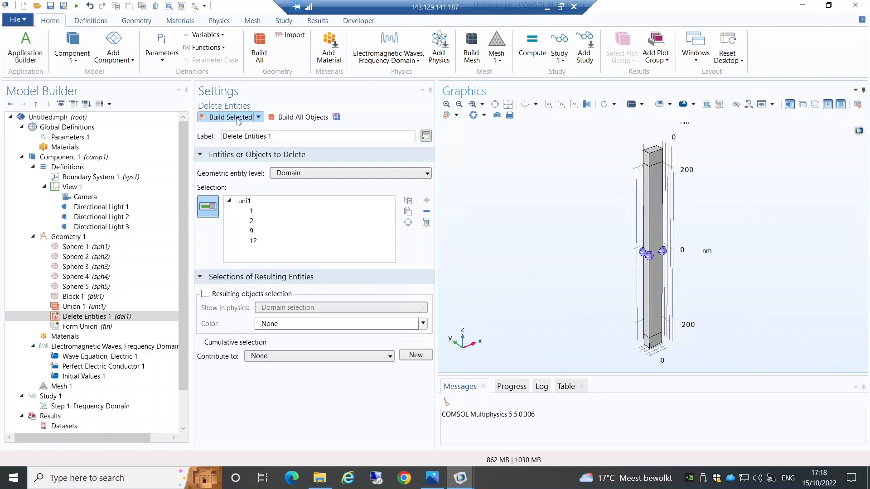
{"action": "left_click", "coordinate": [231, 118]}
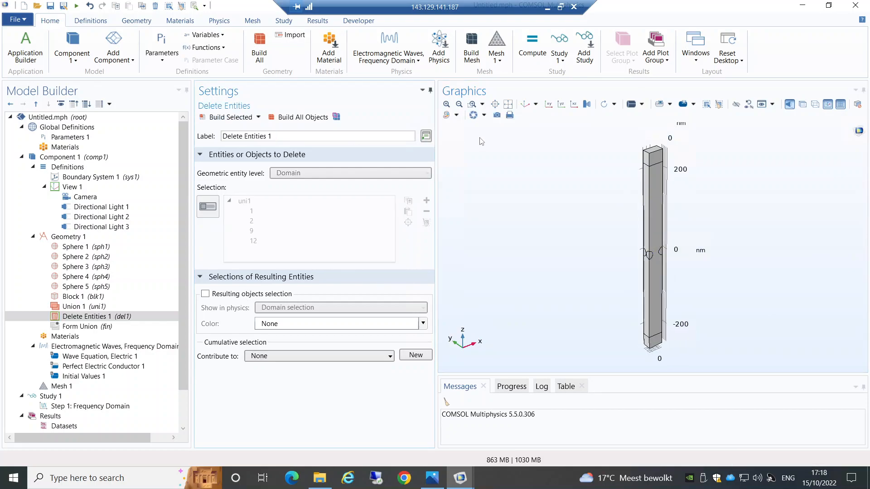
Check the trimmed spheres on the block up close and build the complete Geometry 1 sequence.
{"action": "left_click", "coordinate": [472, 103]}
{"action": "left_click_drag", "start_coordinate": [619, 222], "coordinate": [696, 281]}
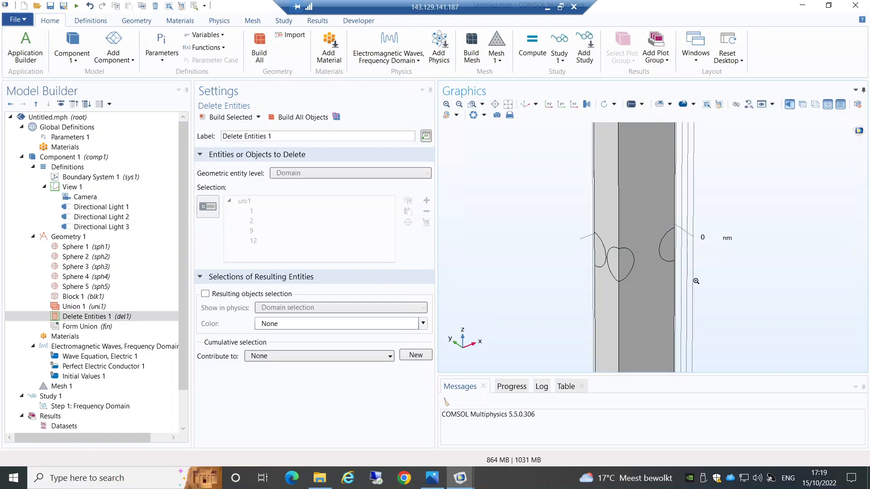
{"action": "left_click", "coordinate": [525, 104]}
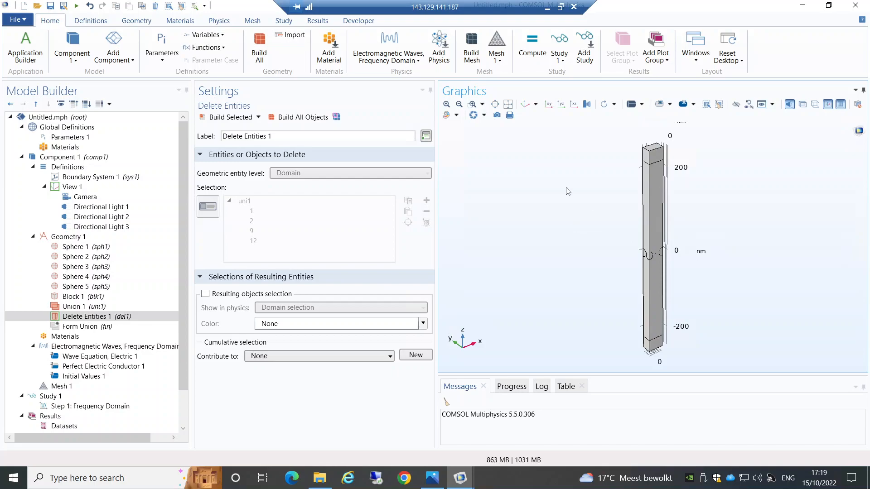
{"action": "left_click_drag", "start_coordinate": [182, 235], "coordinate": [185, 267]}
{"action": "left_click", "coordinate": [128, 257]}
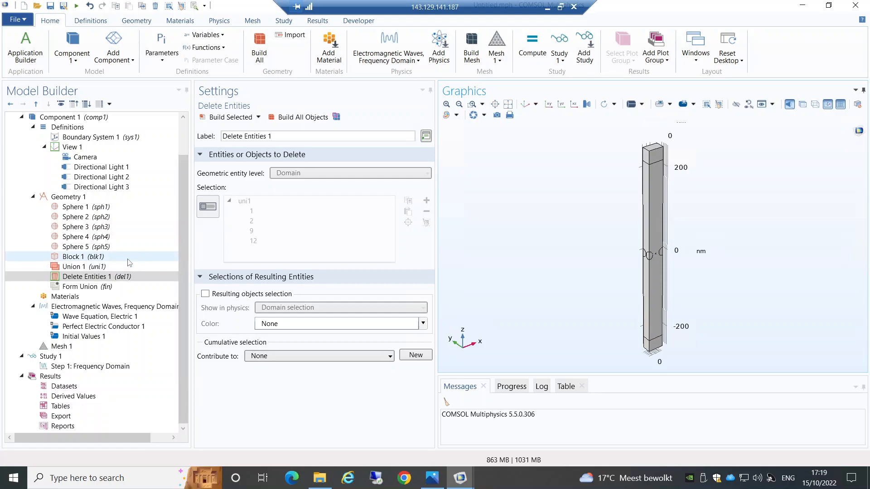
{"action": "left_click", "coordinate": [100, 247]}
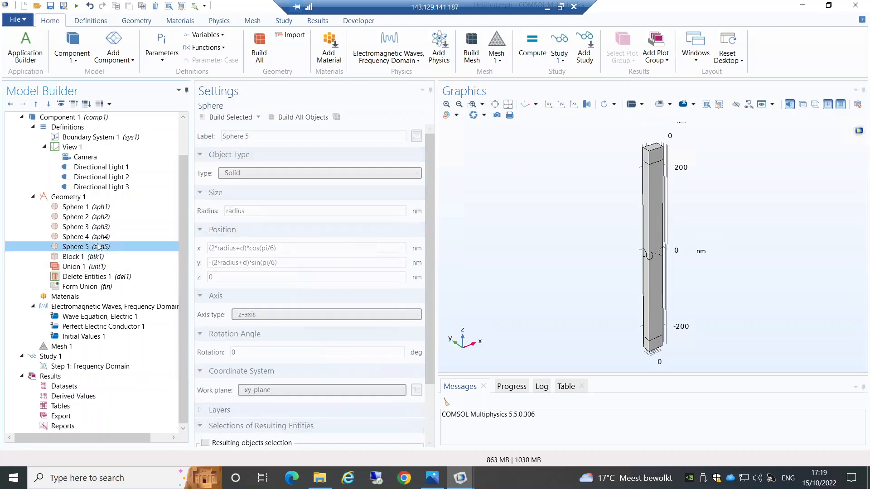
{"action": "left_click", "coordinate": [90, 199]}
{"action": "left_click", "coordinate": [217, 118]}
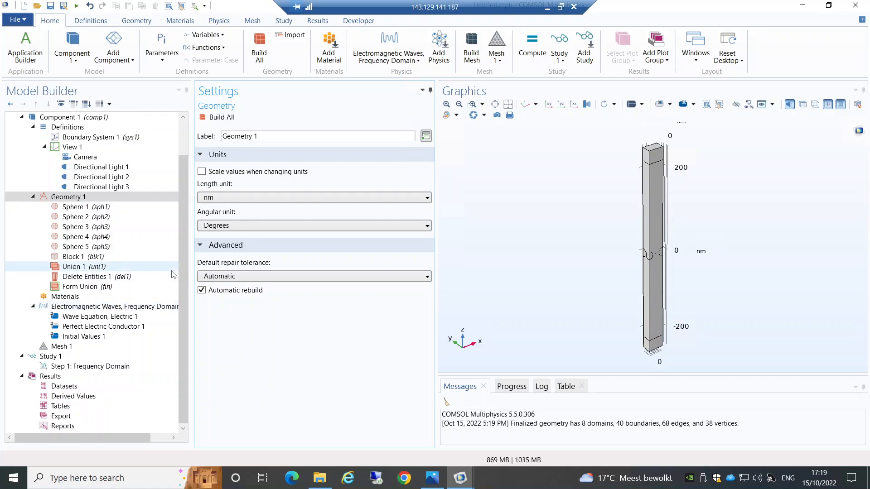
Add an Interpolation function under Component 1's Definitions and set its data source to File.
{"action": "left_click_drag", "start_coordinate": [183, 270], "coordinate": [187, 220]}
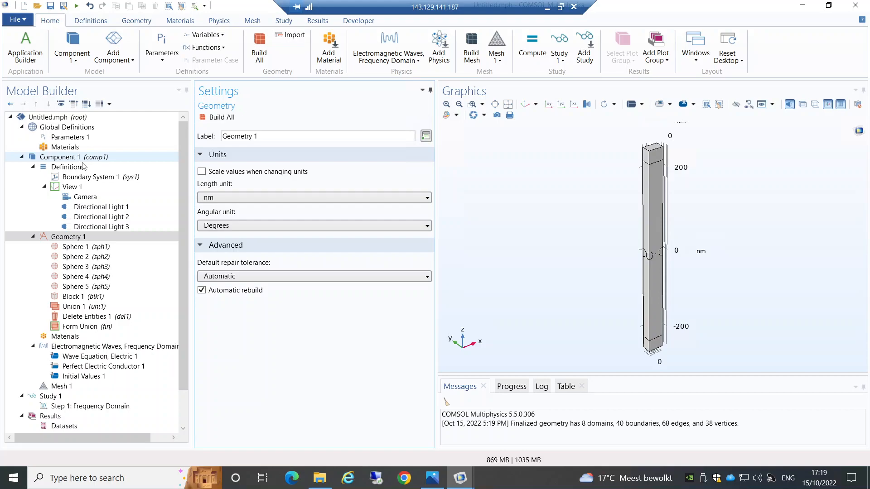
{"action": "left_click", "coordinate": [84, 166]}
{"action": "right_click", "coordinate": [84, 166]}
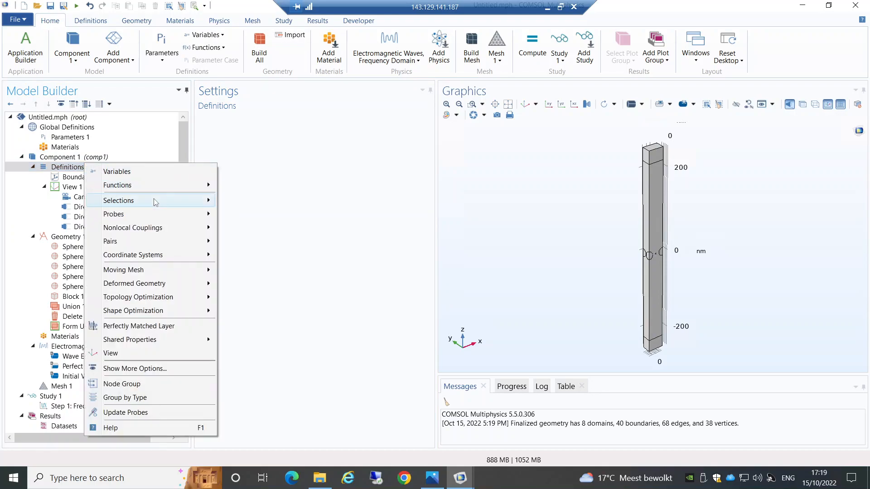
{"action": "mouse_move", "coordinate": [154, 201]}
{"action": "mouse_move", "coordinate": [161, 186]}
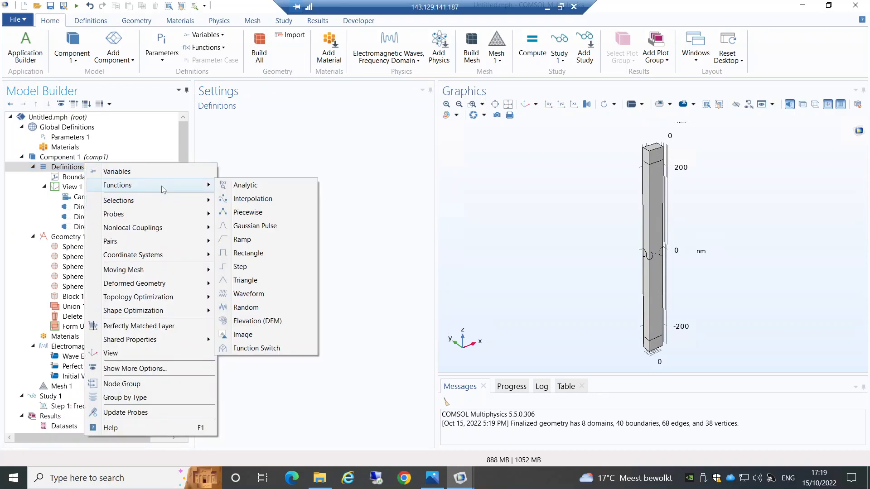
{"action": "left_click", "coordinate": [248, 199]}
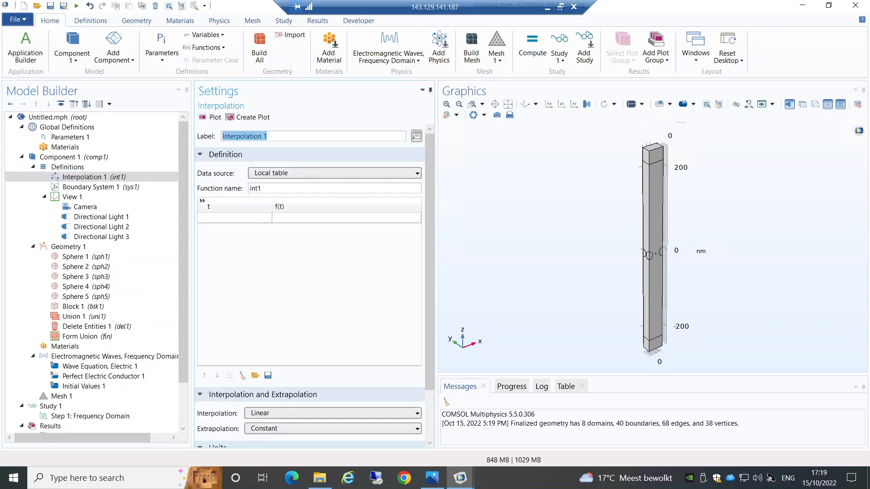
{"action": "left_click", "coordinate": [272, 176]}
{"action": "left_click", "coordinate": [274, 185]}
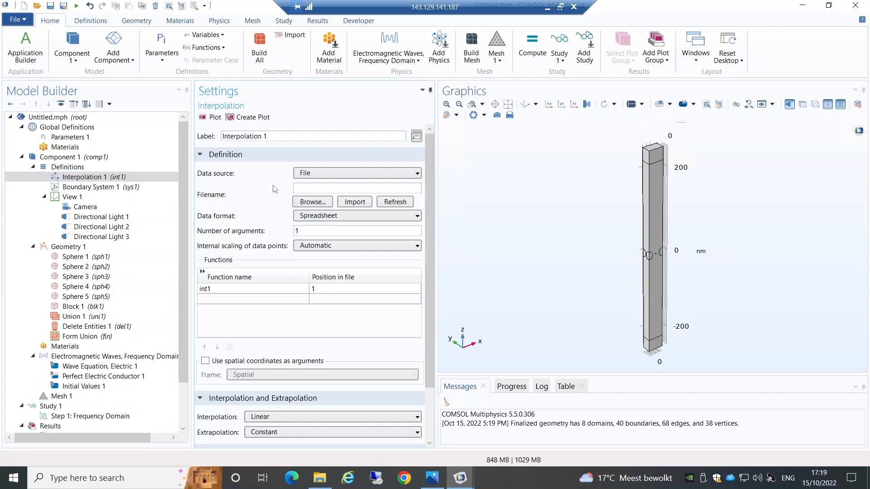
Browse for Interpolation 1's data file and open the Optical properties of metals folder on the BackUP (E:) drive.
{"action": "left_click", "coordinate": [311, 202]}
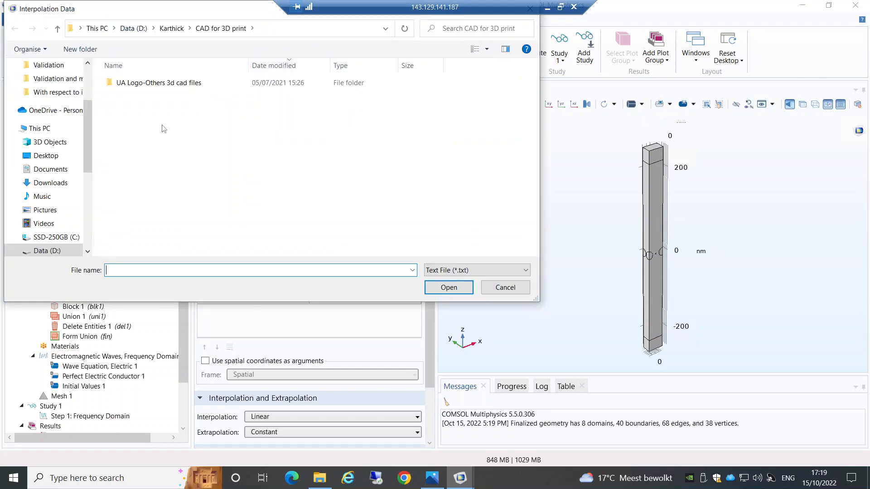
{"action": "scroll", "coordinate": [53, 138], "scroll_direction": "up", "scroll_amount": 3}
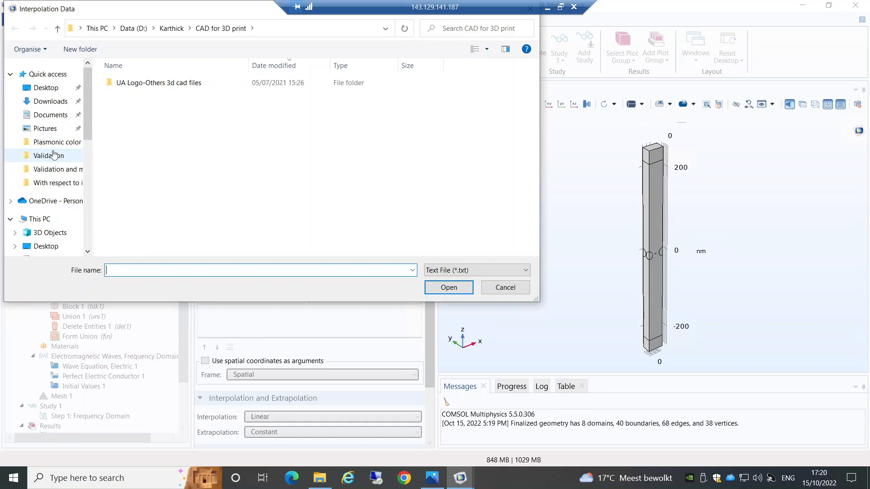
{"action": "left_click", "coordinate": [57, 28]}
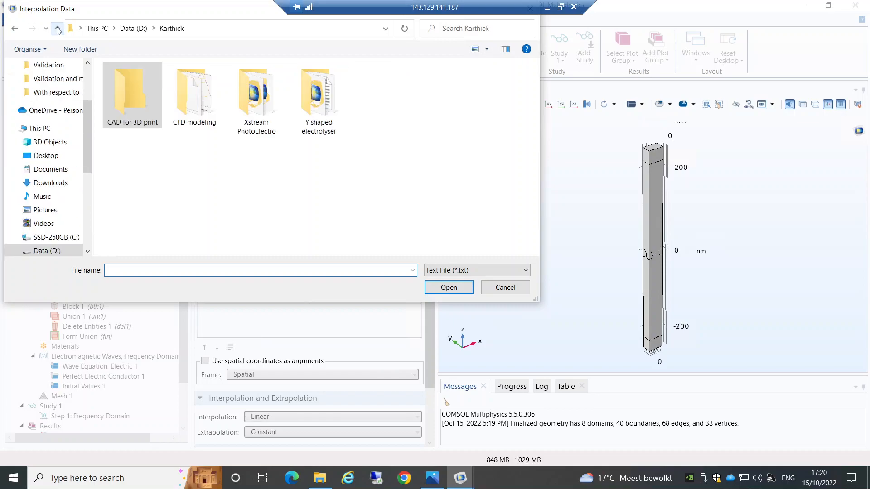
{"action": "left_click", "coordinate": [57, 28]}
{"action": "left_click", "coordinate": [57, 29]}
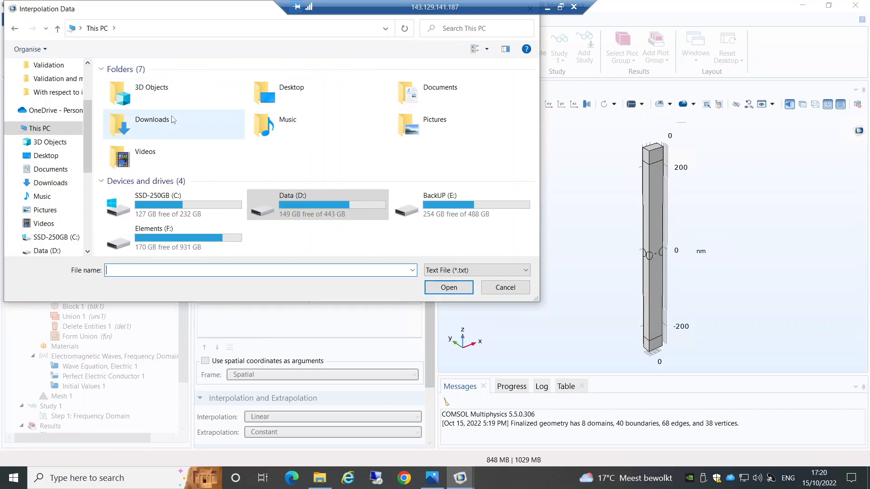
{"action": "double_click", "coordinate": [439, 206]}
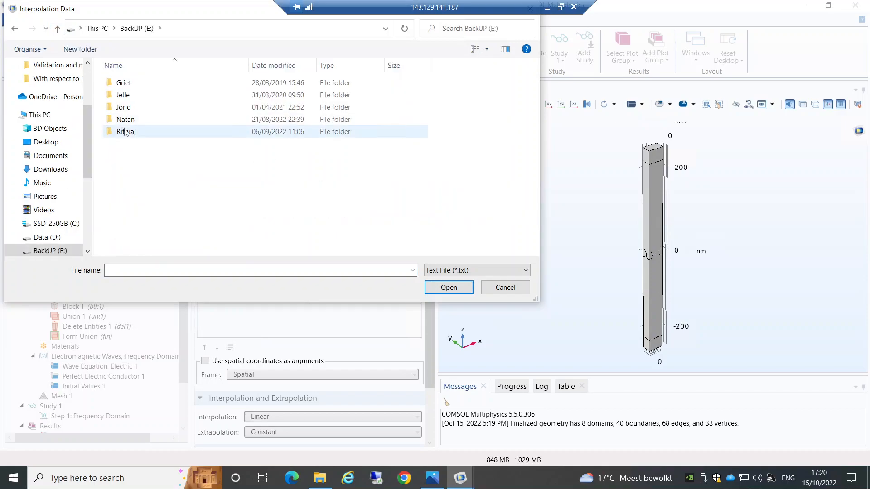
{"action": "double_click", "coordinate": [126, 131]}
{"action": "double_click", "coordinate": [129, 108]}
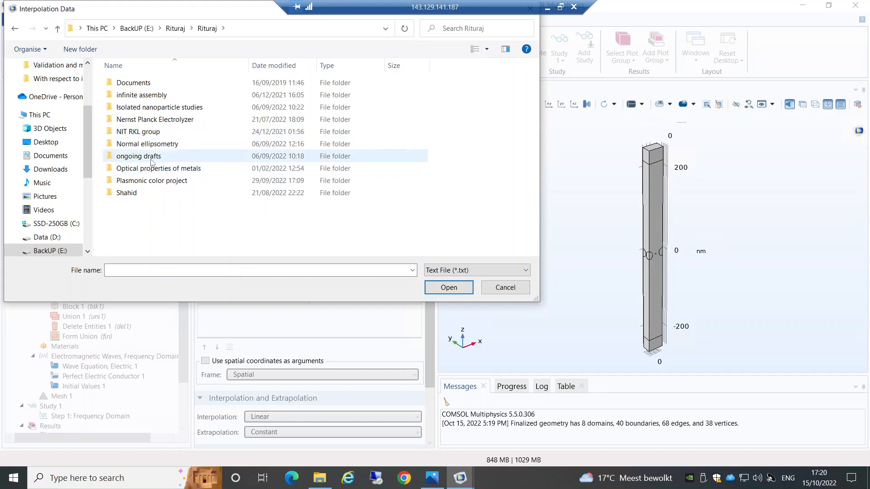
{"action": "double_click", "coordinate": [162, 168]}
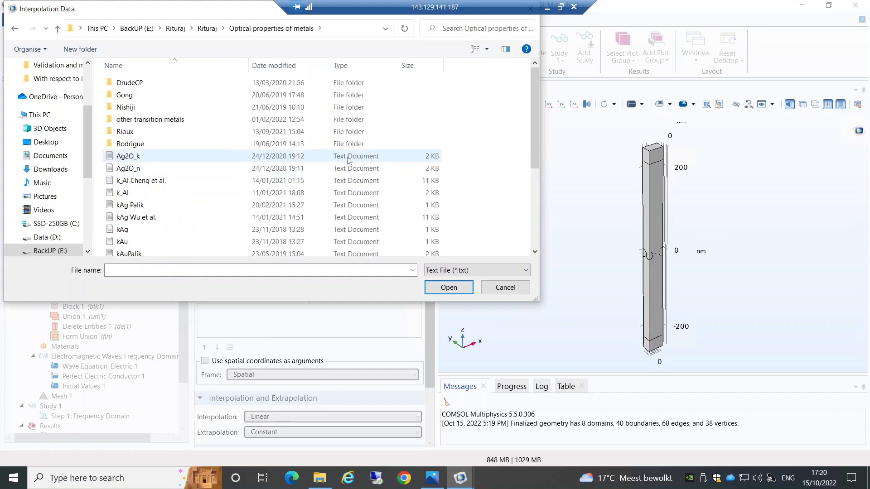
Load the nAu text file into Interpolation 1 and import its data into the local table.
{"action": "scroll", "coordinate": [534, 240], "scroll_direction": "down", "scroll_amount": 3}
{"action": "scroll", "coordinate": [534, 240], "scroll_direction": "down", "scroll_amount": 1}
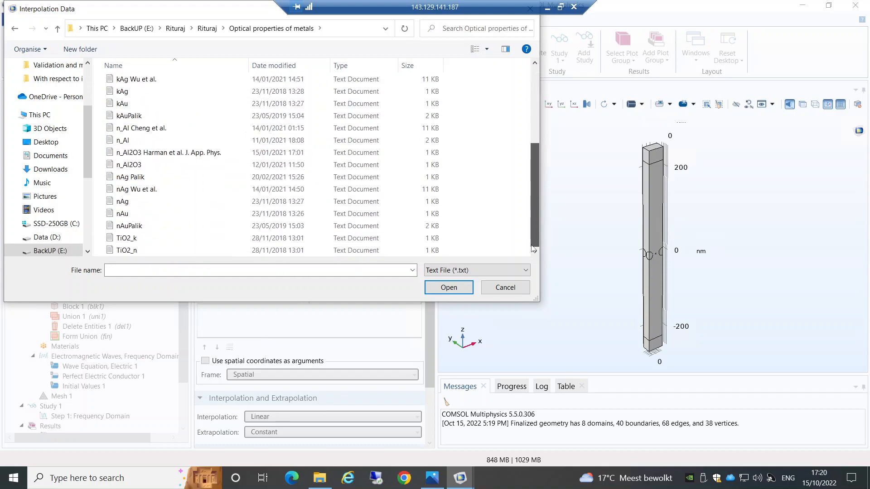
{"action": "double_click", "coordinate": [124, 214]}
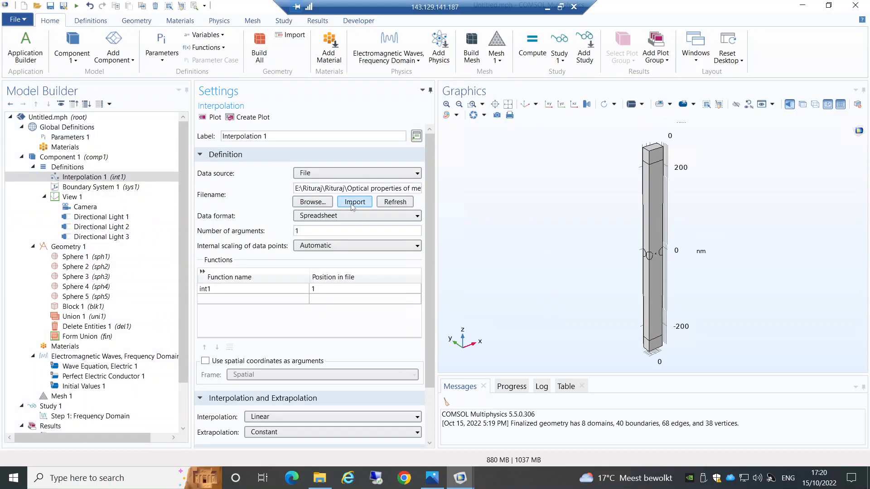
{"action": "left_click", "coordinate": [354, 203]}
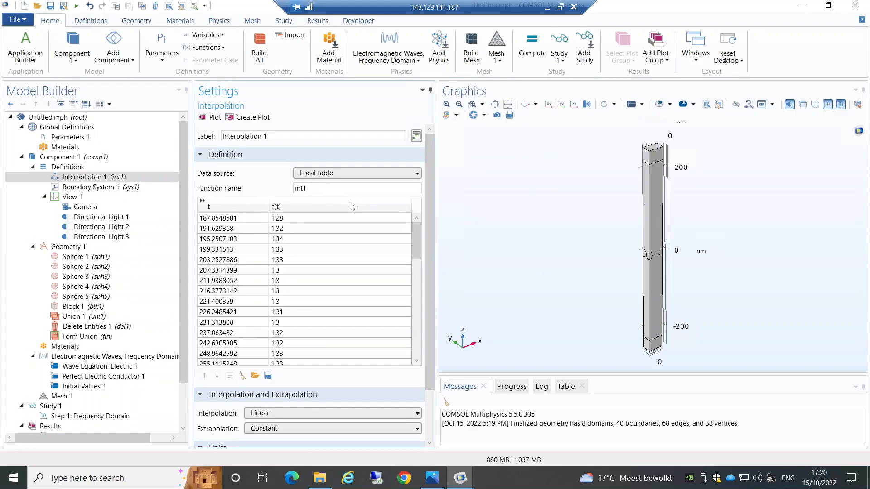
Plot the imported Interpolation 1 data and set its function name to n_Au.
{"action": "left_click", "coordinate": [211, 118]}
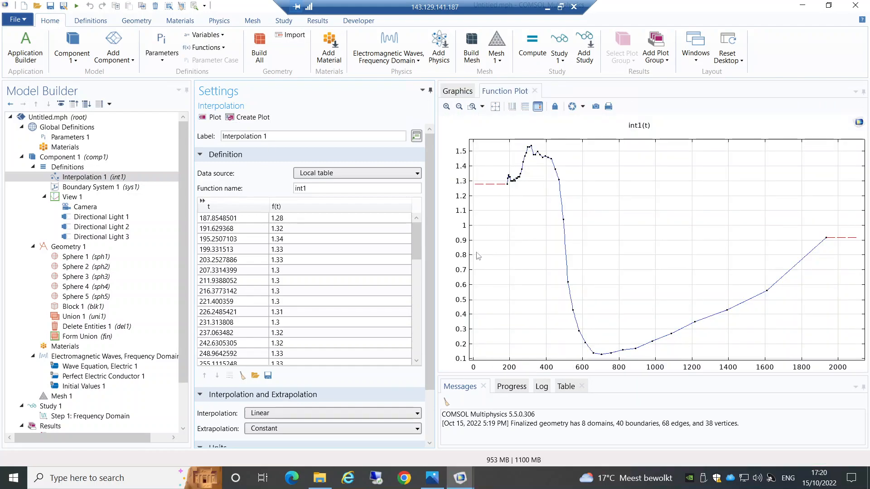
{"action": "left_click", "coordinate": [311, 187]}
{"action": "left_click_drag", "start_coordinate": [312, 187], "coordinate": [269, 190]}
{"action": "type", "text": "n_Au"}
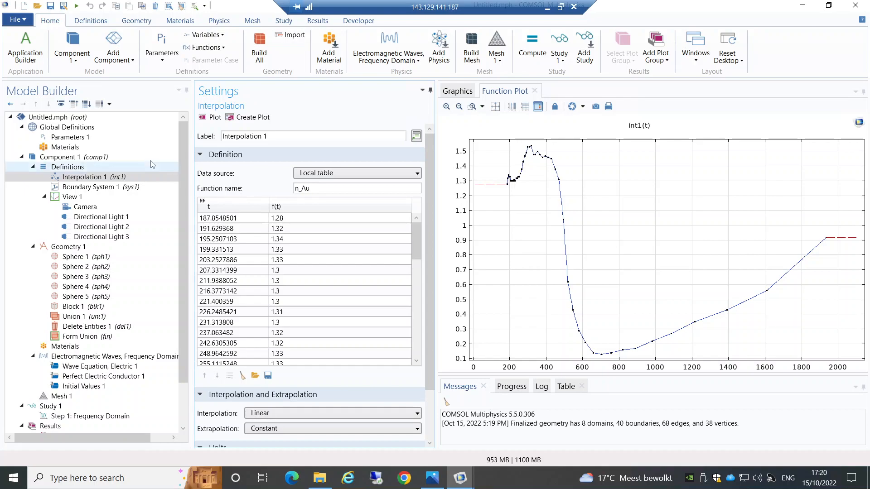
Add a second Interpolation function under Component 1's Definitions and set its data source to File.
{"action": "left_click", "coordinate": [75, 168]}
{"action": "right_click", "coordinate": [75, 168]}
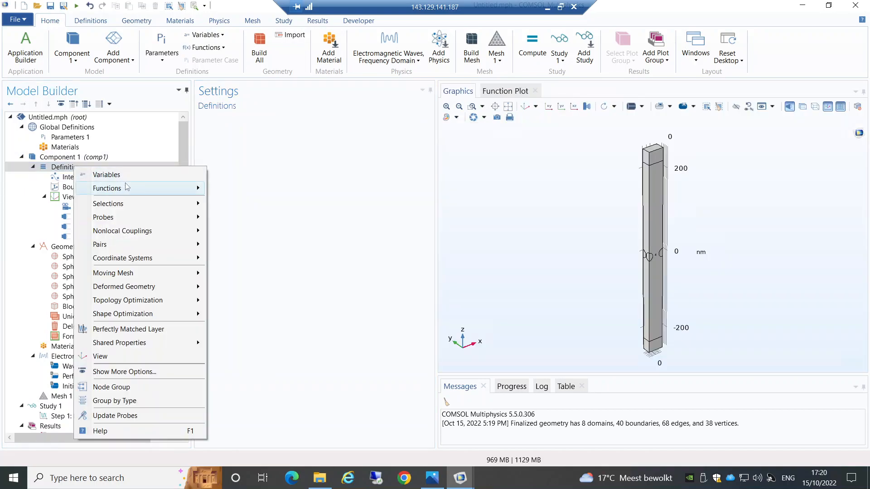
{"action": "mouse_move", "coordinate": [127, 188]}
{"action": "left_click", "coordinate": [233, 204]}
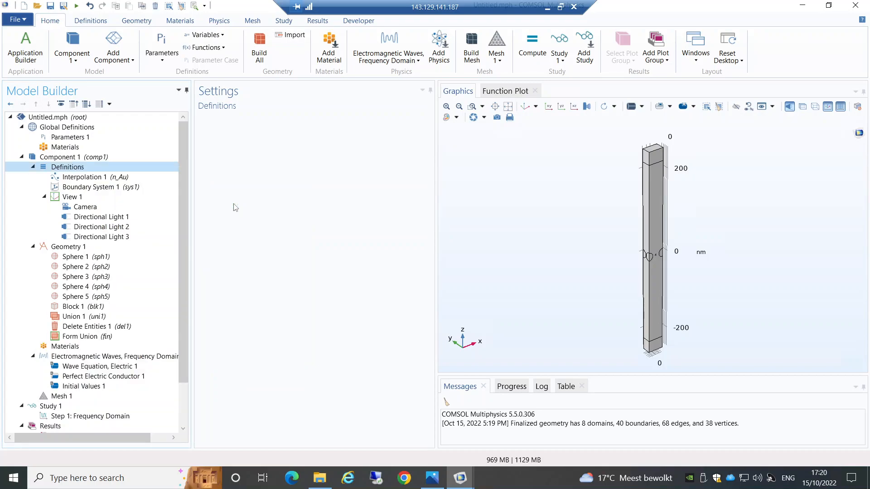
{"action": "left_click", "coordinate": [265, 177]}
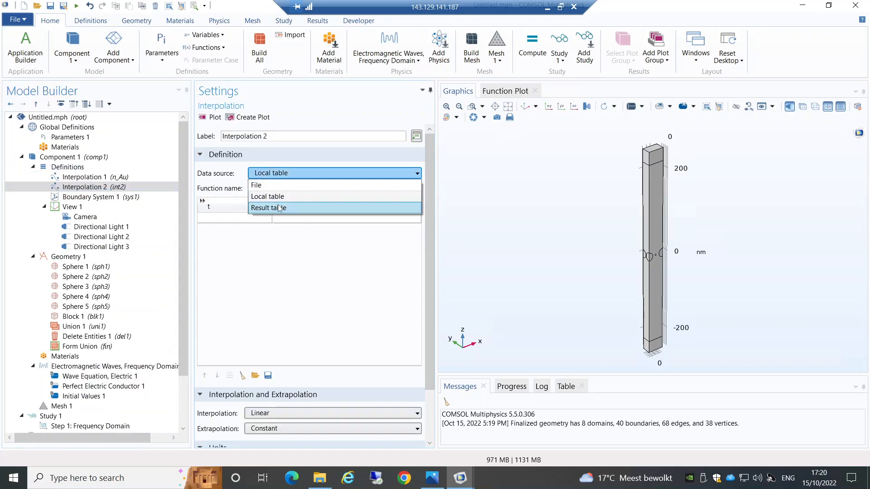
{"action": "left_click", "coordinate": [275, 187]}
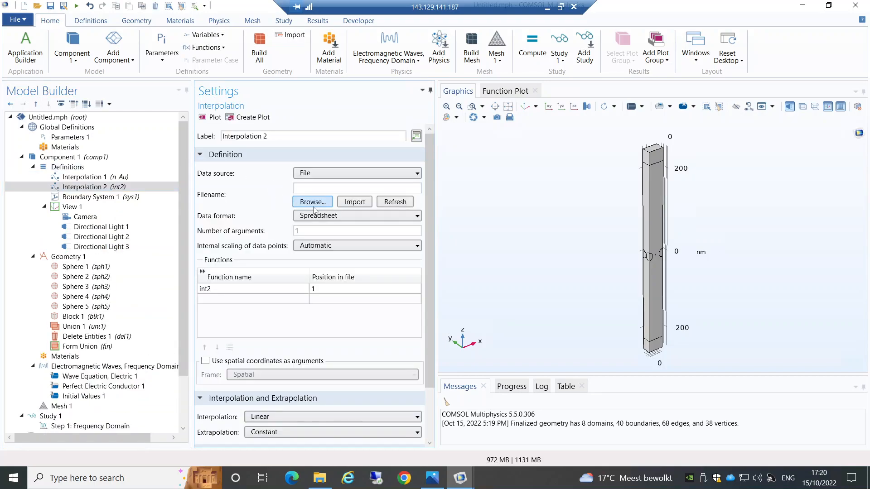
Load the kAu text file into Interpolation 2 and import its data into the local table.
{"action": "left_click", "coordinate": [313, 204]}
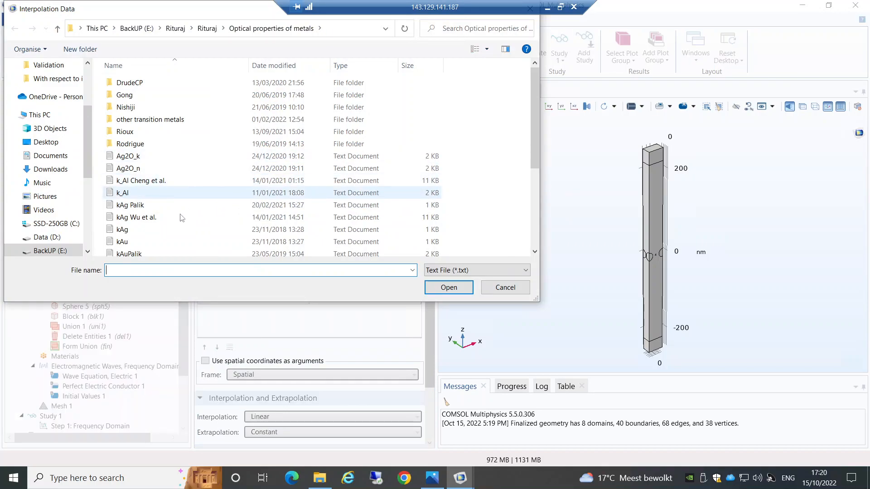
{"action": "left_click", "coordinate": [164, 243]}
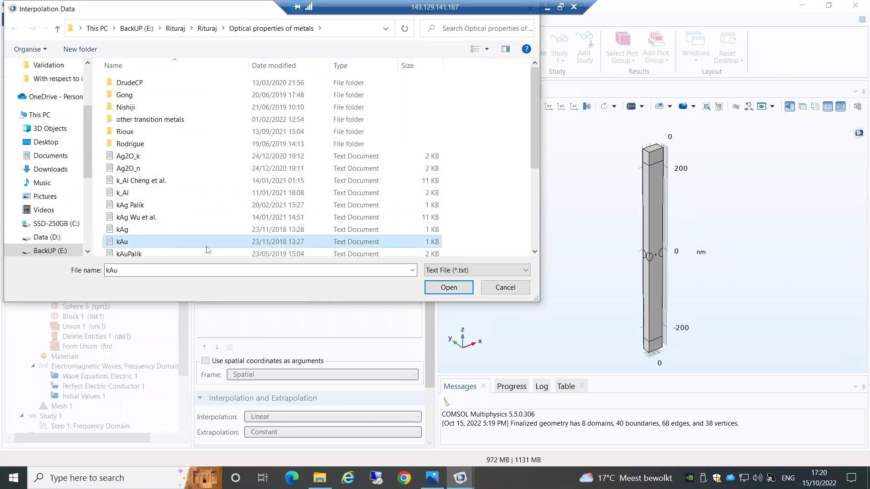
{"action": "left_click", "coordinate": [448, 287]}
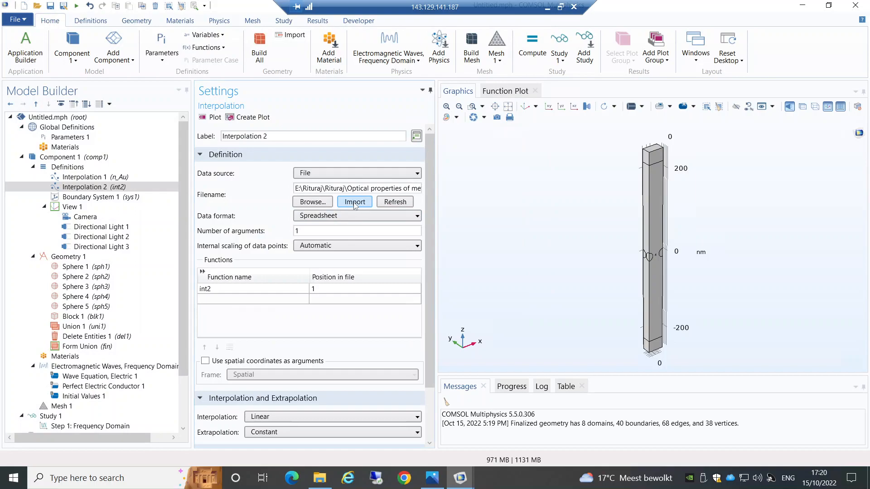
{"action": "left_click", "coordinate": [354, 203]}
Set Interpolation 2's function name to k_Au and plot the function.
{"action": "key", "text": "ctrl+a"}
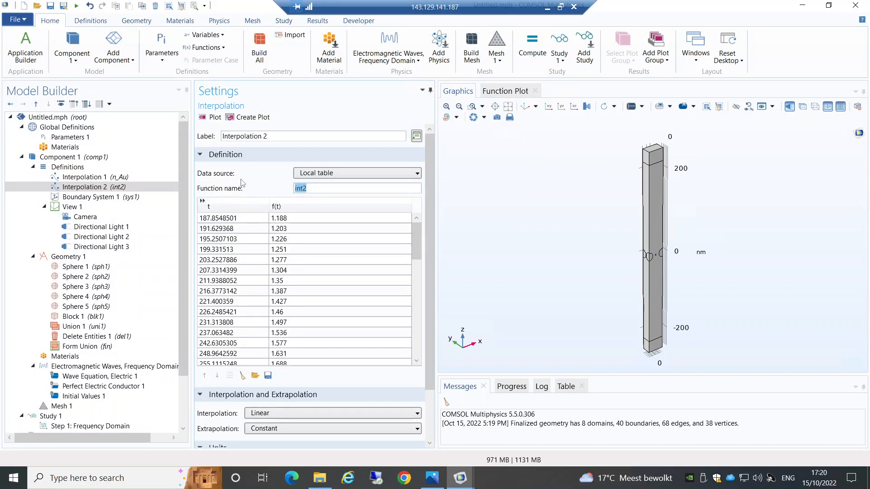
{"action": "type", "text": "k"}
{"action": "left_click", "coordinate": [210, 117]}
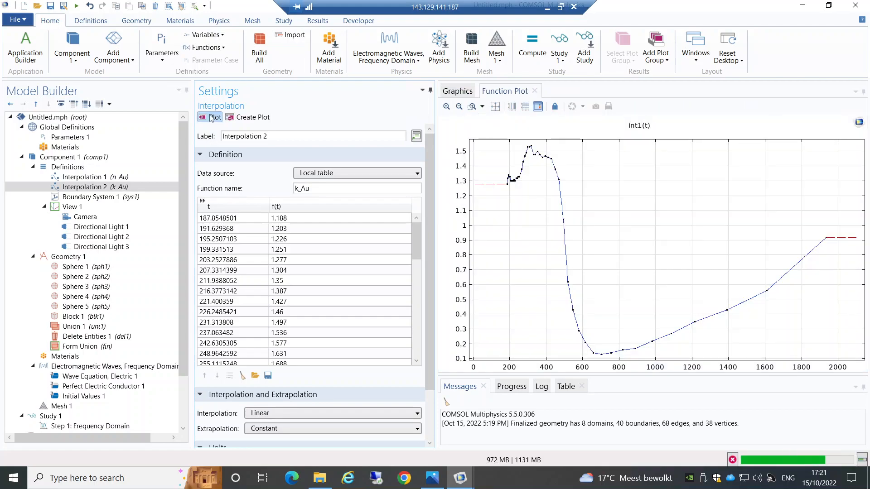
{"action": "left_click", "coordinate": [128, 177]}
{"action": "left_click", "coordinate": [122, 188]}
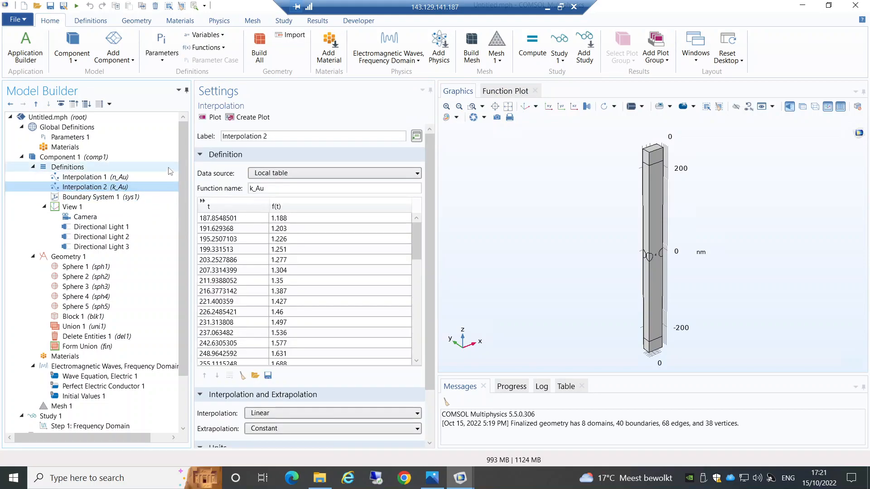
{"action": "scroll", "coordinate": [182, 173], "scroll_direction": "down", "scroll_amount": 1}
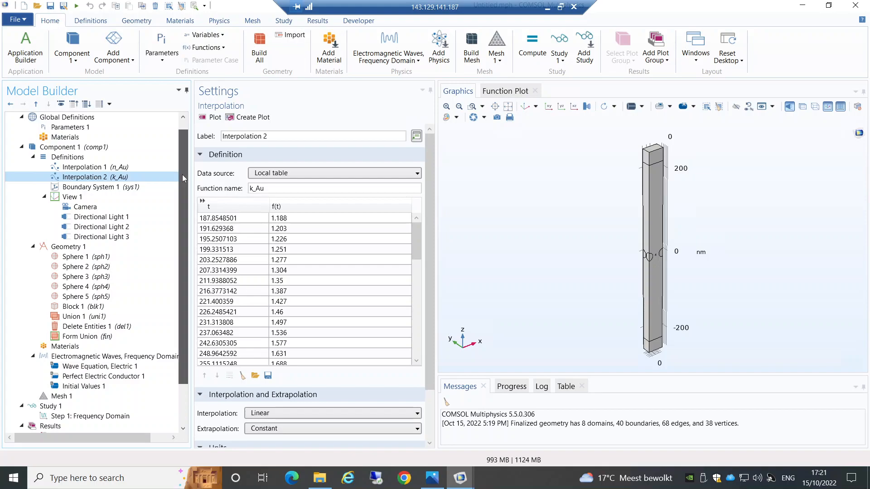
{"action": "left_click", "coordinate": [93, 167]}
{"action": "left_click", "coordinate": [101, 177]}
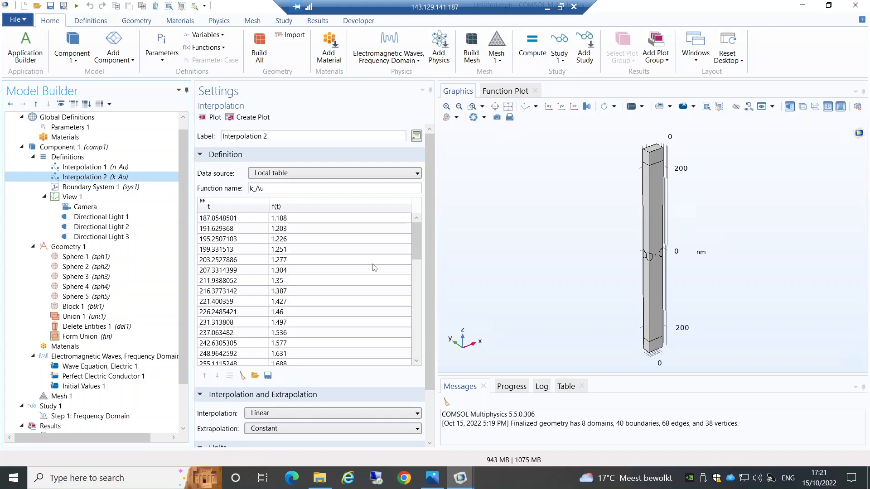
Add a blank material to Component 1 for all domains and set its real refractive index to 1.33.
{"action": "scroll", "coordinate": [185, 288], "scroll_direction": "down", "scroll_amount": 1}
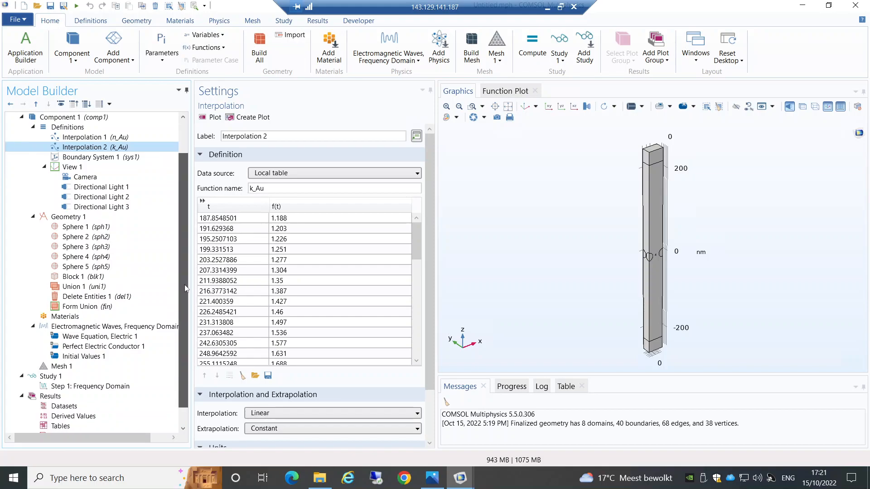
{"action": "scroll", "coordinate": [184, 290], "scroll_direction": "down", "scroll_amount": 1}
{"action": "left_click", "coordinate": [88, 298]}
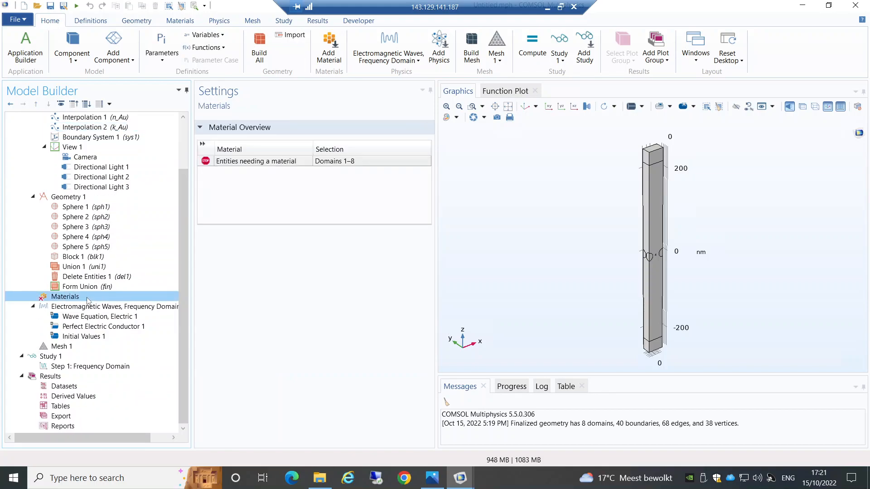
{"action": "right_click", "coordinate": [88, 301]}
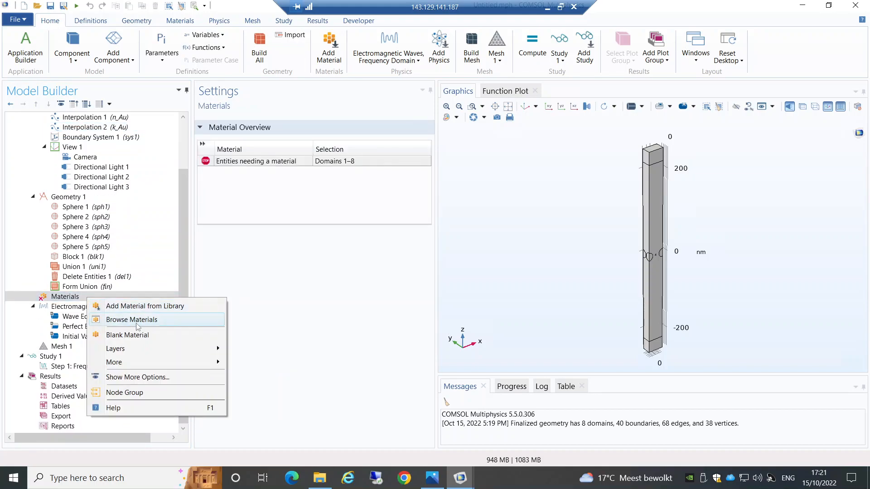
{"action": "left_click", "coordinate": [149, 335]}
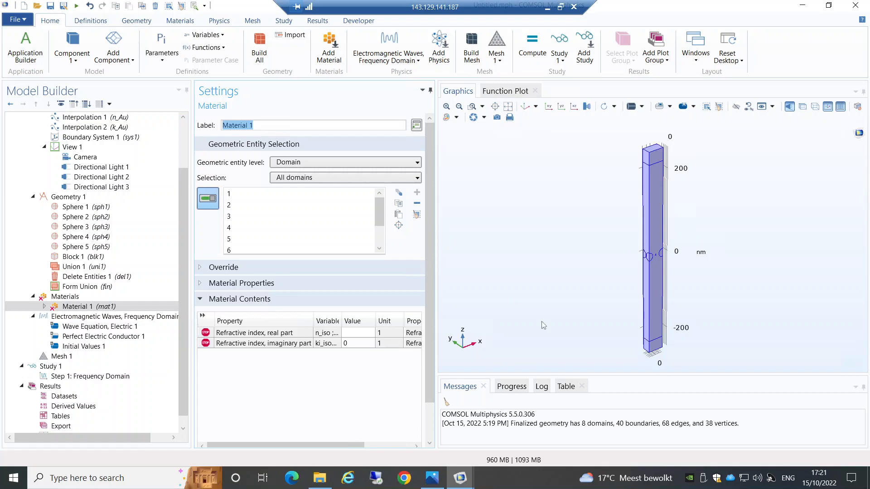
{"action": "left_click", "coordinate": [358, 335]}
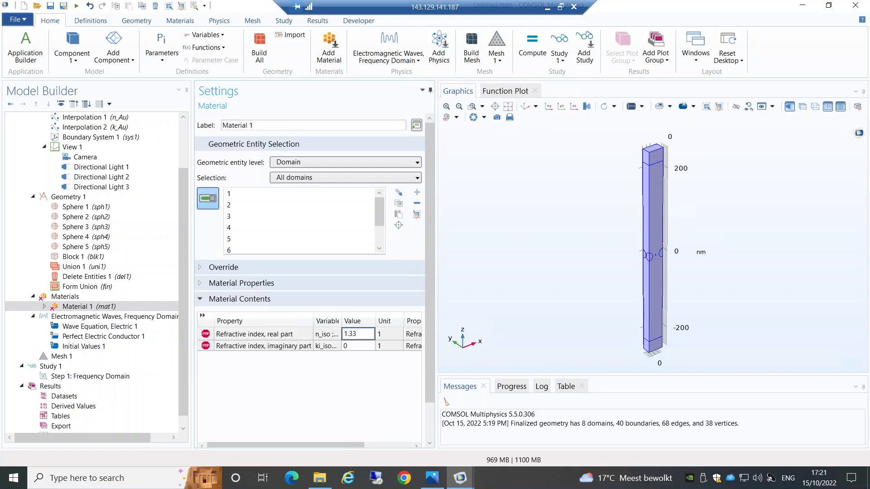
{"action": "left_click", "coordinate": [346, 386]}
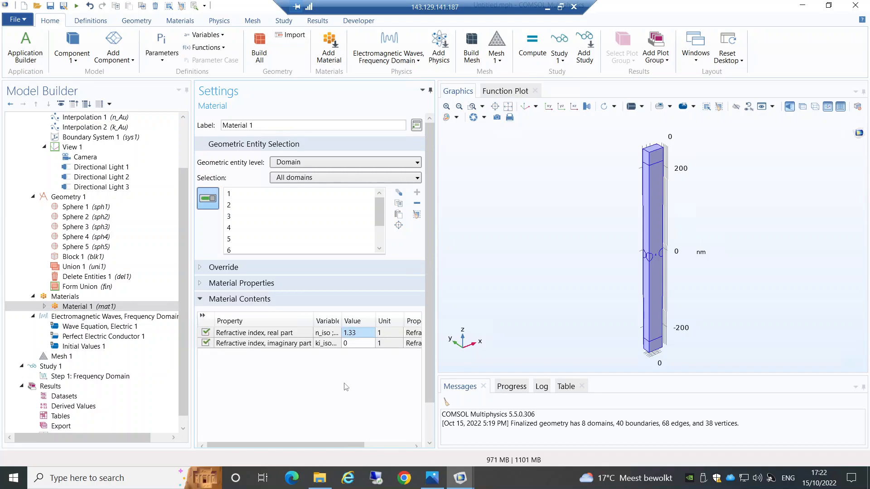
Add a second blank material under Component 1's Materials.
{"action": "left_click", "coordinate": [65, 297]}
{"action": "right_click", "coordinate": [73, 300]}
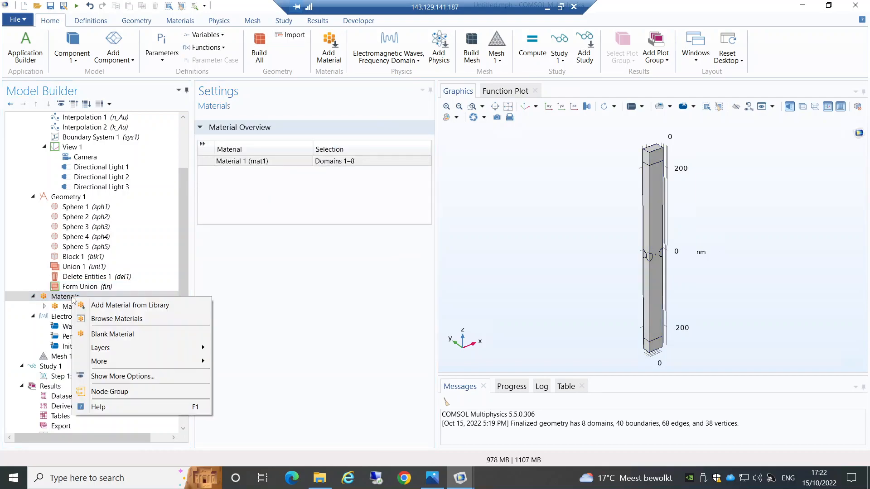
{"action": "left_click", "coordinate": [112, 334]}
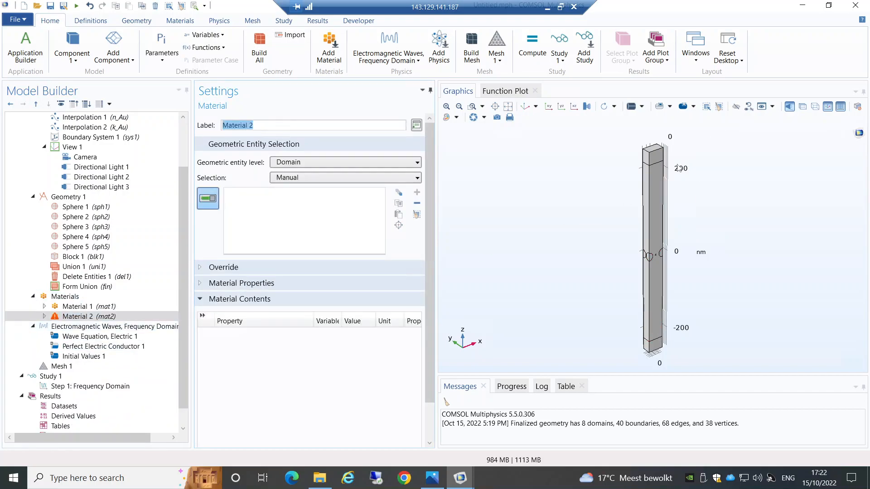
Clear domain 2 from Material 2's selection and hide the block's large middle domain to expose the spheres.
{"action": "left_click", "coordinate": [653, 187]}
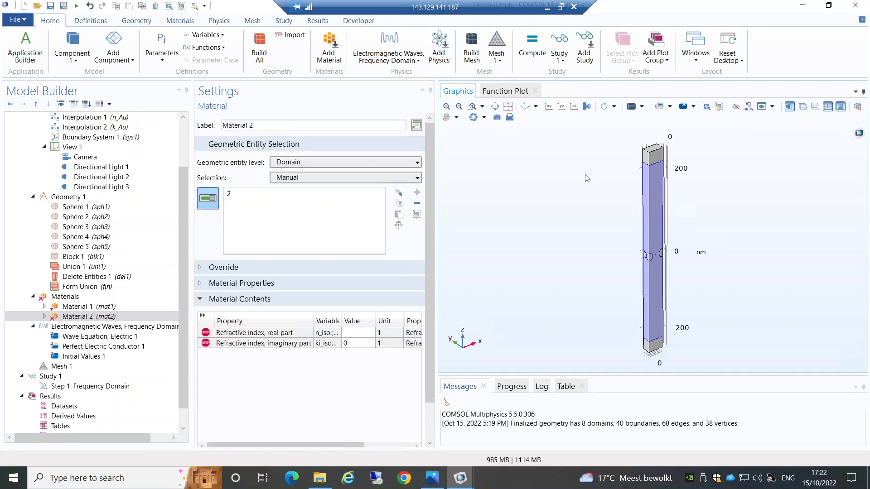
{"action": "left_click", "coordinate": [417, 215]}
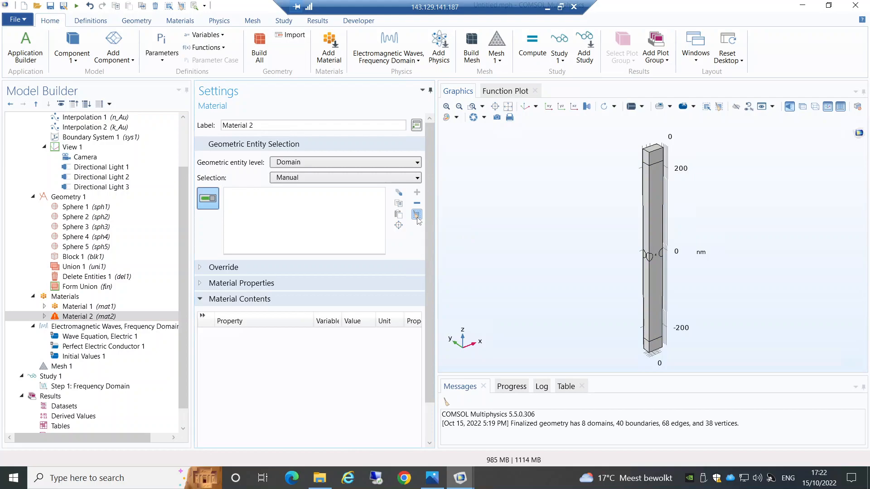
{"action": "left_click", "coordinate": [736, 107]}
{"action": "left_click", "coordinate": [654, 180]}
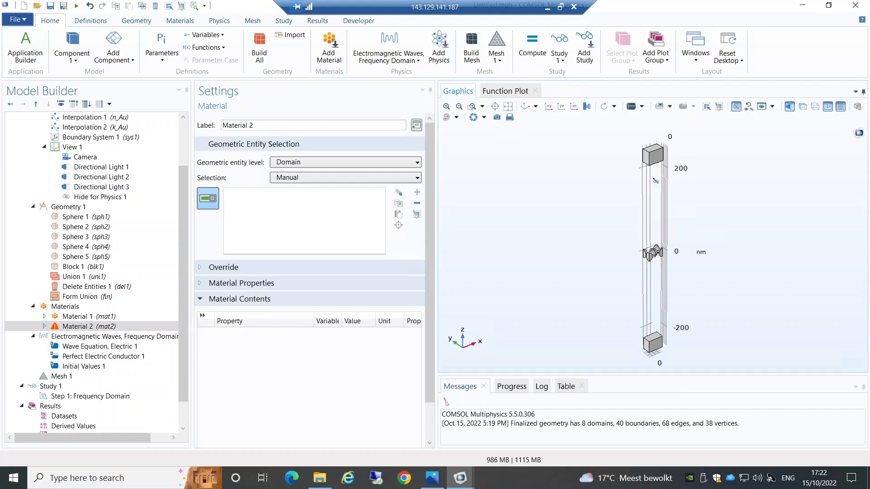
Hide the block's upper and lower end domains so that only the spheres are displayed.
{"action": "left_click", "coordinate": [654, 152]}
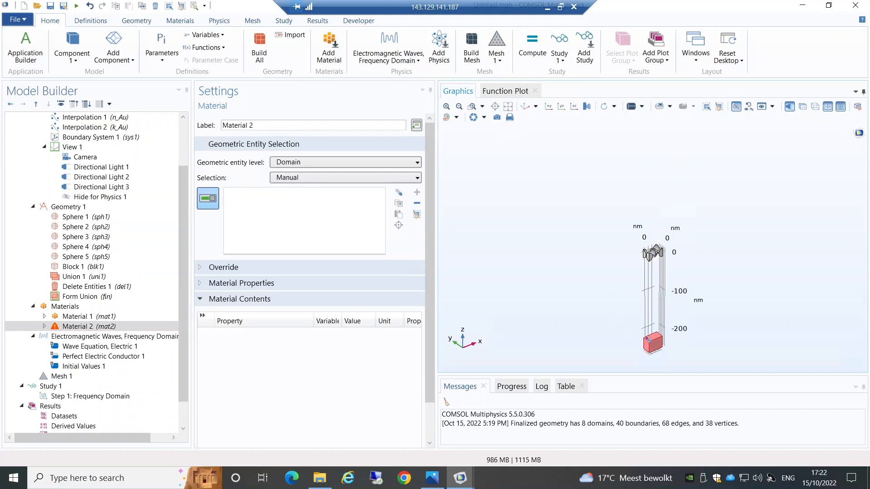
{"action": "left_click", "coordinate": [650, 340]}
{"action": "left_click", "coordinate": [735, 107]}
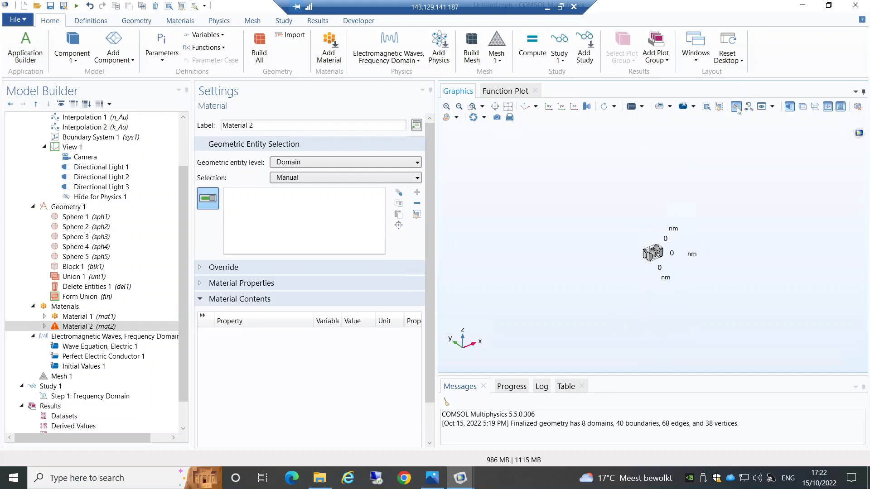
Assign Material 2 to the five sphere domains 3, 5, 6, 7 and 8.
{"action": "left_click", "coordinate": [75, 316]}
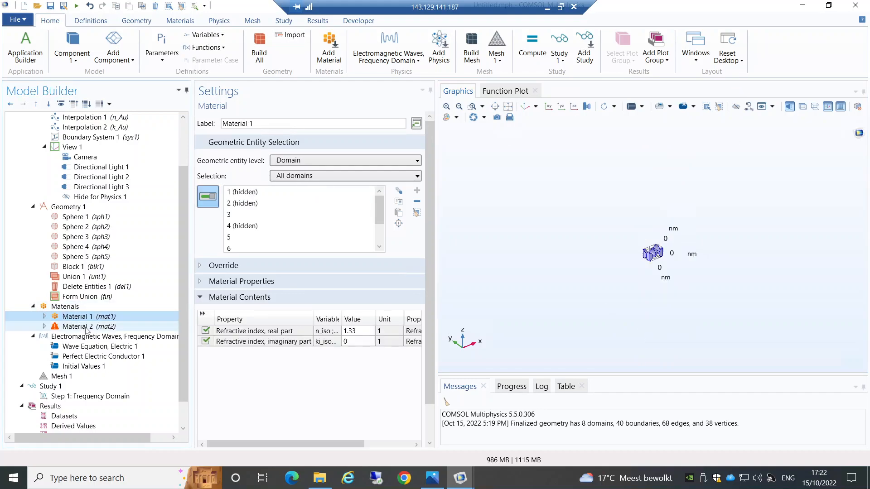
{"action": "left_click", "coordinate": [75, 326]}
{"action": "left_click", "coordinate": [471, 107]}
{"action": "left_click_drag", "start_coordinate": [631, 235], "coordinate": [681, 272]}
{"action": "left_click_drag", "start_coordinate": [569, 188], "coordinate": [574, 232]}
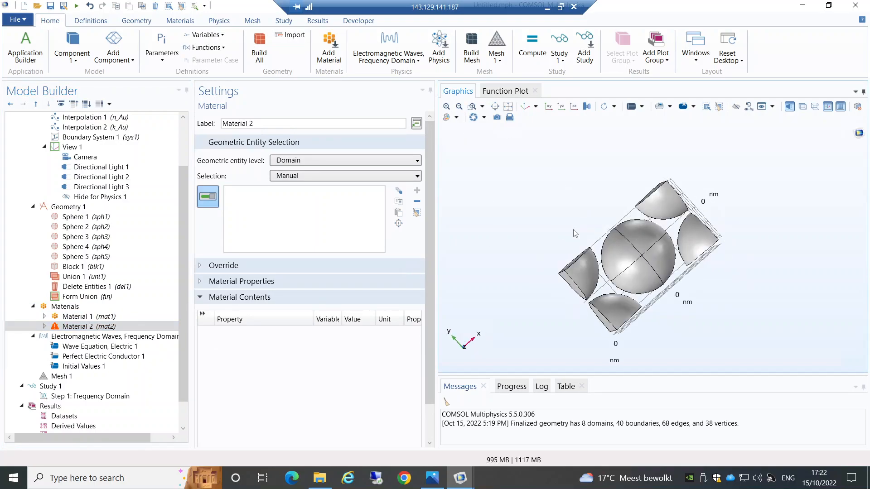
{"action": "left_click", "coordinate": [584, 275]}
{"action": "left_click", "coordinate": [639, 259]}
{"action": "left_click", "coordinate": [653, 215]}
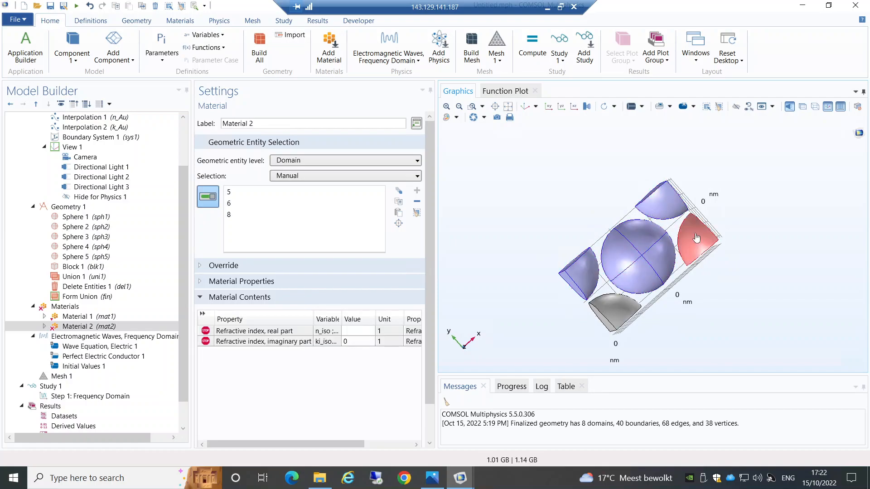
{"action": "left_click", "coordinate": [699, 239]}
{"action": "left_click", "coordinate": [629, 316]}
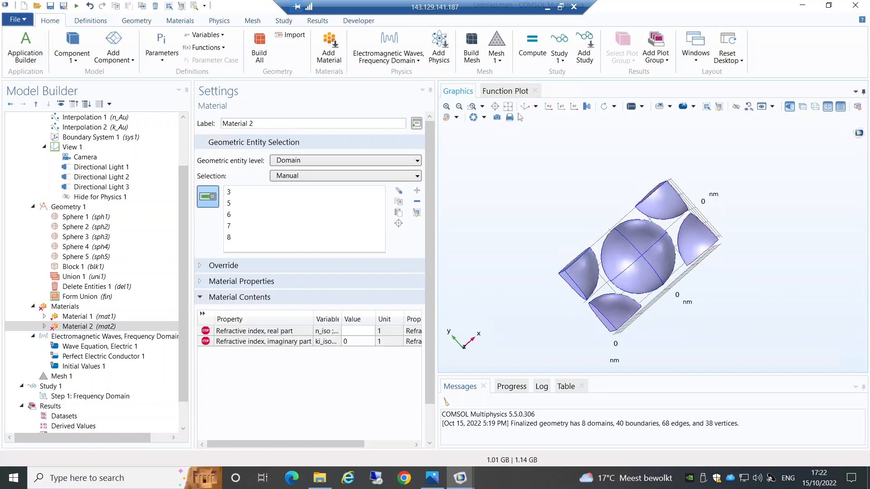
{"action": "left_click", "coordinate": [525, 107]}
Set Material 2's real refractive index to n_Au(lambda) and its imaginary part to k_Au(lambda).
{"action": "left_click", "coordinate": [353, 332]}
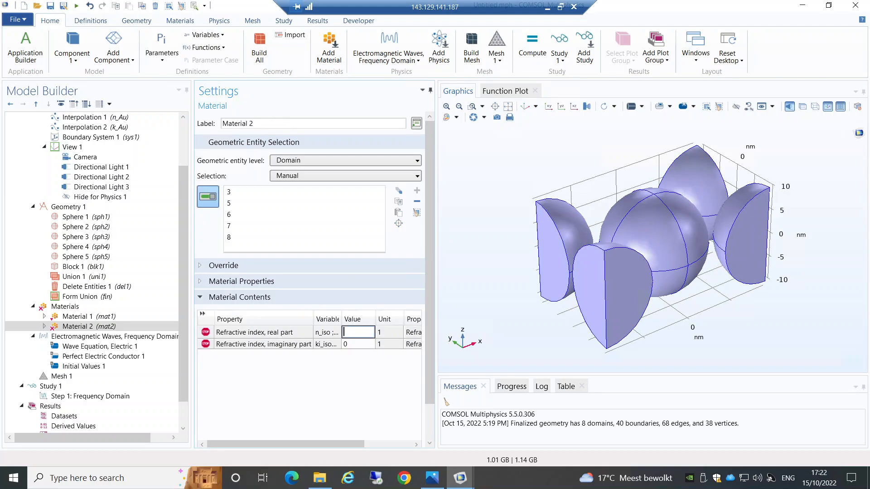
{"action": "type", "text": "n_A"}
{"action": "type", "text": "u(lambda"}
{"action": "type", "text": ")"}
{"action": "key", "text": "Return"}
{"action": "type", "text": "k_Au("}
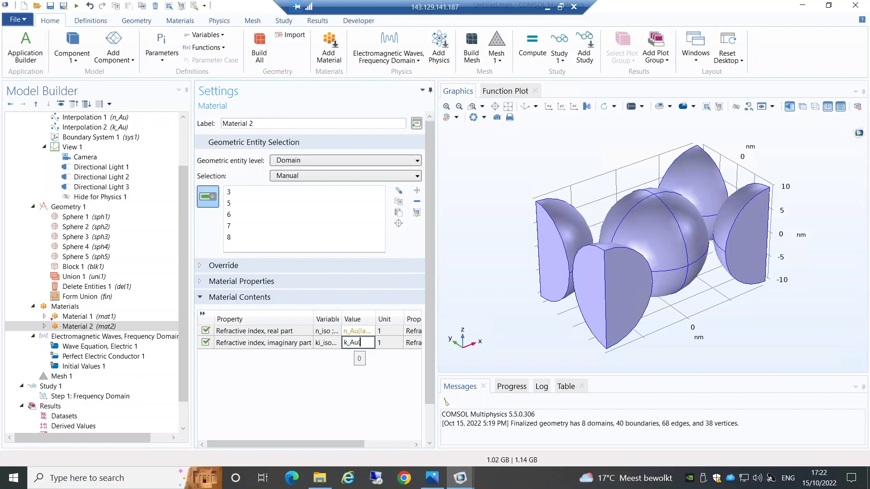
{"action": "type", "text": "lambda)"}
{"action": "key", "text": "Return"}
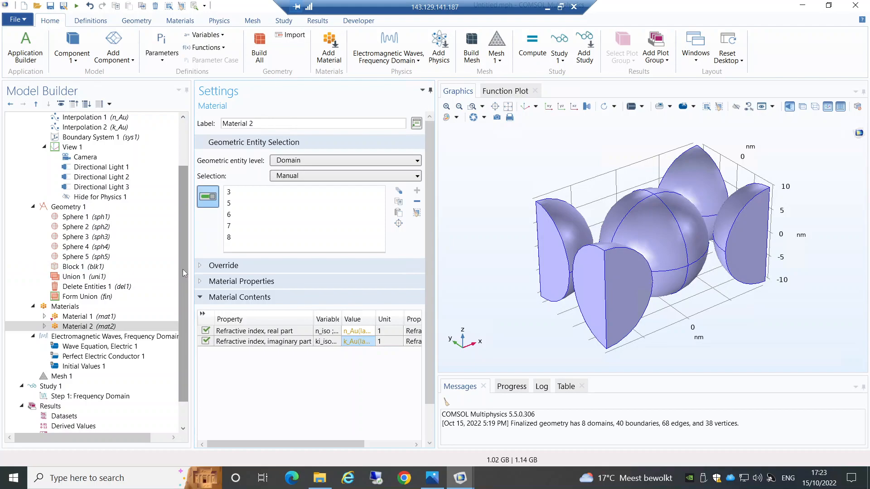
Add a parameter named lambda with the expression 300 to Parameters 1.
{"action": "left_click_drag", "start_coordinate": [183, 269], "coordinate": [182, 224]}
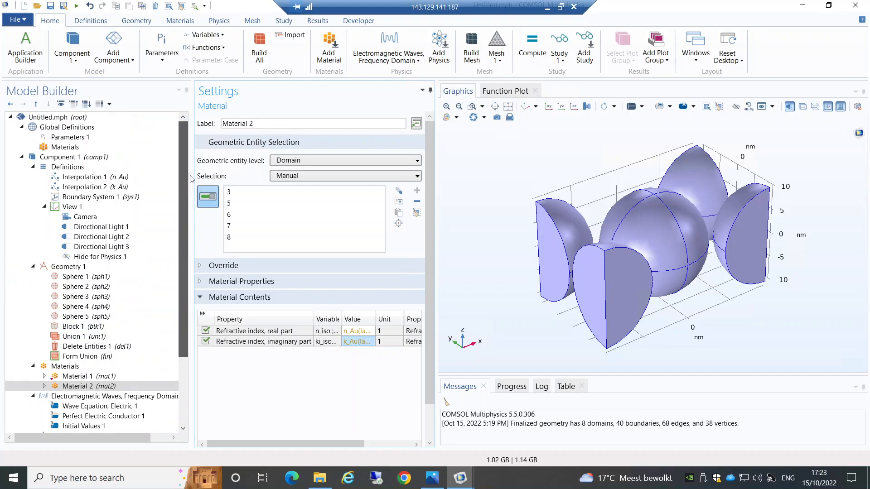
{"action": "left_click", "coordinate": [74, 138]}
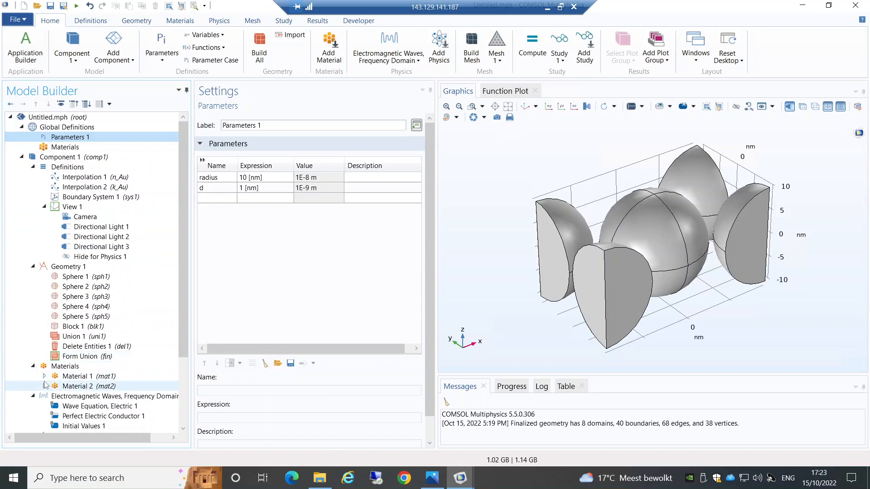
{"action": "left_click", "coordinate": [212, 202]}
{"action": "left_click", "coordinate": [211, 201]}
{"action": "type", "text": "lam"}
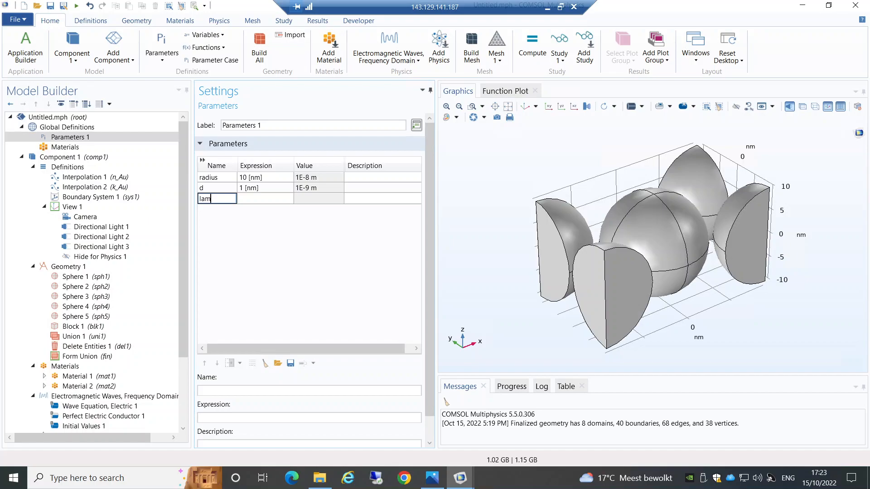
{"action": "type", "text": "bda"}
{"action": "key", "text": "Tab"}
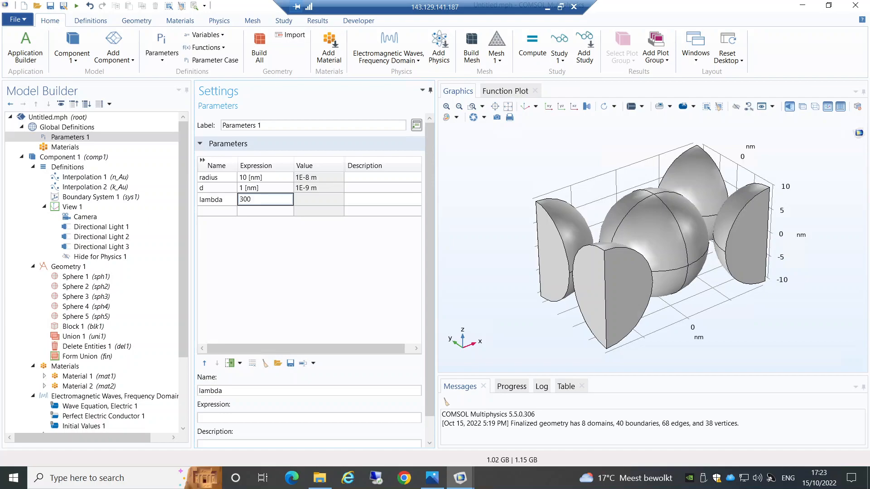
{"action": "left_click", "coordinate": [265, 209]}
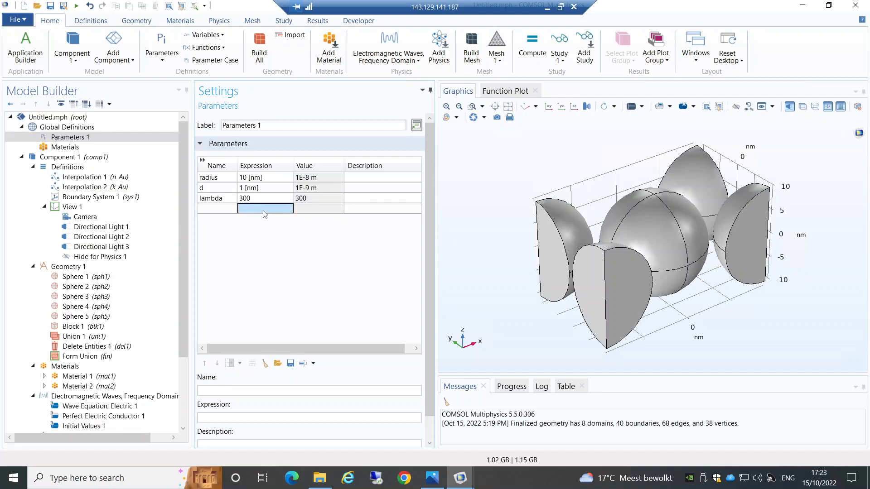
Review the settings of the Frequency Domain study step, the Electromagnetic Waves interface, Material 1 and Material 2.
{"action": "left_click_drag", "start_coordinate": [180, 280], "coordinate": [181, 359]}
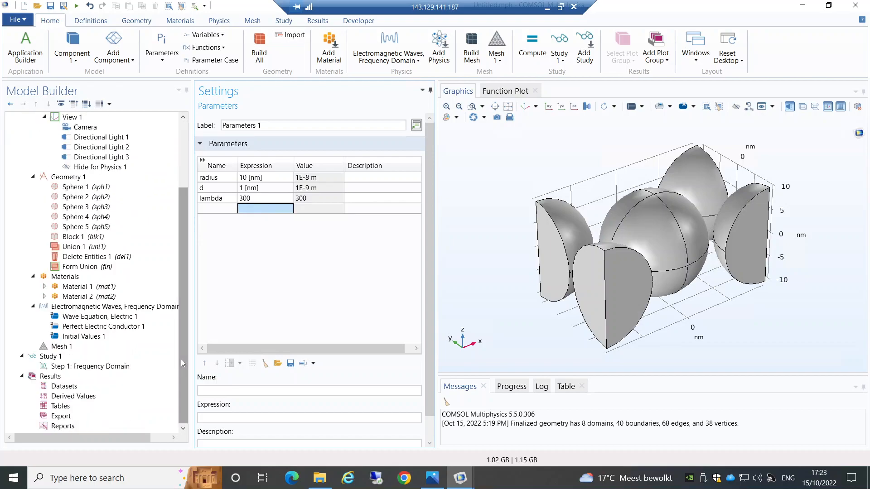
{"action": "left_click", "coordinate": [91, 366]}
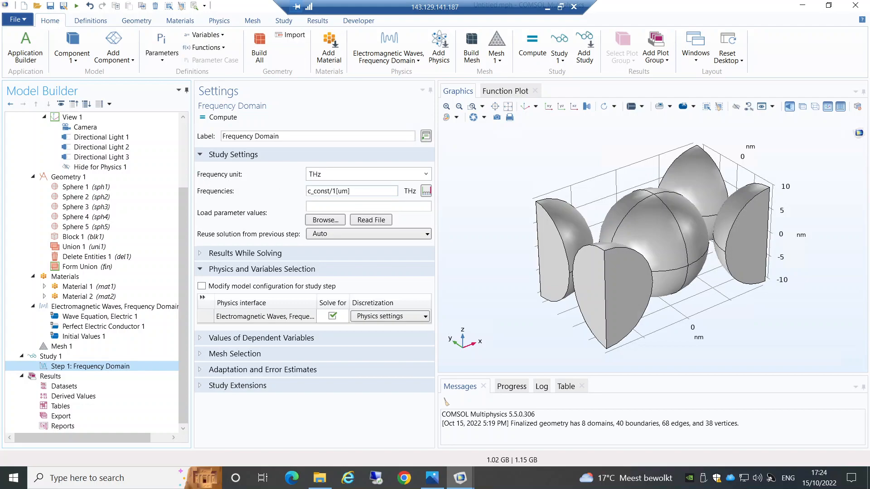
{"action": "left_click", "coordinate": [186, 175]}
{"action": "left_click_drag", "start_coordinate": [186, 175], "coordinate": [187, 229]}
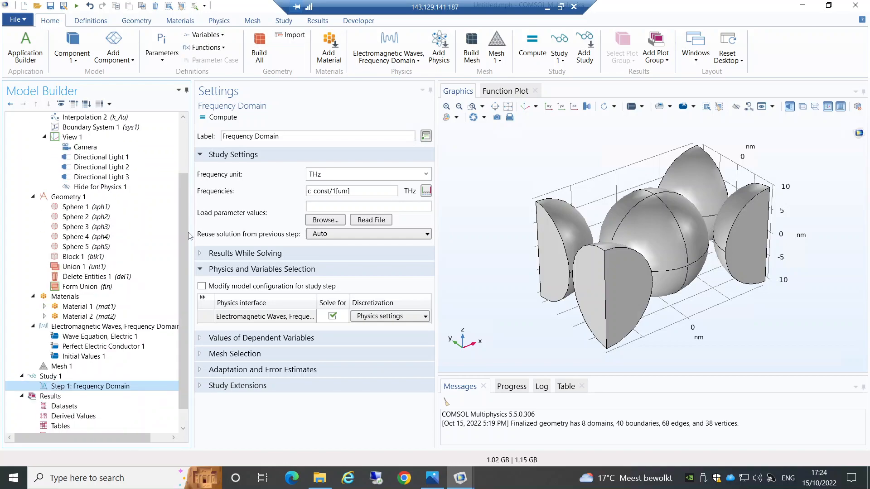
{"action": "left_click", "coordinate": [145, 327]}
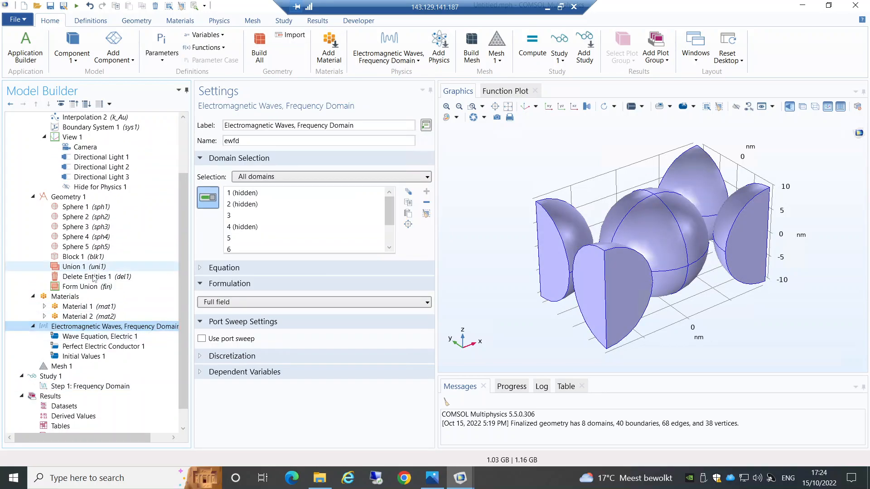
{"action": "left_click", "coordinate": [107, 311]}
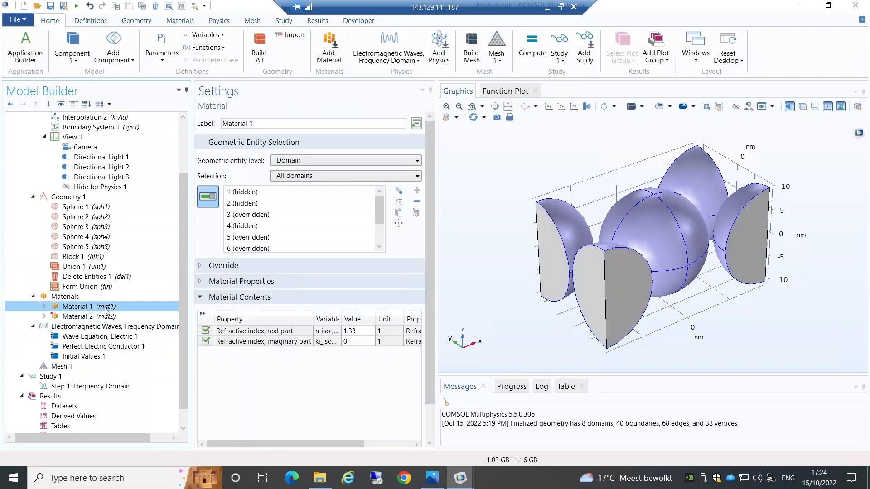
{"action": "left_click", "coordinate": [107, 316]}
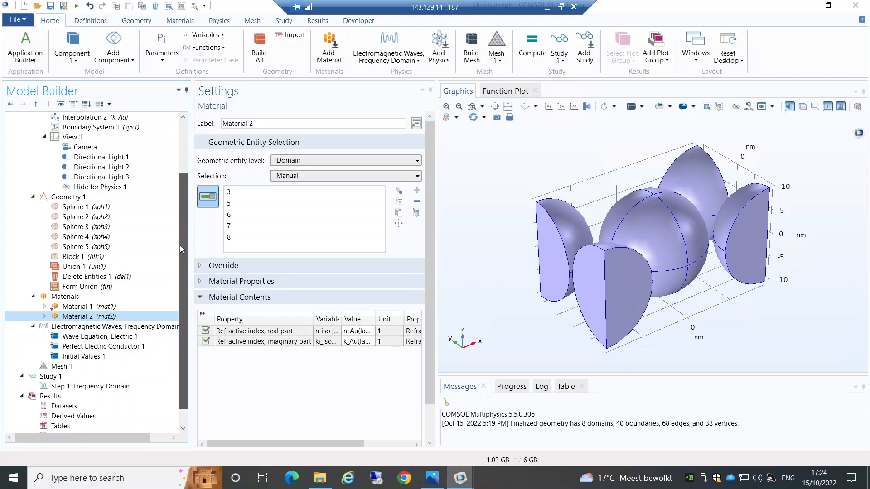
Add a Variables node under Component 1's Definitions and set its geometric entity level to Boundary.
{"action": "left_click_drag", "start_coordinate": [181, 246], "coordinate": [181, 257]}
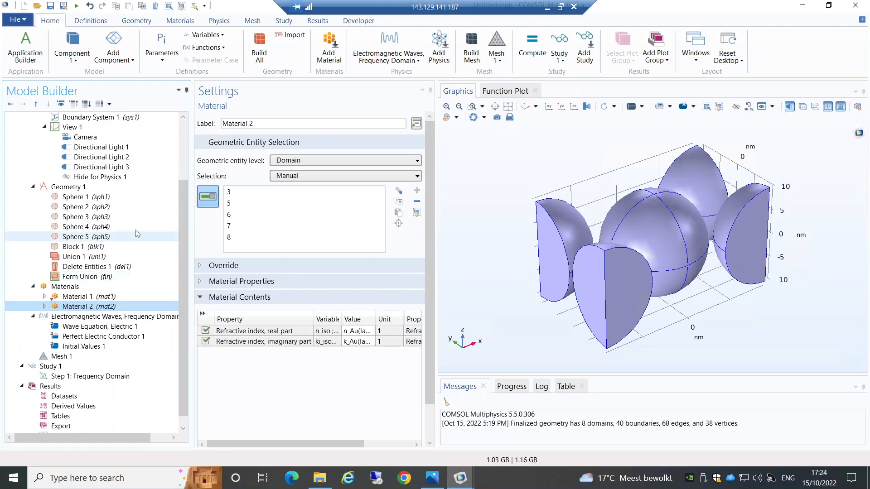
{"action": "left_click_drag", "start_coordinate": [186, 206], "coordinate": [197, 151]}
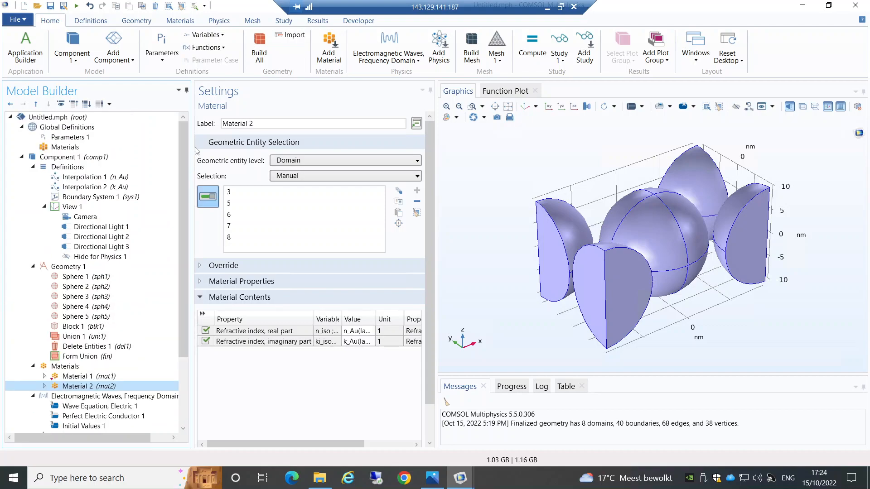
{"action": "left_click", "coordinate": [72, 168]}
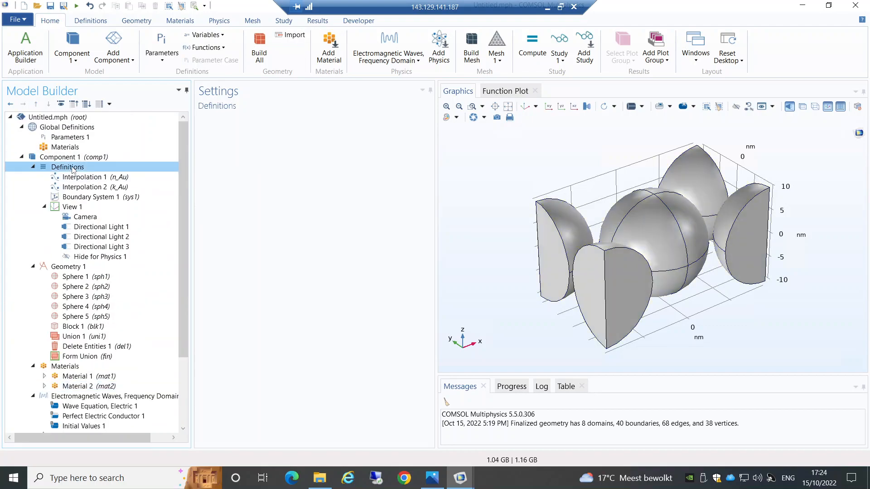
{"action": "right_click", "coordinate": [73, 169]}
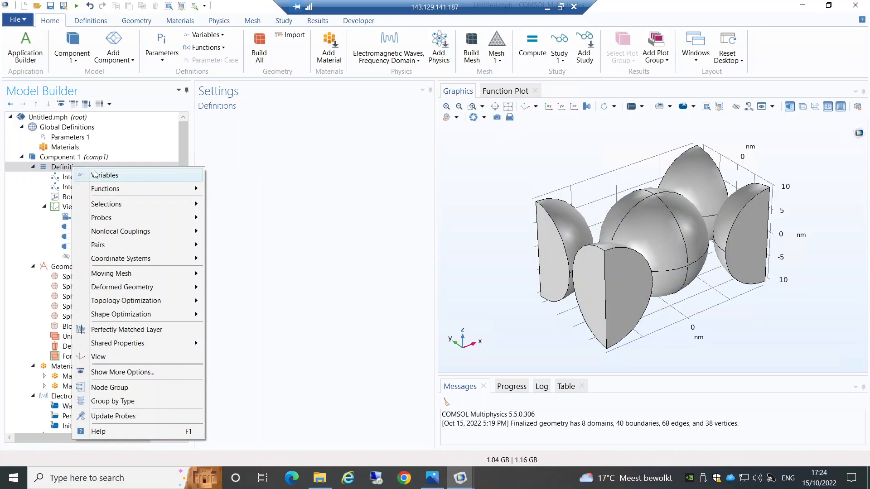
{"action": "left_click", "coordinate": [94, 176]}
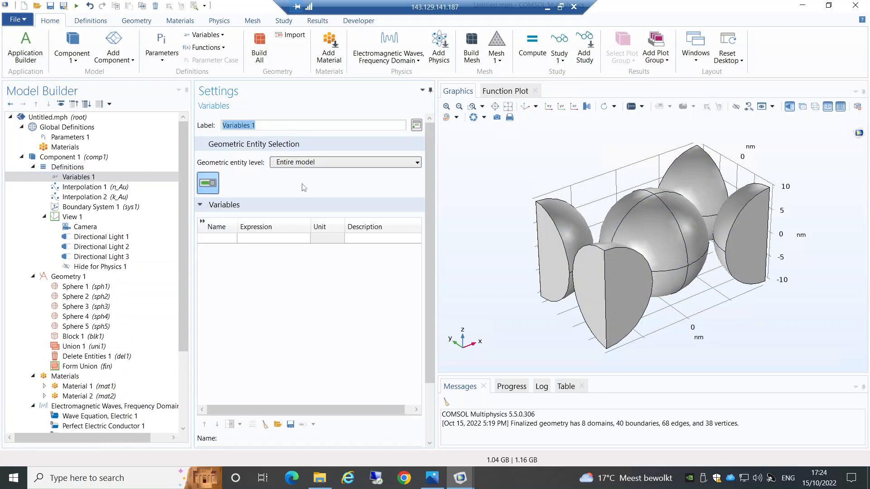
{"action": "left_click", "coordinate": [319, 164]}
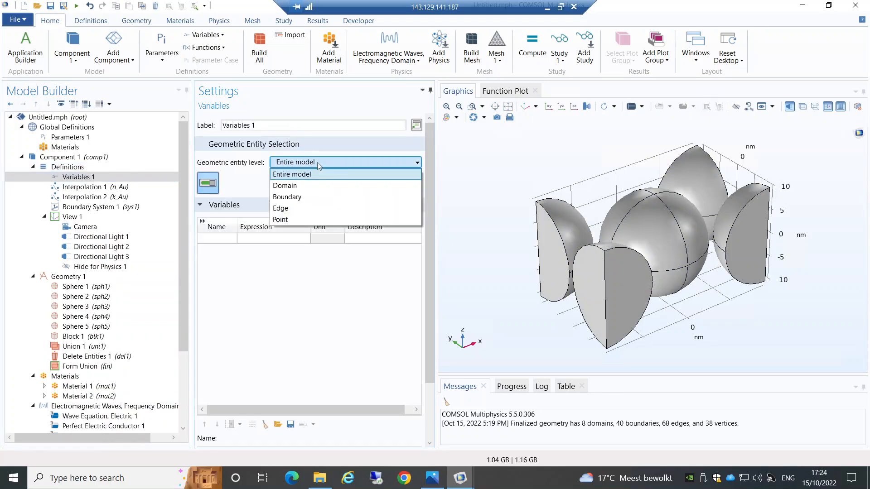
{"action": "left_click", "coordinate": [317, 195]}
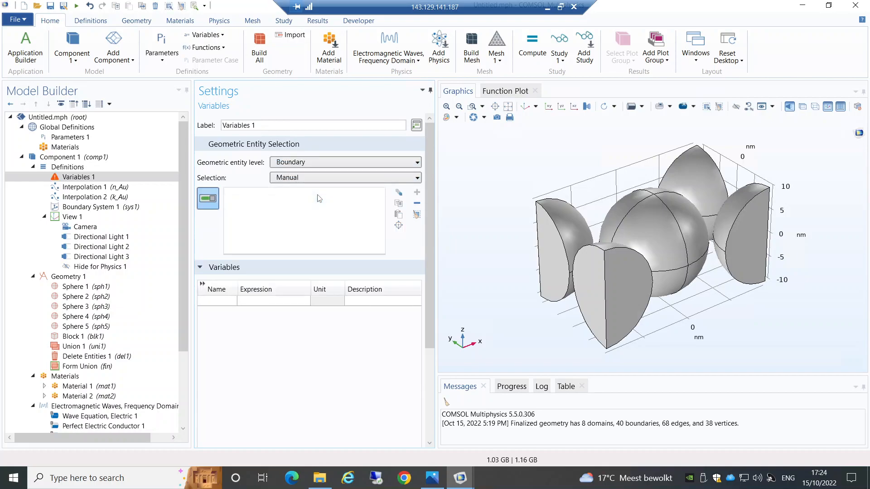
Delete all hide nodes and show the complete geometry in the default 3D view.
{"action": "left_click", "coordinate": [748, 106]}
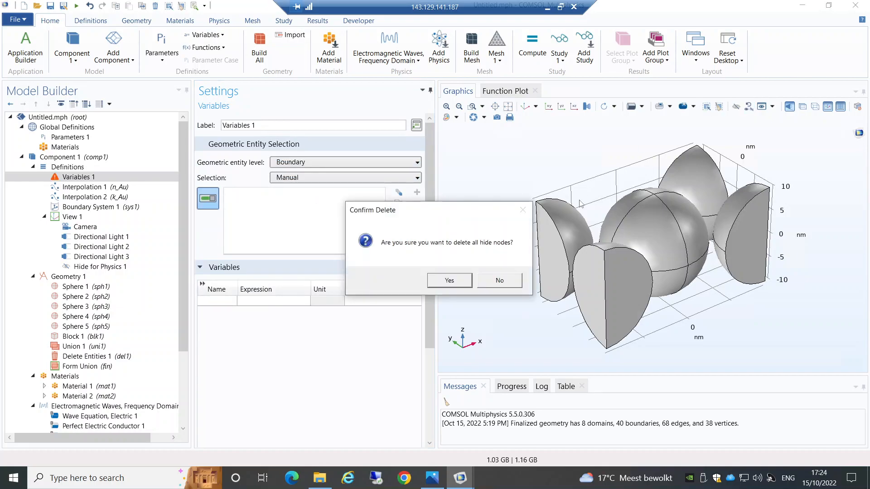
{"action": "left_click", "coordinate": [454, 279]}
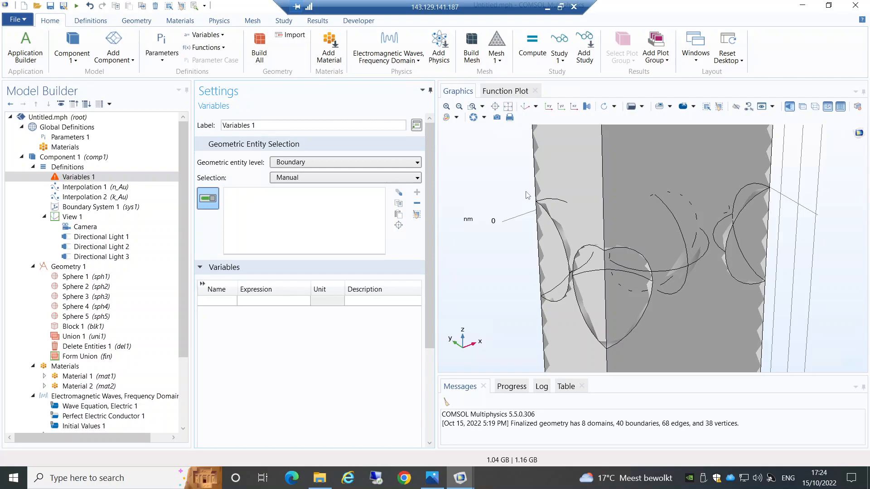
{"action": "left_click", "coordinate": [524, 106]}
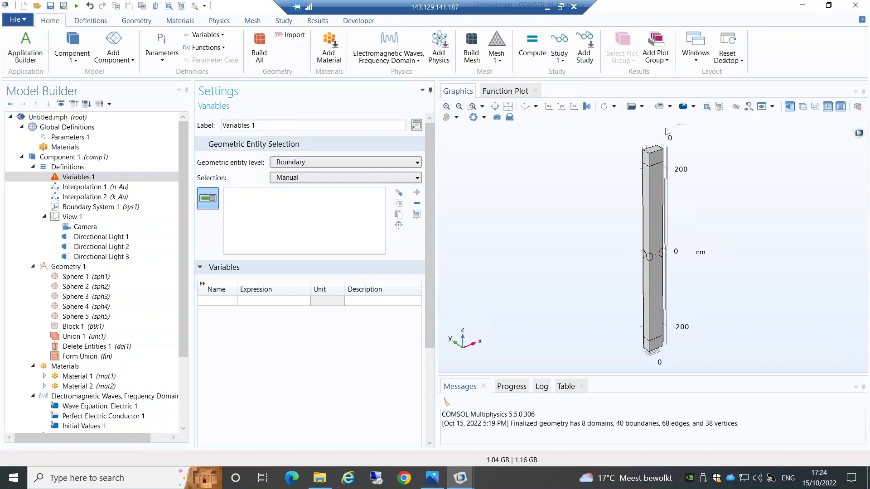
Hide only the block's large middle domain, using domain-level selection.
{"action": "left_click", "coordinate": [736, 106]}
{"action": "left_click", "coordinate": [642, 107]}
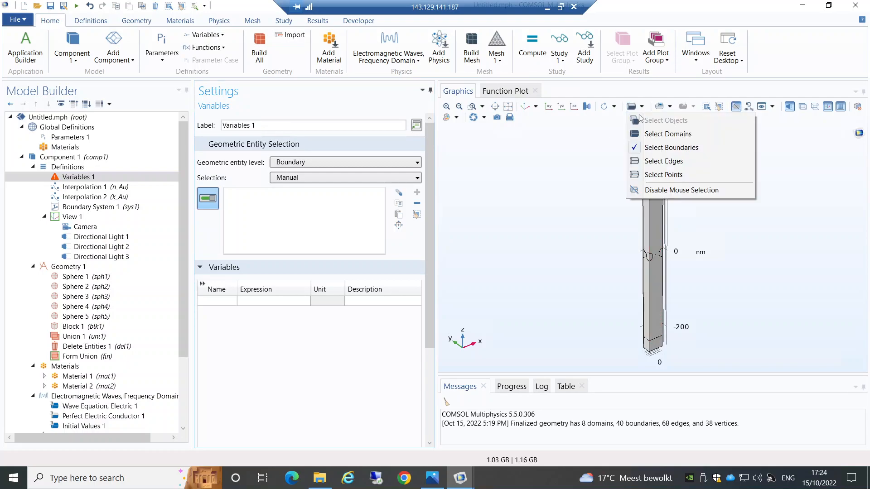
{"action": "left_click", "coordinate": [653, 133]}
{"action": "left_click", "coordinate": [655, 186]}
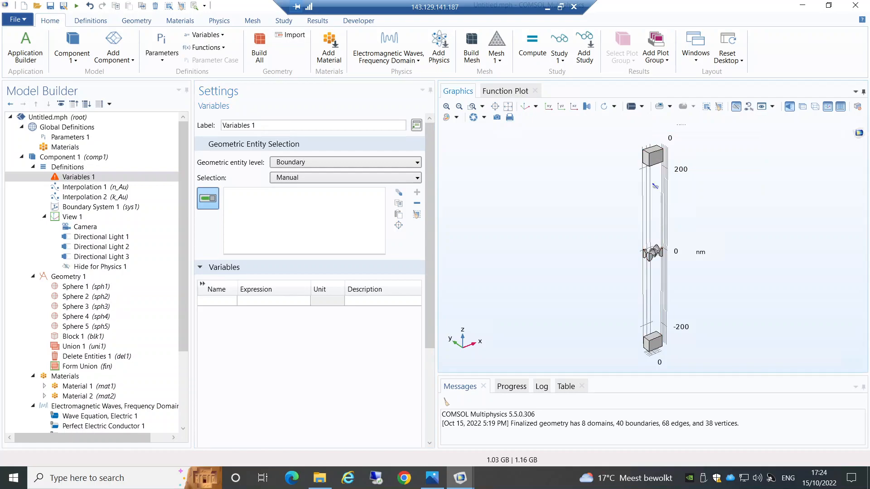
{"action": "left_click", "coordinate": [736, 106]}
Select boundary 13, the underside of the upper end block, for Variables 1.
{"action": "left_click_drag", "start_coordinate": [721, 174], "coordinate": [723, 146]}
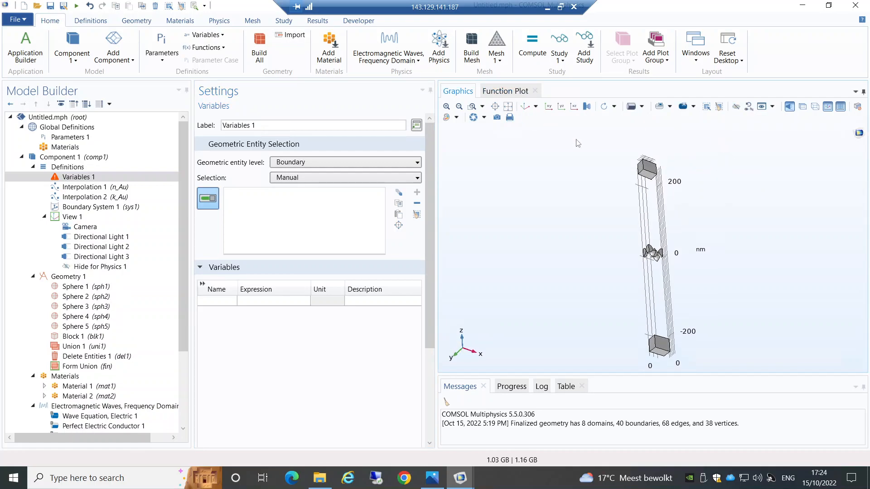
{"action": "left_click", "coordinate": [473, 107]}
{"action": "left_click_drag", "start_coordinate": [678, 191], "coordinate": [621, 158]}
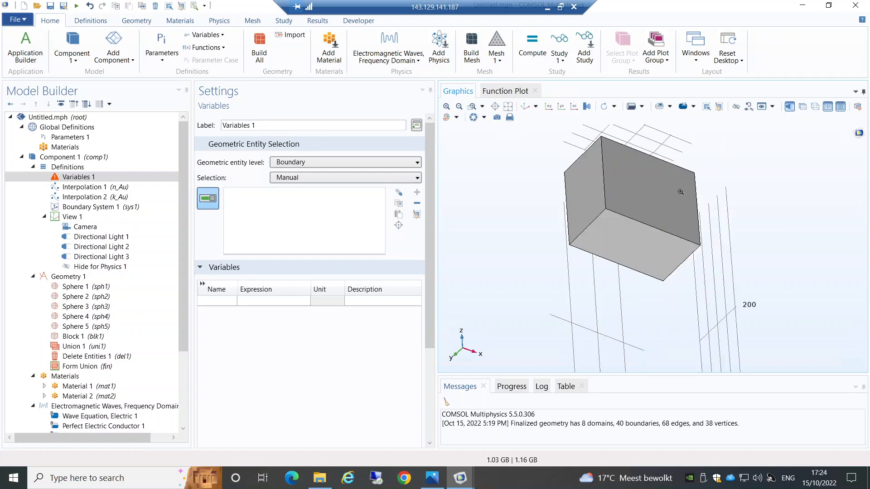
{"action": "left_click", "coordinate": [633, 243]}
{"action": "left_click_drag", "start_coordinate": [756, 283], "coordinate": [765, 322]}
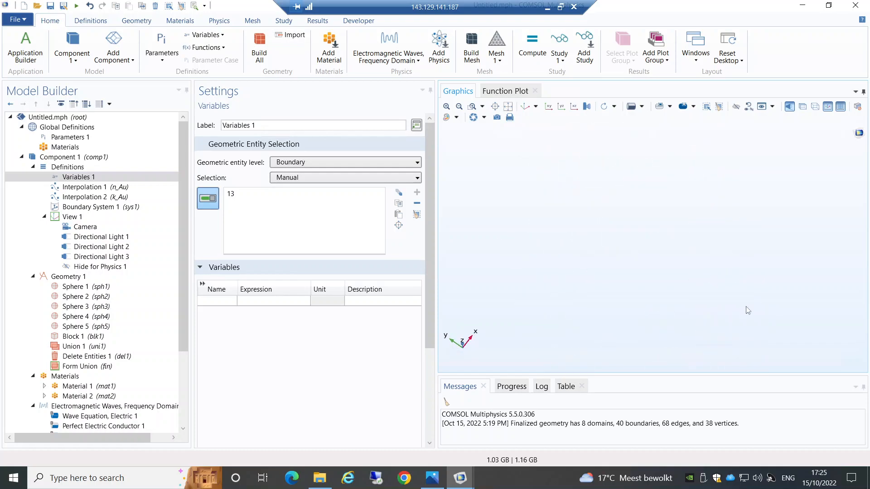
Add boundary 6, the upper face of the lower end block, to the Variables 1 selection and restore the default 3D view.
{"action": "left_click", "coordinate": [525, 107]}
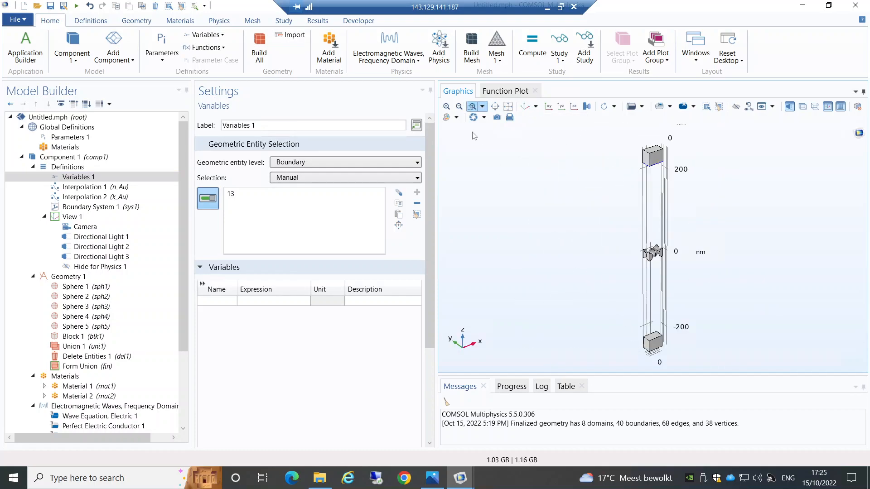
{"action": "left_click", "coordinate": [471, 106]}
{"action": "left_click_drag", "start_coordinate": [624, 315], "coordinate": [673, 350]}
{"action": "left_click", "coordinate": [673, 287]}
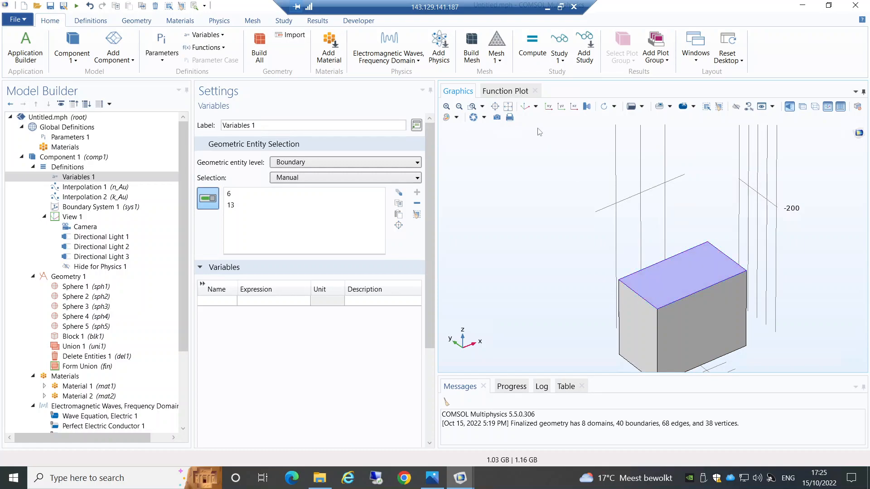
{"action": "left_click", "coordinate": [526, 107]}
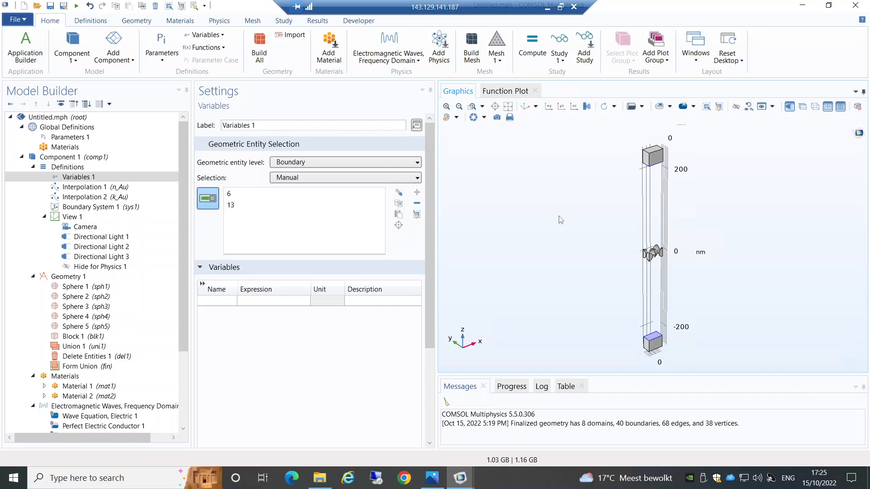
Enter E0x and E0y as the names of two variables in Variables 1.
{"action": "left_click", "coordinate": [231, 300]}
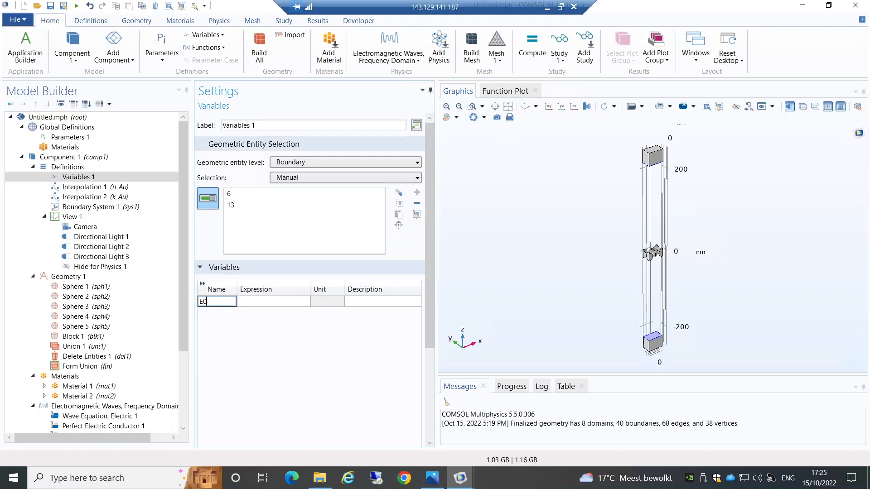
{"action": "left_click", "coordinate": [260, 301]}
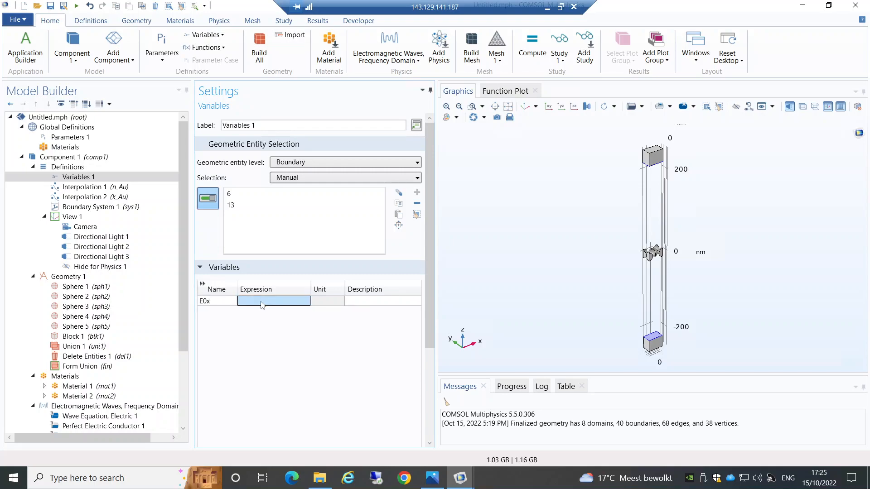
{"action": "left_click", "coordinate": [216, 313]}
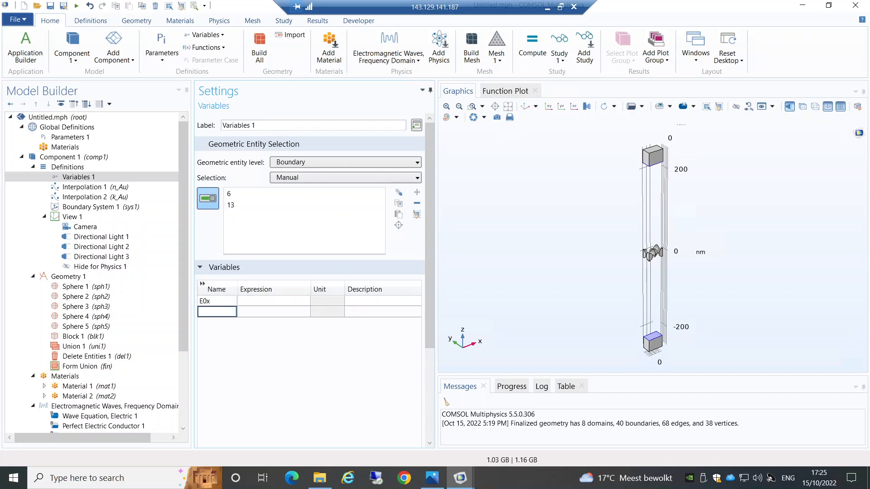
{"action": "type", "text": "E0y"}
{"action": "left_click", "coordinate": [252, 350]}
Switch to the other open COMSOL model and copy the E0x expression cos(phi) from its Variables 1 node.
{"action": "left_click", "coordinate": [464, 475]}
{"action": "mouse_move", "coordinate": [464, 478]}
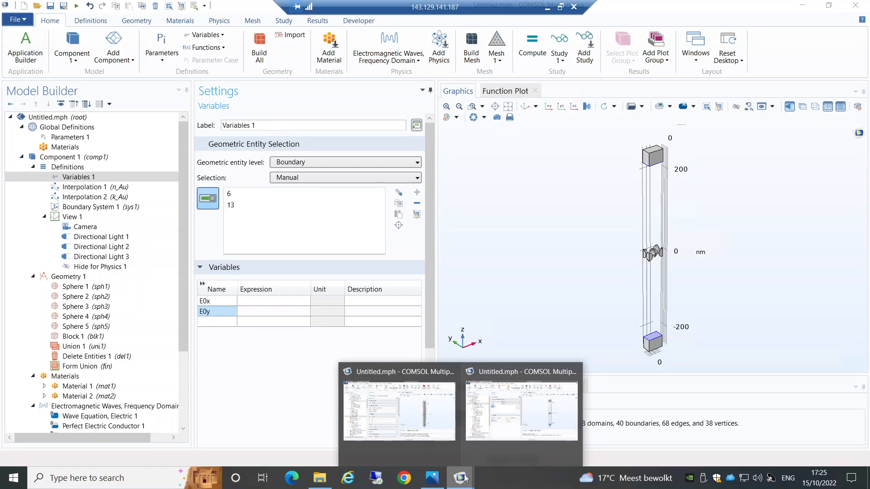
{"action": "left_click", "coordinate": [398, 410]}
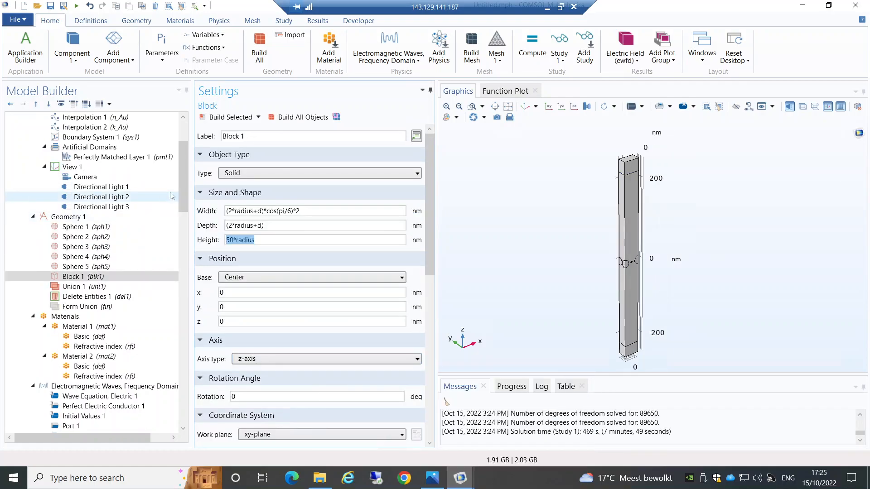
{"action": "scroll", "coordinate": [181, 188], "scroll_direction": "up", "scroll_amount": 3}
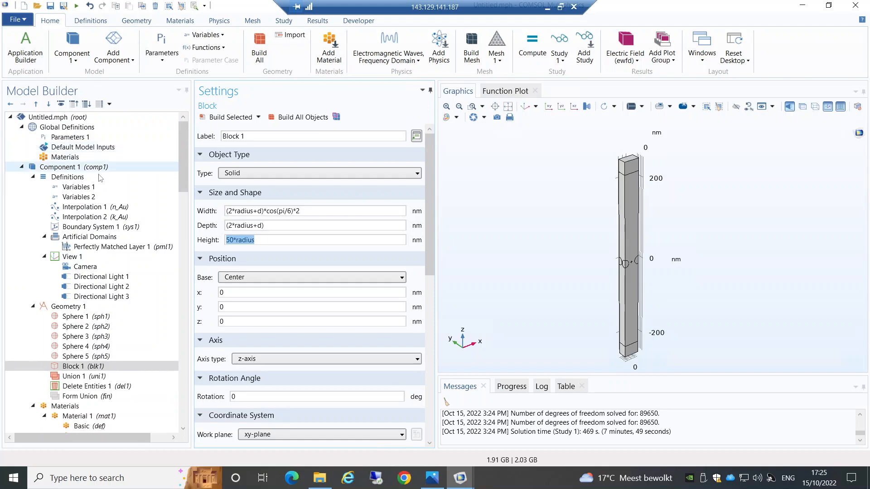
{"action": "left_click", "coordinate": [101, 188]}
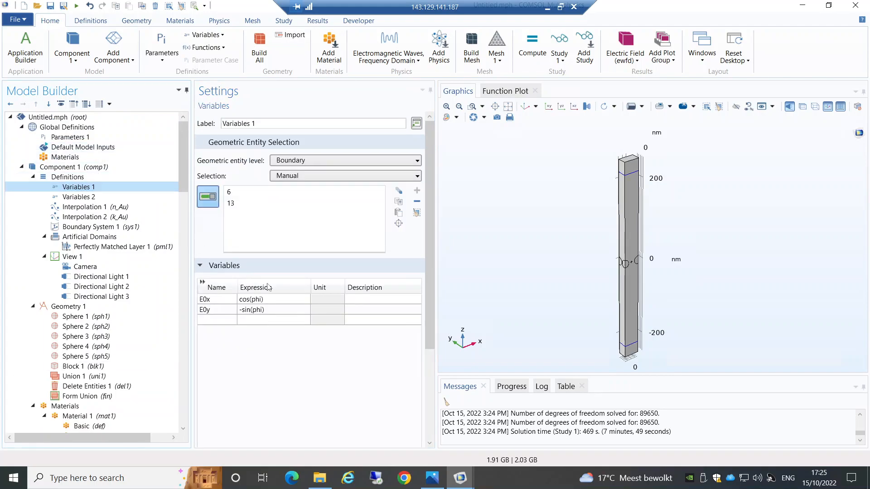
{"action": "left_click", "coordinate": [290, 309]}
{"action": "left_click", "coordinate": [284, 302]}
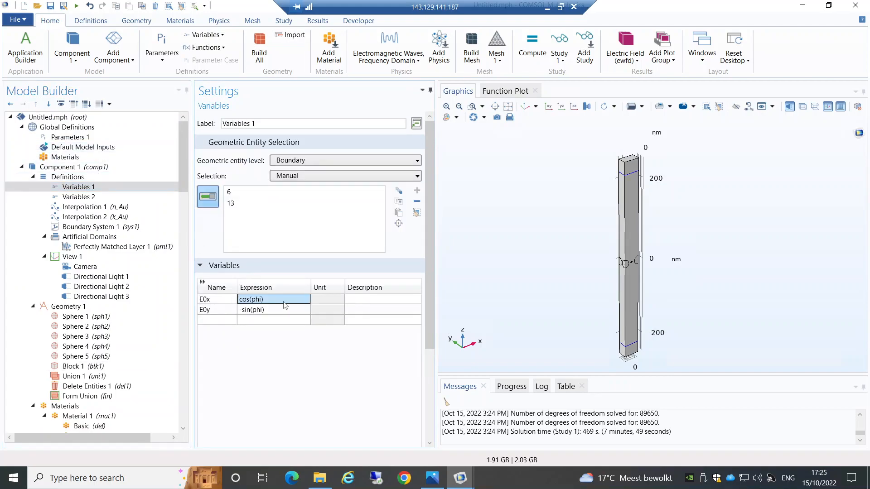
{"action": "left_click", "coordinate": [285, 301]}
{"action": "key", "text": "ctrl+c"}
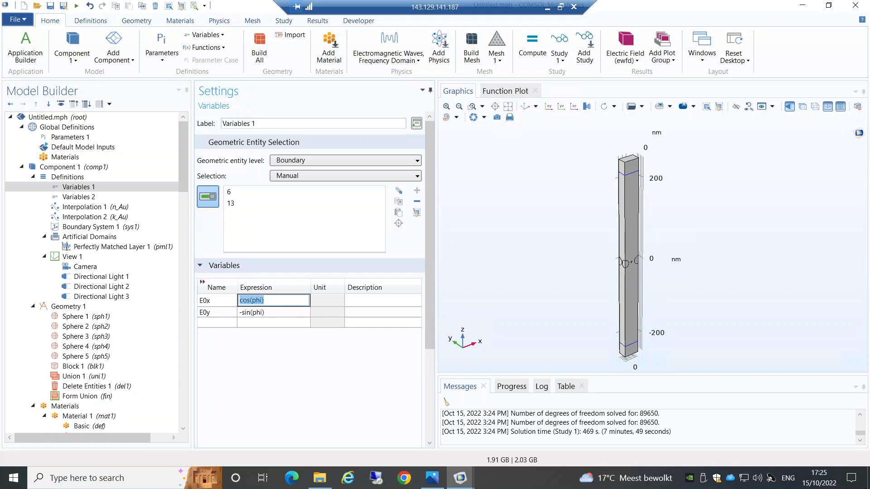
Return to the model being built and set the E0x expression to cos(phi).
{"action": "left_click", "coordinate": [469, 484]}
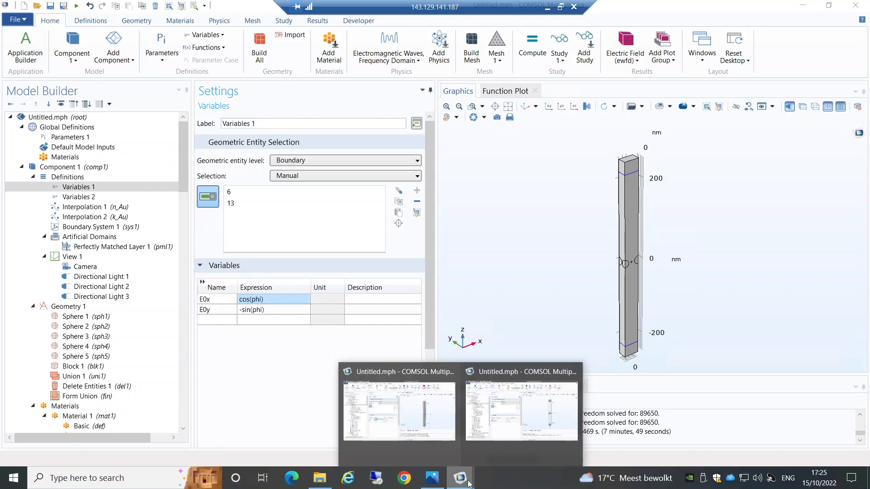
{"action": "left_click", "coordinate": [485, 454]}
{"action": "left_click", "coordinate": [266, 302]}
{"action": "left_click", "coordinate": [266, 301]}
{"action": "type", "text": "cos(phi)"}
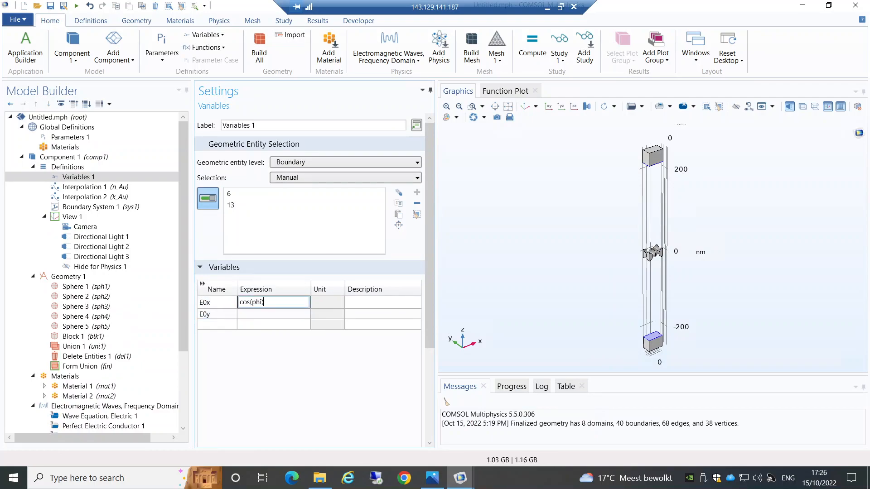
Set the E0y expression in Variables 1 to -sin(phi), reusing the copied E0x expression.
{"action": "left_click", "coordinate": [275, 317]}
{"action": "key", "text": "ctrl+v"}
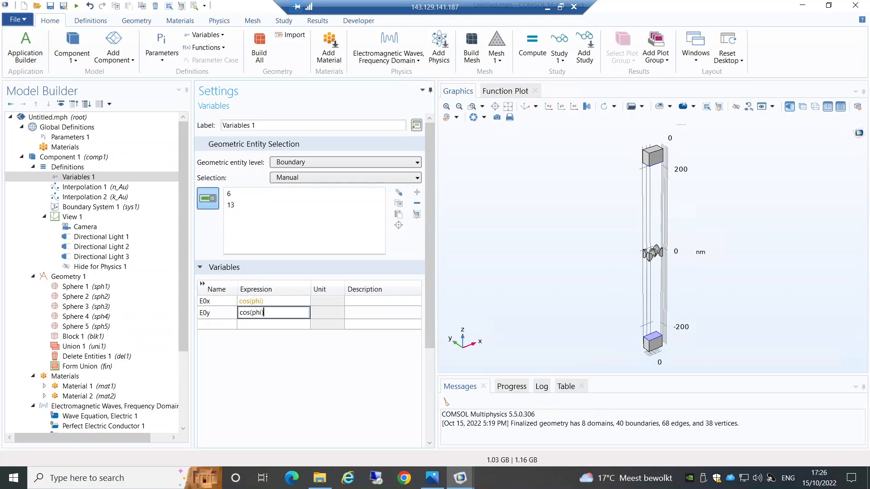
{"action": "key", "text": "BackSpace"}
{"action": "key", "text": "BackSpace"}
{"action": "key", "text": "BackSpace"}
{"action": "type", "text": "sin"}
{"action": "type", "text": "-"}
{"action": "key", "text": "Return"}
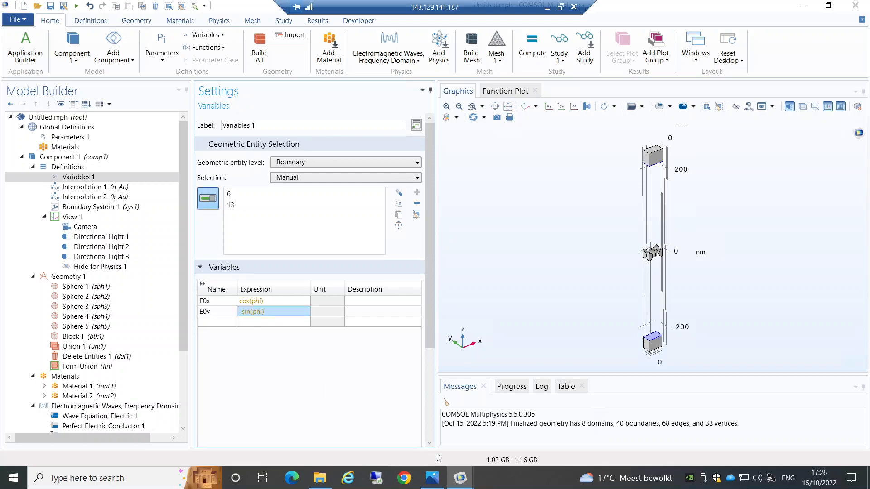
{"action": "mouse_move", "coordinate": [459, 477]}
{"action": "mouse_move", "coordinate": [431, 438]}
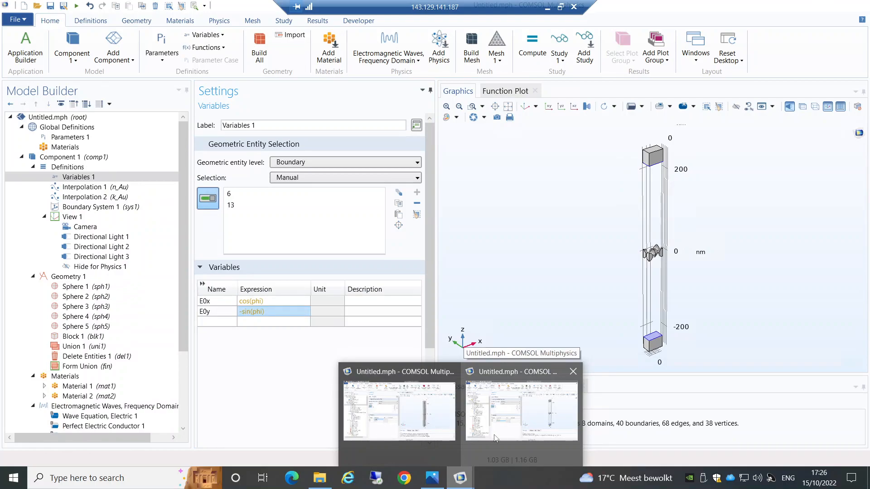
{"action": "left_click", "coordinate": [495, 436]}
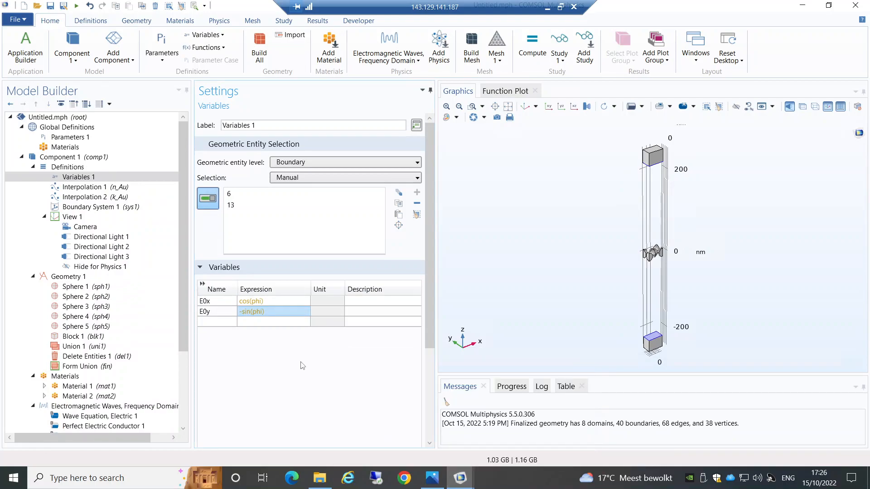
Add the global parameters theta and phi to Parameters 1, each with the expression 0.
{"action": "left_click", "coordinate": [77, 138]}
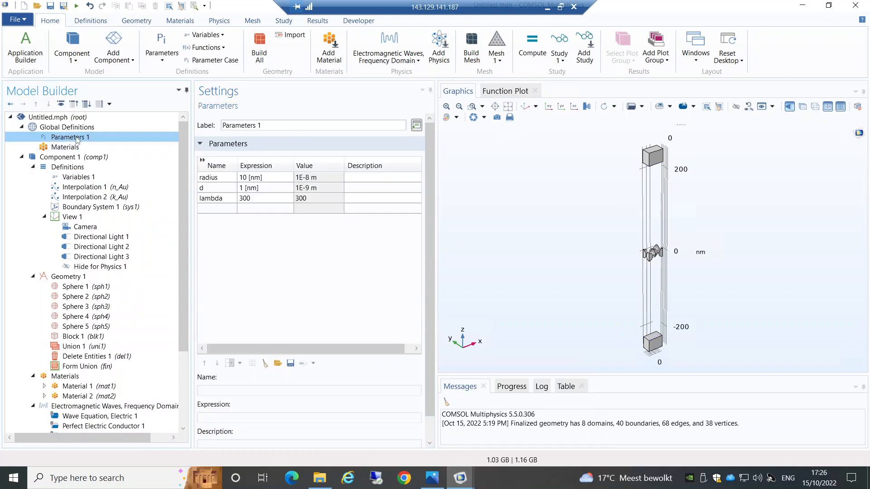
{"action": "left_click", "coordinate": [213, 210]}
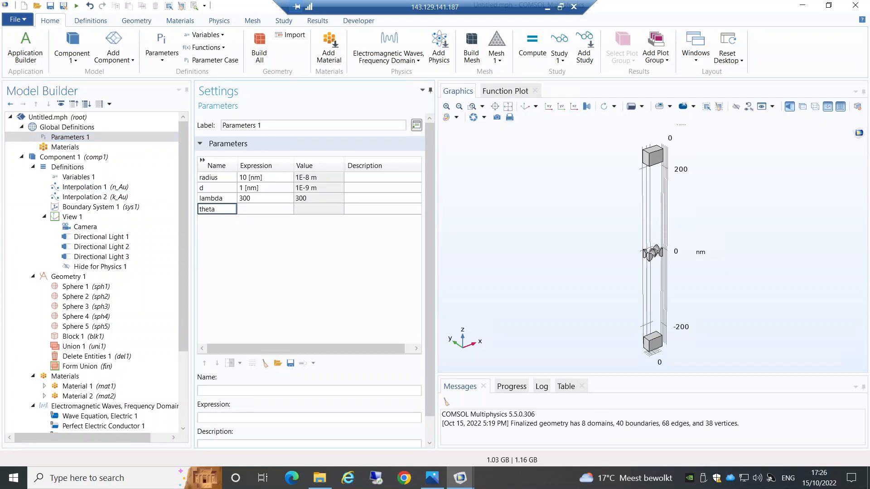
{"action": "key", "text": "Return"}
{"action": "left_click", "coordinate": [226, 218]}
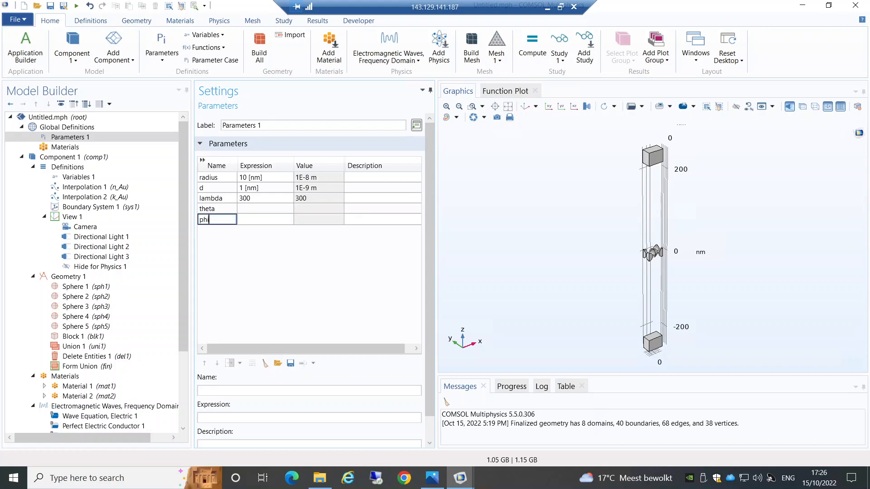
{"action": "type", "text": "phi"}
{"action": "left_click", "coordinate": [258, 209]}
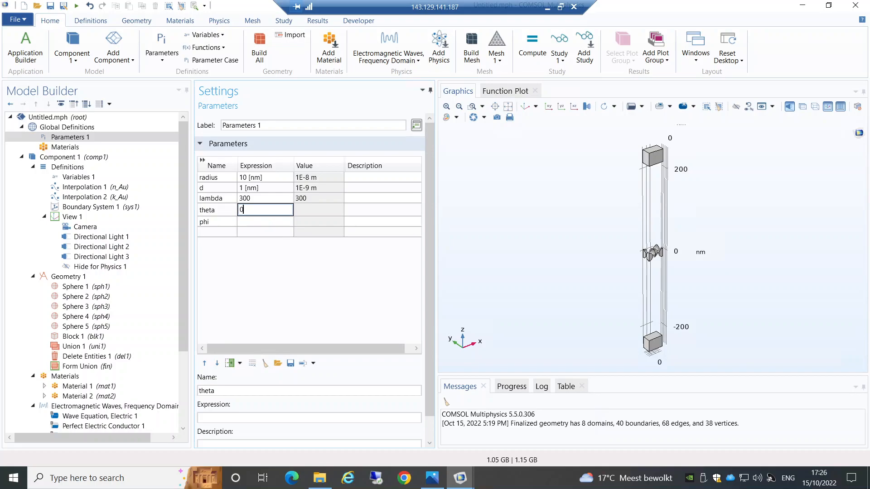
{"action": "left_click", "coordinate": [266, 222]}
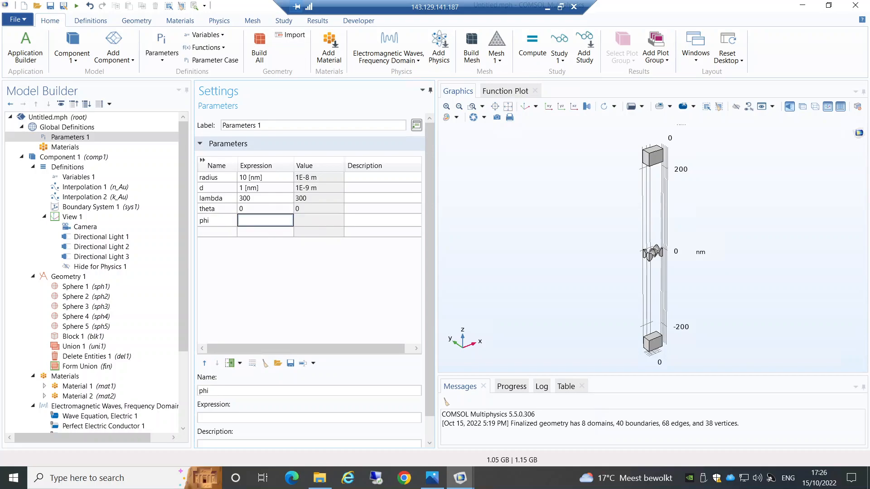
{"action": "type", "text": "0"}
{"action": "key", "text": "Return"}
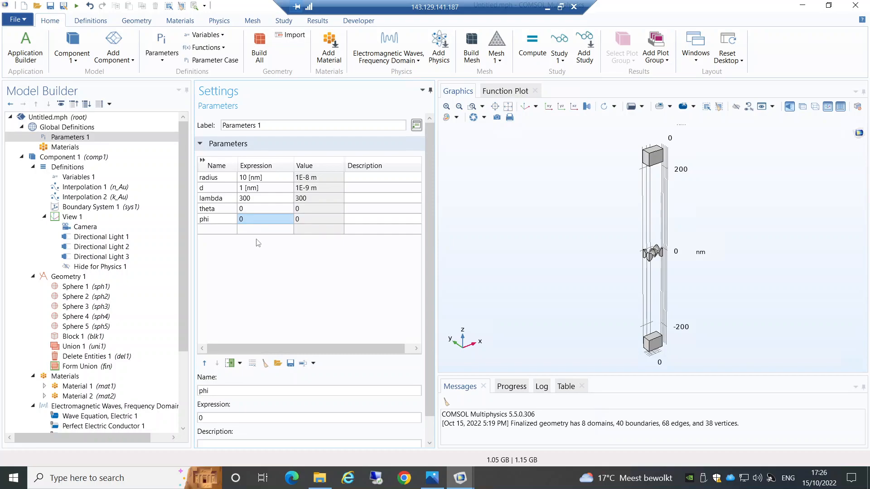
{"action": "left_click", "coordinate": [86, 177]}
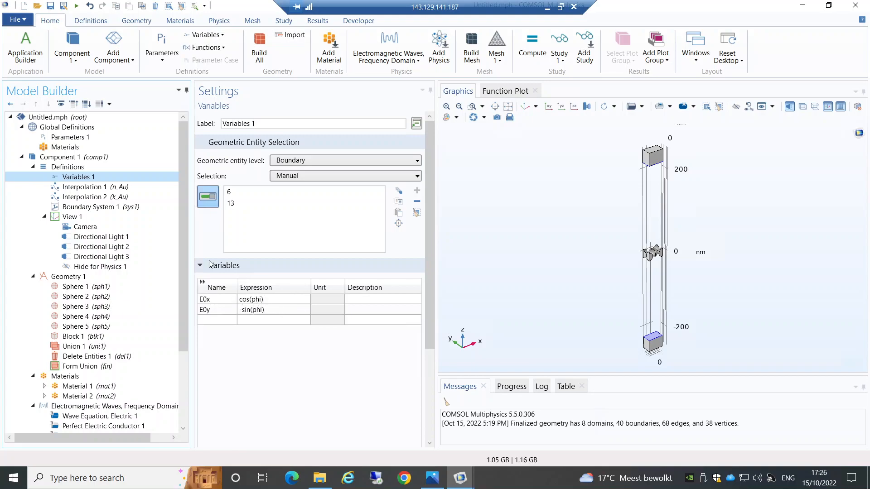
{"action": "left_click", "coordinate": [67, 137]}
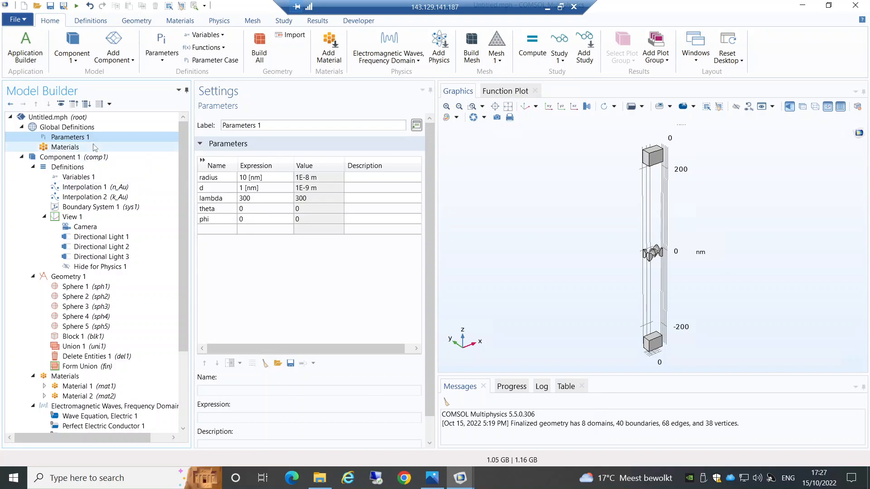
{"action": "left_click", "coordinate": [119, 187]}
{"action": "left_click", "coordinate": [120, 197]}
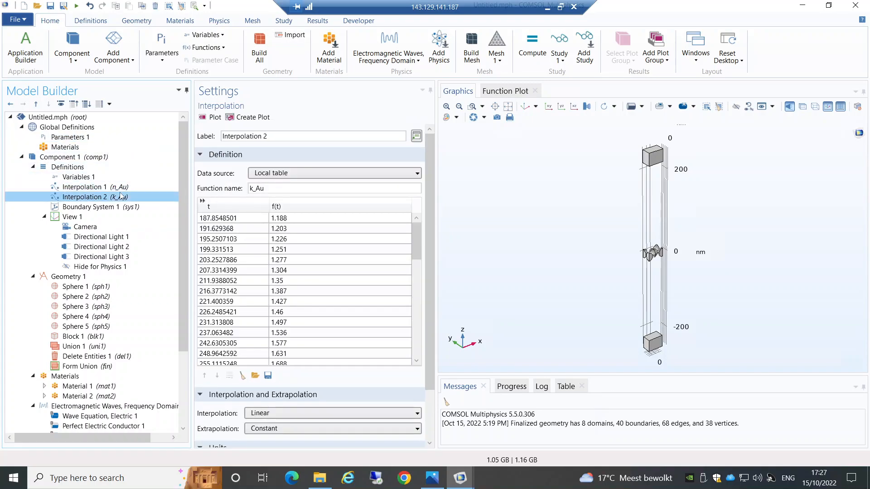
{"action": "left_click", "coordinate": [97, 177]}
Add a second Variables node under Component 1's Definitions and assign it at domain level to domains 1 and 4, the two end blocks.
{"action": "left_click", "coordinate": [109, 168]}
{"action": "right_click", "coordinate": [110, 171]}
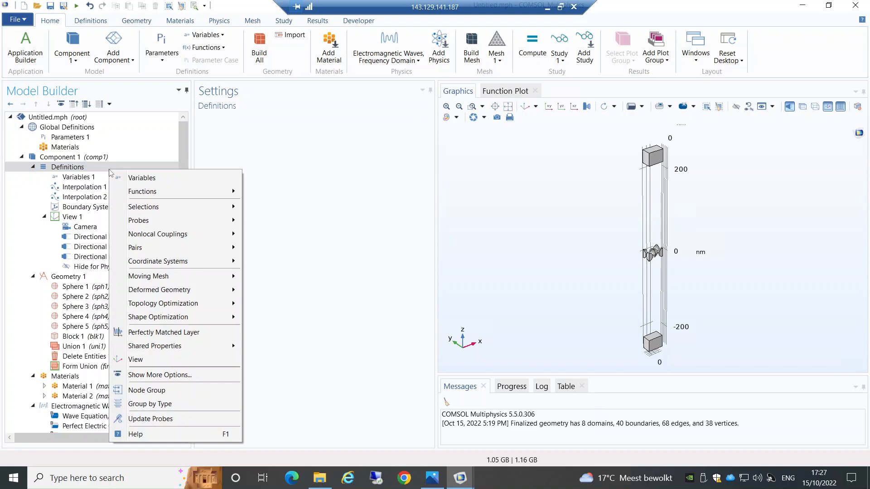
{"action": "left_click", "coordinate": [135, 177]}
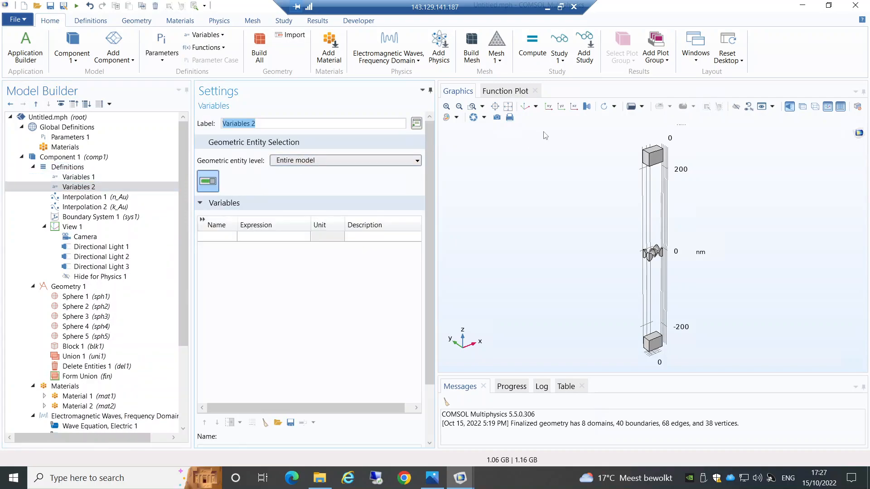
{"action": "left_click", "coordinate": [344, 160]}
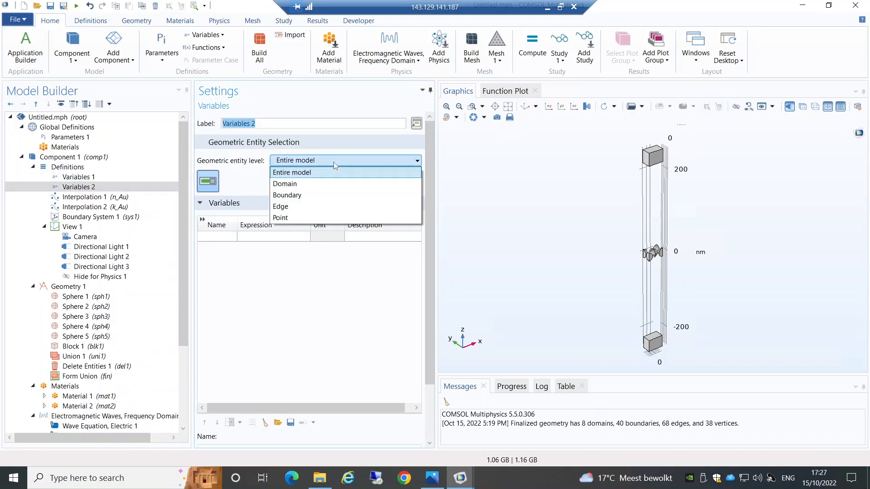
{"action": "left_click", "coordinate": [336, 181]}
{"action": "left_click", "coordinate": [653, 158]}
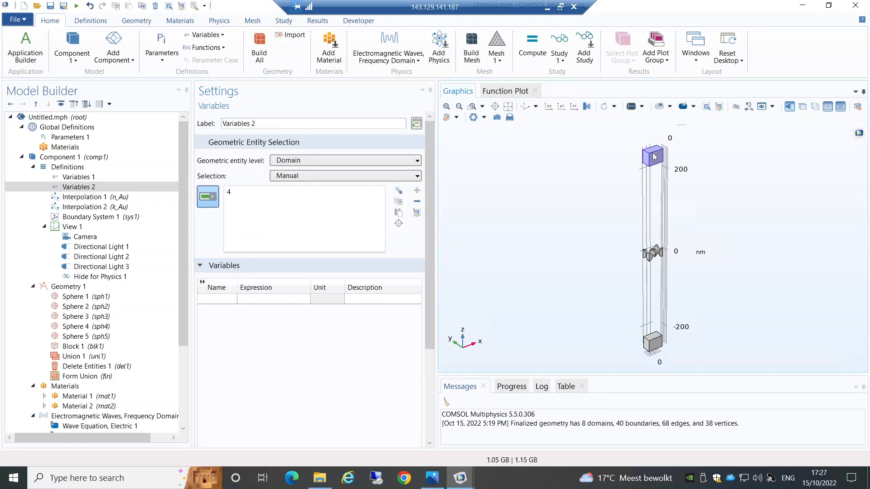
{"action": "left_click", "coordinate": [652, 341]}
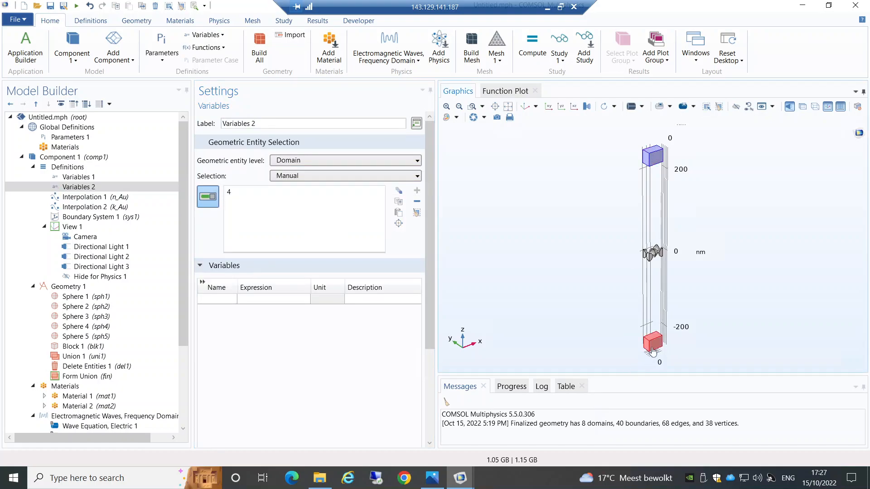
Name the first variable in Variables 2 ewfd.Ex, using the physics identifier ewfd, and copy that name.
{"action": "left_click", "coordinate": [209, 299]}
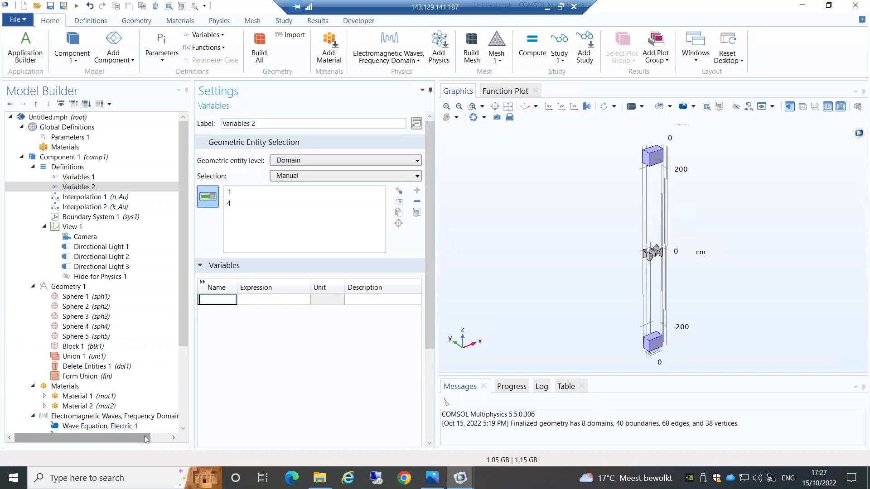
{"action": "left_click", "coordinate": [173, 438]}
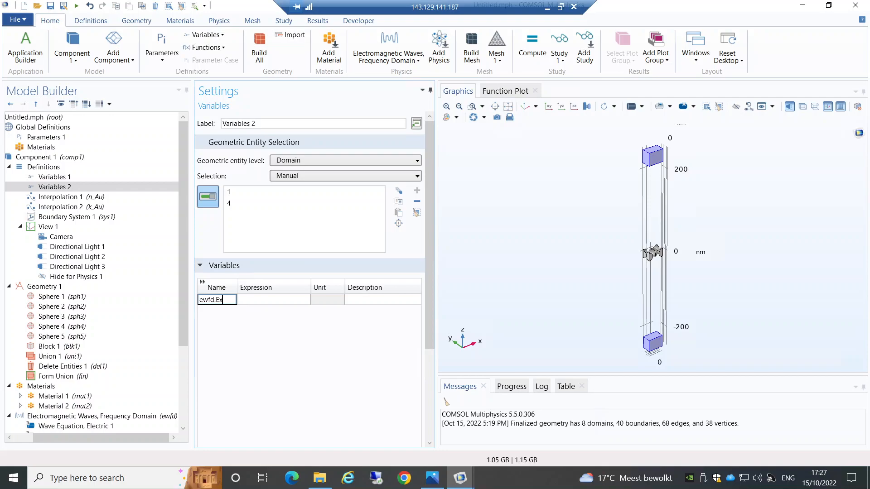
{"action": "key", "text": "Return"}
{"action": "left_click", "coordinate": [224, 299]}
{"action": "key", "text": "ctrl+c"}
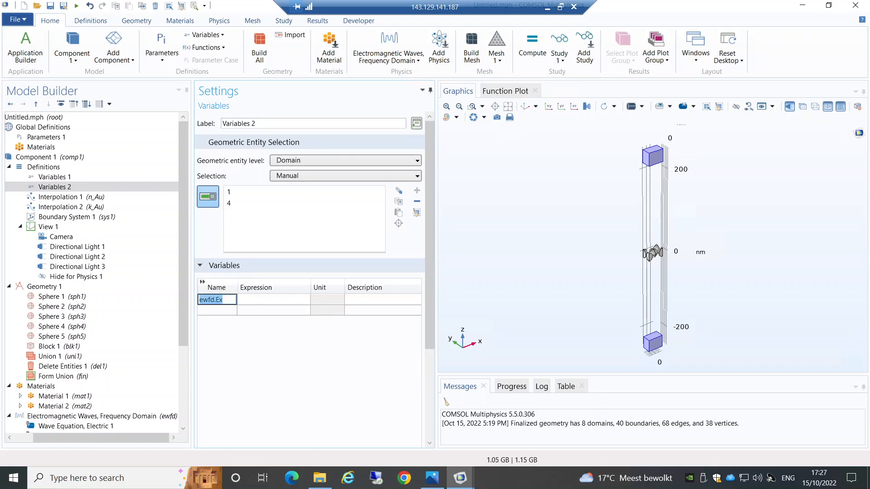
Add the variables ewfd.Ey and ewfd.Ez to Variables 2, reusing the copied ewfd.Ex name.
{"action": "left_click", "coordinate": [224, 310]}
{"action": "key", "text": "ctrl+v"}
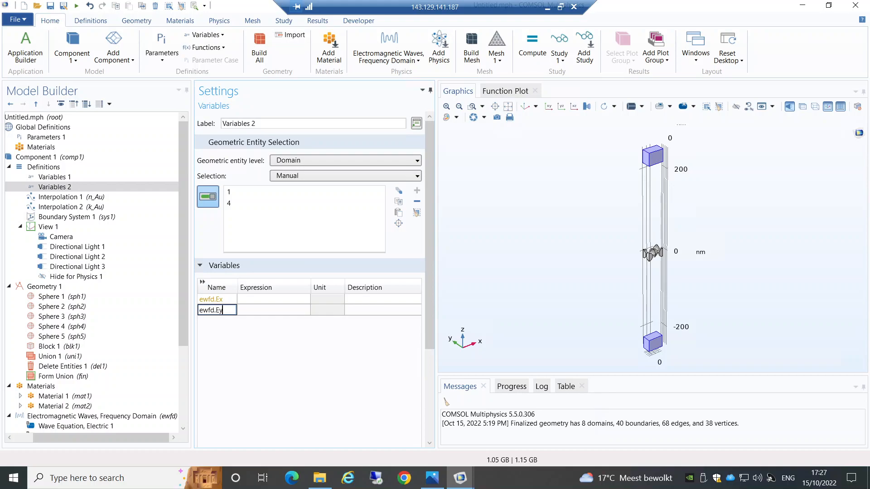
{"action": "key", "text": "Return"}
{"action": "left_click", "coordinate": [217, 321]}
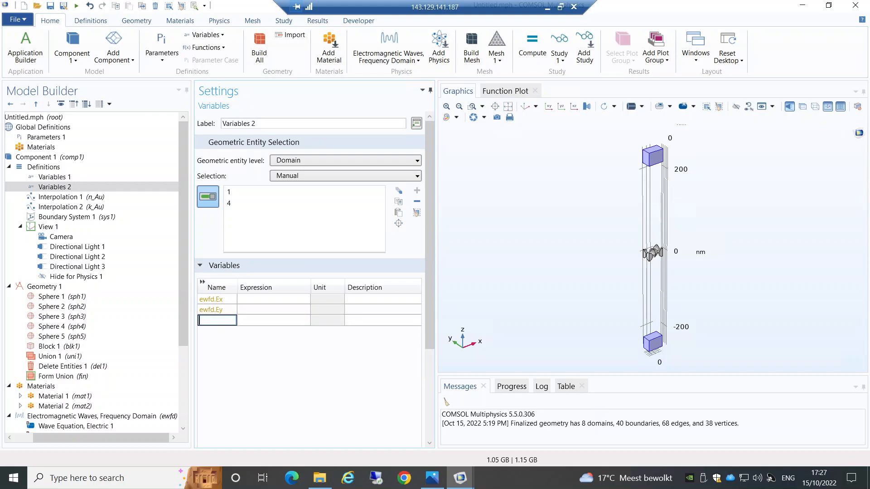
{"action": "key", "text": "ctrl+v"}
Set the expressions of ewfd.Ex, ewfd.Ey and ewfd.Ez in Variables 2 to 0.
{"action": "left_click", "coordinate": [263, 301]}
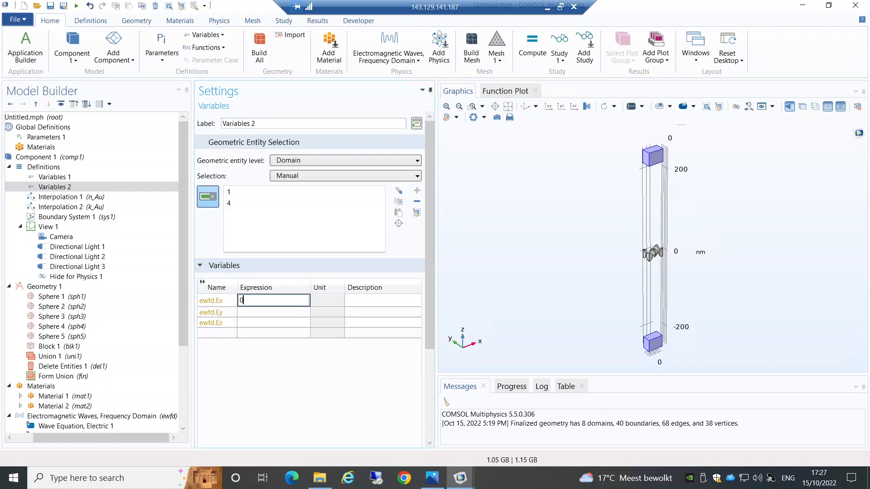
{"action": "key", "text": "Return"}
{"action": "key", "text": "Return"}
{"action": "type", "text": "0"}
Check Variables 2 in the other open COMSOL model for comparison, and return to the model being built.
{"action": "mouse_move", "coordinate": [461, 479]}
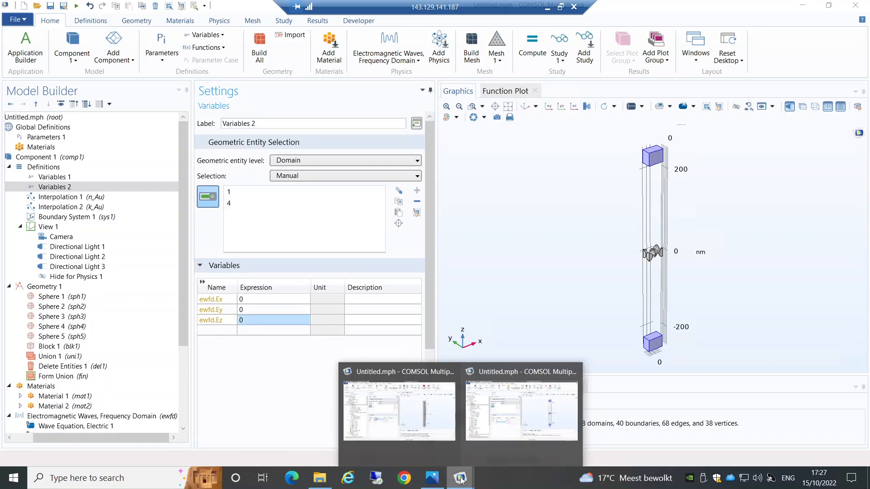
{"action": "left_click", "coordinate": [435, 428]}
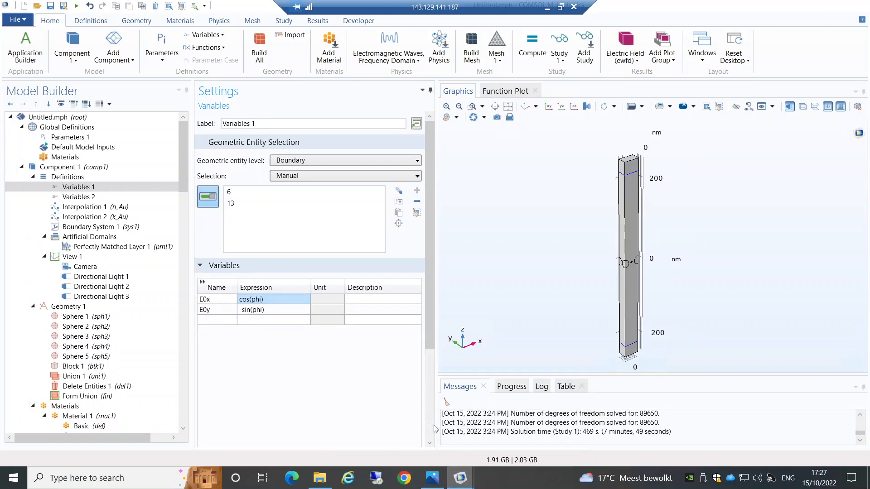
{"action": "left_click", "coordinate": [91, 197]}
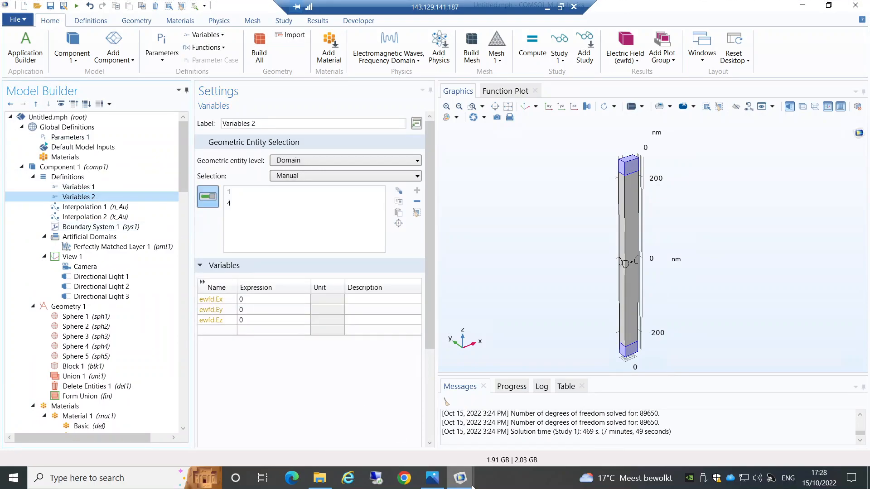
{"action": "mouse_move", "coordinate": [471, 485]}
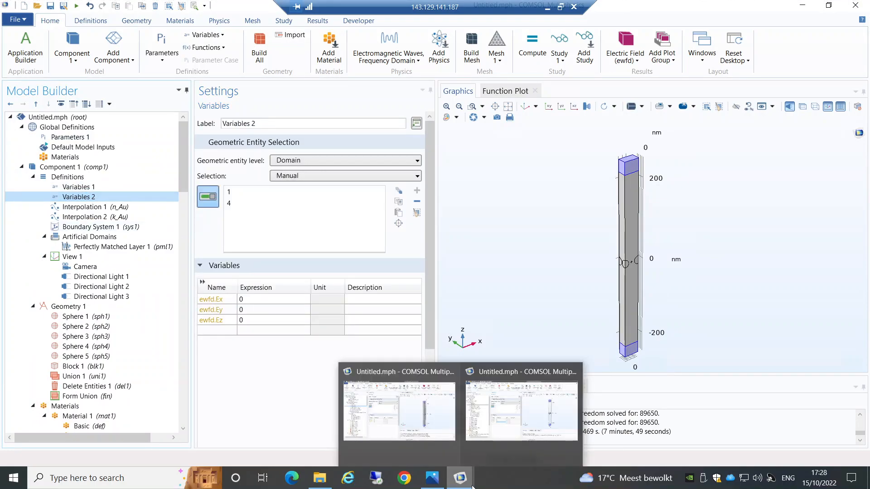
{"action": "left_click", "coordinate": [506, 434]}
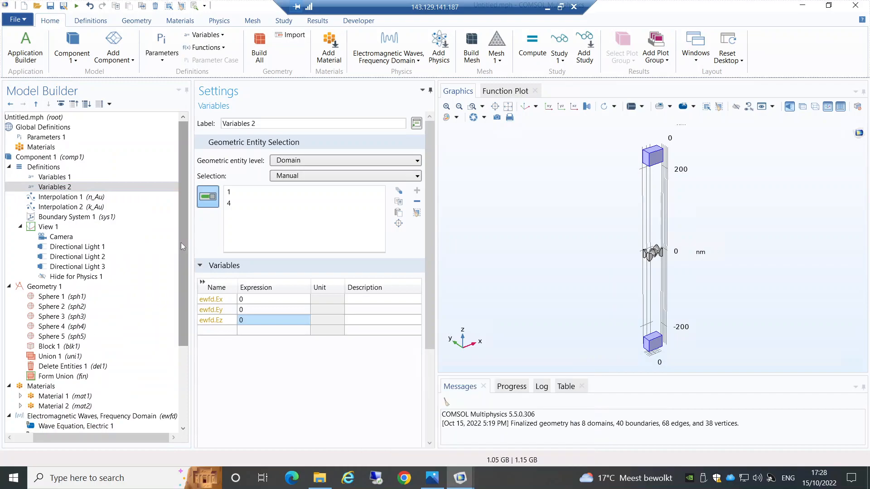
Add a Perfectly Matched Layer under Component 1's Definitions and assign it to domains 1 and 4, the two end blocks.
{"action": "left_click", "coordinate": [47, 167]}
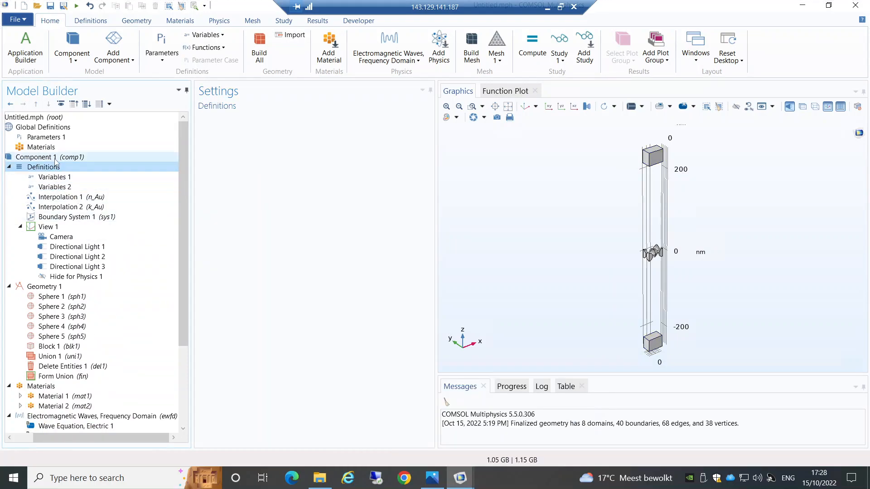
{"action": "left_click", "coordinate": [57, 157]}
{"action": "right_click", "coordinate": [57, 157]}
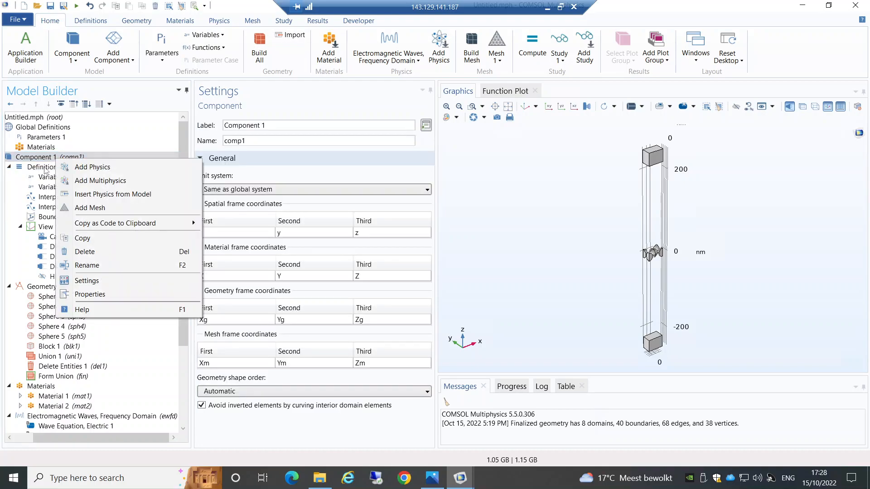
{"action": "left_click", "coordinate": [45, 169]}
{"action": "right_click", "coordinate": [45, 169]}
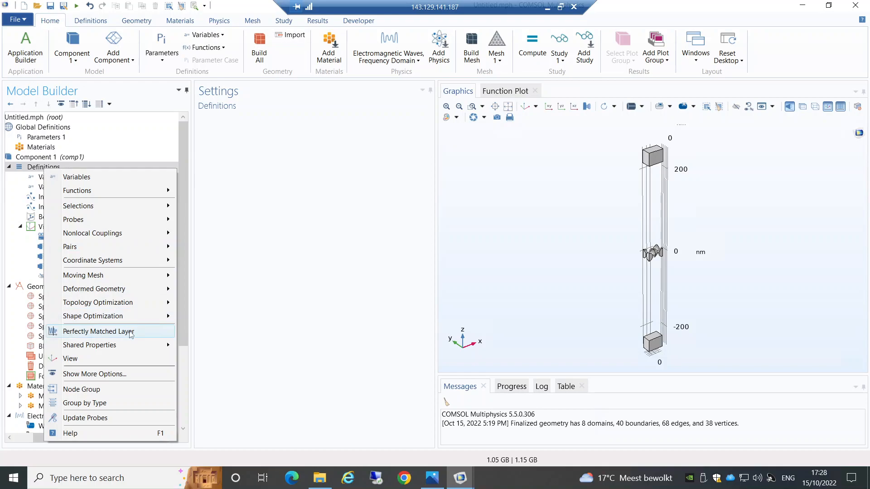
{"action": "left_click", "coordinate": [130, 331]}
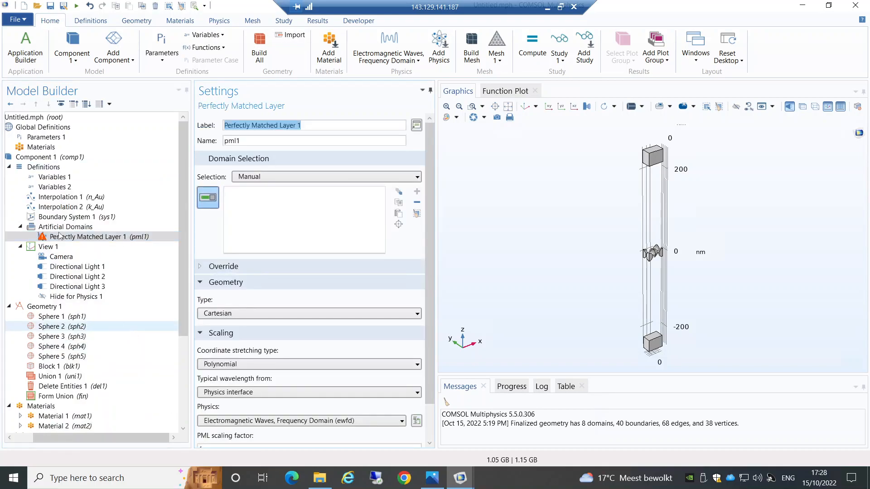
{"action": "left_click", "coordinate": [652, 156]}
{"action": "left_click", "coordinate": [656, 347]}
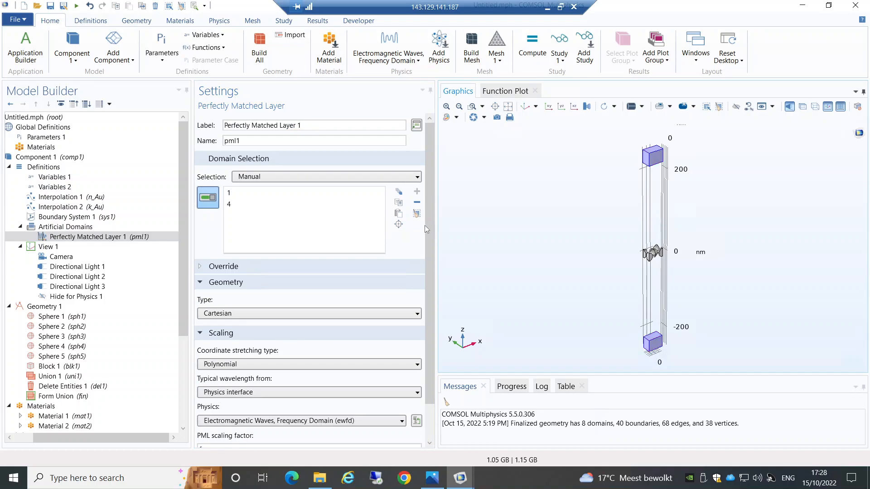
Review the Perfectly Matched Layer settings, both Variables nodes, the interpolation functions, and the geometry and materials nodes.
{"action": "left_click_drag", "start_coordinate": [427, 225], "coordinate": [440, 269]}
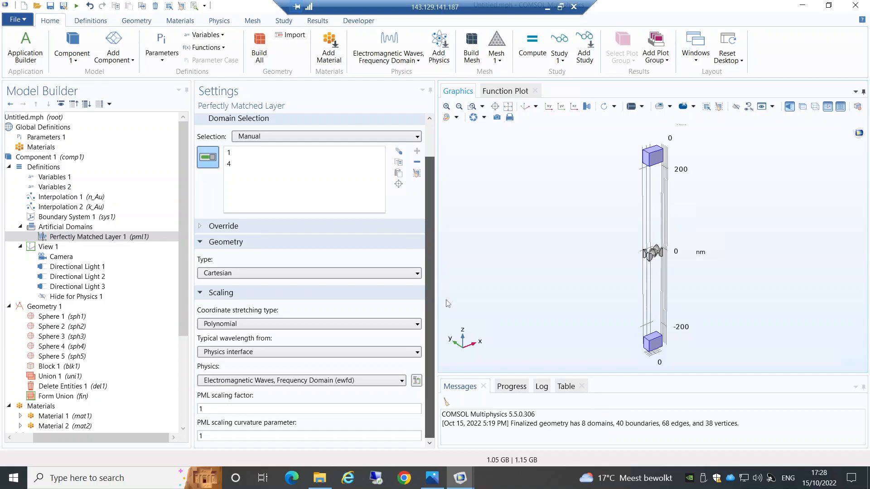
{"action": "left_click_drag", "start_coordinate": [448, 303], "coordinate": [448, 303]}
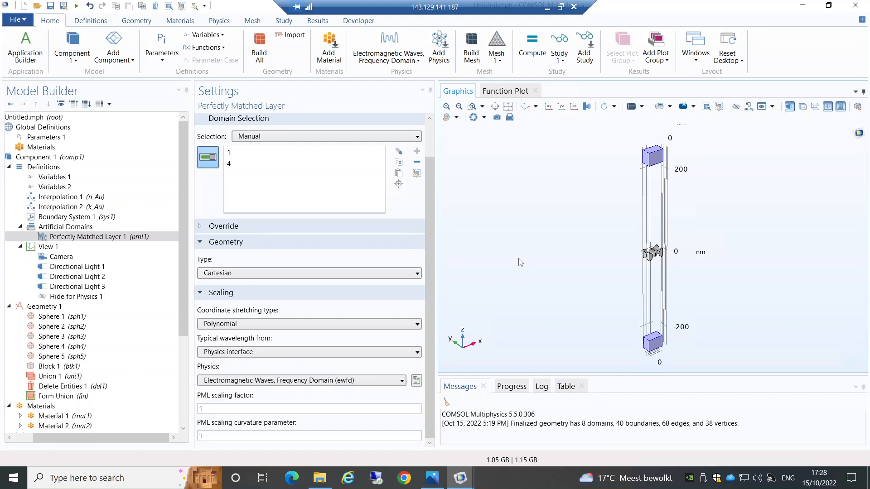
{"action": "left_click_drag", "start_coordinate": [426, 210], "coordinate": [448, 265]}
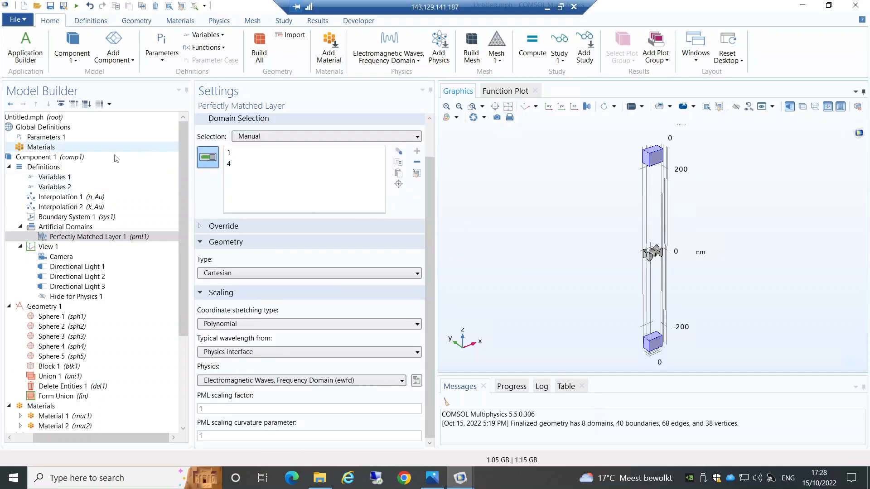
{"action": "left_click", "coordinate": [51, 178]}
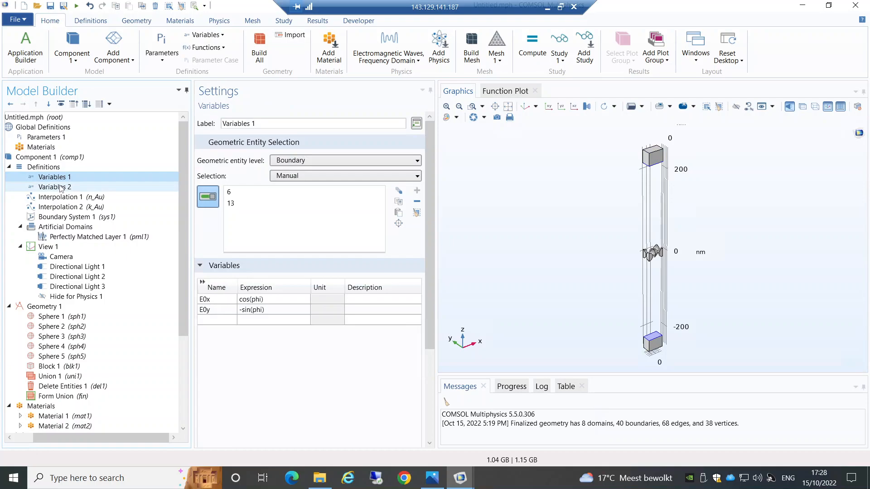
{"action": "left_click", "coordinate": [61, 187]}
{"action": "left_click", "coordinate": [70, 197]}
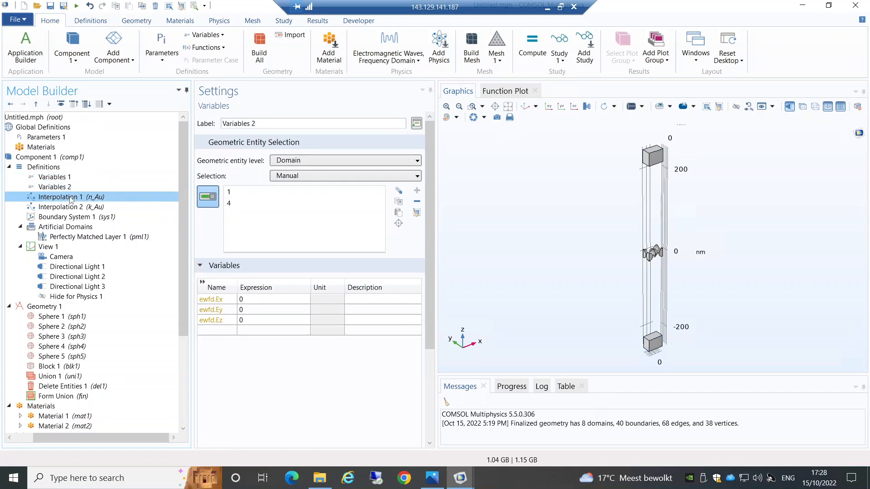
{"action": "left_click", "coordinate": [82, 207]}
{"action": "left_click_drag", "start_coordinate": [183, 235], "coordinate": [194, 358]}
{"action": "scroll", "coordinate": [125, 253], "scroll_direction": "up", "scroll_amount": 3}
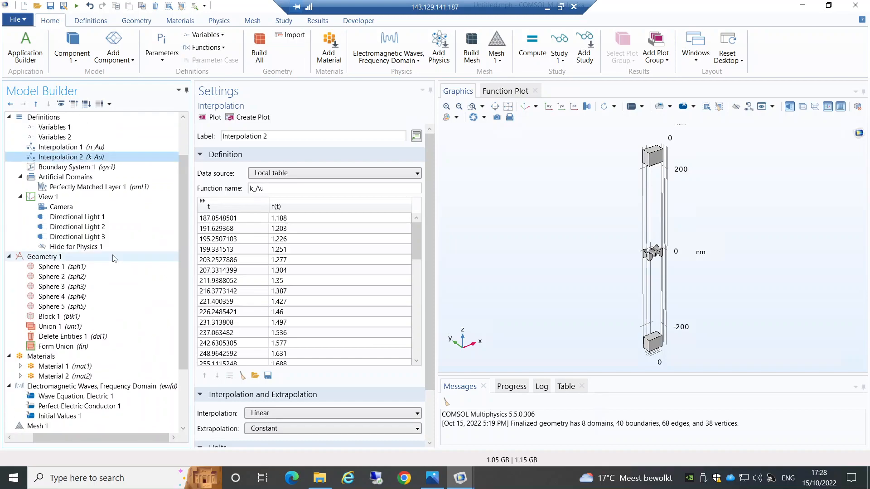
{"action": "left_click", "coordinate": [125, 256]}
{"action": "left_click_drag", "start_coordinate": [184, 254], "coordinate": [191, 287]}
{"action": "scroll", "coordinate": [159, 293], "scroll_direction": "down", "scroll_amount": 1}
{"action": "left_click", "coordinate": [59, 277]}
Exclude domains 4 and 1, the two end blocks, from the Electromagnetic Waves, Frequency Domain interface.
{"action": "left_click", "coordinate": [100, 308]}
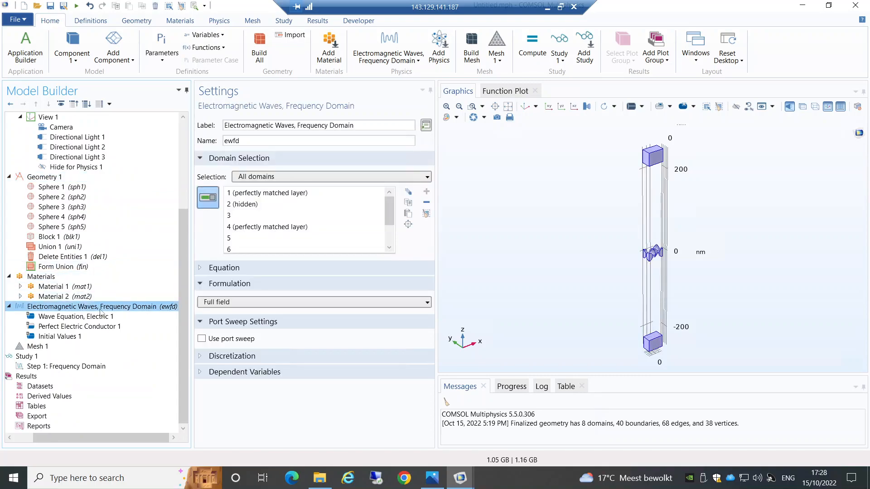
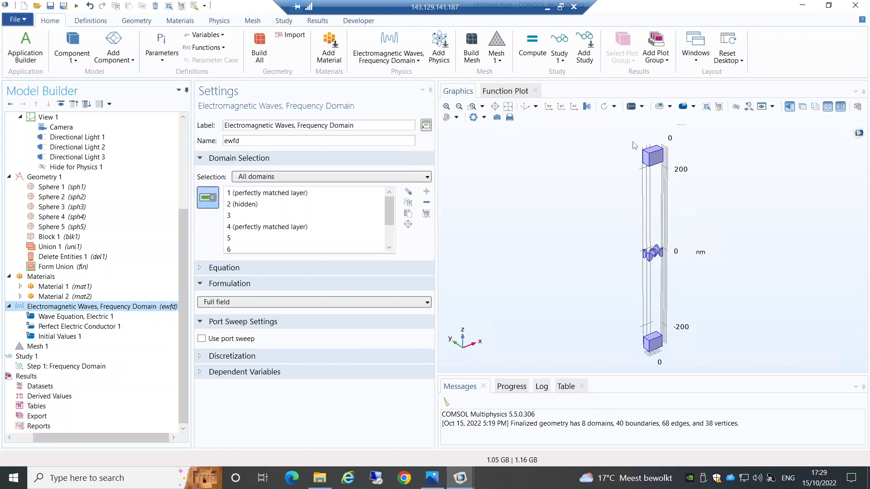
{"action": "left_click", "coordinate": [651, 161]}
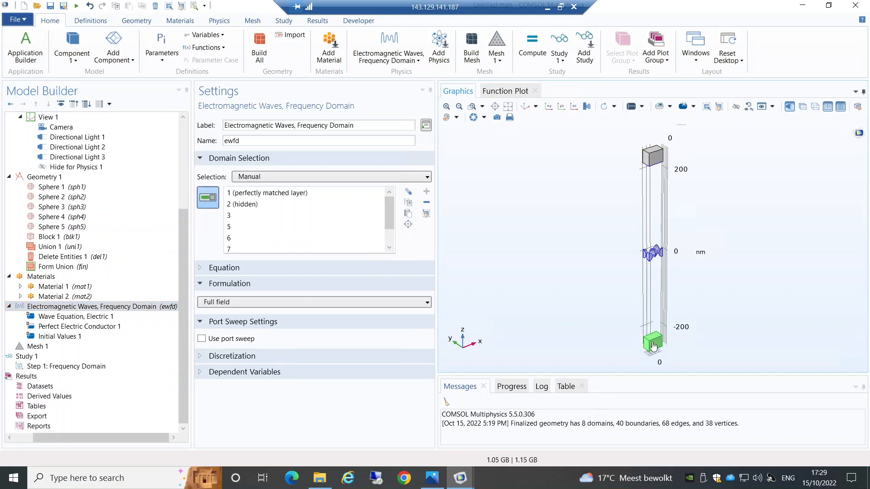
{"action": "left_click", "coordinate": [654, 345]}
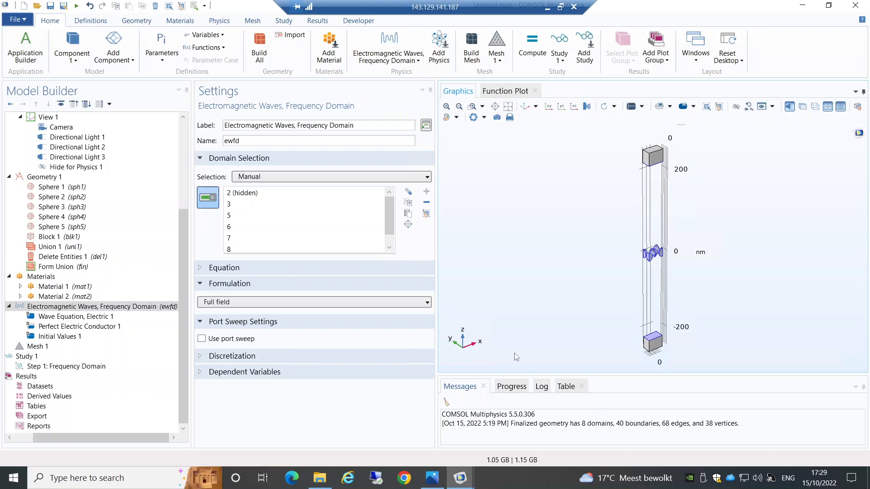
Review the default Perfect Electric Conductor 1 and Initial Values 1 nodes of the Electromagnetic Waves interface.
{"action": "left_click", "coordinate": [88, 317]}
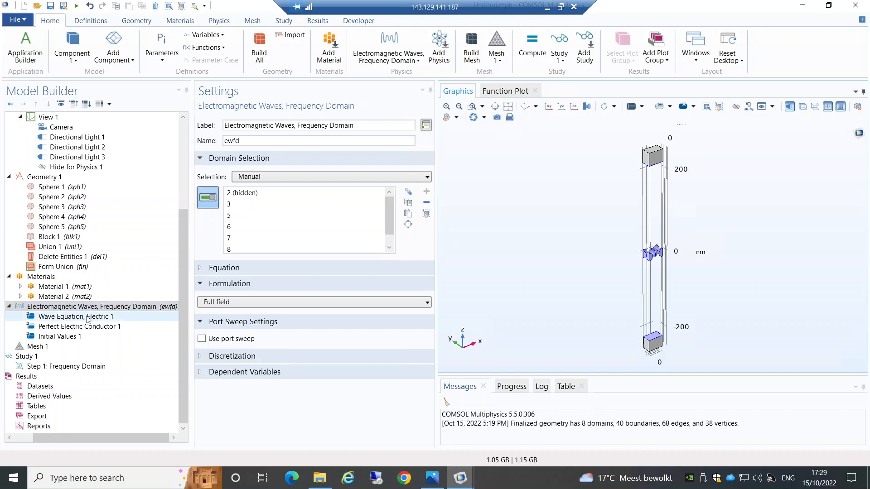
{"action": "left_click", "coordinate": [91, 326]}
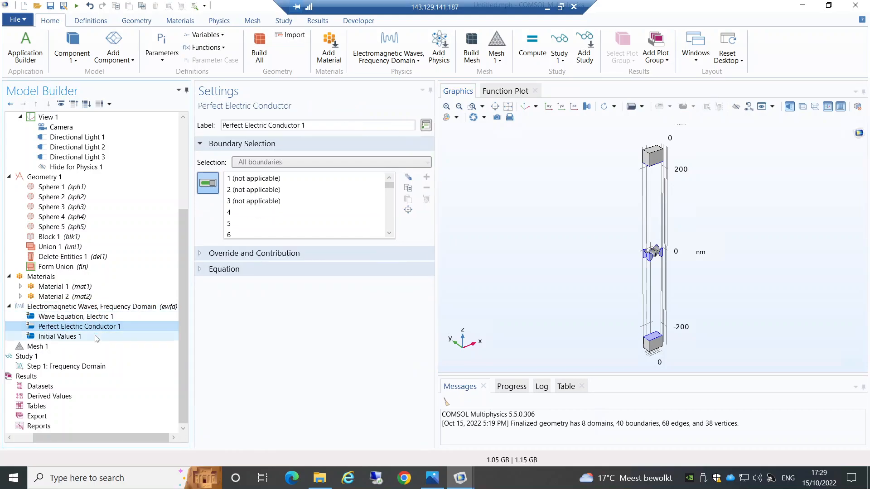
{"action": "left_click", "coordinate": [82, 337]}
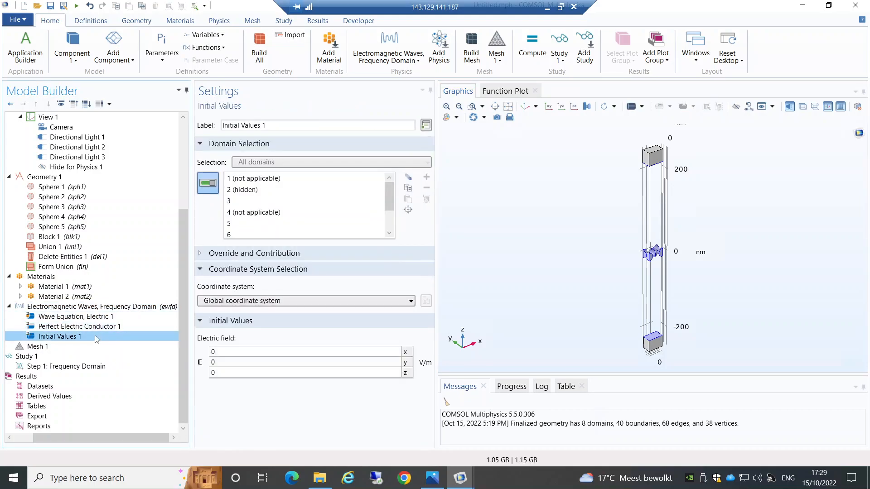
{"action": "left_click", "coordinate": [113, 309]}
Add a Port to the Electromagnetic Waves interface and assign it to boundary 13, the underside of the upper end block.
{"action": "left_click_drag", "start_coordinate": [540, 174], "coordinate": [539, 141]}
{"action": "left_click", "coordinate": [66, 307]}
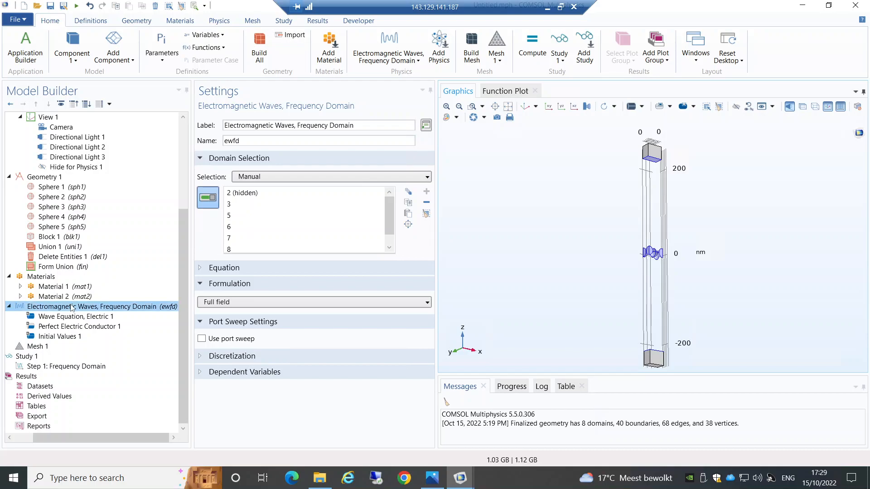
{"action": "right_click", "coordinate": [66, 307]}
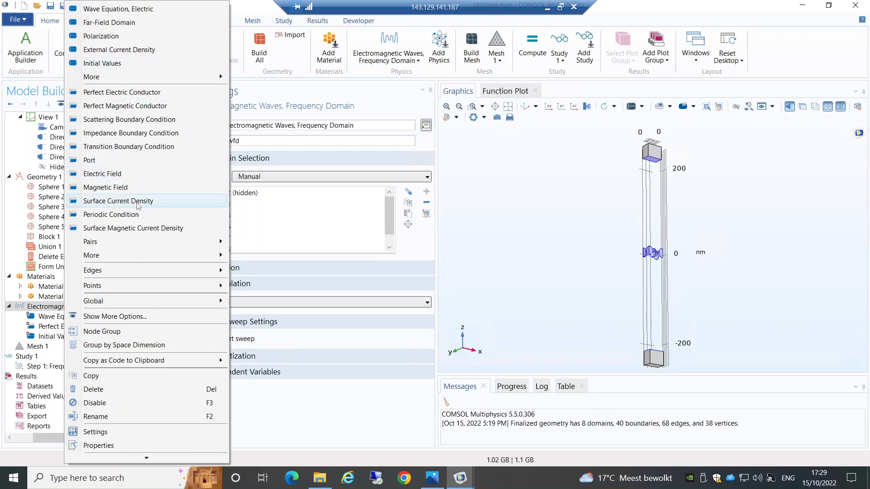
{"action": "left_click", "coordinate": [130, 162]}
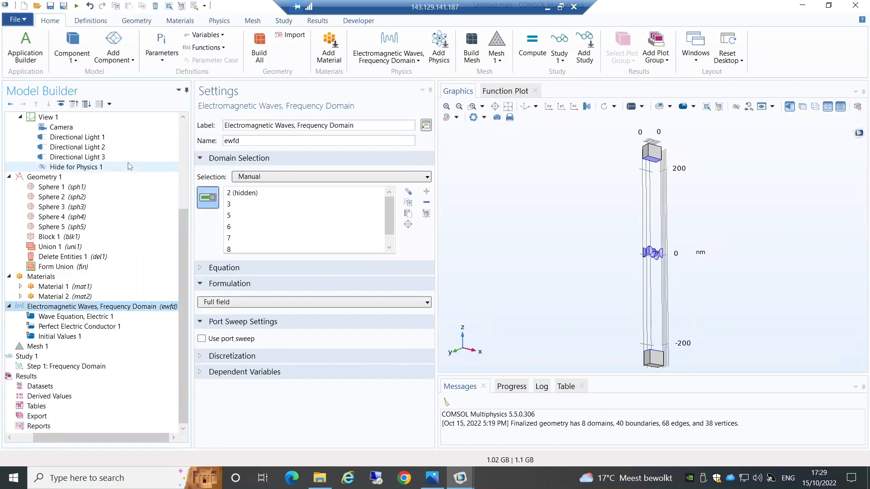
{"action": "left_click_drag", "start_coordinate": [524, 164], "coordinate": [498, 158]}
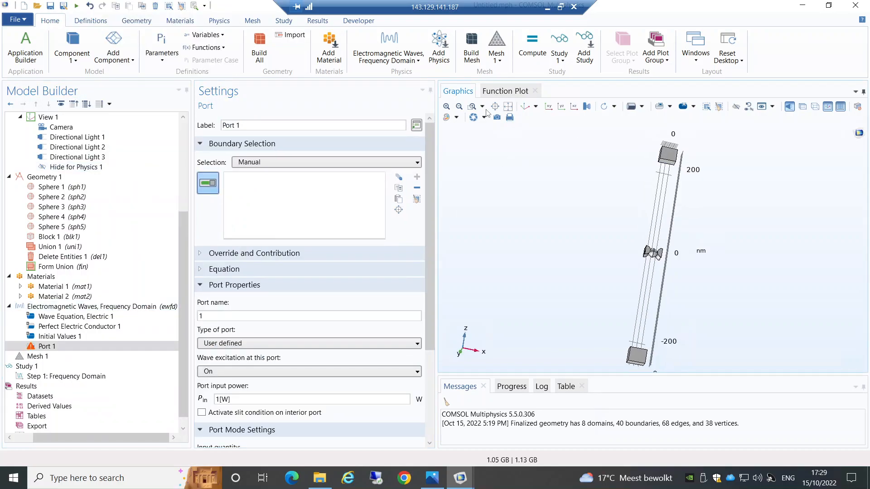
{"action": "left_click", "coordinate": [472, 106]}
{"action": "left_click_drag", "start_coordinate": [642, 150], "coordinate": [687, 182]}
{"action": "left_click", "coordinate": [672, 217]}
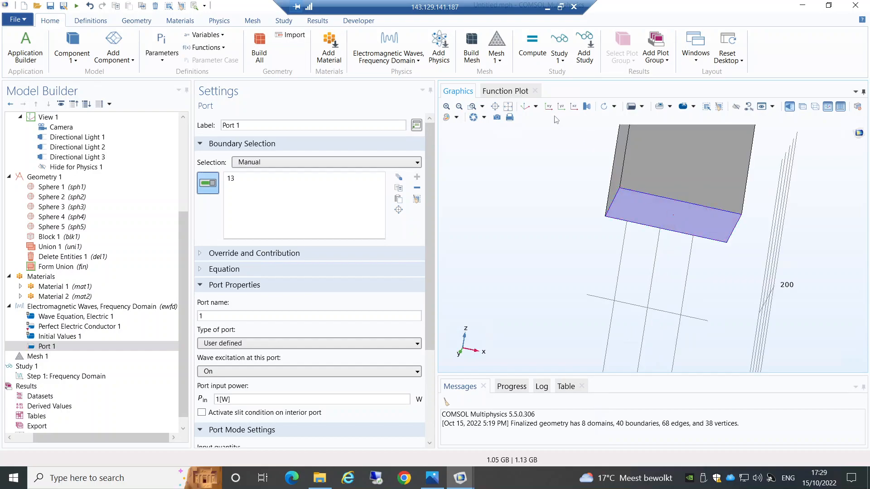
{"action": "left_click", "coordinate": [524, 106]}
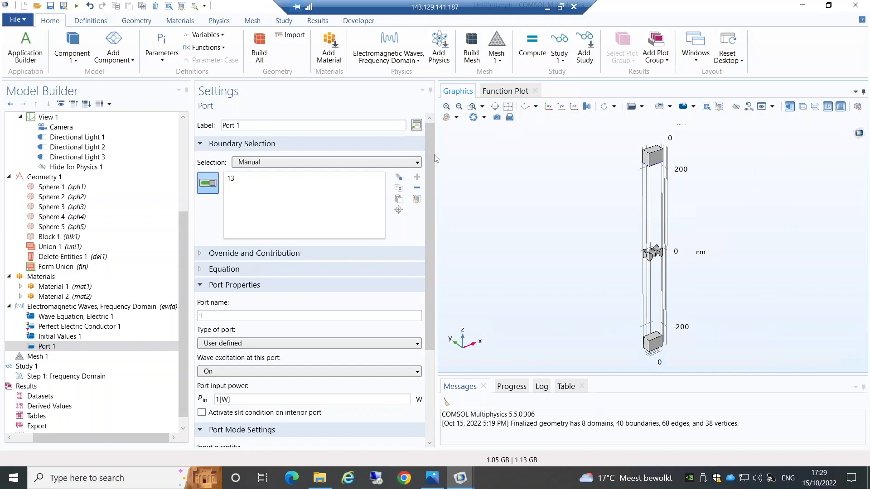
Set the type of Port 1 to Periodic.
{"action": "scroll", "coordinate": [428, 199], "scroll_direction": "down", "scroll_amount": 3}
{"action": "scroll", "coordinate": [408, 221], "scroll_direction": "down", "scroll_amount": 1}
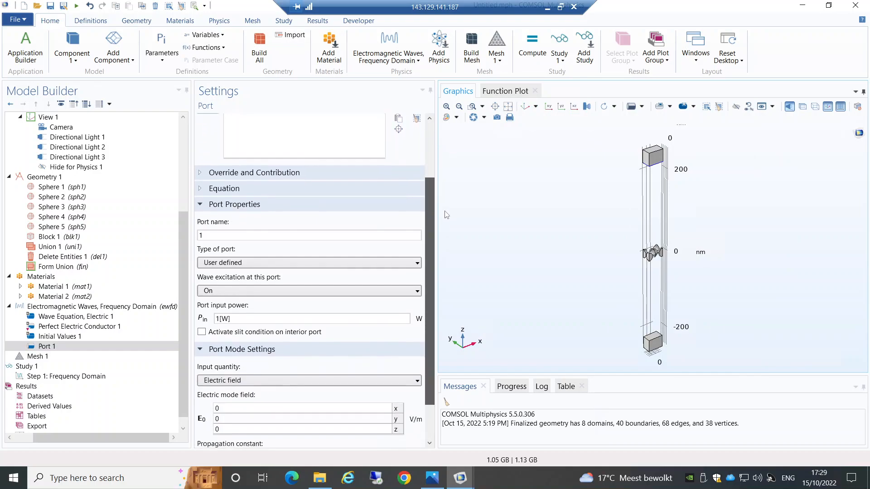
{"action": "left_click", "coordinate": [379, 260]}
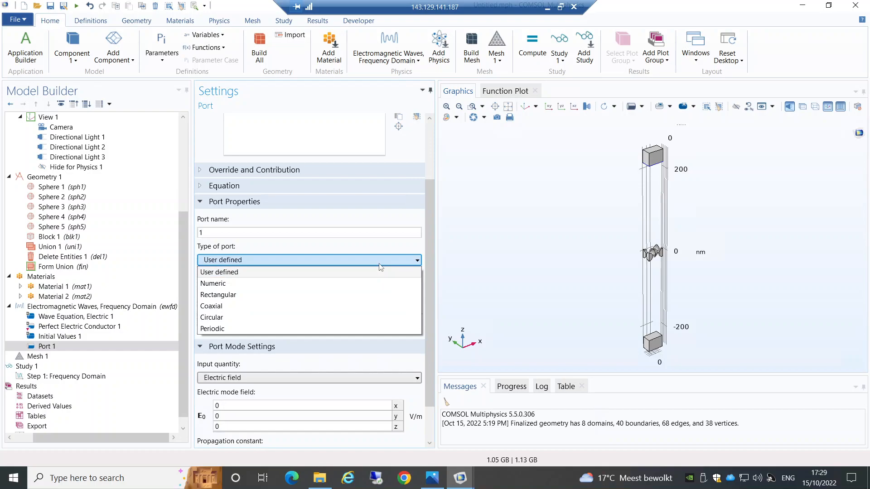
{"action": "left_click", "coordinate": [327, 328]}
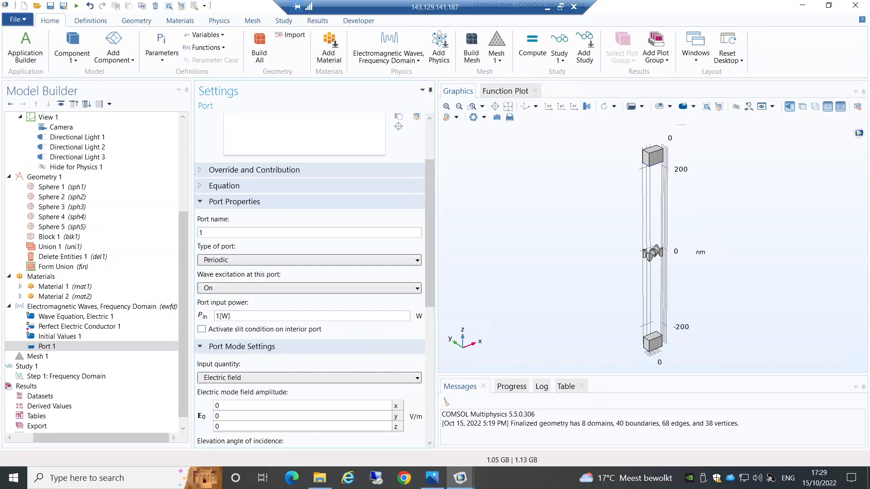
{"action": "left_click_drag", "start_coordinate": [428, 262], "coordinate": [428, 270]}
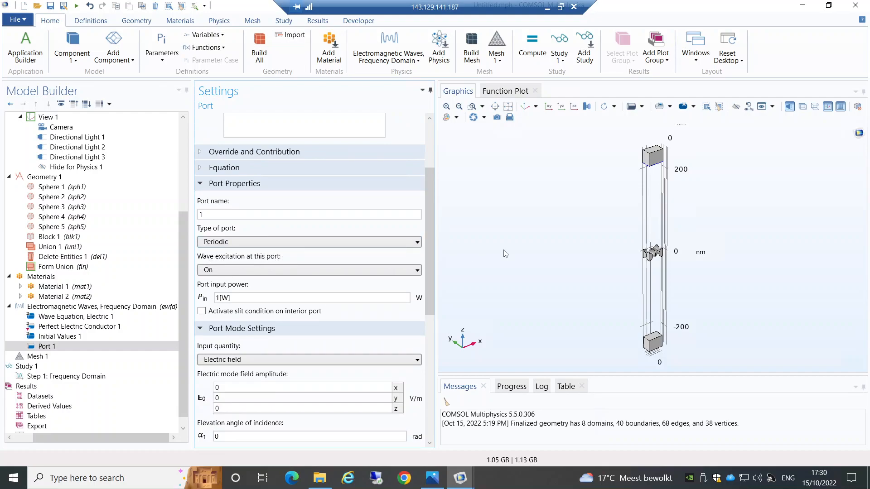
{"action": "left_click_drag", "start_coordinate": [505, 253], "coordinate": [505, 215]}
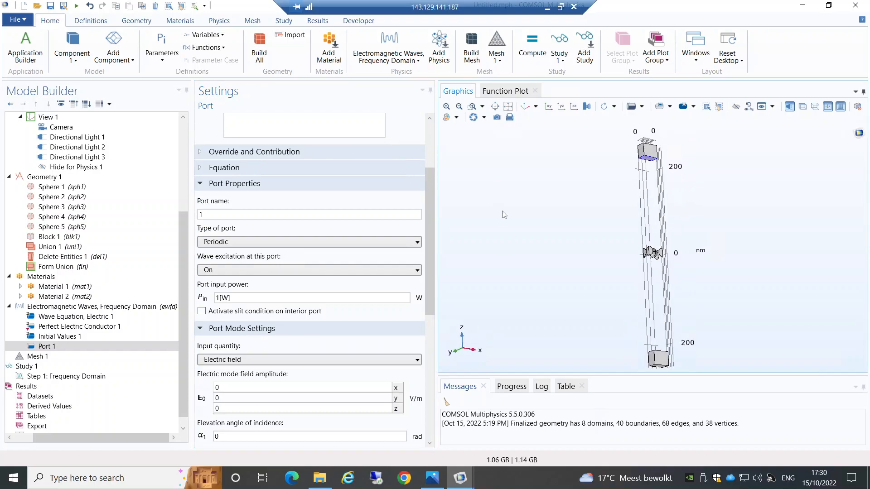
{"action": "left_click", "coordinate": [525, 107]}
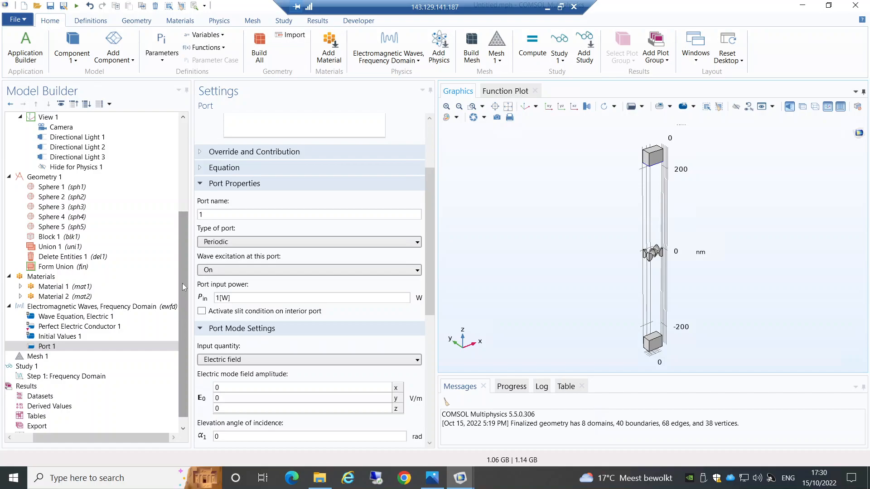
Show this model's Parameters 1 table, switch to the other open COMSOL model and copy its I0 parameter expression, 1[MW/m^2].
{"action": "left_click_drag", "start_coordinate": [182, 283], "coordinate": [182, 153]}
{"action": "left_click", "coordinate": [26, 135]}
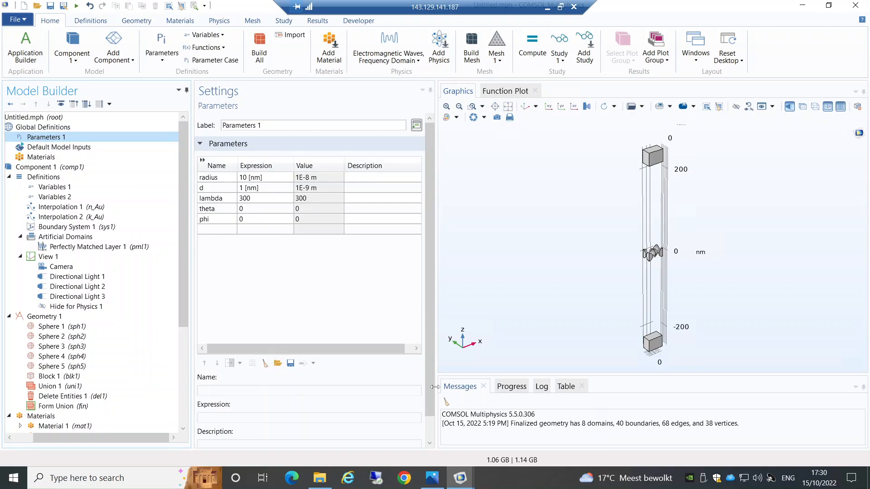
{"action": "mouse_move", "coordinate": [460, 477]}
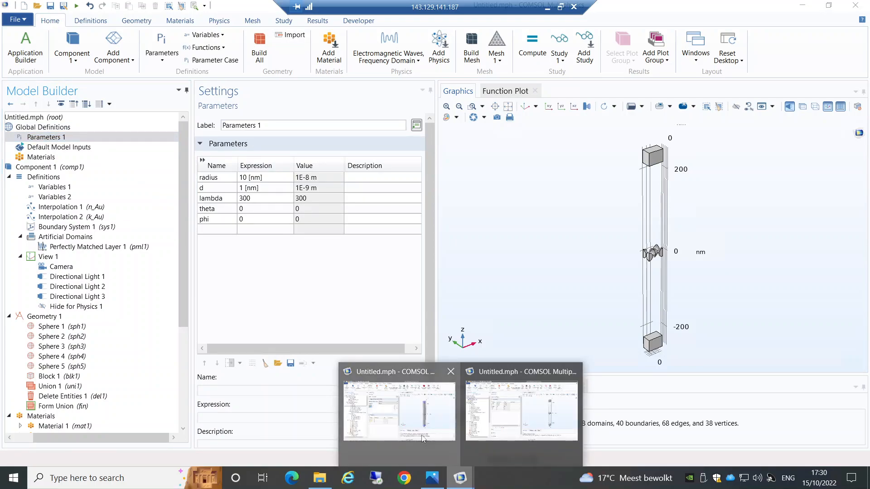
{"action": "left_click", "coordinate": [401, 424]}
{"action": "left_click", "coordinate": [85, 137]}
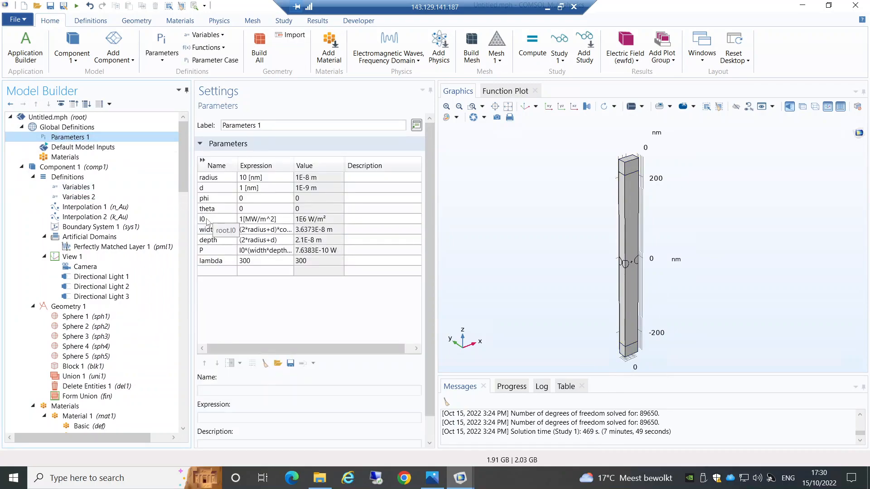
{"action": "double_click", "coordinate": [278, 220]}
{"action": "key", "text": "ctrl+c"}
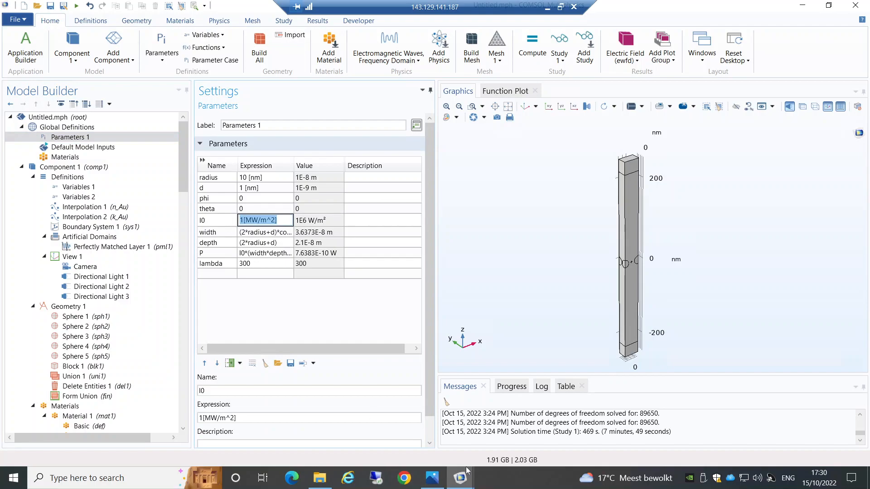
In the model window being built, add a parameter I0 with the expression 1[MW/m^2].
{"action": "mouse_move", "coordinate": [460, 478]}
{"action": "left_click", "coordinate": [521, 414]}
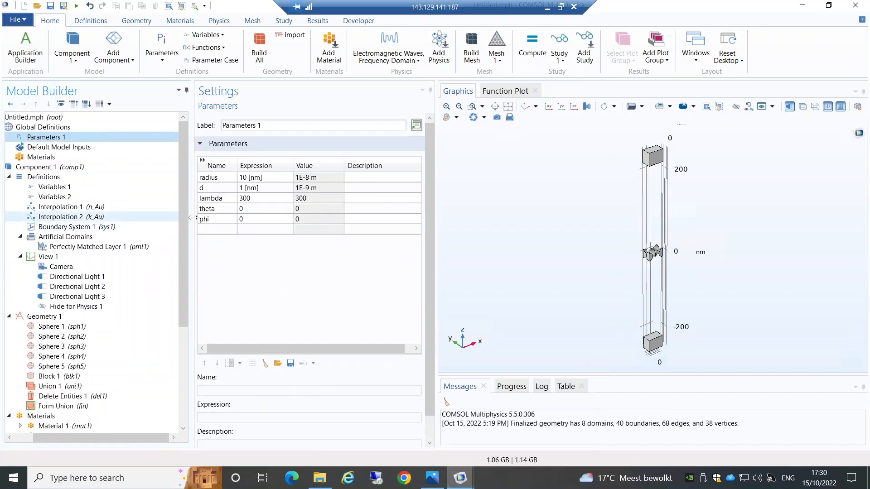
{"action": "left_click", "coordinate": [212, 230]}
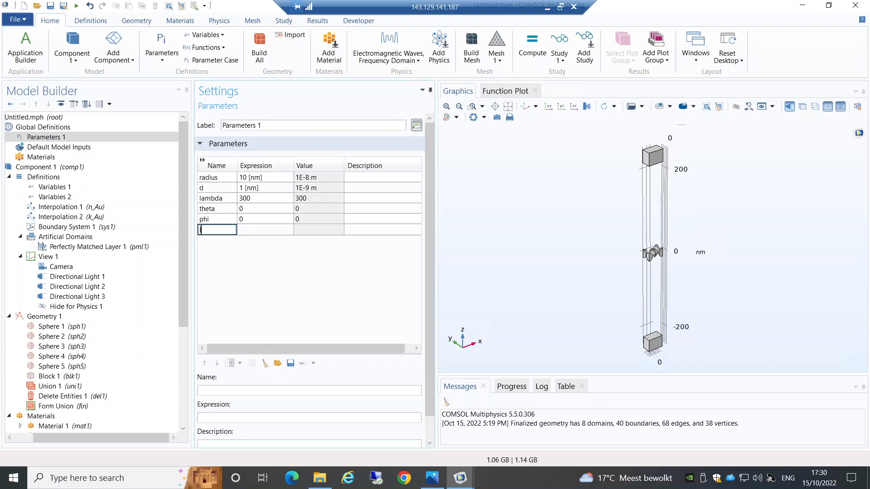
{"action": "key", "text": "Tab"}
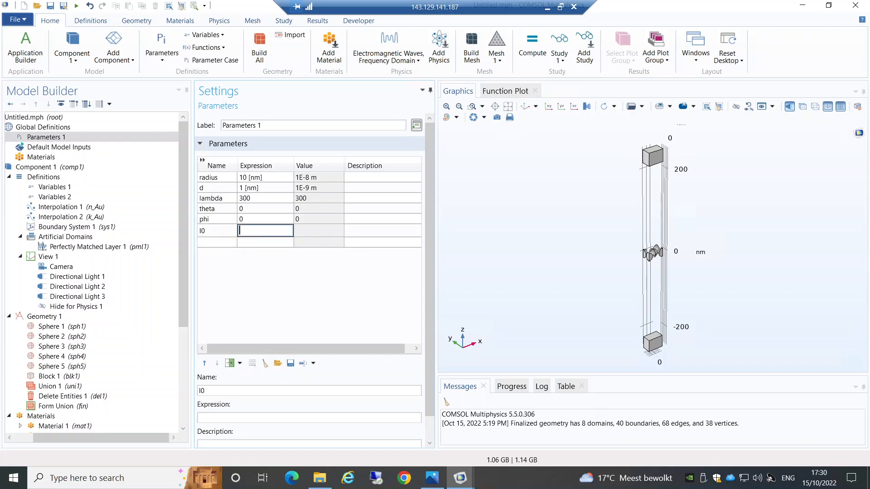
{"action": "key", "text": "ctrl+v"}
{"action": "key", "text": "Return"}
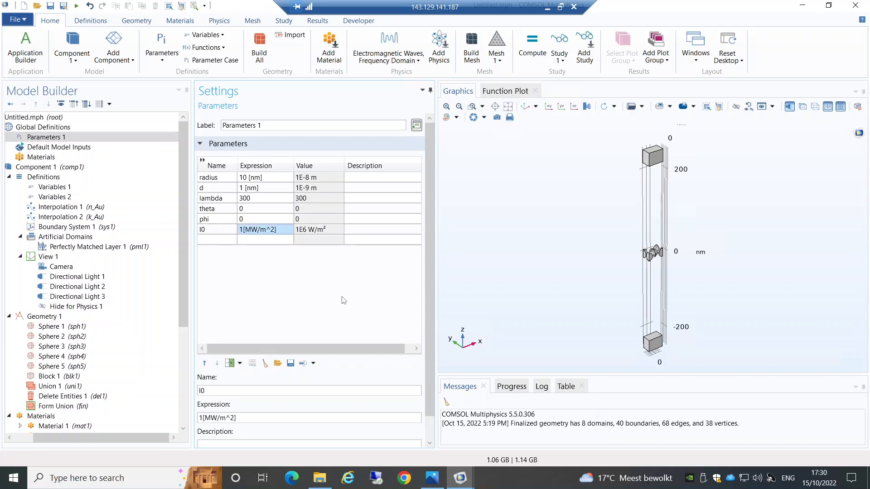
Switch to the reference model window and copy the expression of its width parameter.
{"action": "mouse_move", "coordinate": [460, 478]}
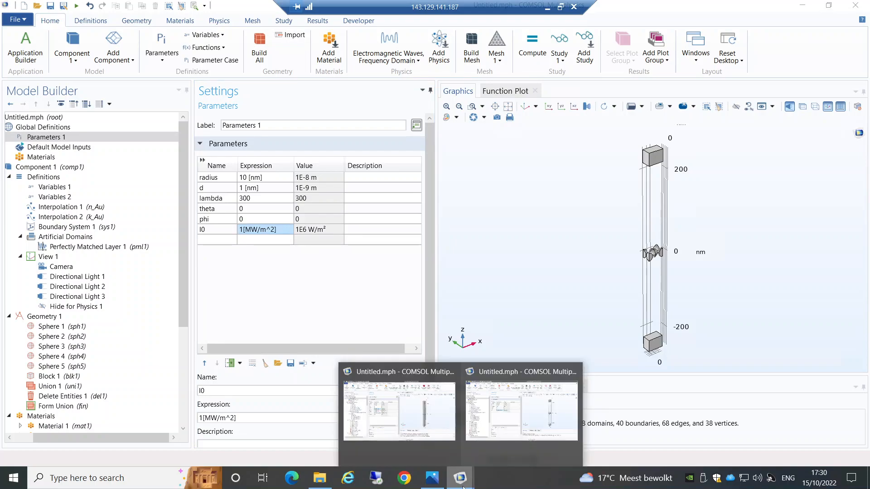
{"action": "left_click", "coordinate": [432, 443]}
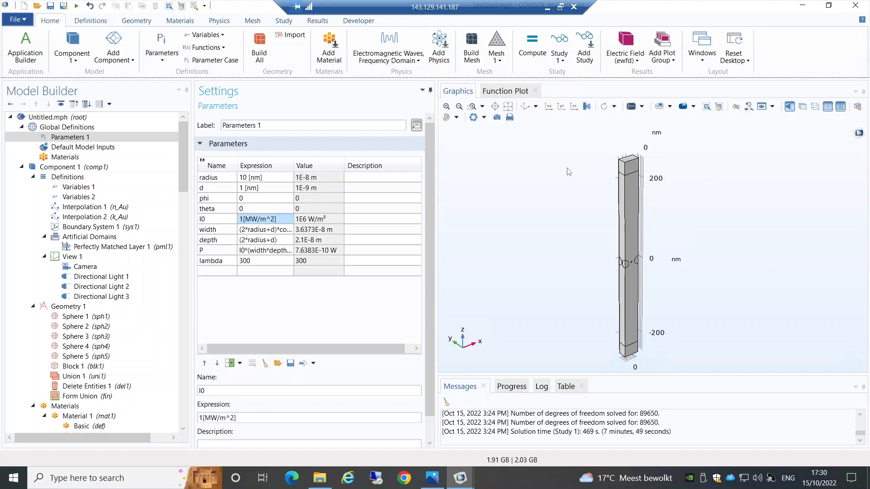
{"action": "mouse_move", "coordinate": [567, 167]}
{"action": "left_mouse_down"}
{"action": "mouse_move", "coordinate": [566, 185]}
{"action": "mouse_move", "coordinate": [567, 169]}
{"action": "left_mouse_up"}
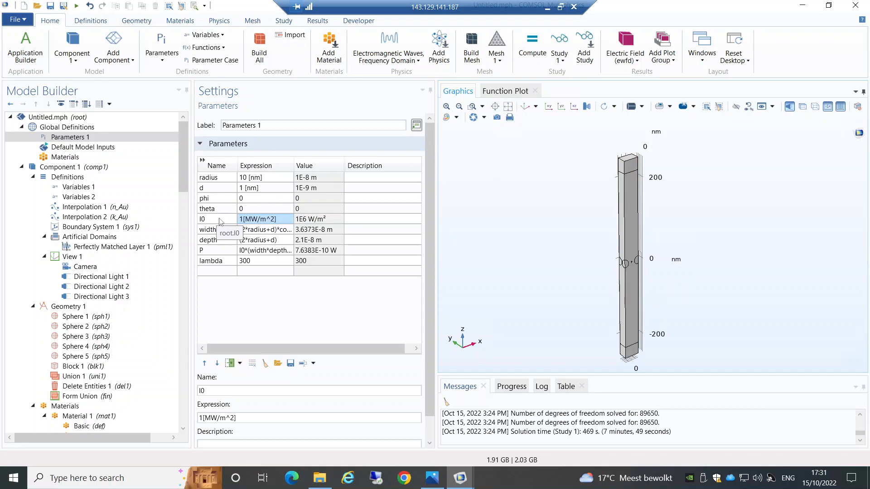
{"action": "left_click", "coordinate": [242, 231]}
{"action": "left_click", "coordinate": [242, 231]}
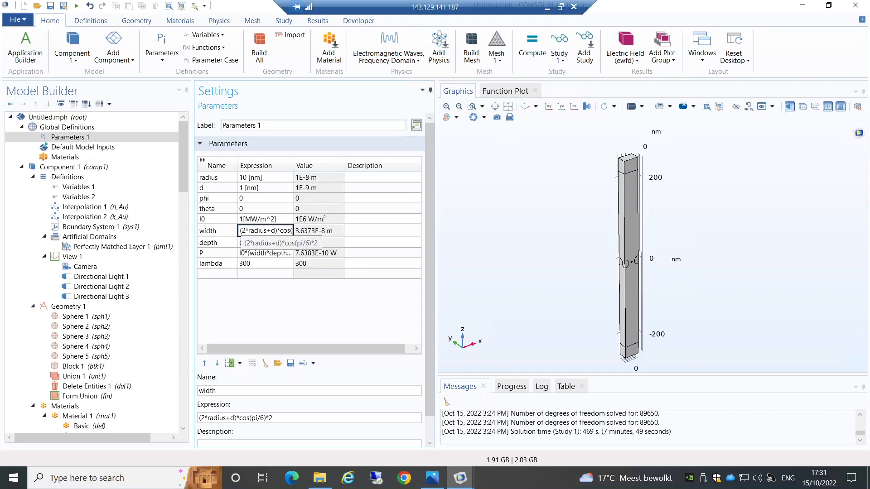
{"action": "left_click_drag", "start_coordinate": [241, 231], "coordinate": [304, 237]}
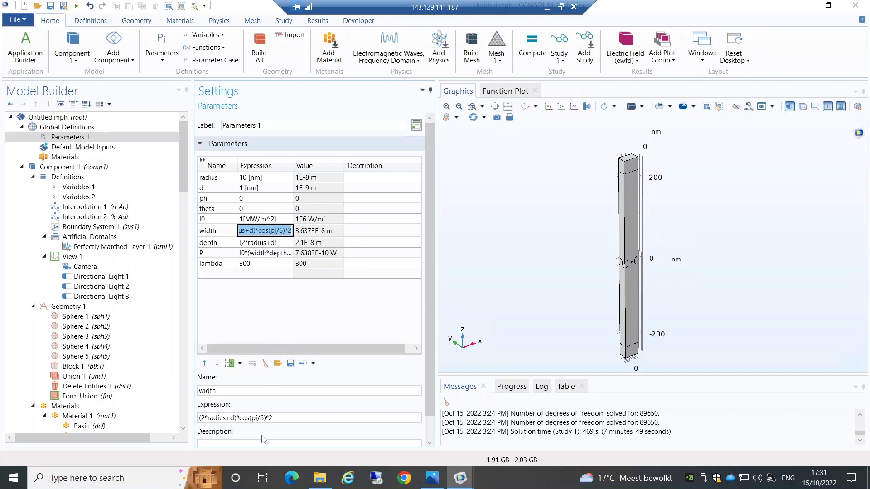
Return to the model being built and add a parameter width with the expression (2*radius+d)*cos(pi/6)*2.
{"action": "mouse_move", "coordinate": [459, 478]}
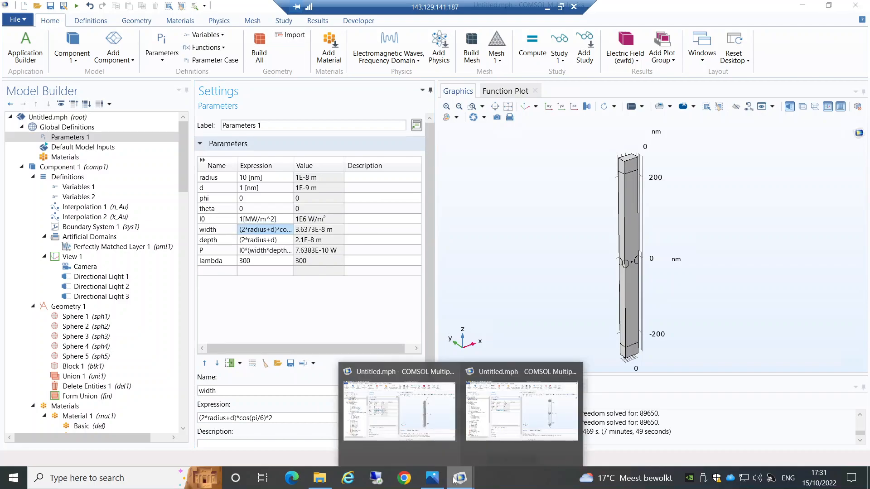
{"action": "left_click", "coordinate": [521, 408]}
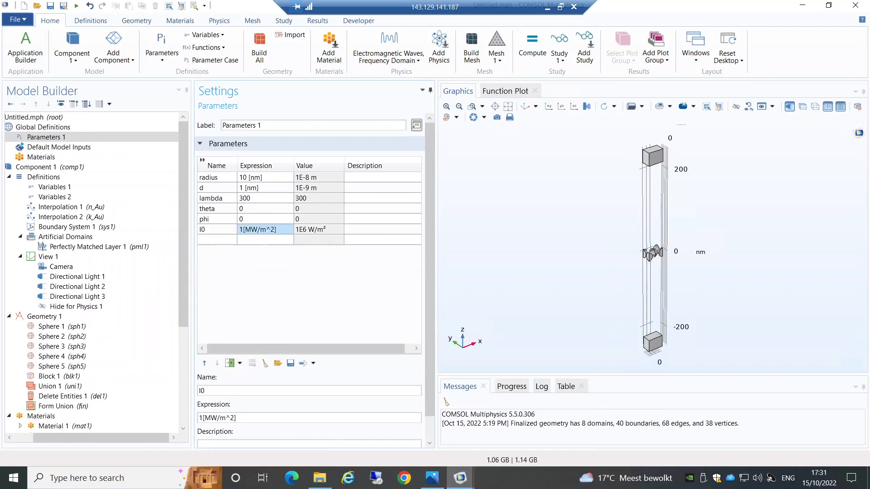
{"action": "left_click", "coordinate": [251, 241]}
{"action": "left_click", "coordinate": [222, 242]}
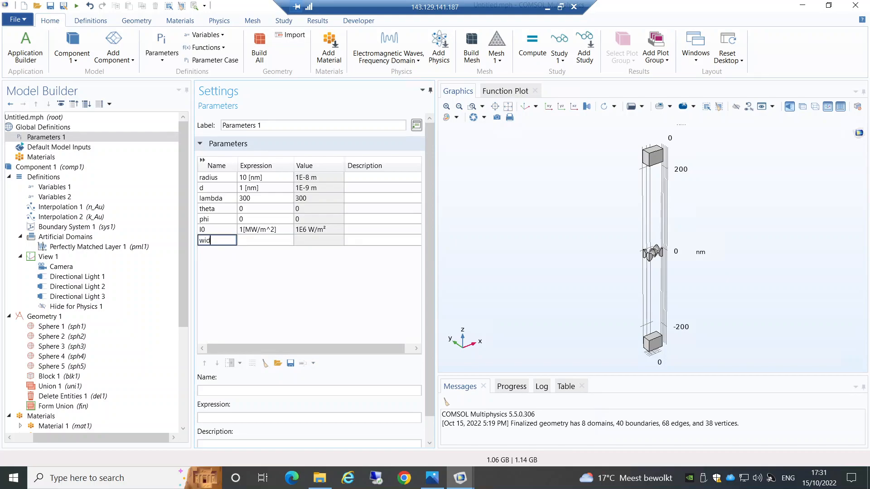
{"action": "left_click", "coordinate": [254, 243]}
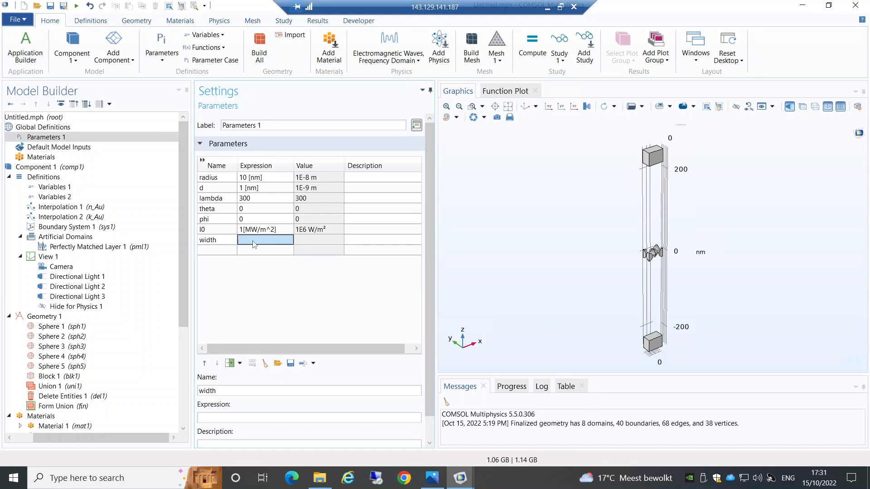
{"action": "type", "text": "(2*radius+d)*cos(pi/6)*2"}
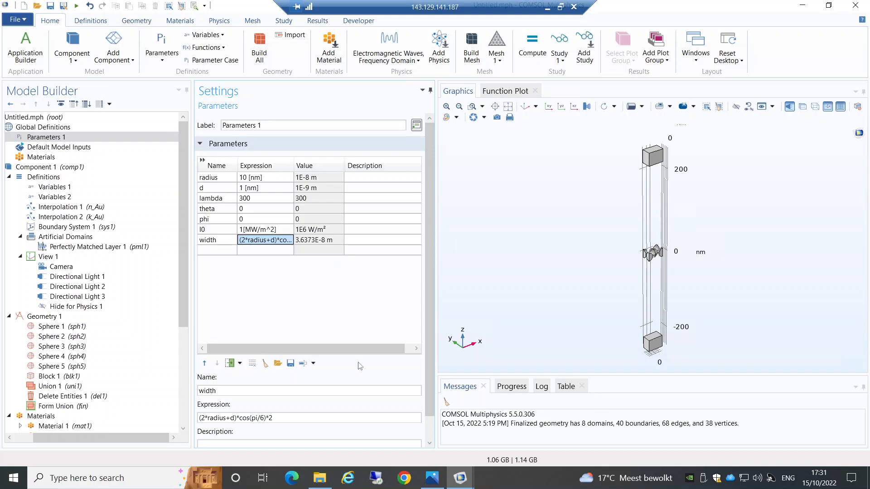
Go back to the reference model window and copy the expression of its depth parameter.
{"action": "left_click", "coordinate": [460, 477]}
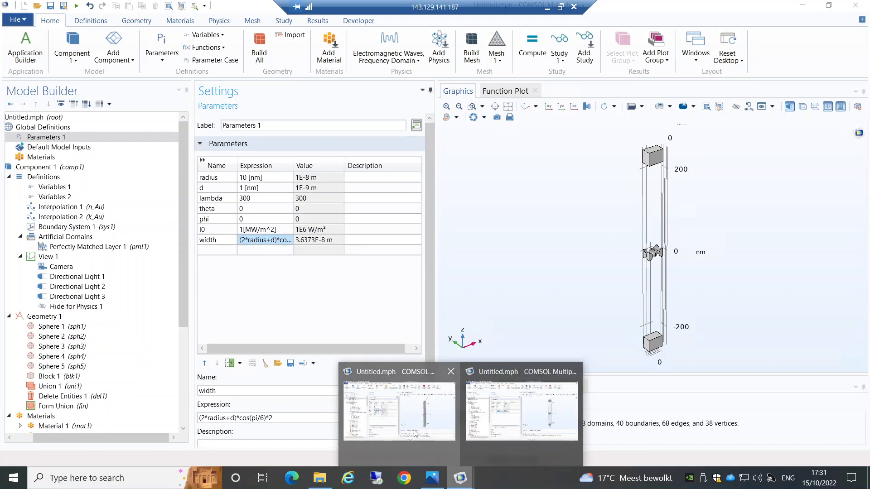
{"action": "left_click", "coordinate": [415, 433]}
{"action": "left_click", "coordinate": [218, 240]}
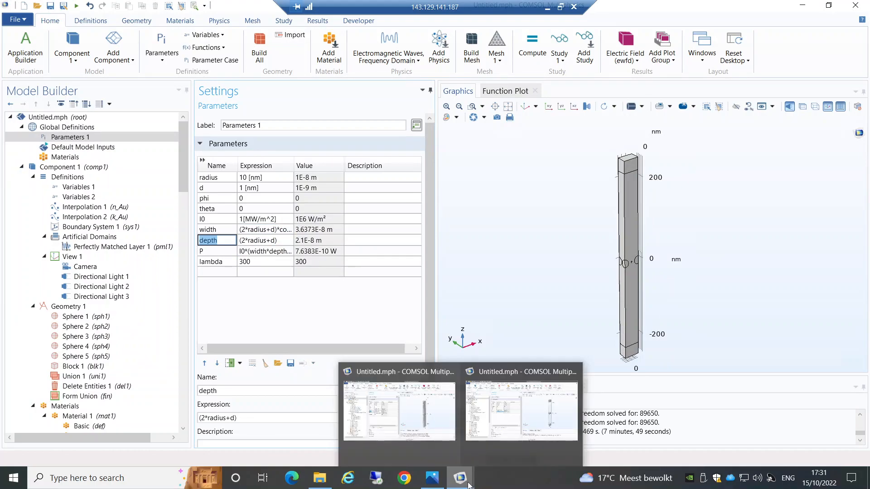
{"action": "left_click", "coordinate": [281, 244]}
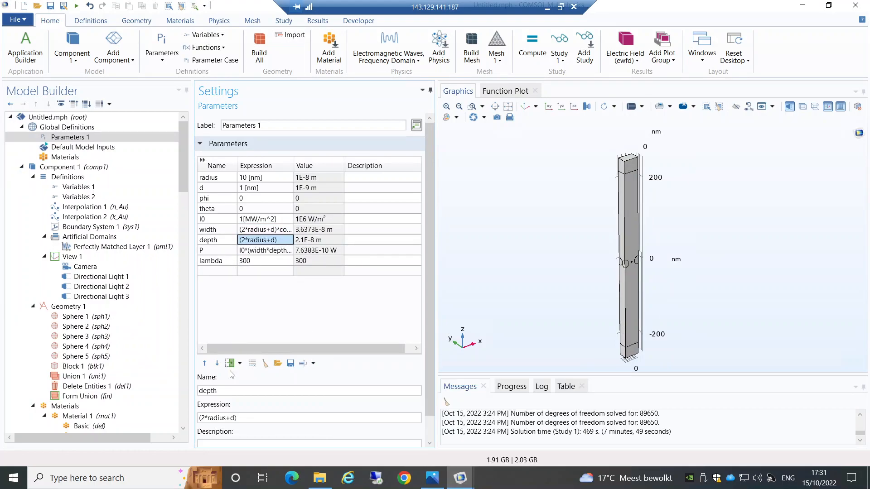
{"action": "left_click", "coordinate": [236, 418]}
{"action": "left_click_drag", "start_coordinate": [237, 417], "coordinate": [196, 422]}
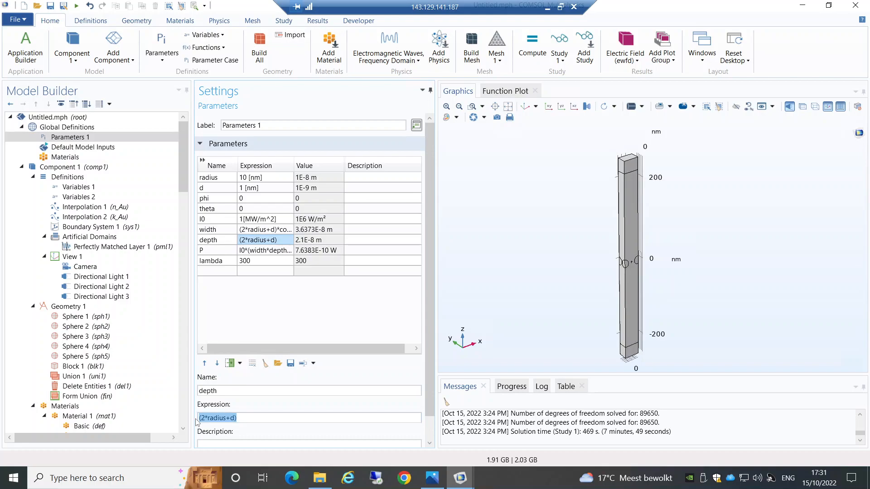
In the model being built, add a parameter depth with the expression (2*radius+d).
{"action": "left_click", "coordinate": [460, 478]}
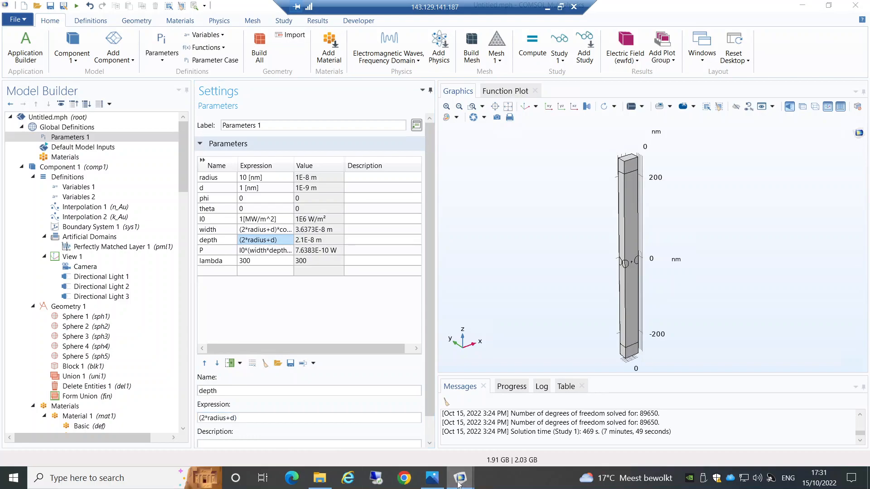
{"action": "left_click", "coordinate": [503, 440]}
{"action": "left_click", "coordinate": [226, 251]}
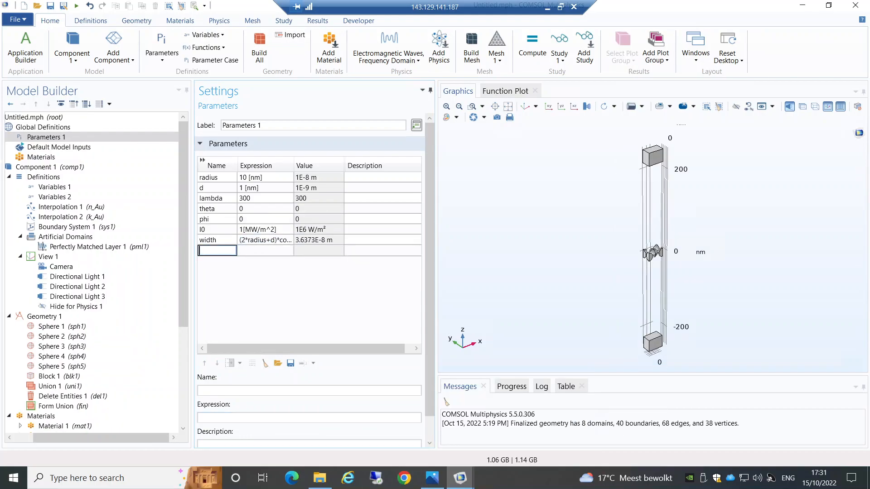
{"action": "key", "text": "Tab"}
{"action": "type", "text": "(2*radius+d)"}
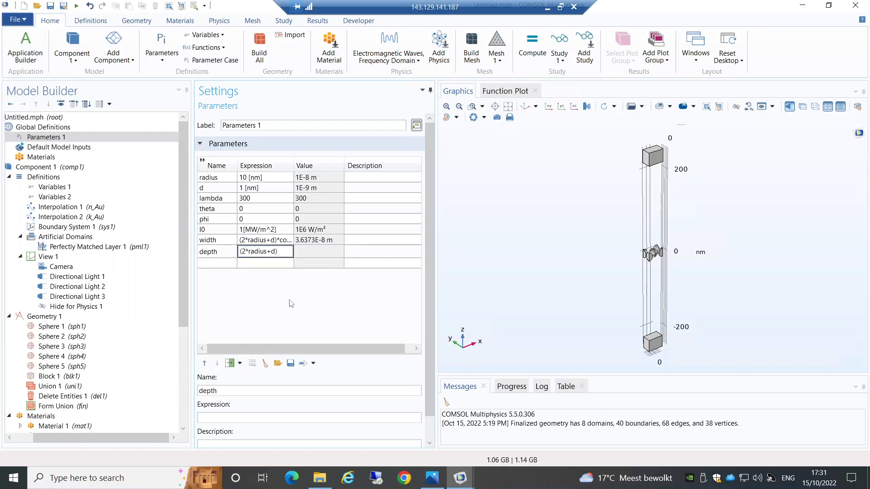
{"action": "key", "text": "Return"}
Switch to the reference model window and copy the expression of its power parameter P.
{"action": "mouse_move", "coordinate": [461, 478]}
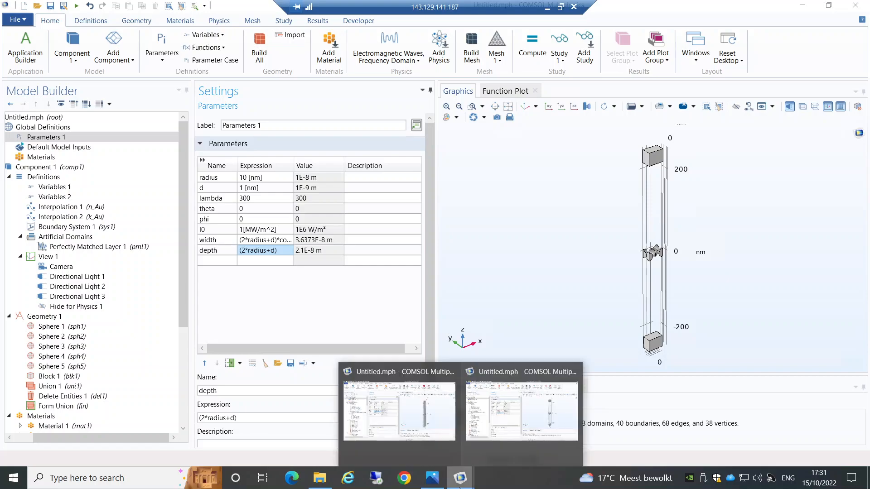
{"action": "left_click", "coordinate": [421, 444]}
{"action": "left_click", "coordinate": [208, 250]}
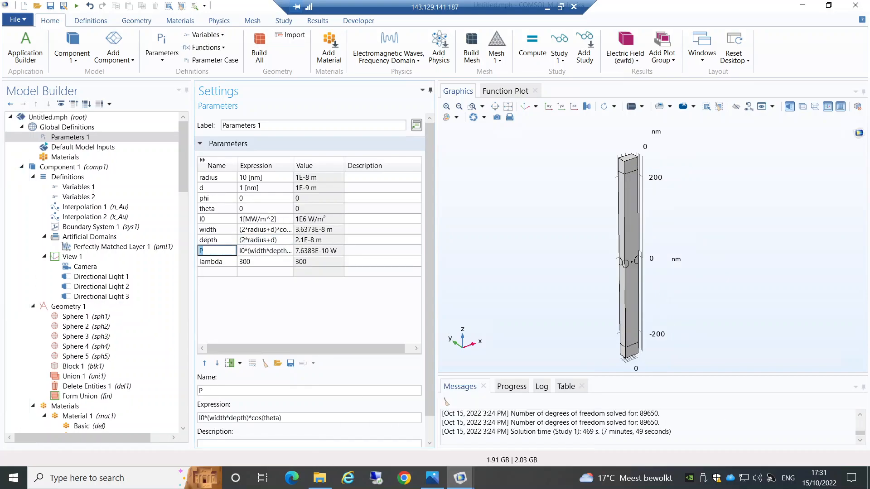
{"action": "left_click", "coordinate": [240, 251]}
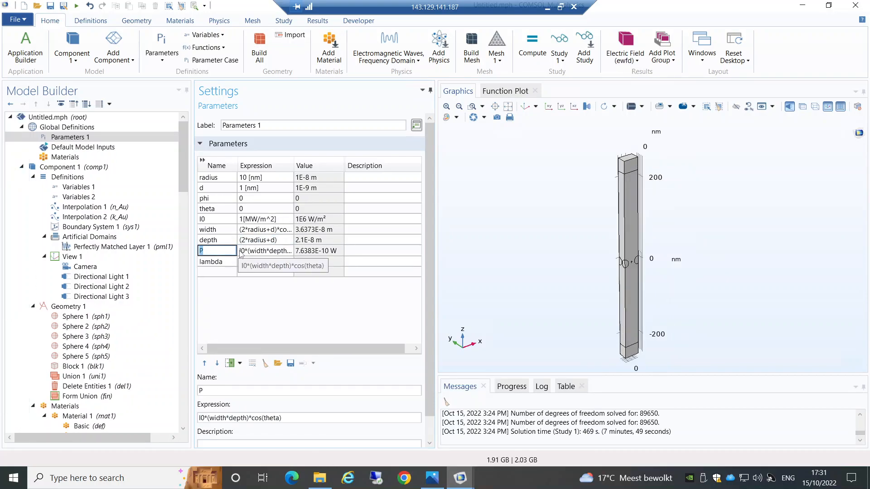
{"action": "left_click", "coordinate": [240, 253]}
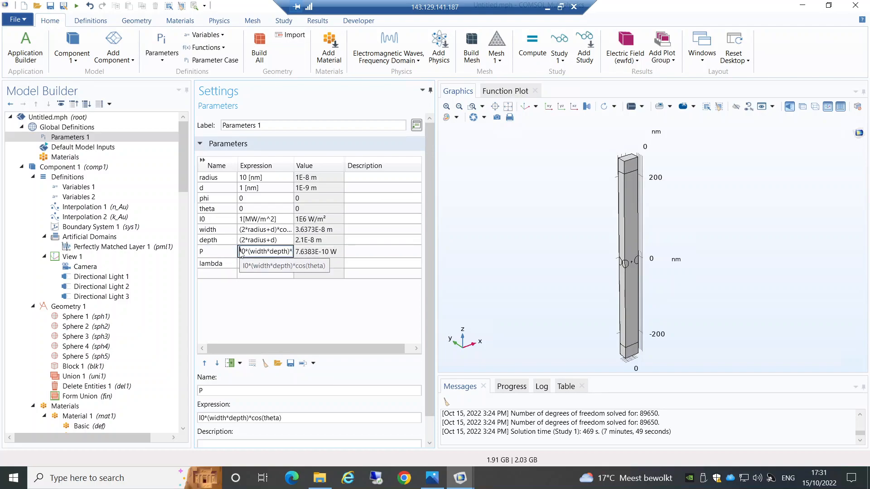
{"action": "left_click_drag", "start_coordinate": [240, 251], "coordinate": [299, 252]}
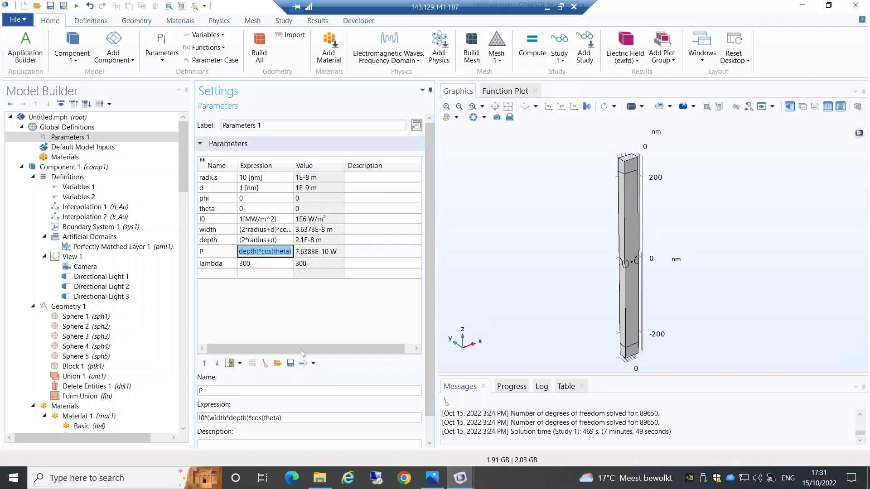
{"action": "left_click_drag", "start_coordinate": [282, 418], "coordinate": [174, 406]}
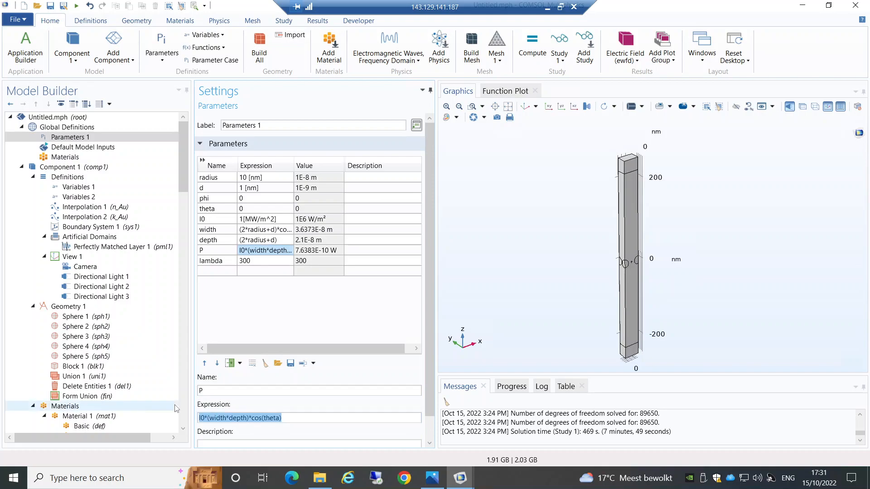
In the model being built, add a parameter P with the expression I0*(width*depth)*cos(theta).
{"action": "left_click", "coordinate": [460, 478]}
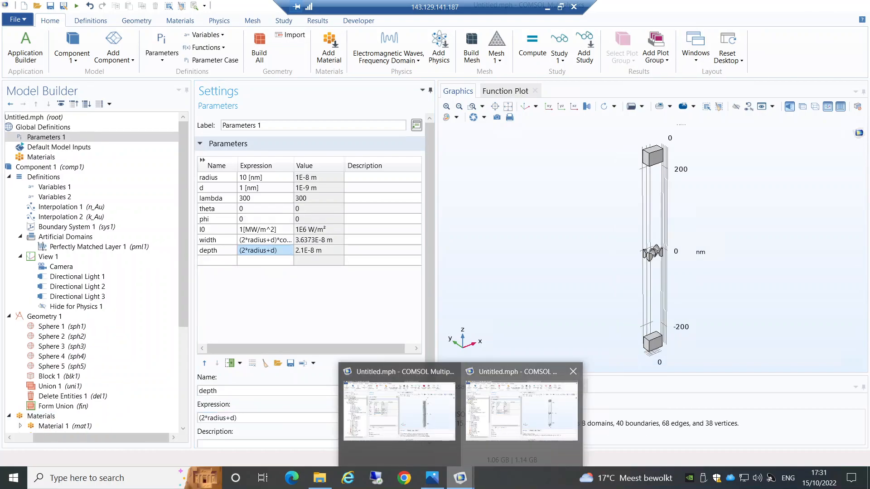
{"action": "left_click", "coordinate": [520, 410]}
{"action": "left_click", "coordinate": [210, 261]}
{"action": "left_click", "coordinate": [211, 262]}
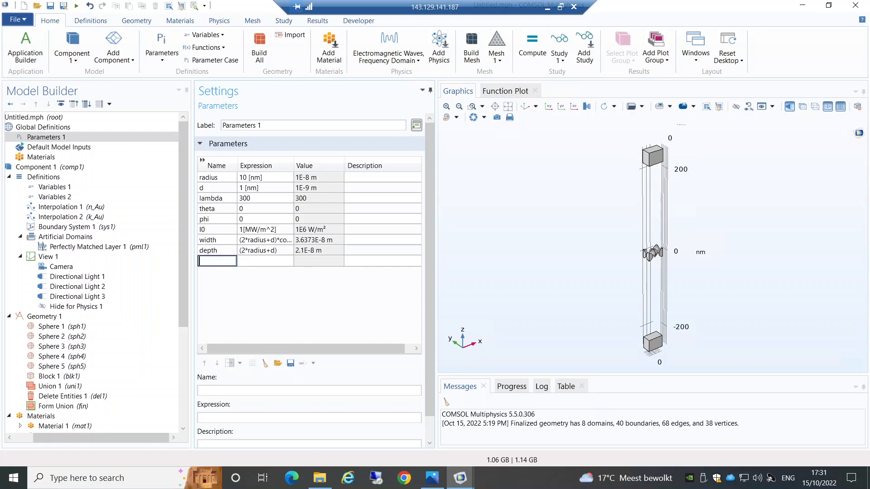
{"action": "key", "text": "Tab"}
{"action": "key", "text": "ctrl+v"}
{"action": "left_click", "coordinate": [267, 272]}
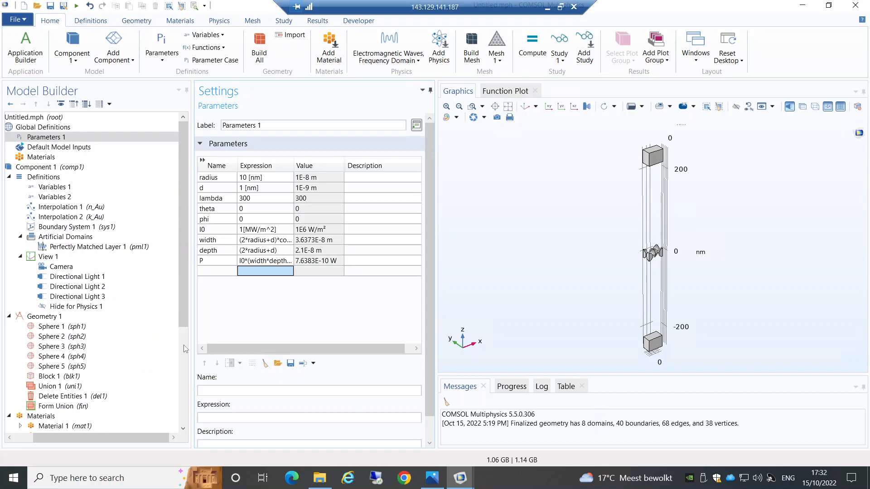
Set the input power of Port 1 under Electromagnetic Waves, Frequency Domain to P.
{"action": "scroll", "coordinate": [185, 349], "scroll_direction": "down", "scroll_amount": 4}
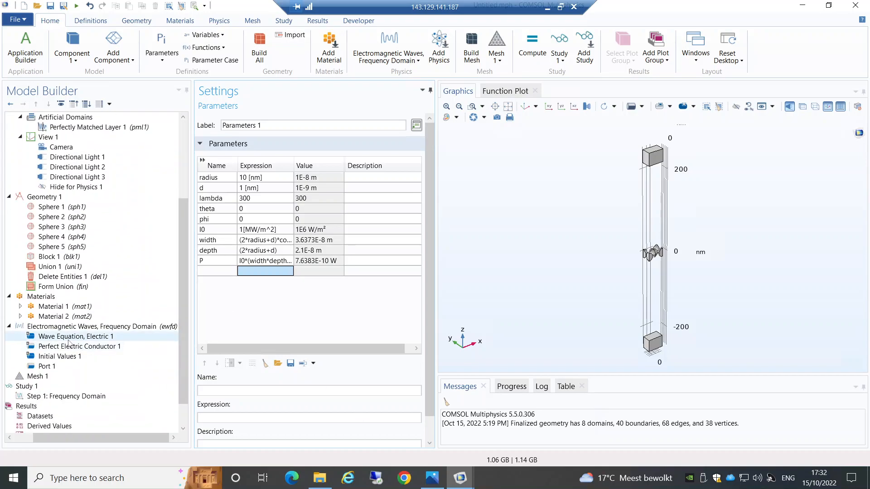
{"action": "left_click", "coordinate": [47, 366]}
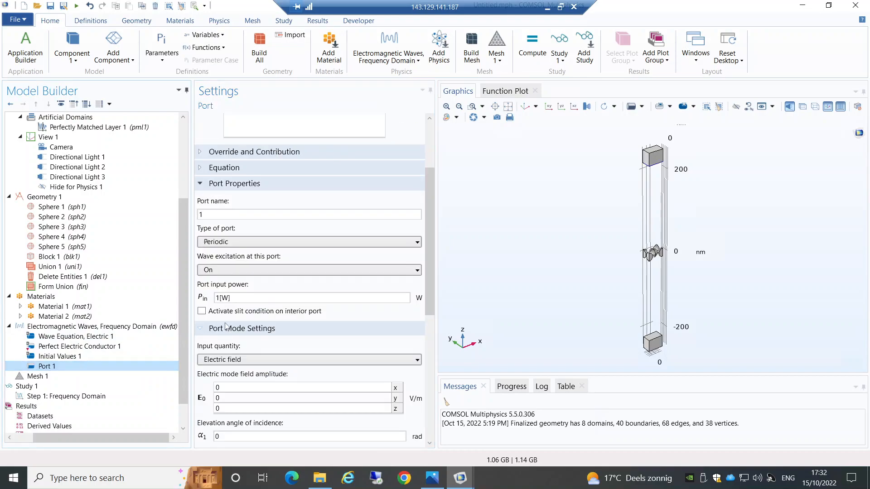
{"action": "left_click", "coordinate": [198, 297]}
{"action": "type", "text": "P"}
Set the electric mode field amplitude of Port 1 to E0x in x and E0y in y.
{"action": "scroll", "coordinate": [426, 294], "scroll_direction": "down", "scroll_amount": 3}
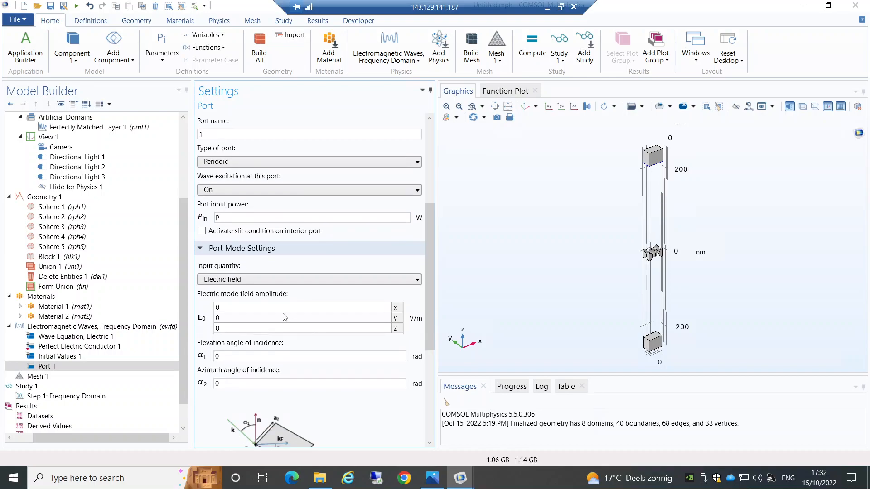
{"action": "left_click", "coordinate": [270, 310]}
{"action": "left_click", "coordinate": [270, 309]}
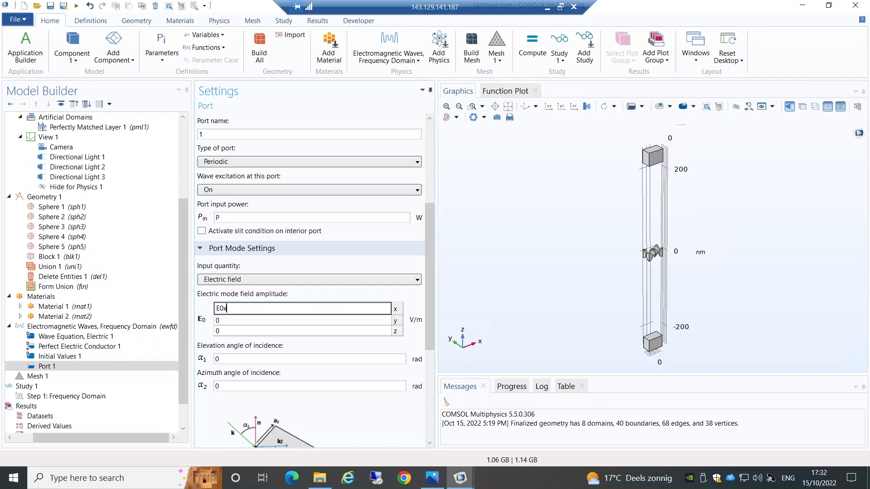
{"action": "left_click", "coordinate": [251, 323]}
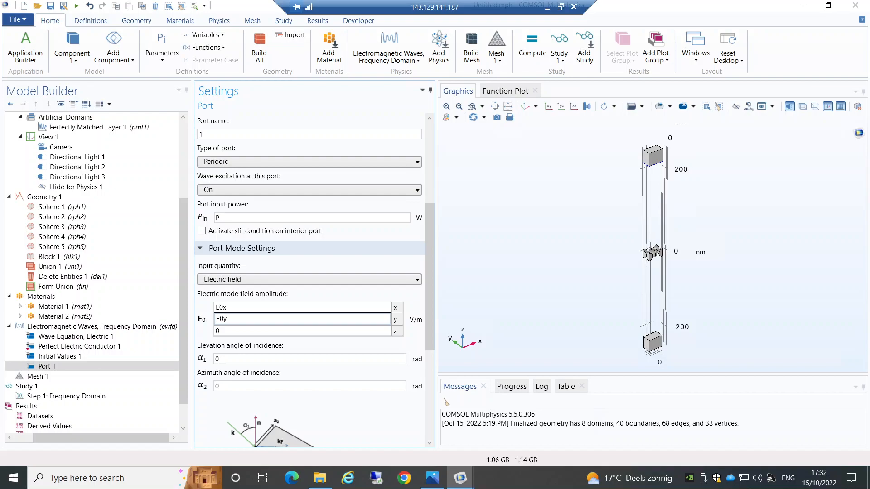
{"action": "scroll", "coordinate": [426, 338], "scroll_direction": "down", "scroll_amount": 3}
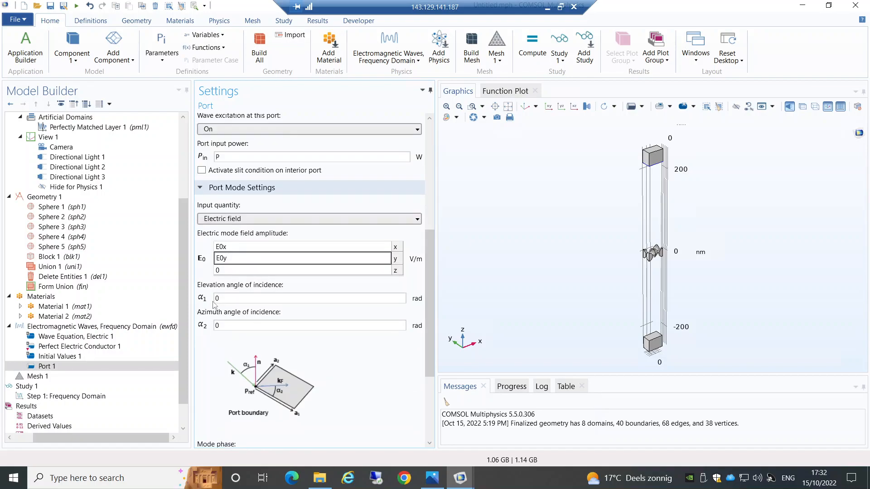
Check the angle names in Parameters 1, and set Port 1's elevation angle of incidence to theta and azimuth angle to phi.
{"action": "key", "text": "Tab"}
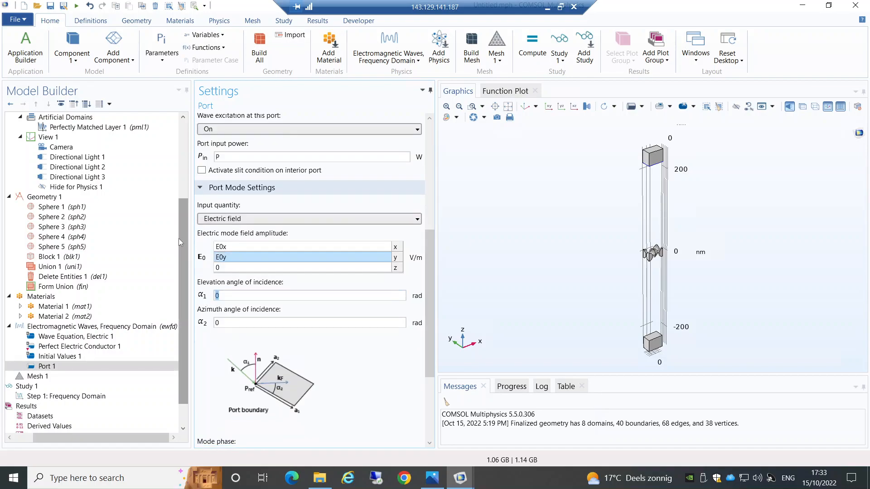
{"action": "left_click_drag", "start_coordinate": [178, 238], "coordinate": [181, 133]}
{"action": "left_click", "coordinate": [104, 137]}
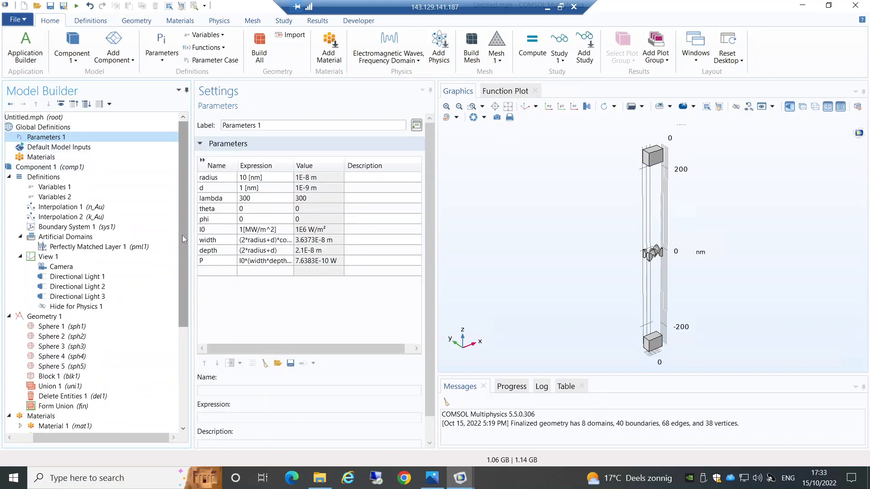
{"action": "left_click_drag", "start_coordinate": [183, 250], "coordinate": [182, 327]}
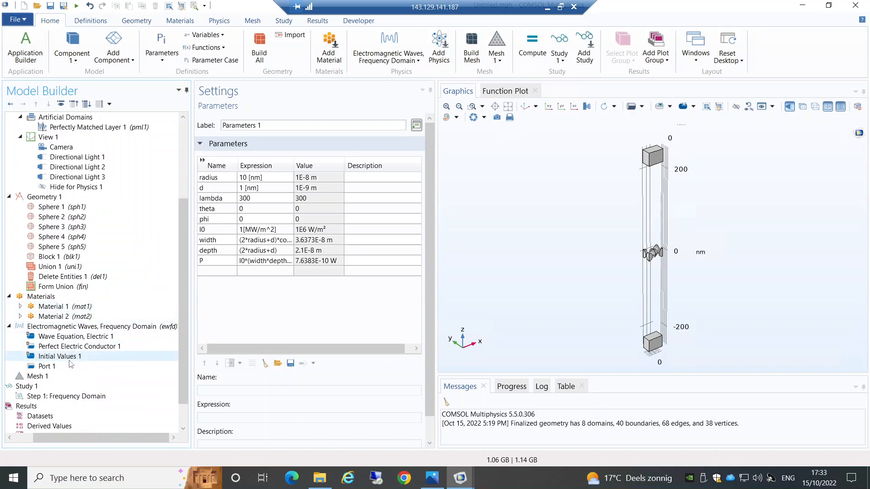
{"action": "left_click", "coordinate": [69, 365]}
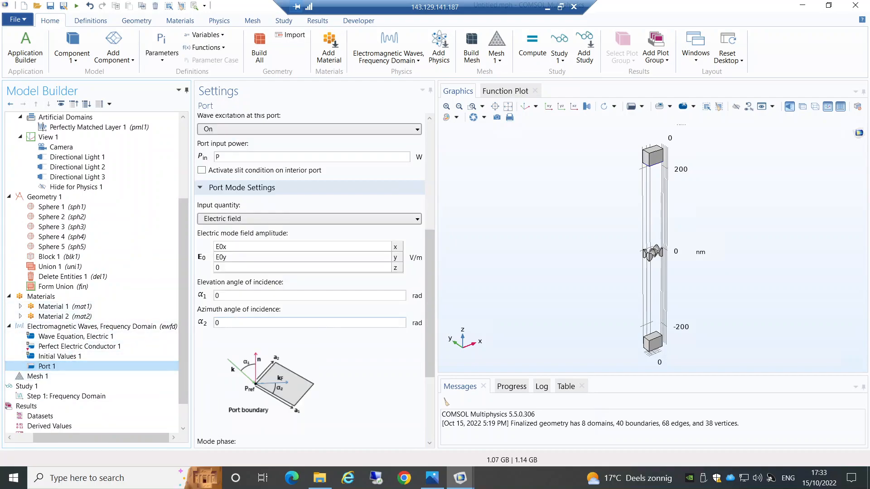
{"action": "left_click_drag", "start_coordinate": [221, 296], "coordinate": [205, 287]}
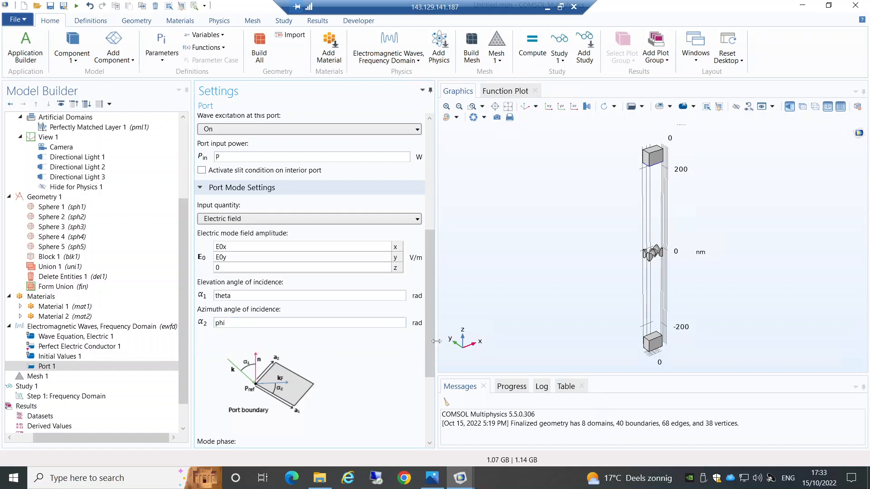
Set the real part of Port 1's refractive index to 1.33 for the automatic diffraction order calculation.
{"action": "left_click_drag", "start_coordinate": [427, 342], "coordinate": [433, 407]}
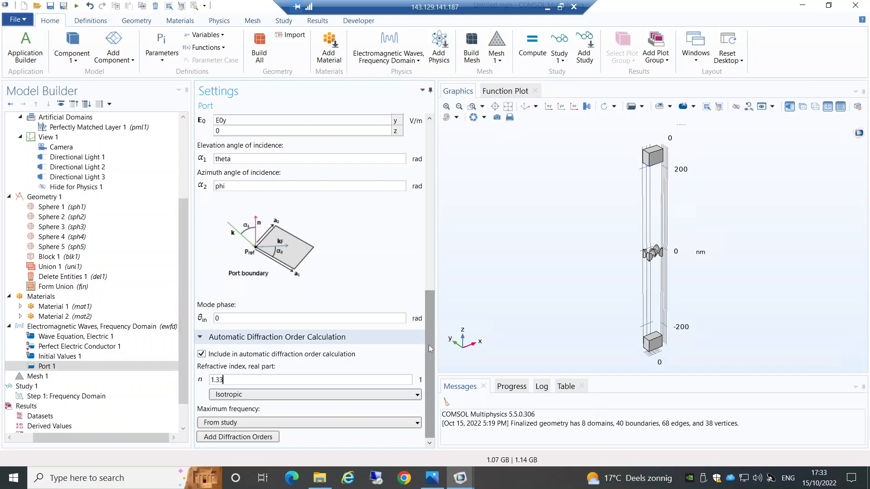
{"action": "left_click_drag", "start_coordinate": [429, 344], "coordinate": [463, 421]}
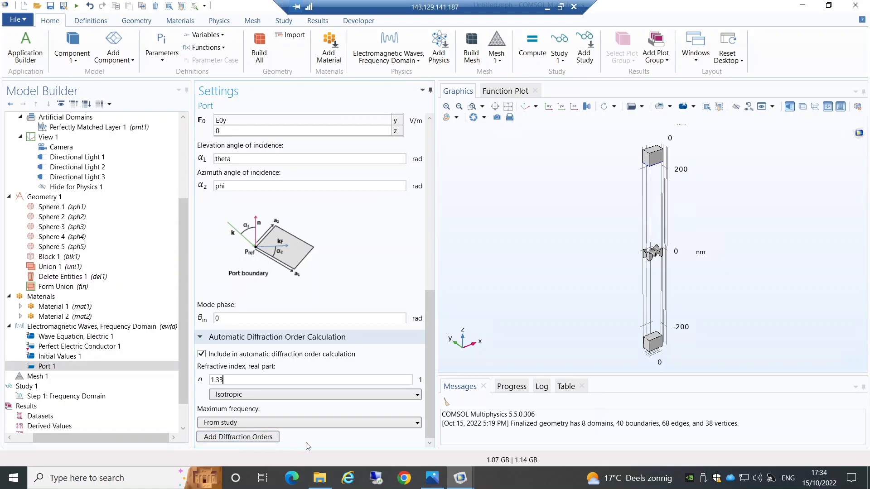
{"action": "scroll", "coordinate": [433, 255], "scroll_direction": "up", "scroll_amount": 1}
{"action": "left_click_drag", "start_coordinate": [433, 252], "coordinate": [430, 429]}
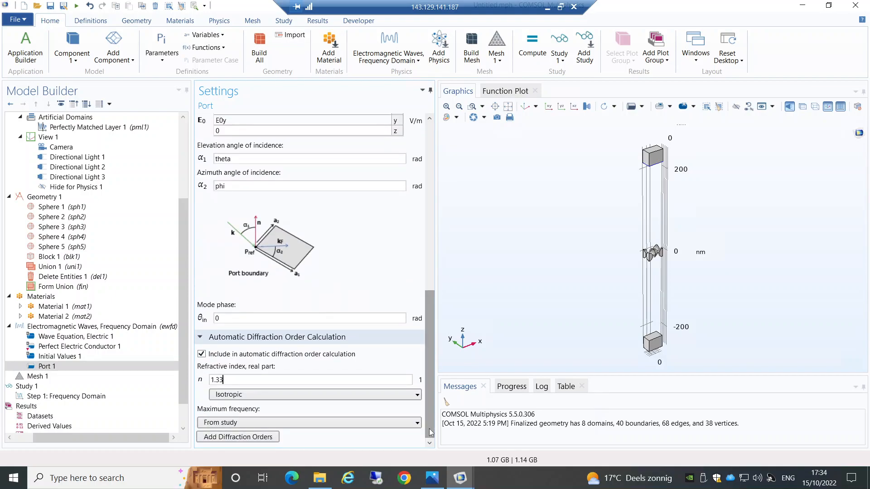
Add a second port of type Periodic on the upper face of the lower end block, boundary 6.
{"action": "right_click", "coordinate": [106, 327]}
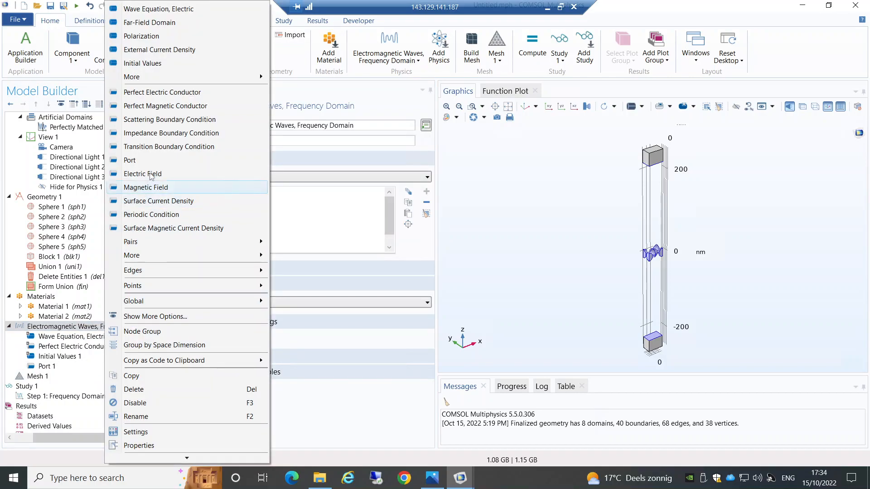
{"action": "left_click", "coordinate": [149, 160]}
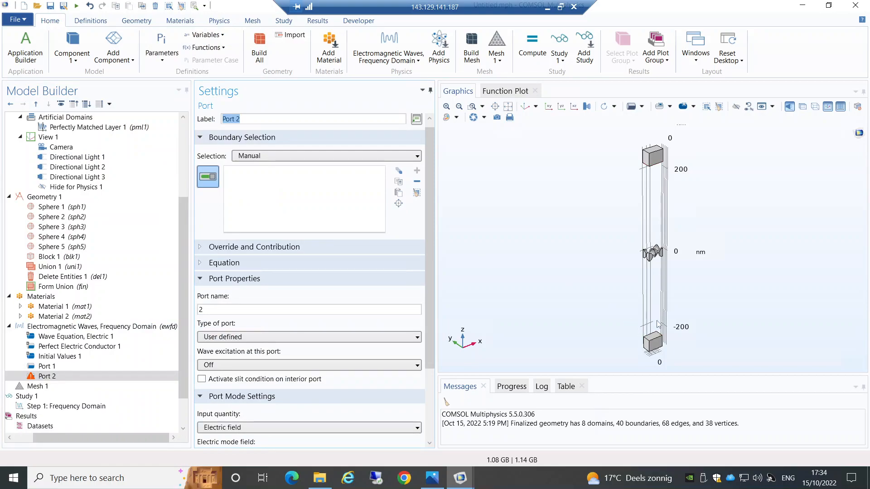
{"action": "left_click", "coordinate": [652, 339]}
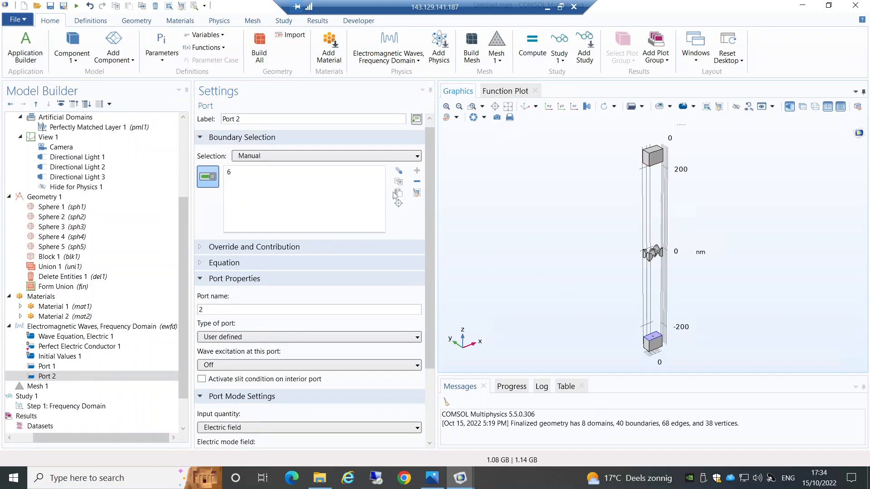
{"action": "left_click_drag", "start_coordinate": [431, 223], "coordinate": [435, 261]}
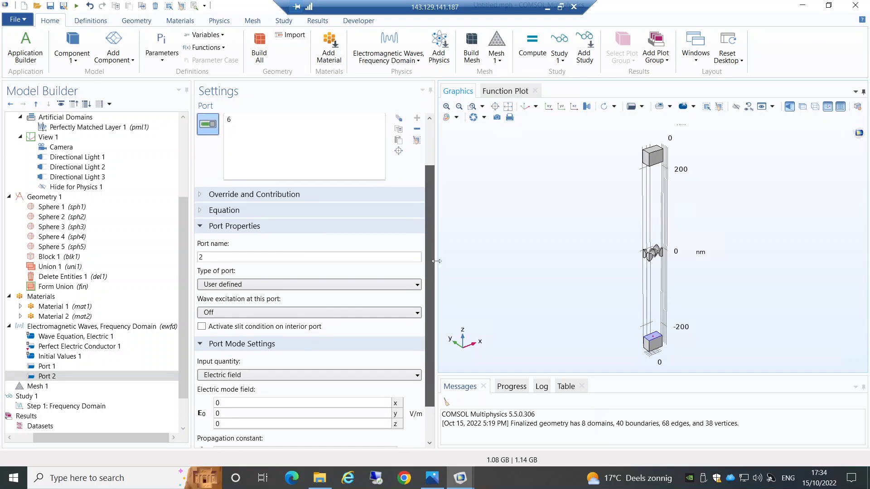
{"action": "left_click", "coordinate": [382, 287]}
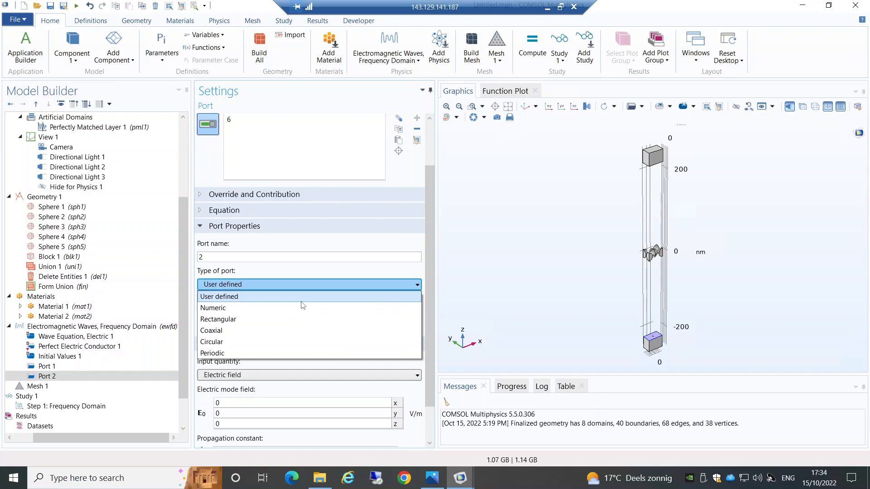
{"action": "left_click", "coordinate": [275, 353]}
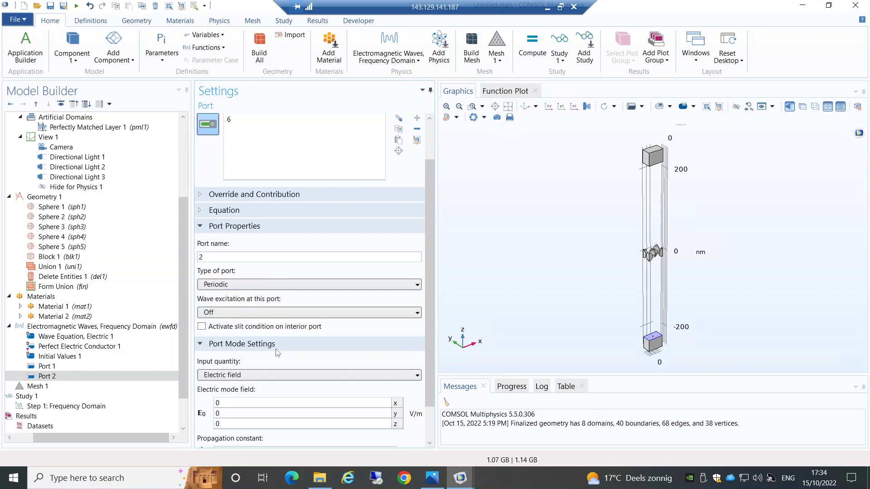
Compare with Port 1 and set Port 2's electric mode field amplitude to E0x in x and E0y in y.
{"action": "left_click", "coordinate": [65, 366]}
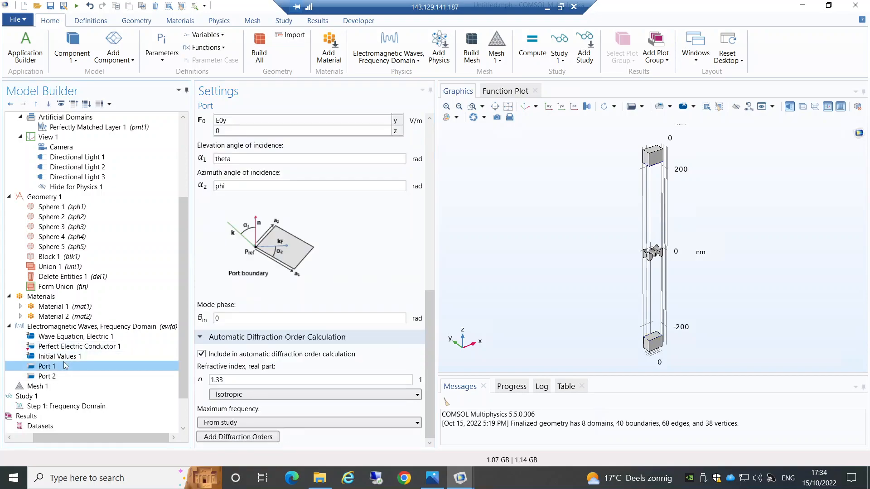
{"action": "left_click", "coordinate": [433, 286]}
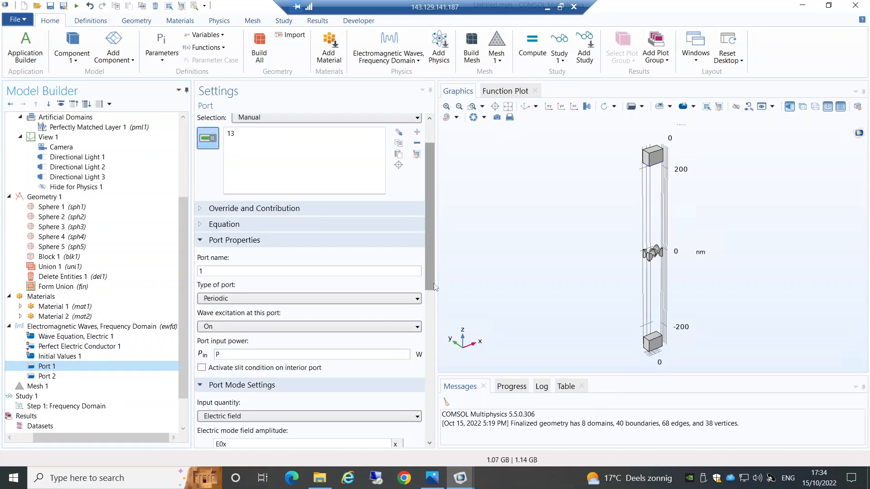
{"action": "left_click", "coordinate": [47, 376]}
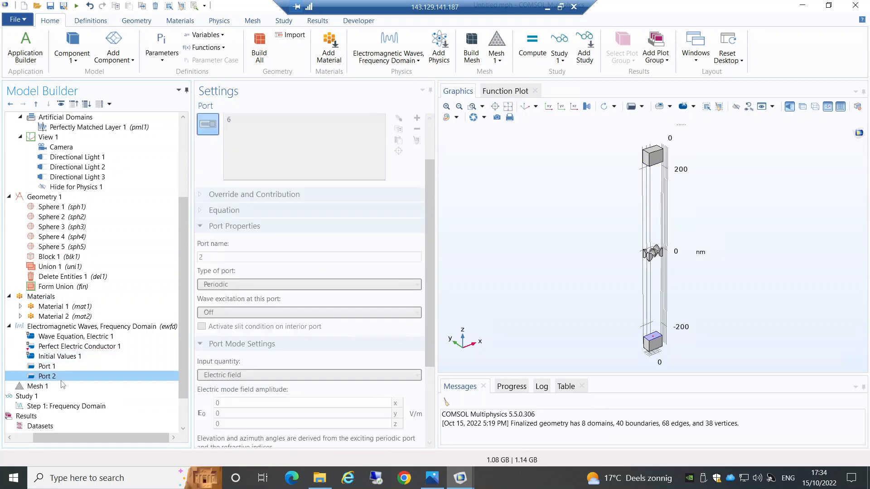
{"action": "scroll", "coordinate": [431, 295], "scroll_direction": "down", "scroll_amount": 2}
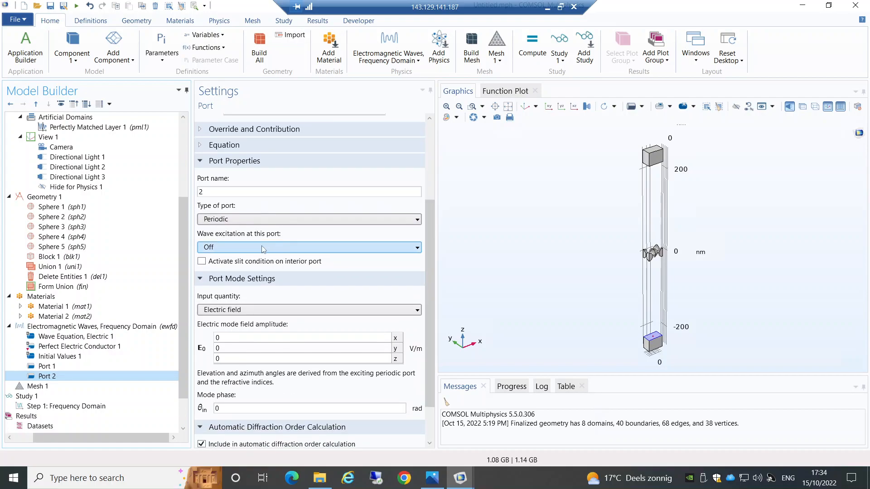
{"action": "double_click", "coordinate": [218, 338]}
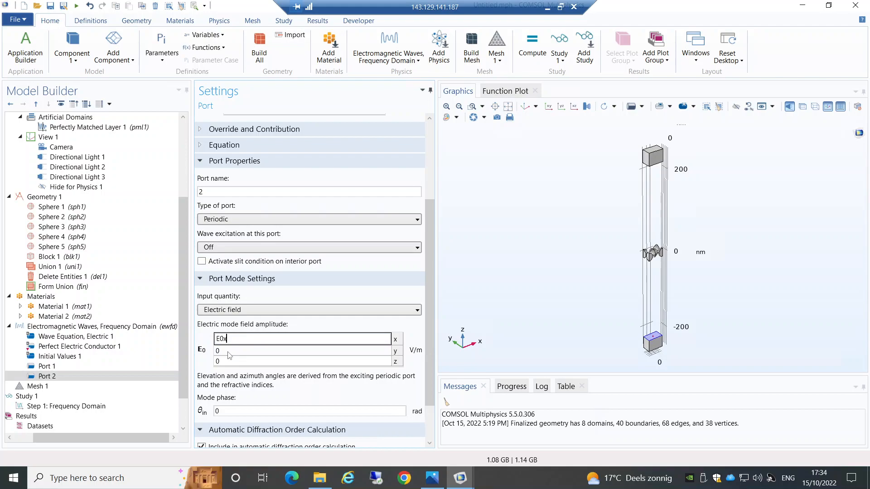
{"action": "key", "text": "Tab"}
{"action": "type", "text": "W"}
{"action": "key", "text": "BackSpace"}
{"action": "type", "text": "E0y"}
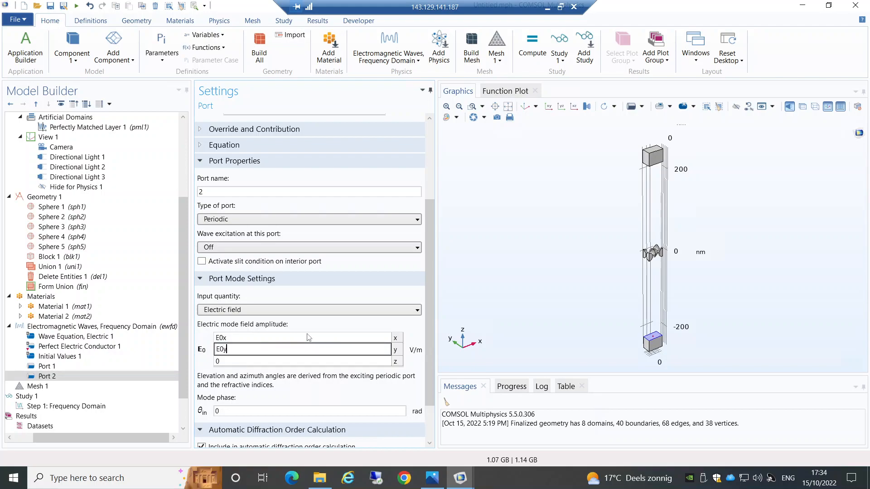
{"action": "left_click", "coordinate": [312, 361]}
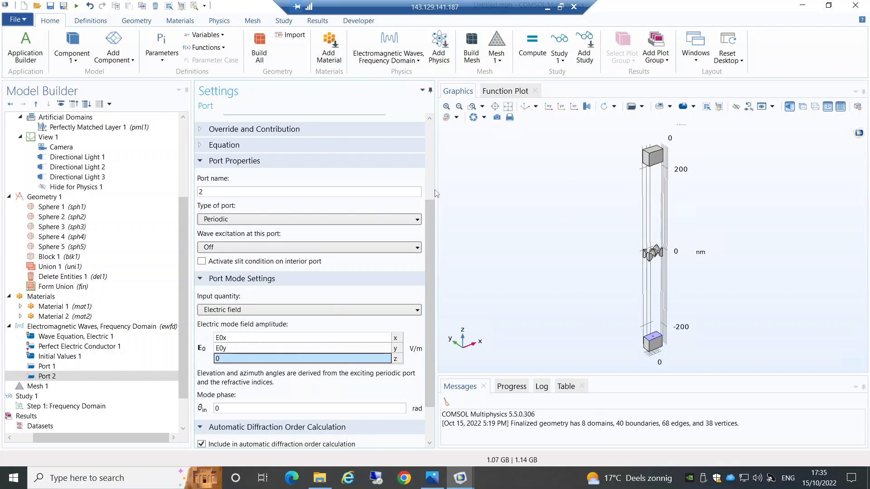
Set the real part of Port 2's refractive index to 1.33.
{"action": "left_click_drag", "start_coordinate": [434, 216], "coordinate": [428, 233]}
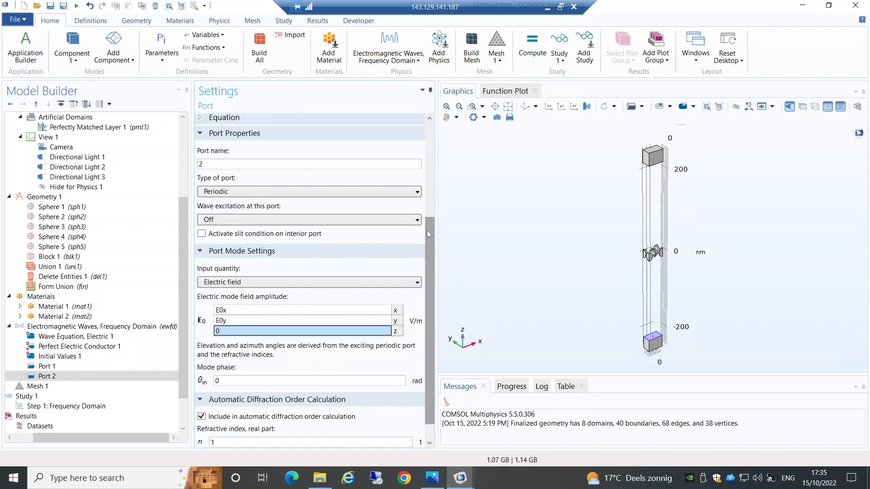
{"action": "left_click", "coordinate": [236, 442]}
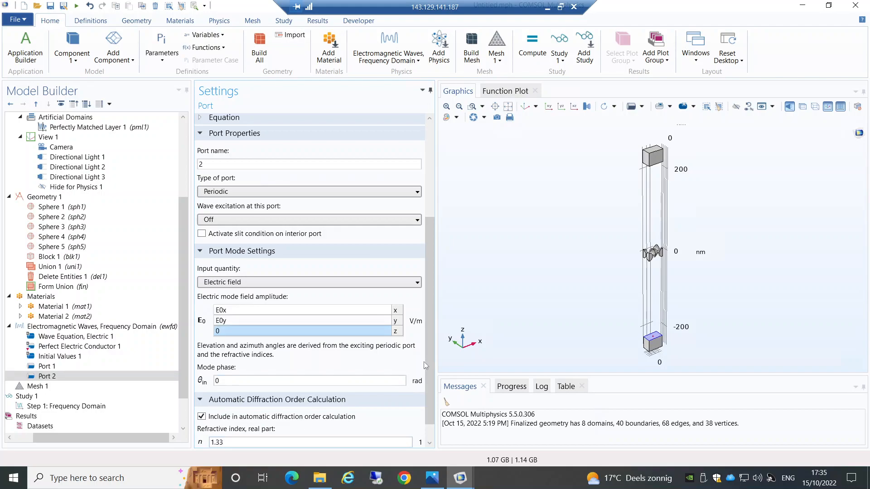
{"action": "scroll", "coordinate": [428, 358], "scroll_direction": "down", "scroll_amount": 1}
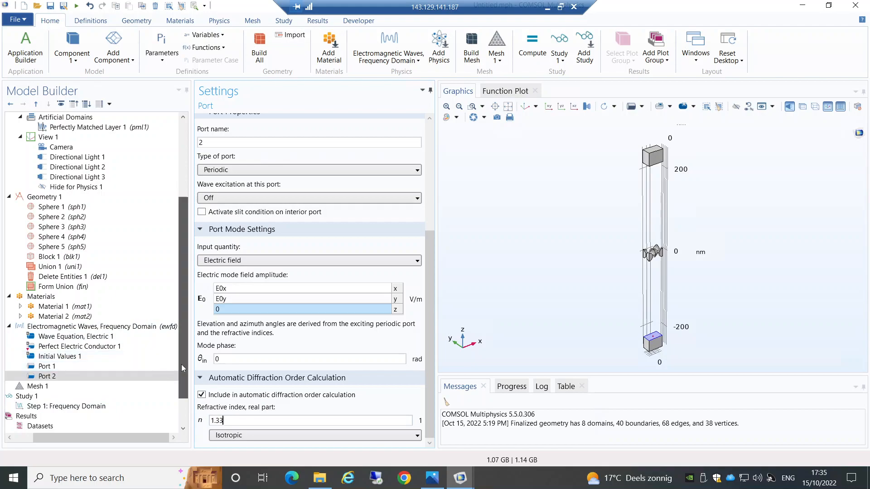
Add a Periodic Condition to the Electromagnetic Waves, Frequency Domain physics.
{"action": "left_click_drag", "start_coordinate": [181, 364], "coordinate": [184, 381]}
{"action": "left_click", "coordinate": [114, 307]}
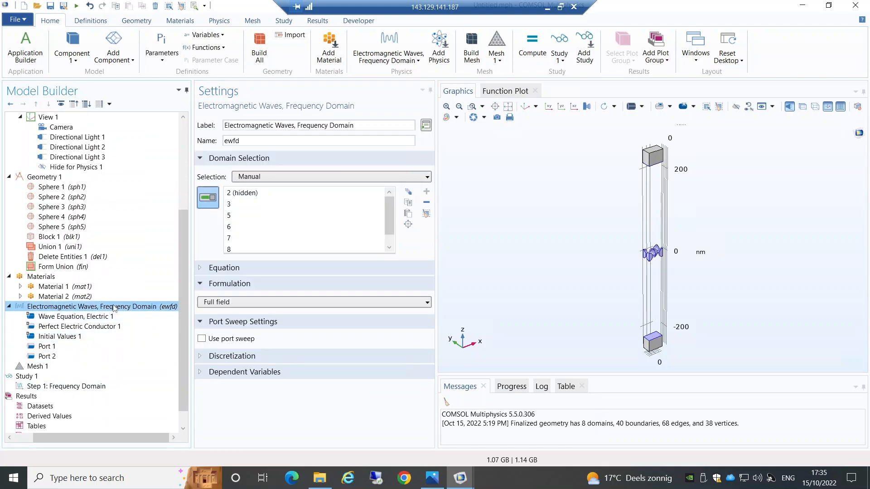
{"action": "right_click", "coordinate": [114, 307]}
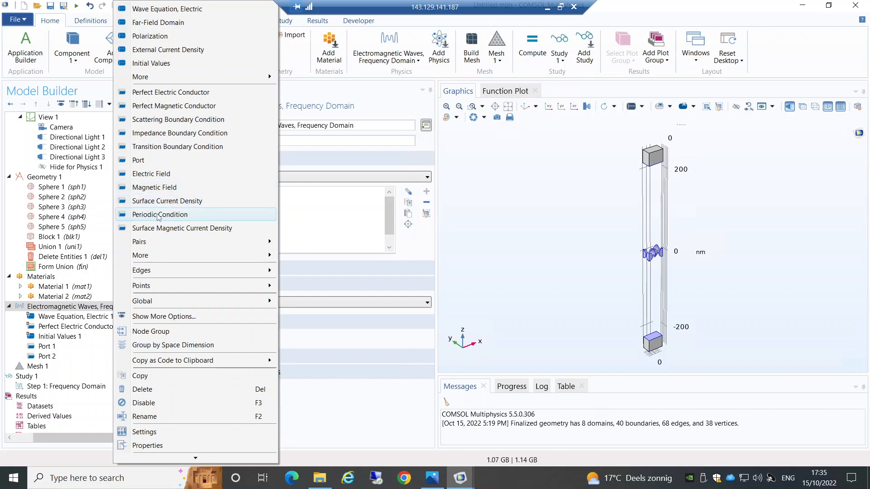
{"action": "left_click", "coordinate": [158, 214]}
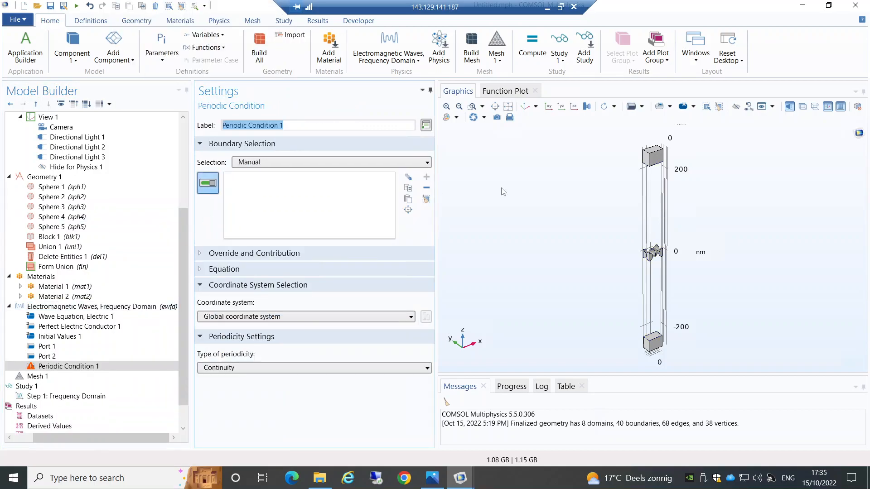
Delete all hide nodes from the view to show the complete unit cell around the nanospheres.
{"action": "left_click", "coordinate": [748, 106]}
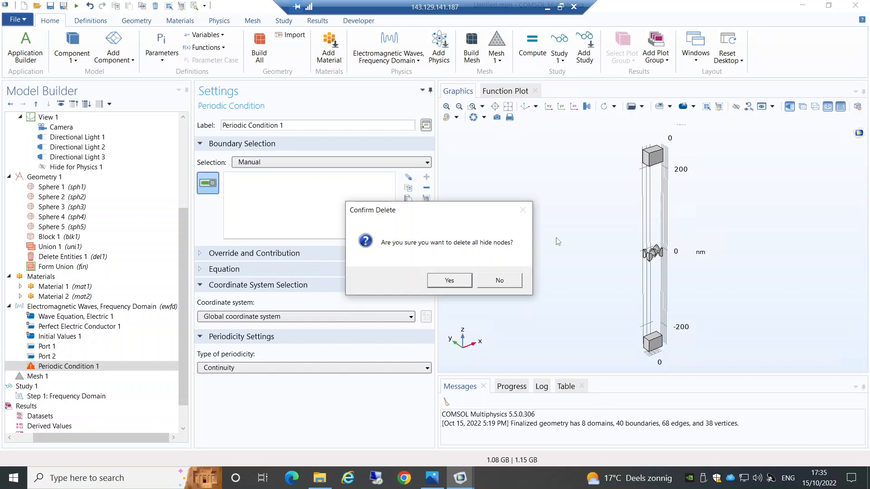
{"action": "left_click", "coordinate": [449, 280]}
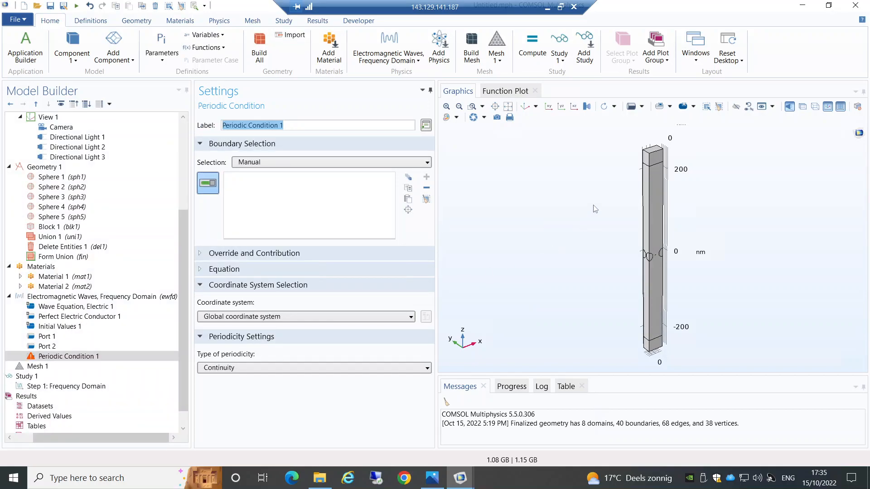
{"action": "left_click", "coordinate": [609, 219]}
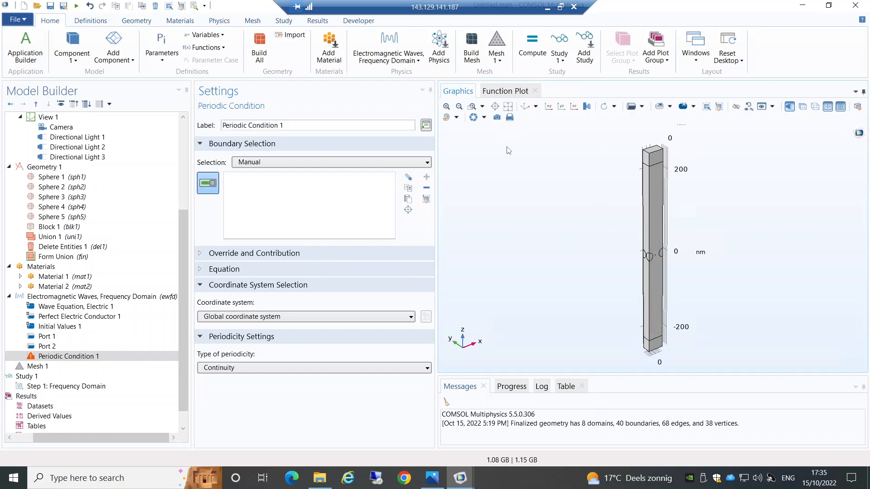
{"action": "left_click", "coordinate": [472, 106]}
{"action": "left_click_drag", "start_coordinate": [635, 237], "coordinate": [653, 265]}
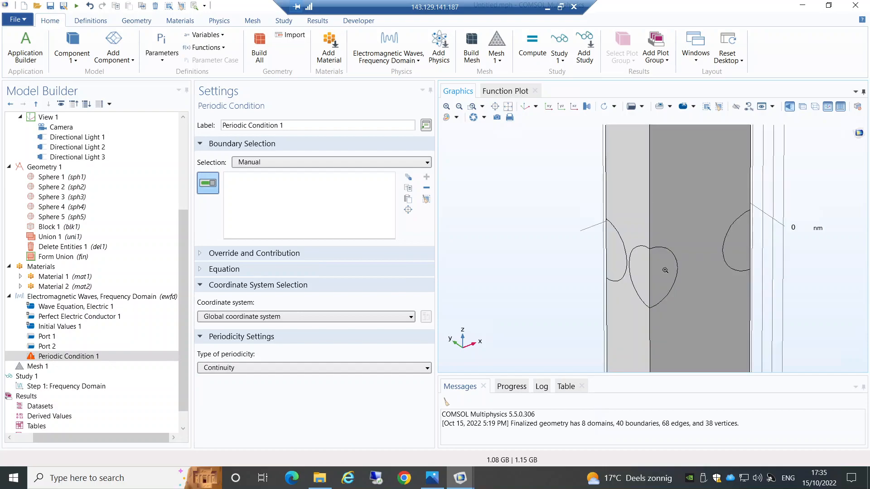
Assign the two opposite side faces perpendicular to x, including the nanosphere cross-sections (boundaries 4, 7, 15, 37, 38, 40), to Periodic Condition 1.
{"action": "left_click", "coordinate": [620, 255]}
{"action": "left_click", "coordinate": [629, 180]}
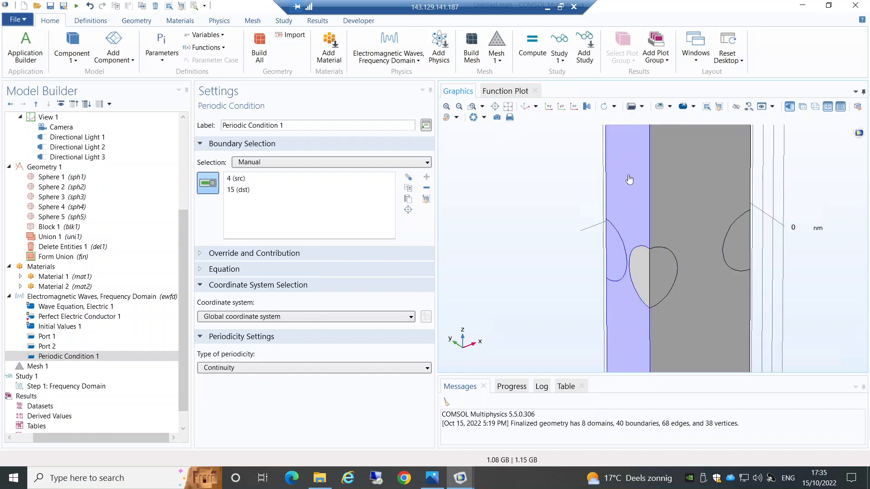
{"action": "left_click", "coordinate": [638, 261]}
{"action": "left_click_drag", "start_coordinate": [638, 262], "coordinate": [658, 260]}
{"action": "left_click", "coordinate": [591, 202]}
{"action": "left_click", "coordinate": [641, 269]}
{"action": "left_click", "coordinate": [641, 269]}
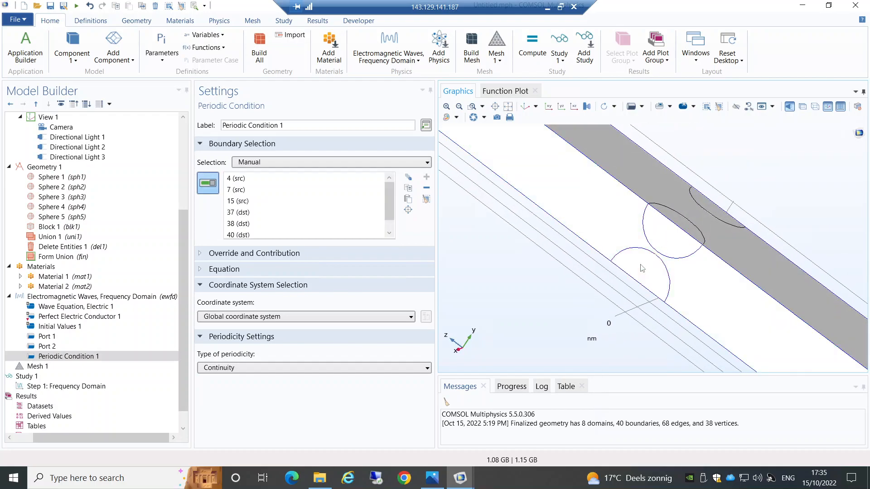
Set Periodic Condition 1 to Floquet periodicity with the k-vector taken from the periodic port.
{"action": "left_click", "coordinate": [525, 108]}
{"action": "left_click_drag", "start_coordinate": [544, 184], "coordinate": [441, 190]}
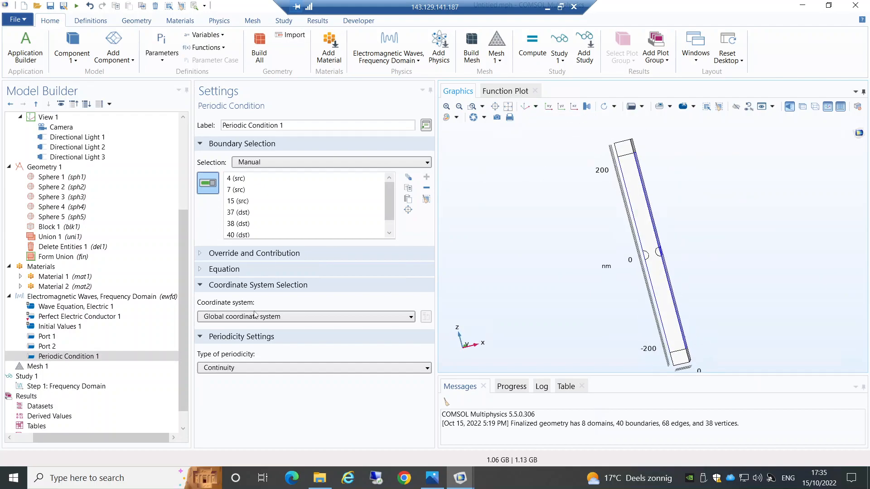
{"action": "left_click", "coordinate": [267, 368]}
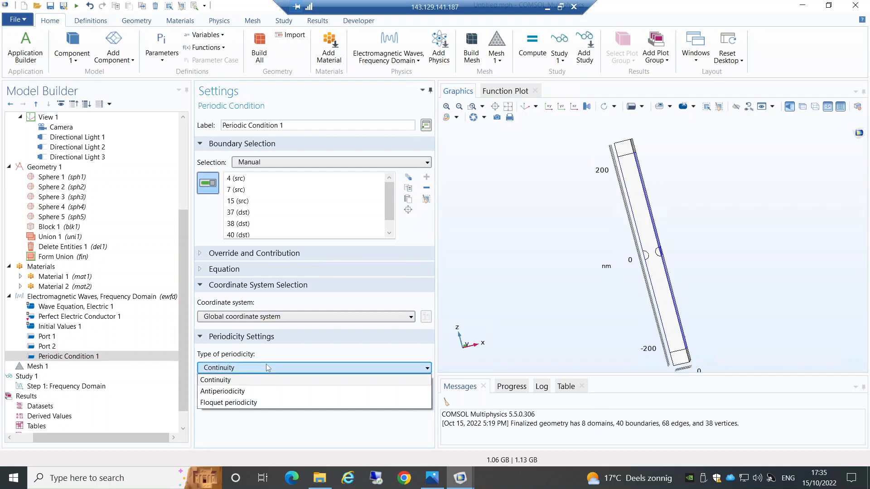
{"action": "left_click", "coordinate": [264, 399]}
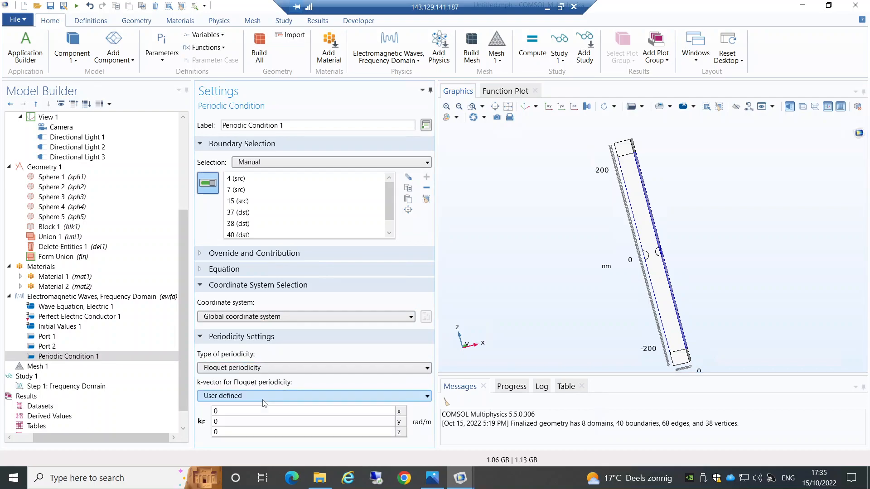
{"action": "left_click", "coordinate": [322, 396]}
{"action": "left_click", "coordinate": [301, 419]}
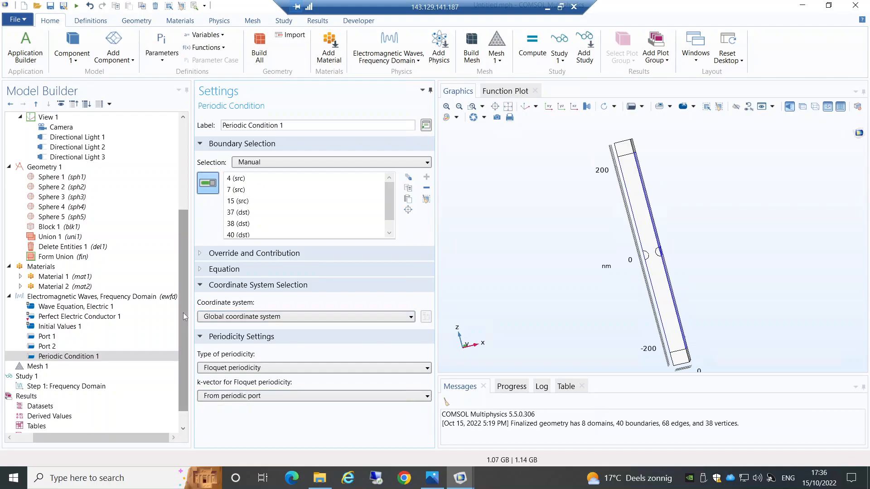
Add a second Periodic Condition to the Electromagnetic Waves, Frequency Domain physics.
{"action": "left_click", "coordinate": [77, 357]}
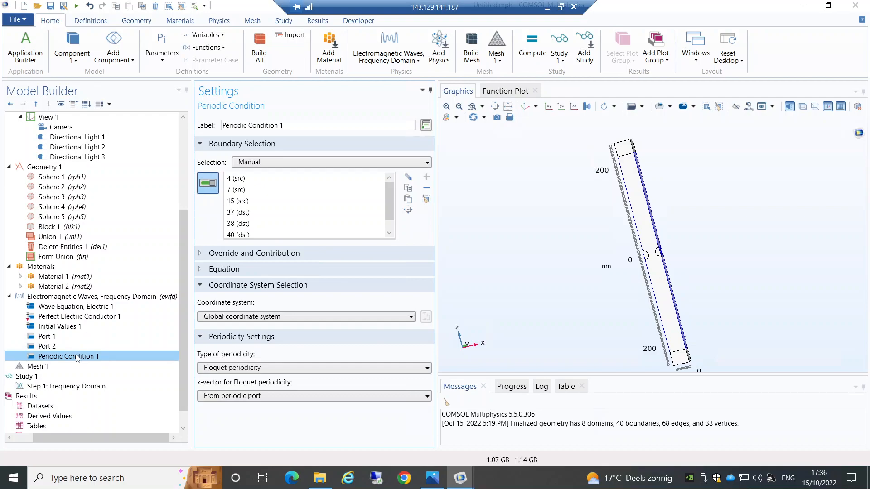
{"action": "left_click", "coordinate": [83, 298]}
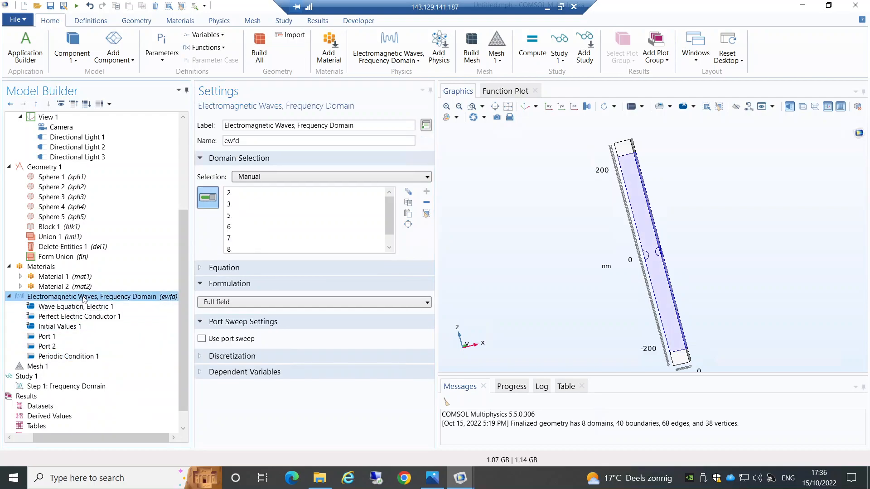
{"action": "right_click", "coordinate": [84, 299]}
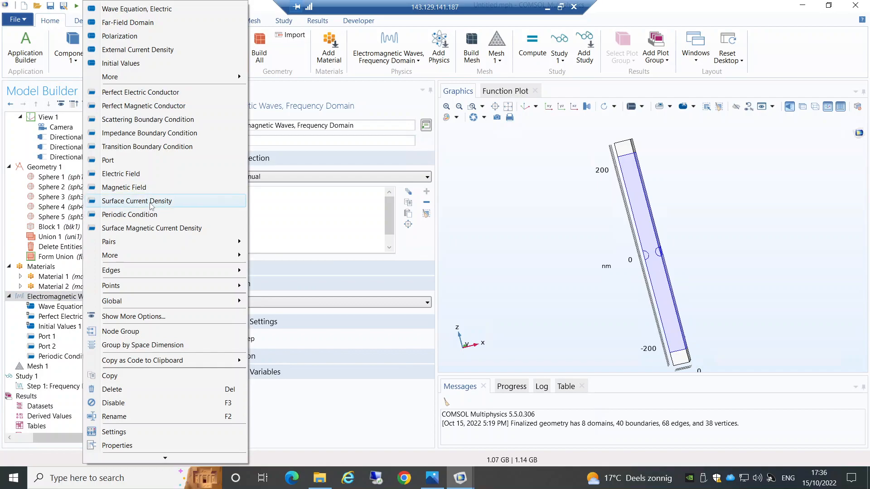
{"action": "left_click", "coordinate": [136, 214]}
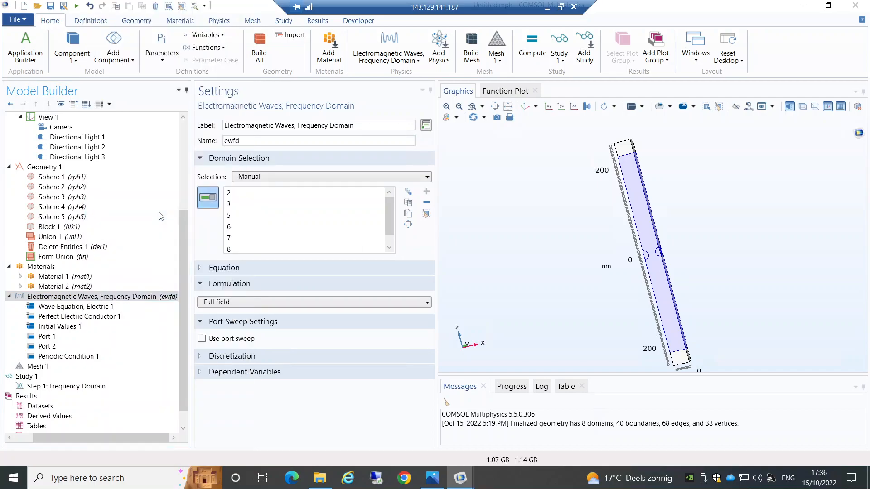
Assign the two opposite side faces perpendicular to y, including the nanosphere cross-sections (boundaries 5, 8, 30, 19, 20, 35), to Periodic Condition 2.
{"action": "left_click", "coordinate": [524, 106]}
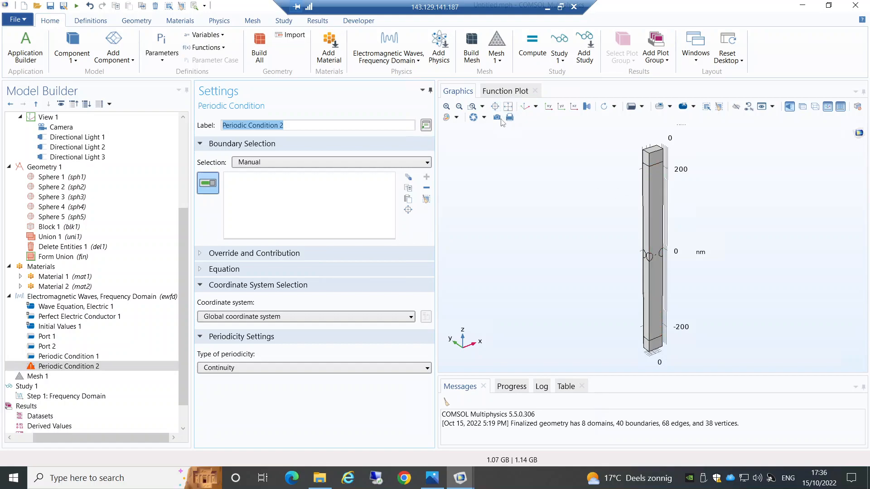
{"action": "left_click", "coordinate": [472, 106]}
{"action": "left_click_drag", "start_coordinate": [638, 235], "coordinate": [679, 274]}
{"action": "left_click", "coordinate": [627, 199]}
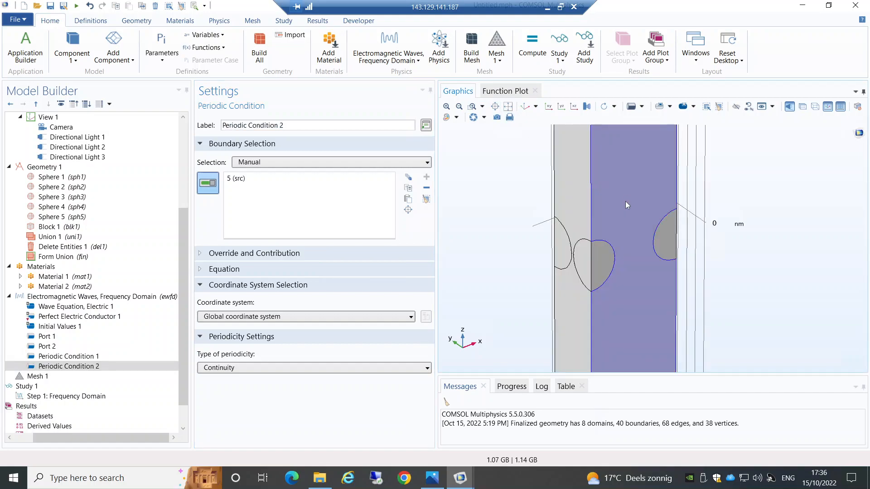
{"action": "left_click", "coordinate": [606, 263]}
{"action": "left_click", "coordinate": [665, 233]}
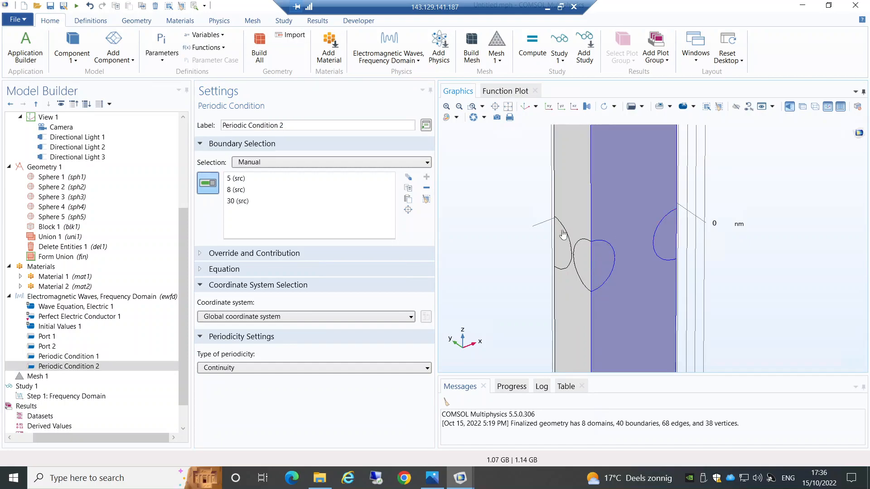
{"action": "left_click_drag", "start_coordinate": [487, 225], "coordinate": [590, 271]}
{"action": "left_click", "coordinate": [588, 218]}
{"action": "left_click", "coordinate": [651, 205]}
{"action": "left_click", "coordinate": [651, 205]}
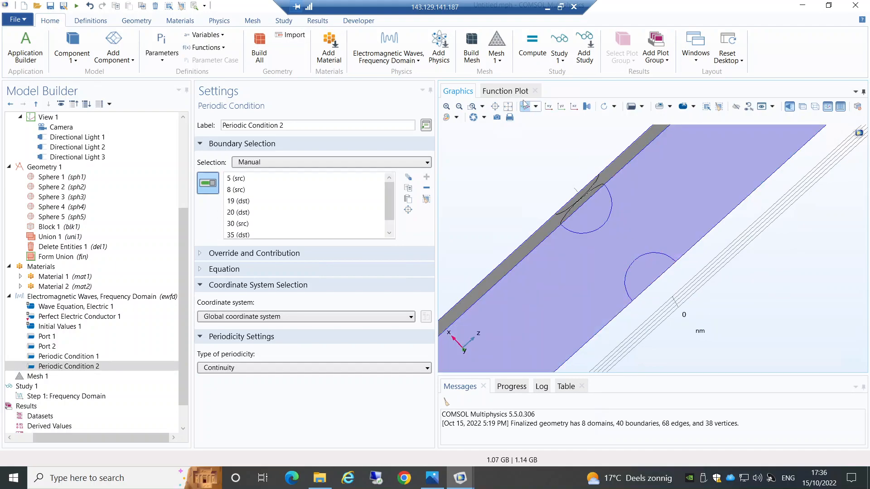
Set Periodic Condition 2 to Floquet periodicity with the k-vector taken from the periodic port.
{"action": "left_click", "coordinate": [524, 107]}
{"action": "left_click", "coordinate": [388, 368]}
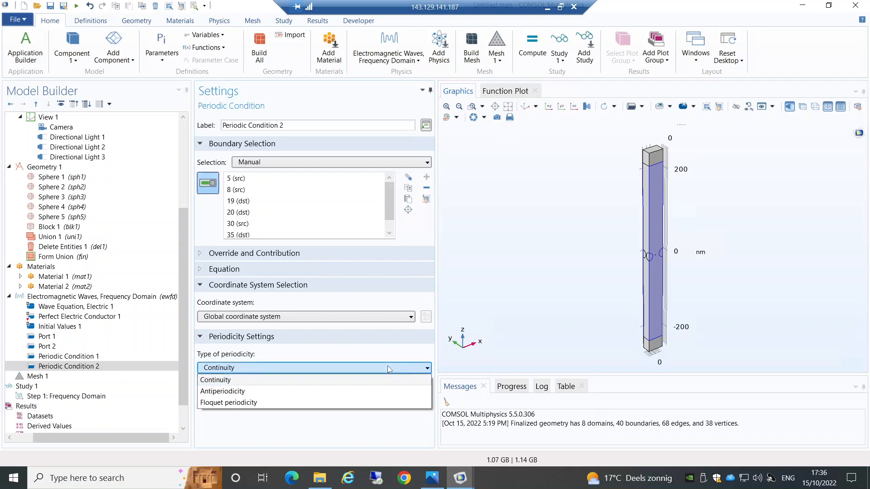
{"action": "left_click", "coordinate": [349, 401]}
{"action": "left_click", "coordinate": [320, 396]}
{"action": "left_click", "coordinate": [301, 419]}
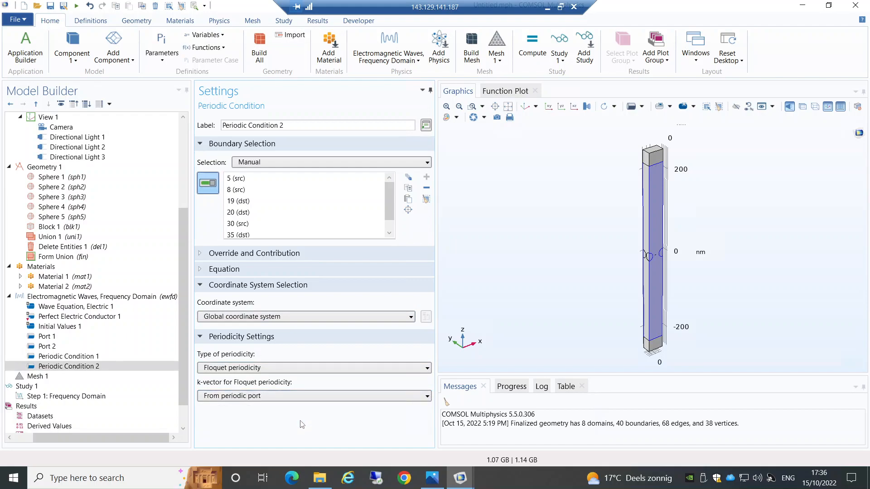
Review the Electromagnetic Waves physics and its conductor, initial values, port and periodic condition settings.
{"action": "scroll", "coordinate": [181, 257], "scroll_direction": "down", "scroll_amount": 1}
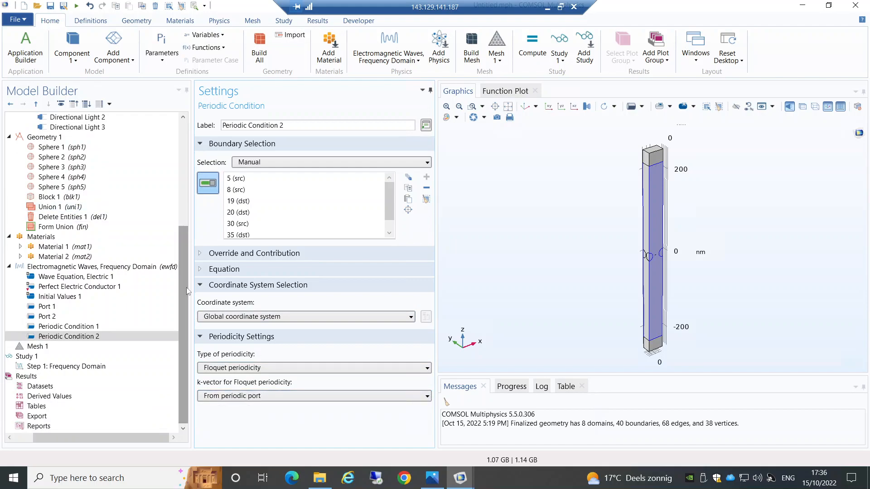
{"action": "left_click", "coordinate": [105, 268]}
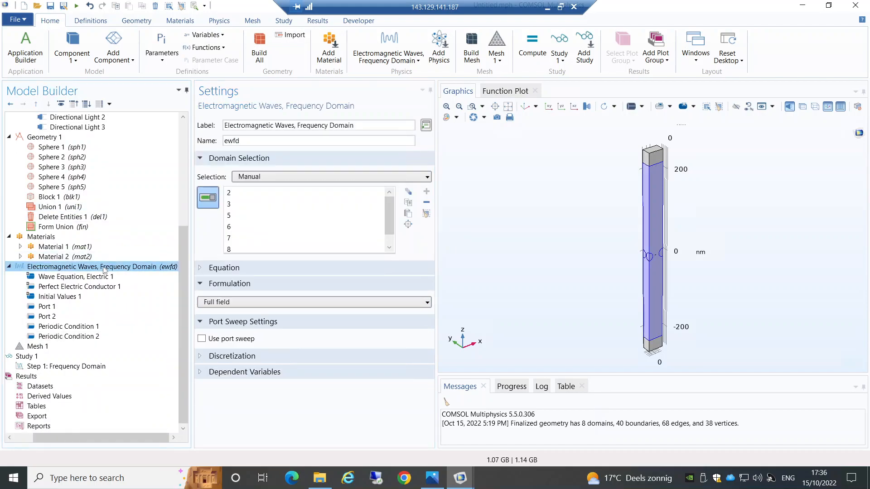
{"action": "left_click", "coordinate": [84, 287]}
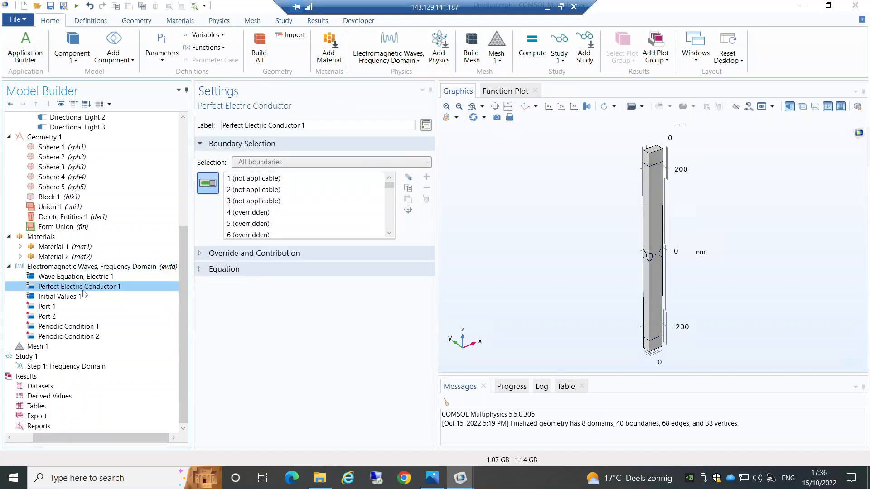
{"action": "left_click", "coordinate": [83, 296]}
{"action": "left_click", "coordinate": [83, 306]}
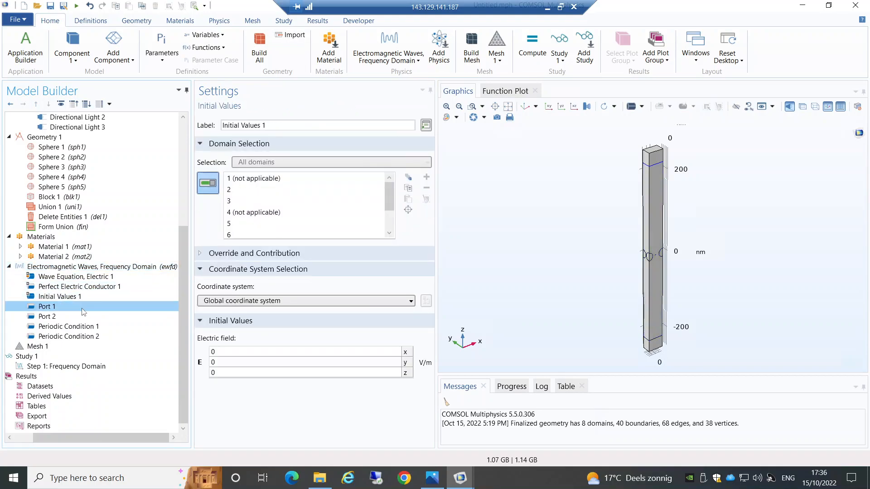
{"action": "left_click", "coordinate": [83, 317]}
{"action": "left_click", "coordinate": [90, 327]}
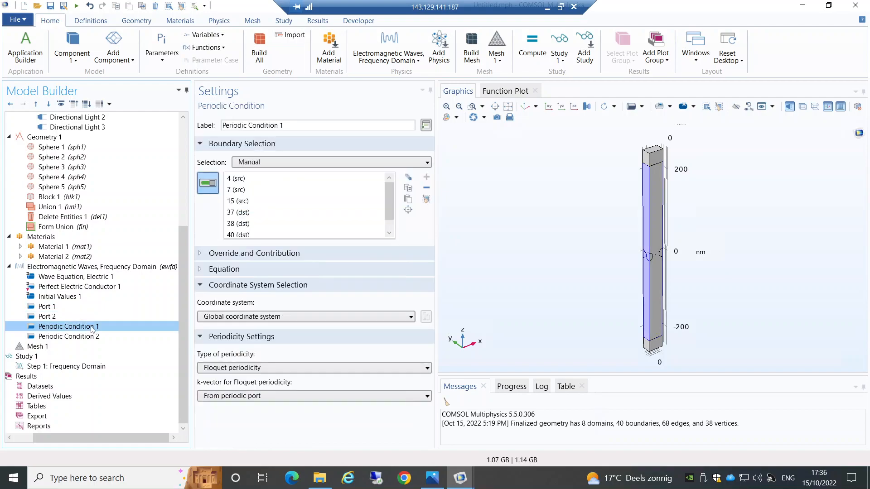
{"action": "left_click", "coordinate": [96, 336]}
{"action": "left_click", "coordinate": [109, 268]}
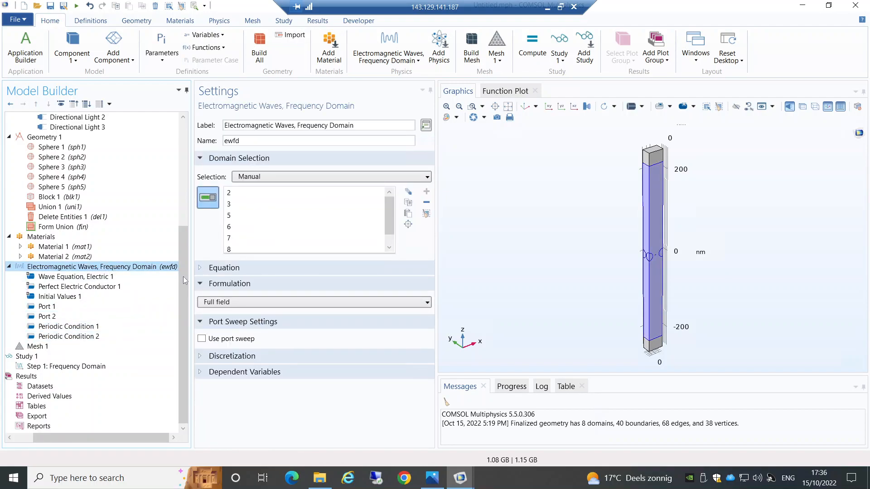
Open the Mesh 1 settings and examine the opposing side faces of the unit cell around the nanospheres.
{"action": "left_click", "coordinate": [41, 347]}
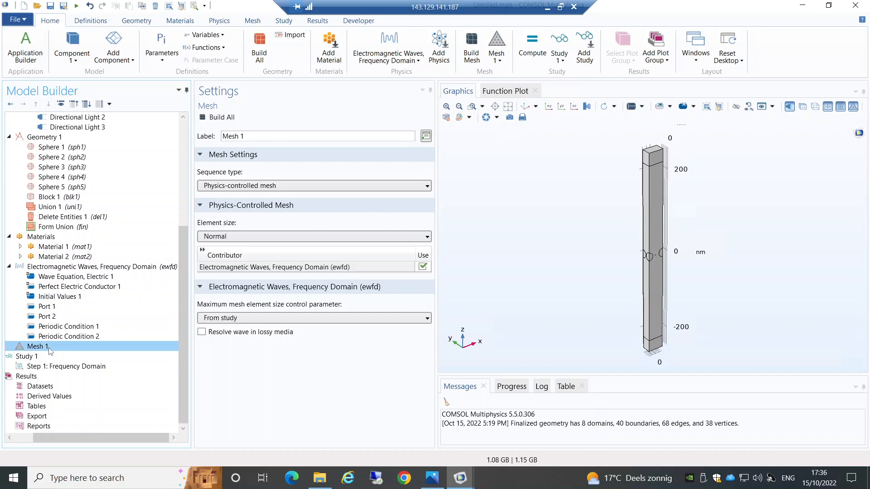
{"action": "left_click", "coordinate": [471, 106]}
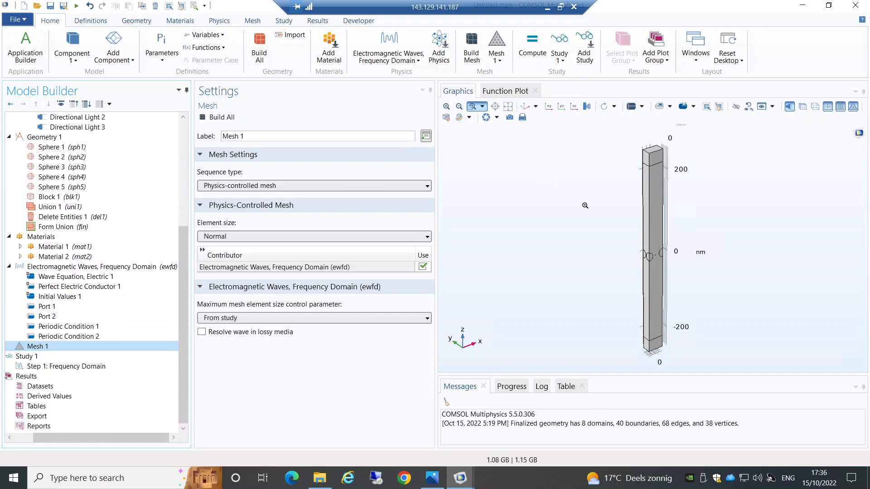
{"action": "left_click_drag", "start_coordinate": [628, 214], "coordinate": [671, 295]}
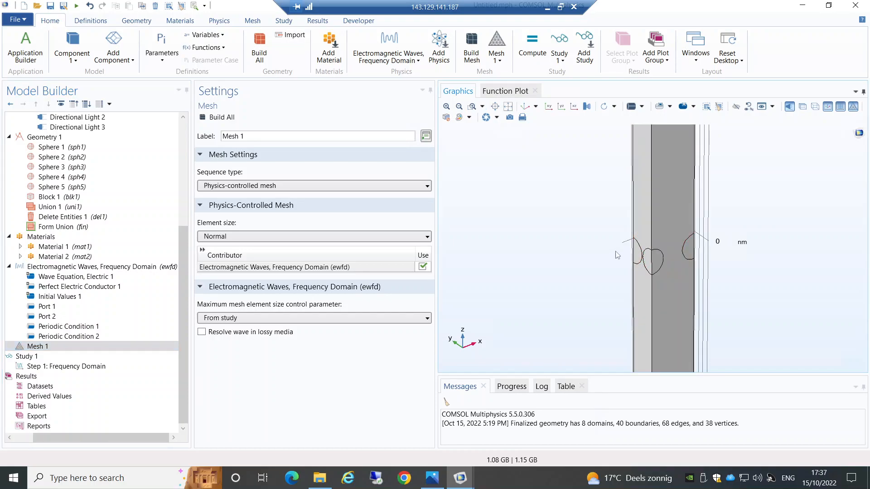
{"action": "left_click_drag", "start_coordinate": [641, 276], "coordinate": [669, 281]}
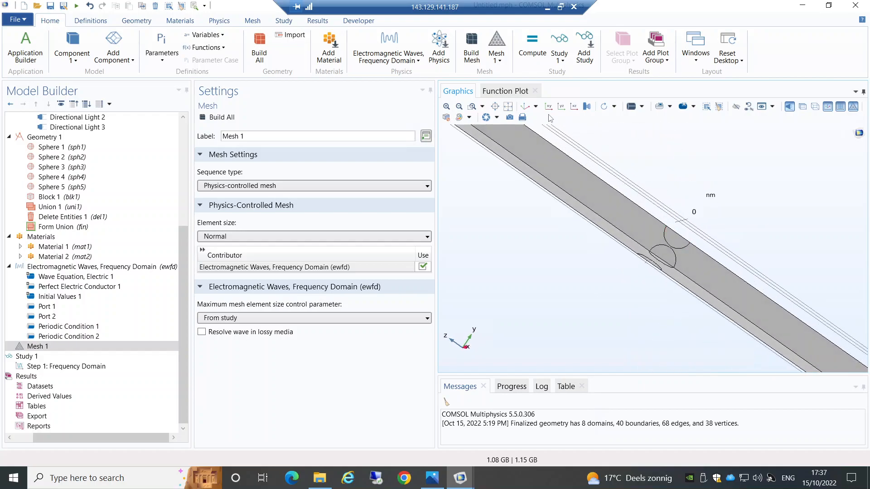
{"action": "left_click", "coordinate": [524, 106]}
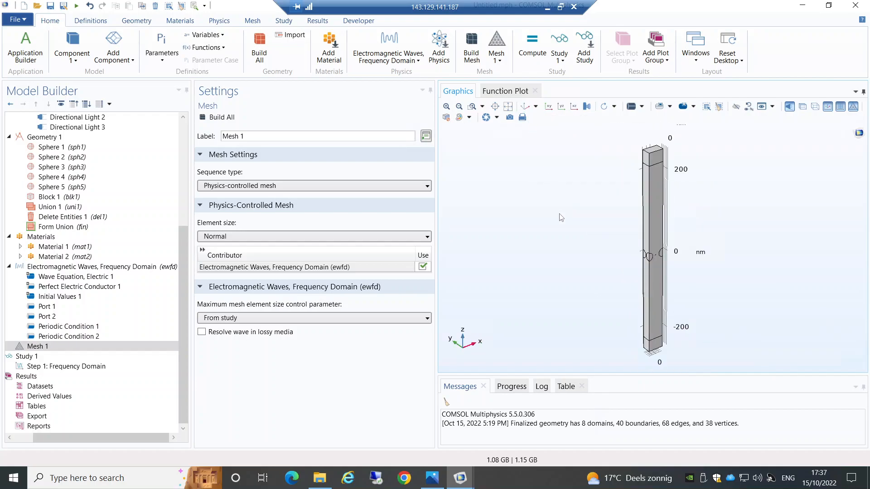
{"action": "mouse_move", "coordinate": [592, 263]}
{"action": "left_mouse_down"}
{"action": "mouse_move", "coordinate": [574, 256]}
{"action": "mouse_move", "coordinate": [593, 243]}
{"action": "left_mouse_up"}
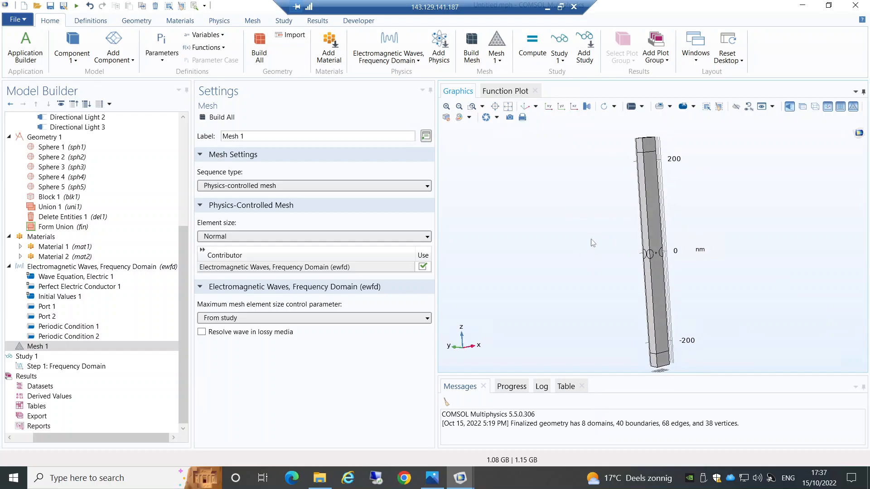
{"action": "left_click", "coordinate": [524, 106]}
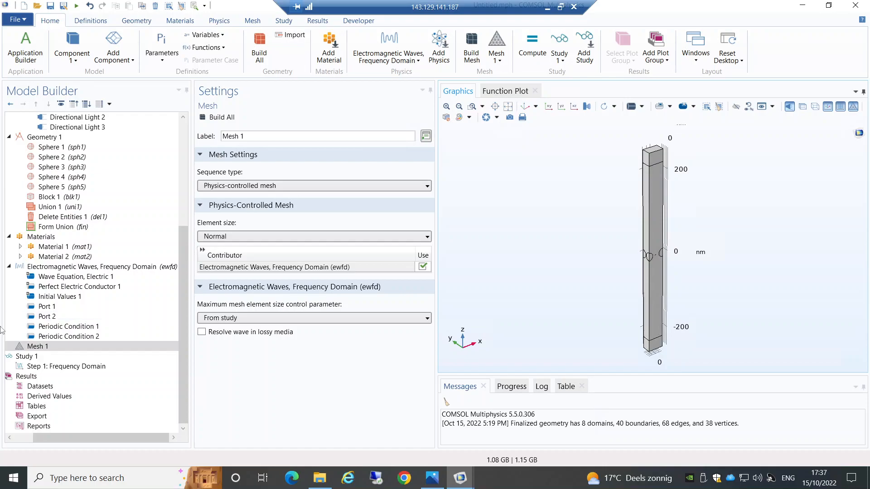
Add a Free Triangular operation to Mesh 1.
{"action": "left_click", "coordinate": [27, 346]}
{"action": "right_click", "coordinate": [28, 347]}
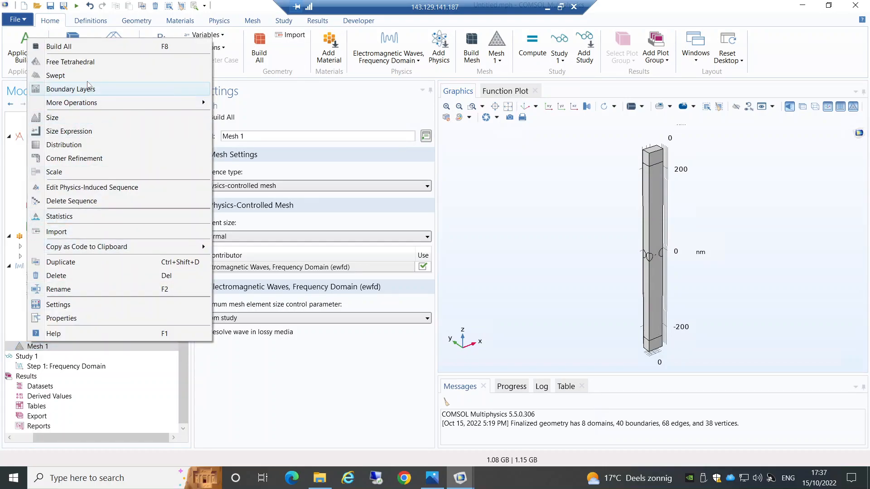
{"action": "mouse_move", "coordinate": [160, 103]}
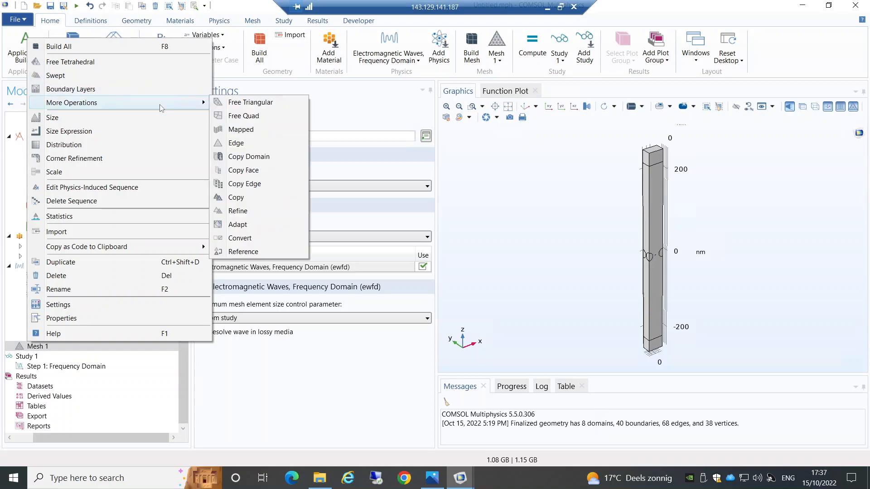
{"action": "left_click", "coordinate": [248, 103]}
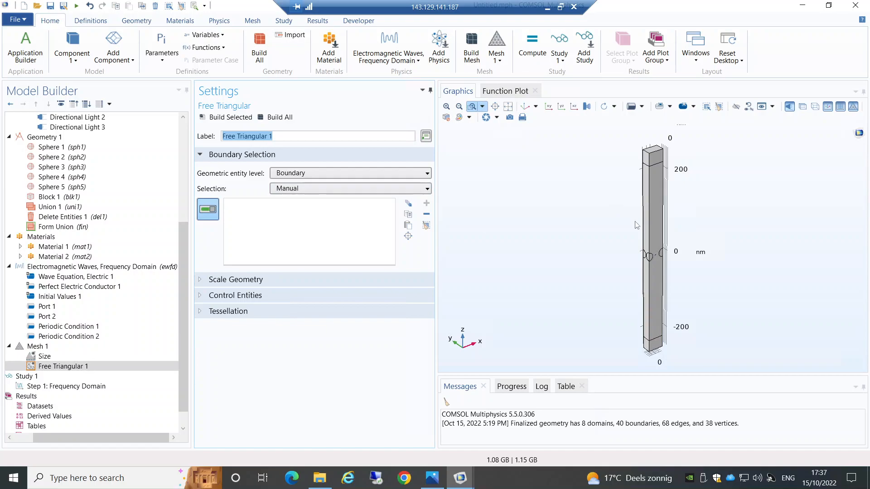
Assign the source boundaries of Periodic Condition 1 (4, 7 and 15), nanosphere cross-sections included, to Free Triangular 1.
{"action": "left_click", "coordinate": [471, 106]}
{"action": "left_click_drag", "start_coordinate": [624, 232], "coordinate": [667, 289]}
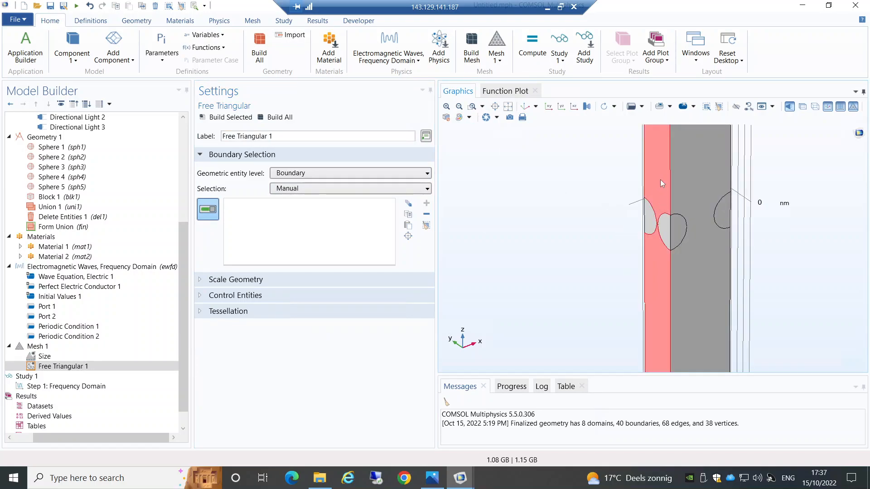
{"action": "left_click", "coordinate": [659, 192]}
{"action": "left_click", "coordinate": [648, 220]}
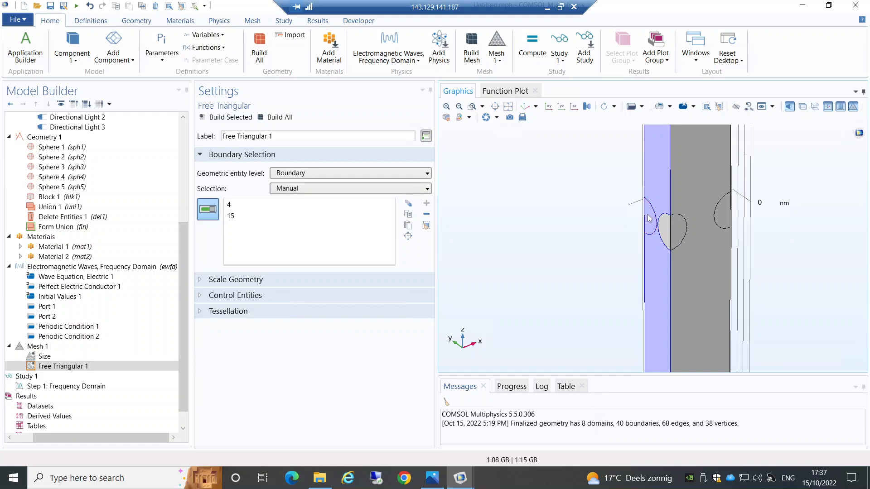
{"action": "left_click", "coordinate": [665, 232]}
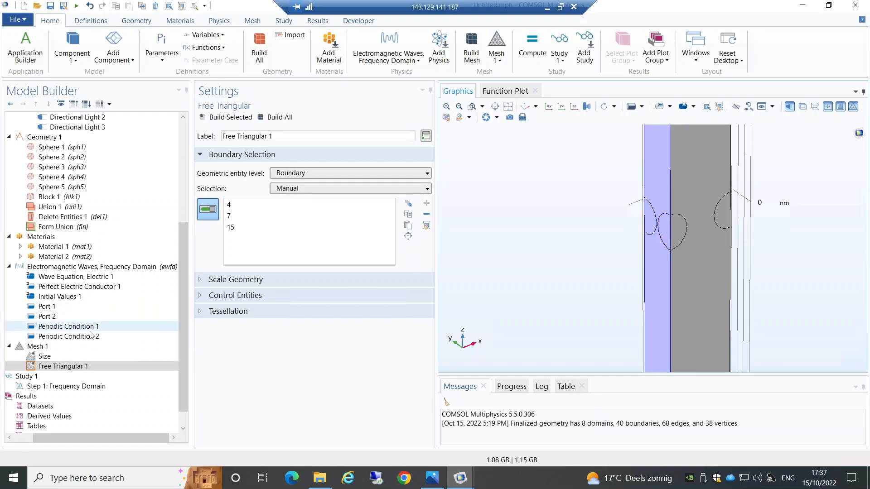
Add a Size attribute to Free Triangular 1 with the predefined Finer element size and build the selected mesh.
{"action": "left_click", "coordinate": [82, 367]}
{"action": "right_click", "coordinate": [82, 367]}
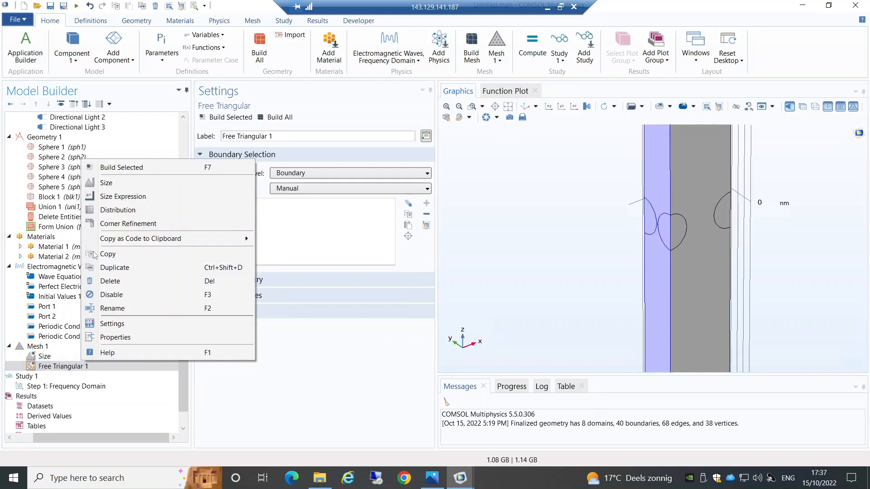
{"action": "left_click", "coordinate": [119, 185]}
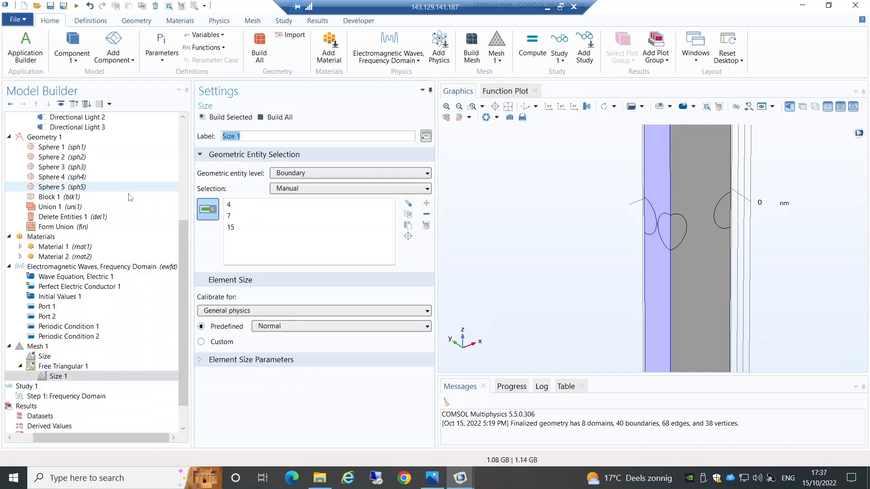
{"action": "left_click", "coordinate": [268, 326]}
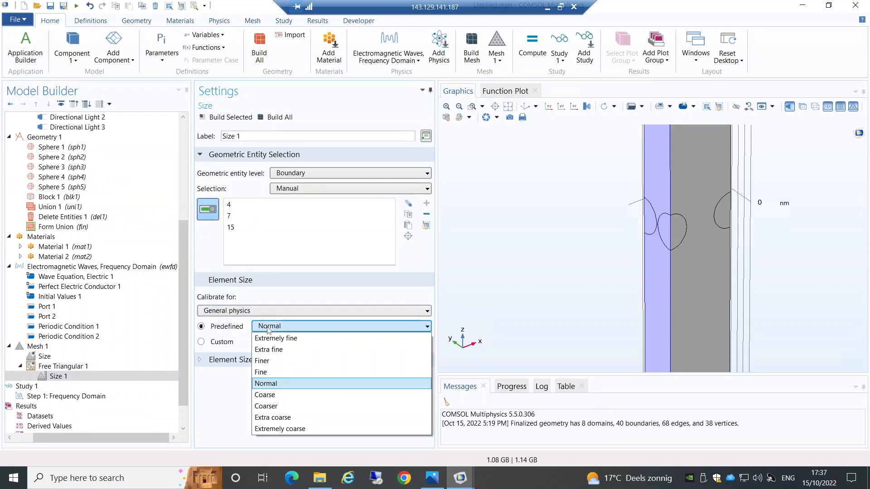
{"action": "left_click", "coordinate": [270, 361]}
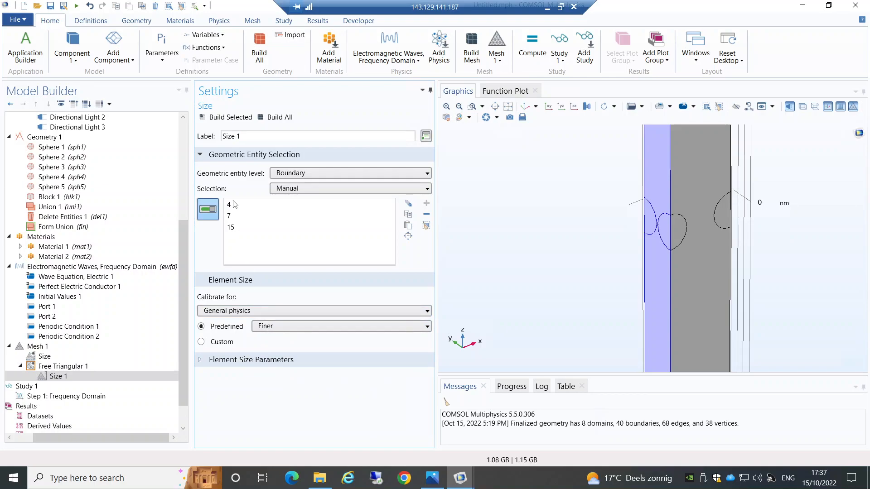
{"action": "left_click", "coordinate": [225, 117]}
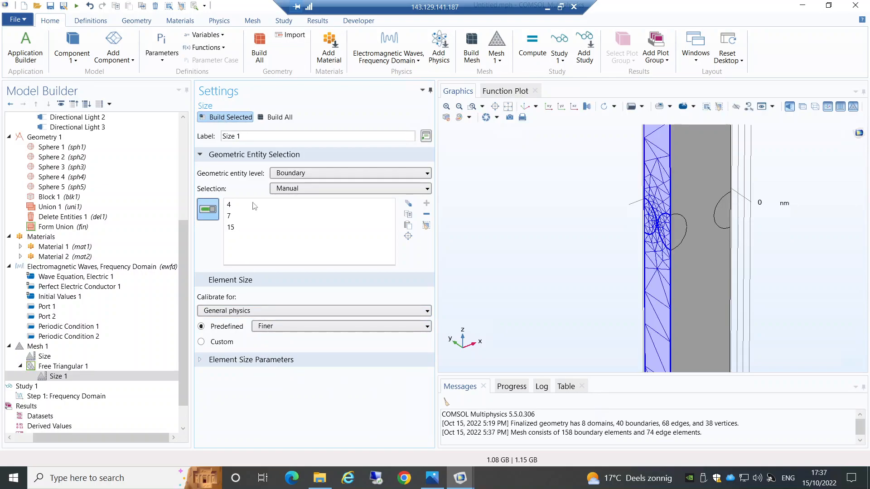
Refine the Size 1 attribute of Free Triangular 1 to Extra fine, rebuild, and expand its element size parameters.
{"action": "left_click", "coordinate": [299, 327]}
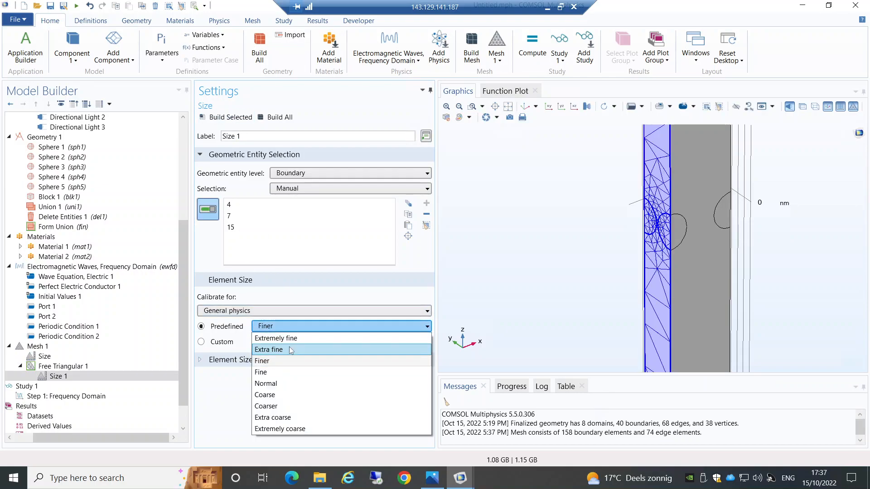
{"action": "left_click", "coordinate": [290, 350]}
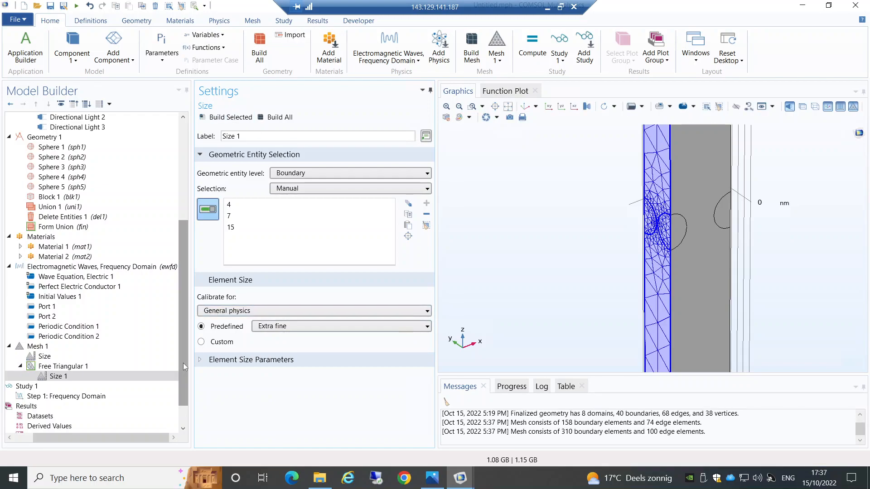
{"action": "left_click", "coordinate": [209, 360]}
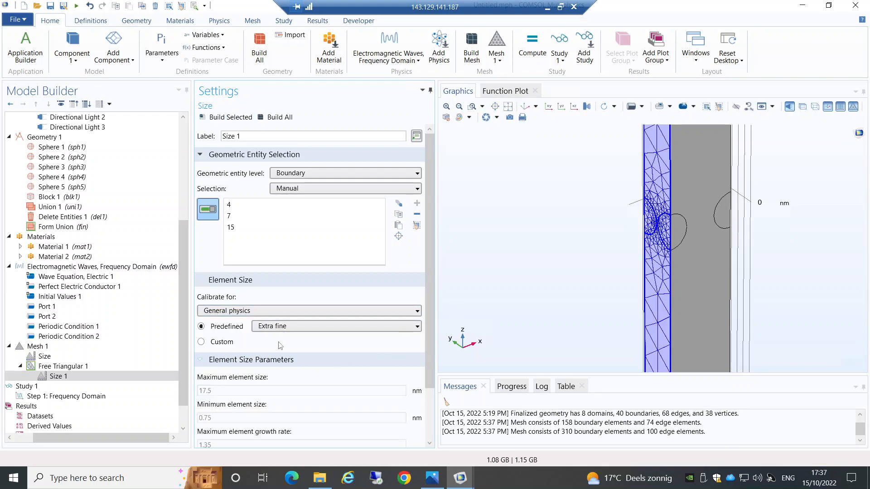
Switch Free Triangular 1's Size 1 to custom, enable all five element size parameters, set the maximum element size to 8 nm, and rebuild.
{"action": "left_click", "coordinate": [201, 342]}
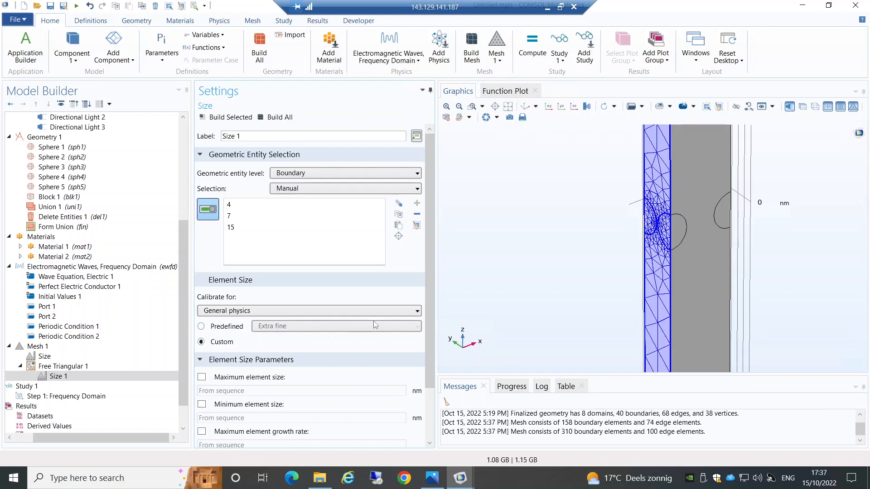
{"action": "left_click_drag", "start_coordinate": [428, 363], "coordinate": [436, 412]}
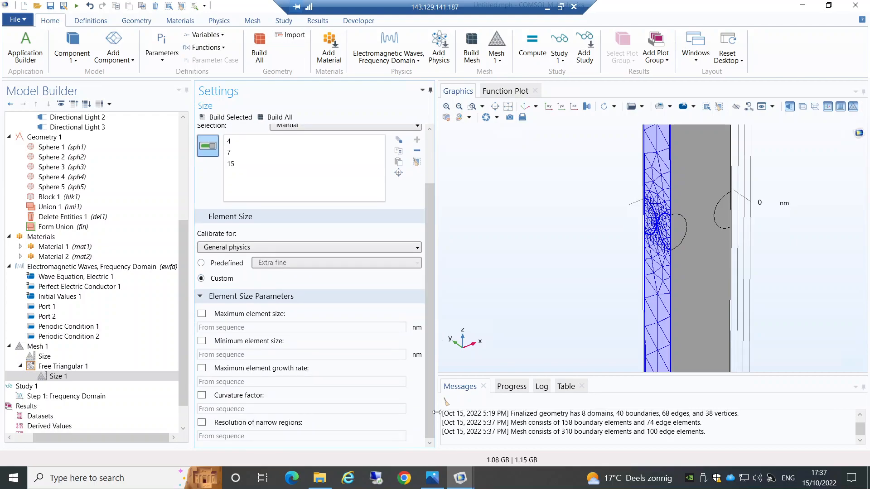
{"action": "left_click", "coordinate": [202, 314]}
{"action": "left_click", "coordinate": [202, 342]}
{"action": "left_click", "coordinate": [202, 368]}
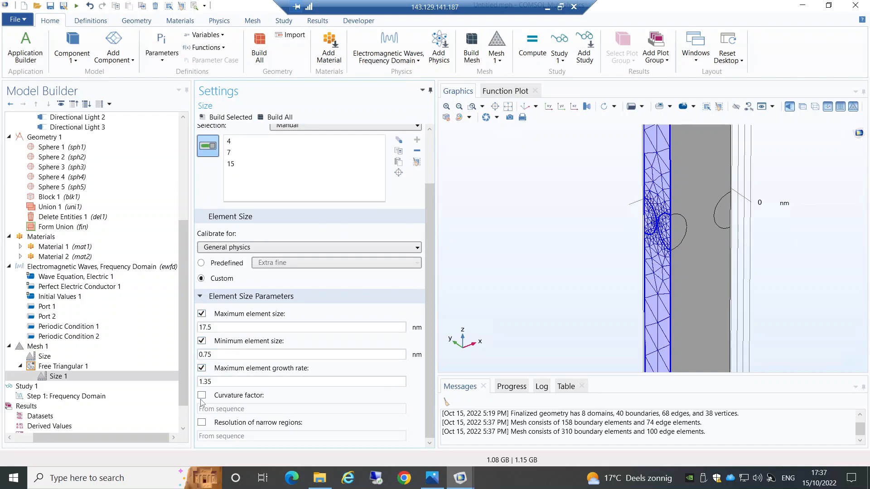
{"action": "left_click", "coordinate": [202, 423]}
{"action": "left_click", "coordinate": [202, 395]}
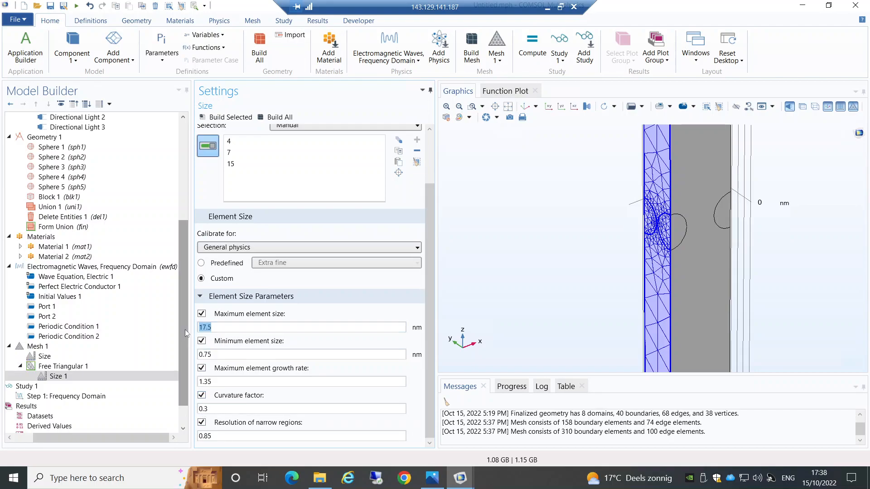
{"action": "type", "text": "8"}
{"action": "left_click", "coordinate": [232, 118]}
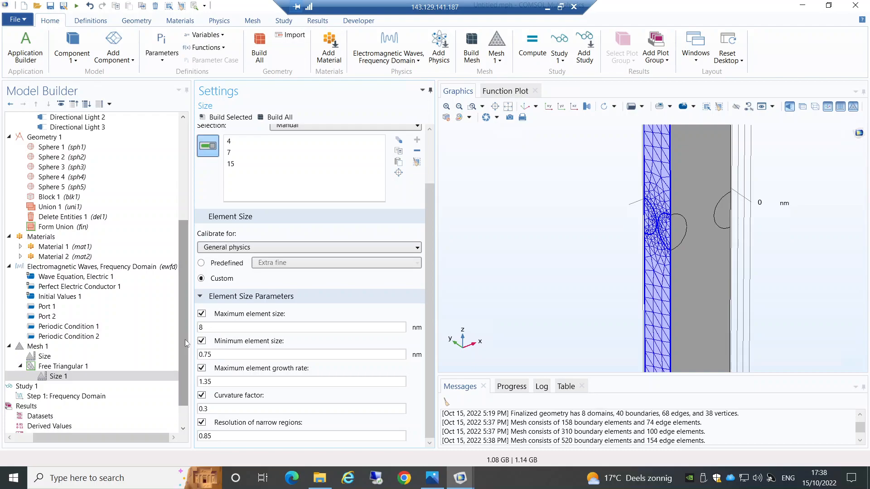
Add a second Free Triangular operation to Mesh 1 and assign boundaries 5, 8 and 30, including the nanosphere cross-sections.
{"action": "left_click", "coordinate": [90, 347]}
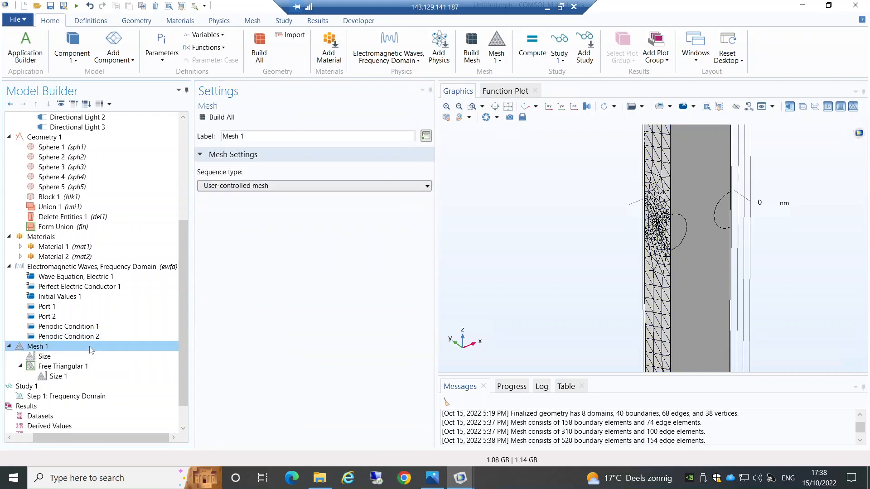
{"action": "right_click", "coordinate": [89, 346]}
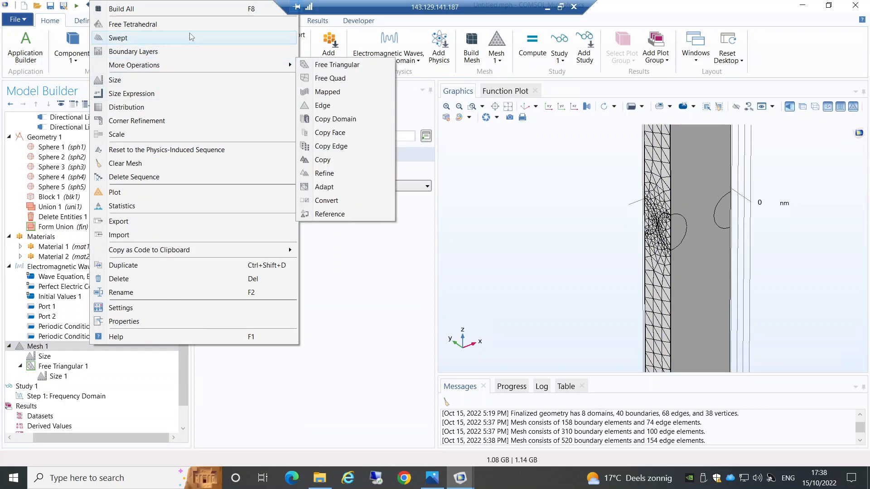
{"action": "mouse_move", "coordinate": [244, 66]}
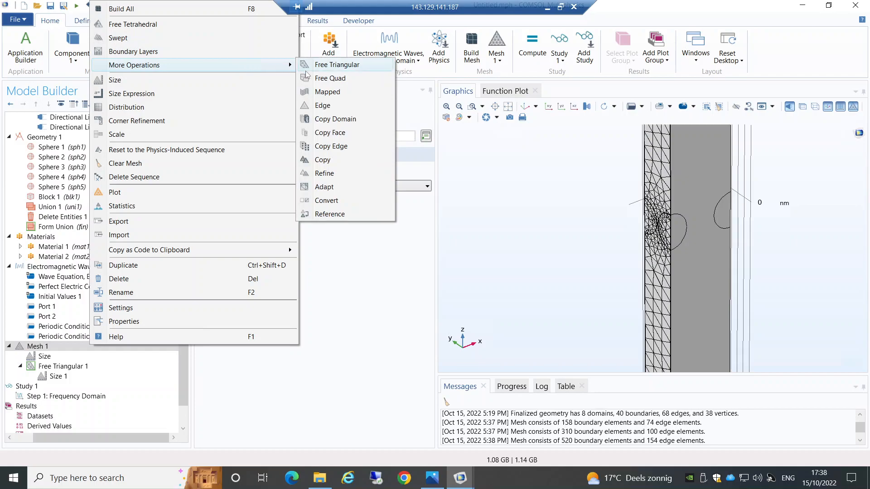
{"action": "left_click", "coordinate": [337, 65]}
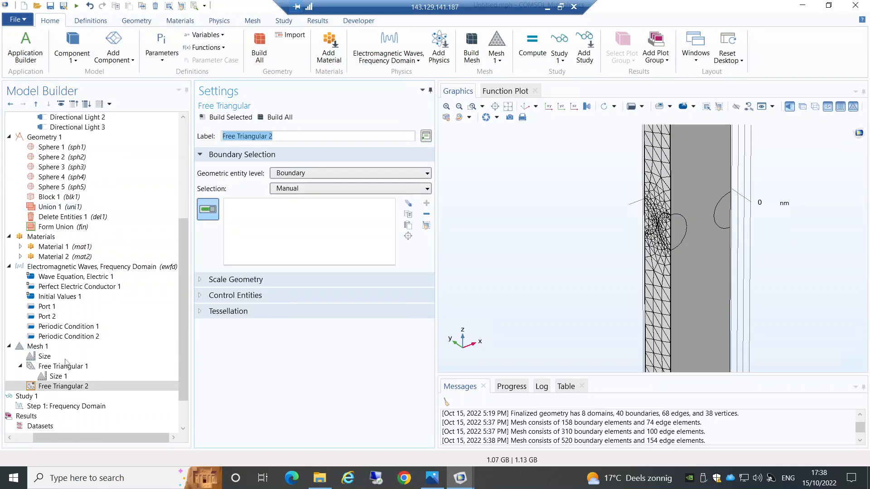
{"action": "left_click", "coordinate": [676, 231]}
{"action": "left_click", "coordinate": [729, 219]}
{"action": "left_click", "coordinate": [731, 219]}
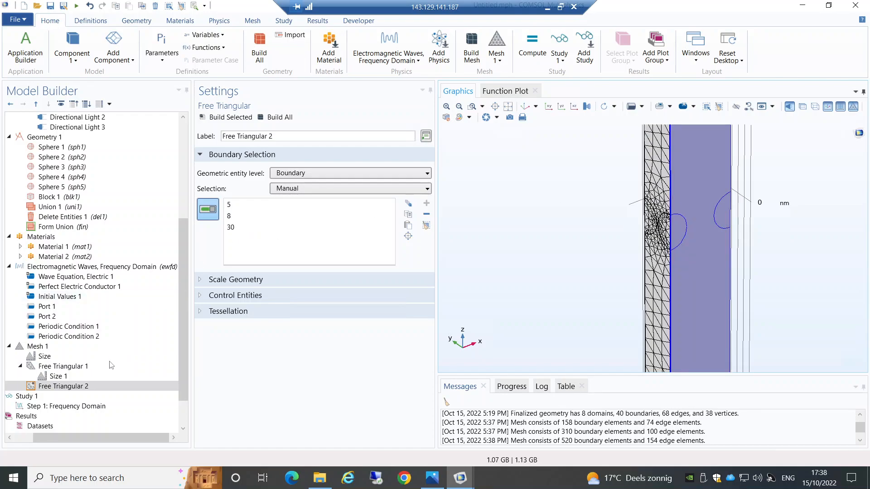
Add a Size attribute to Free Triangular 2 with the predefined Extra fine element size.
{"action": "right_click", "coordinate": [86, 385]}
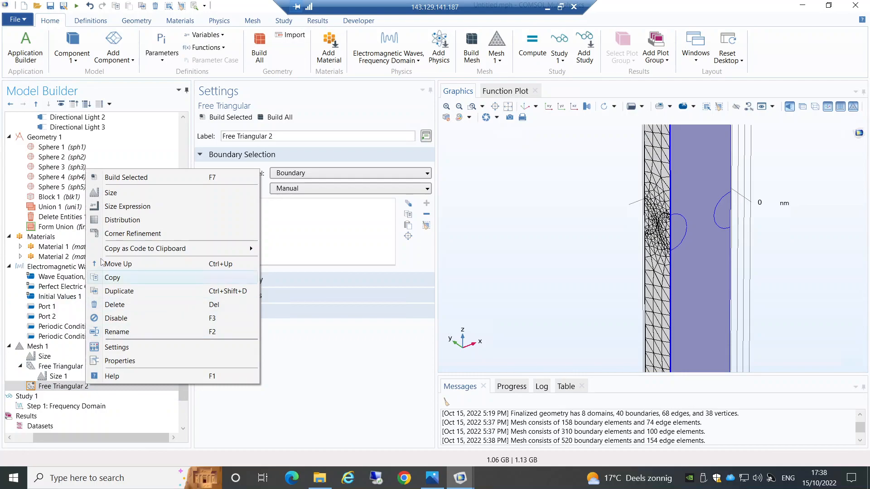
{"action": "left_click", "coordinate": [110, 192]}
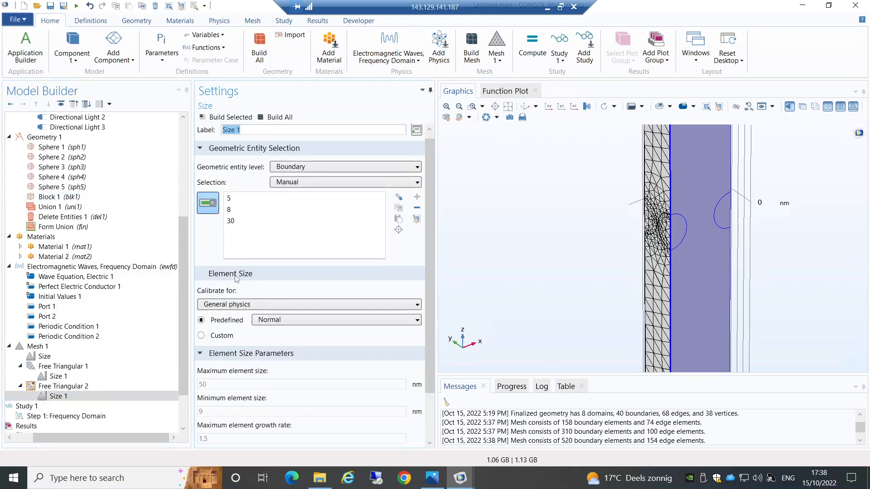
{"action": "left_click", "coordinate": [281, 320]}
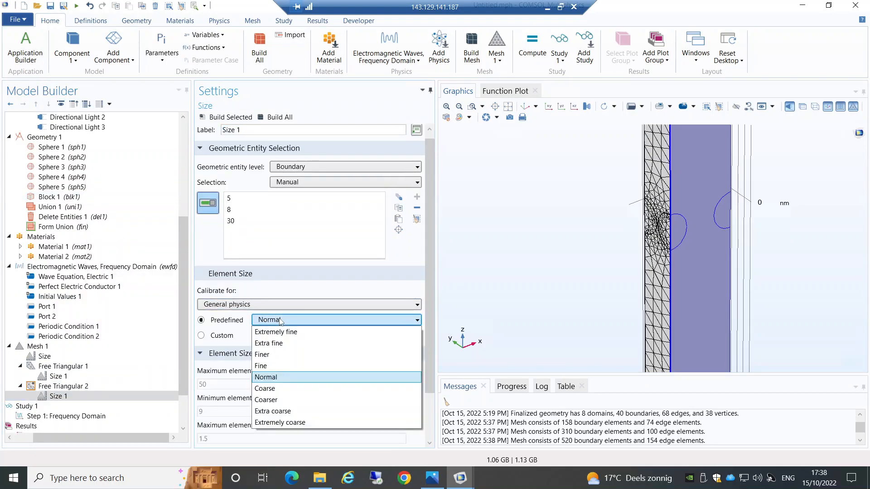
{"action": "left_click", "coordinate": [269, 343]}
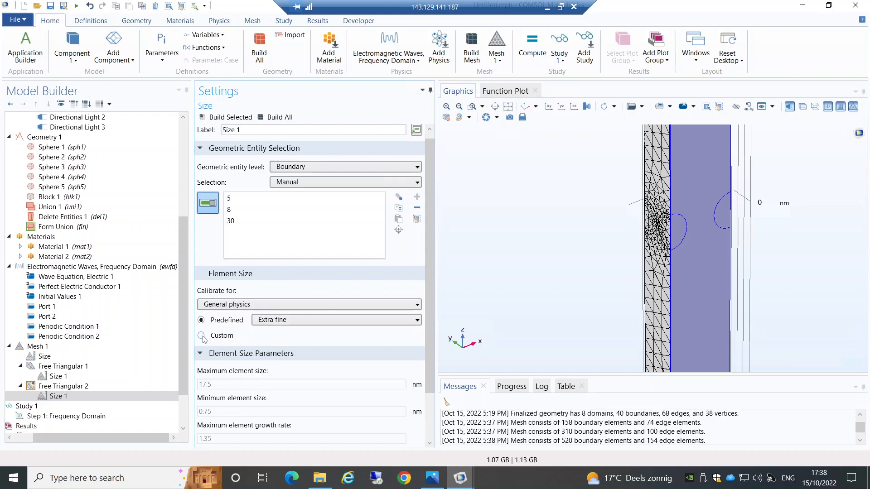
Switch Free Triangular 2's Size 1 to custom, enable all five element size parameters, set the maximum element size to 8 nm, and build.
{"action": "left_click", "coordinate": [201, 336]}
{"action": "scroll", "coordinate": [397, 346], "scroll_direction": "down", "scroll_amount": 2}
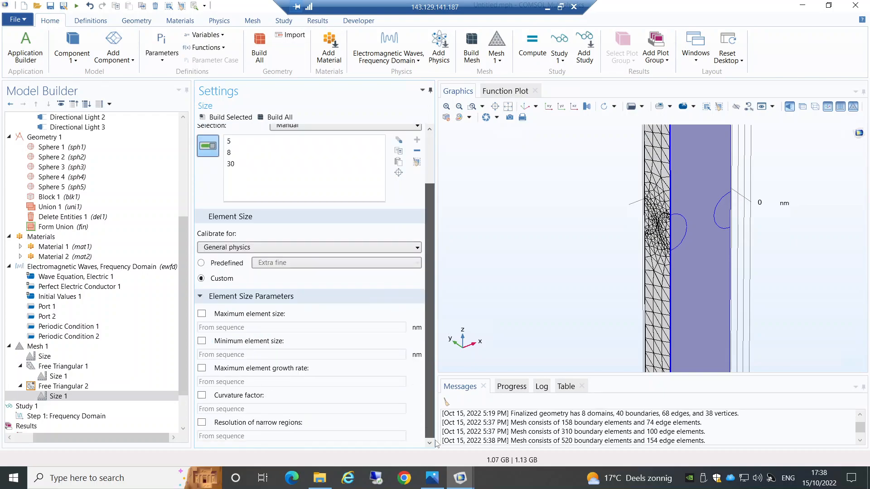
{"action": "left_click", "coordinate": [202, 314]}
{"action": "left_click", "coordinate": [201, 340]}
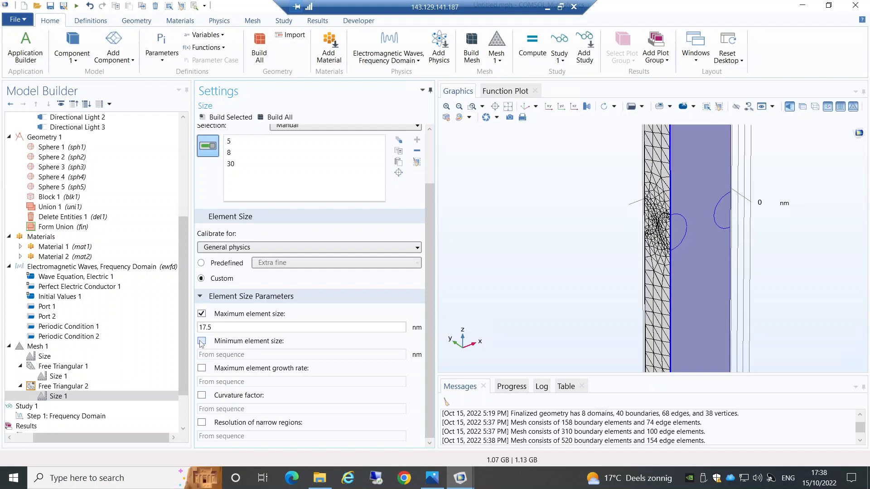
{"action": "left_click", "coordinate": [202, 368]}
{"action": "left_click", "coordinate": [201, 395]}
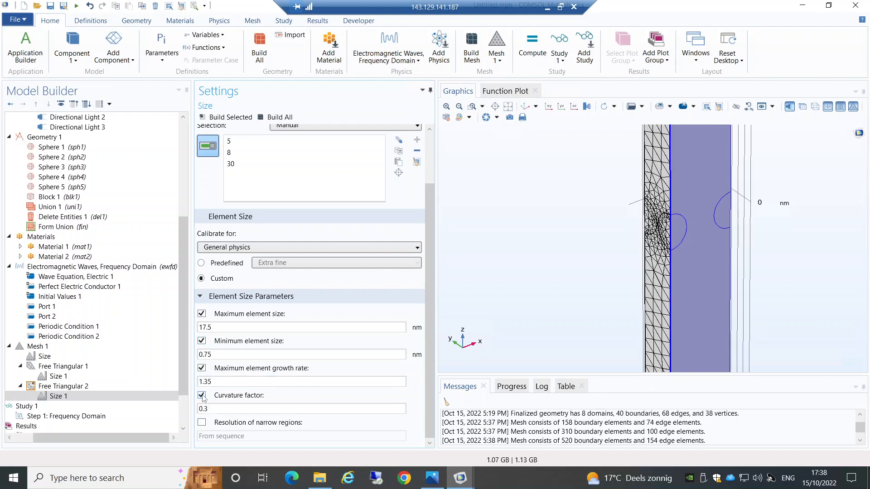
{"action": "left_click", "coordinate": [202, 422]}
{"action": "double_click", "coordinate": [197, 328]}
{"action": "type", "text": "8"}
{"action": "left_click", "coordinate": [229, 117]}
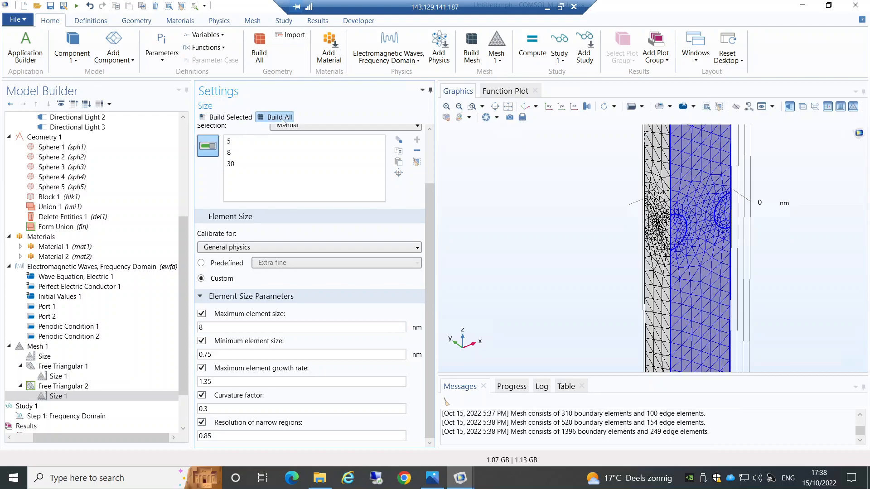
Add a Copy operation to Mesh 1 after the two Free Triangular operations.
{"action": "left_click", "coordinate": [523, 108]}
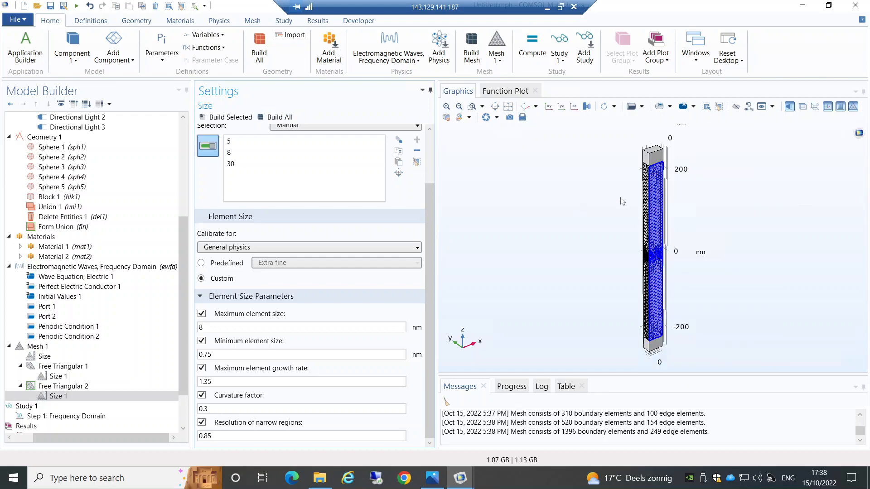
{"action": "mouse_move", "coordinate": [638, 204]}
{"action": "left_mouse_down"}
{"action": "mouse_move", "coordinate": [673, 238]}
{"action": "mouse_move", "coordinate": [635, 199]}
{"action": "left_mouse_up"}
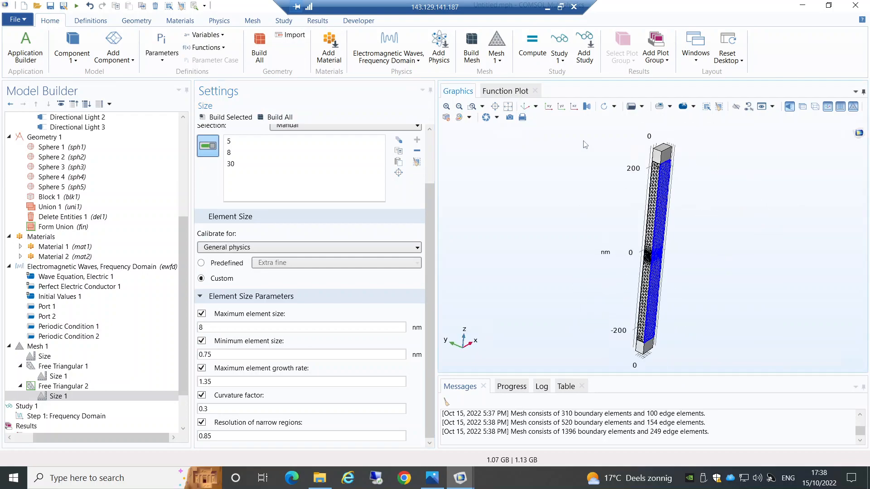
{"action": "left_click", "coordinate": [524, 108]}
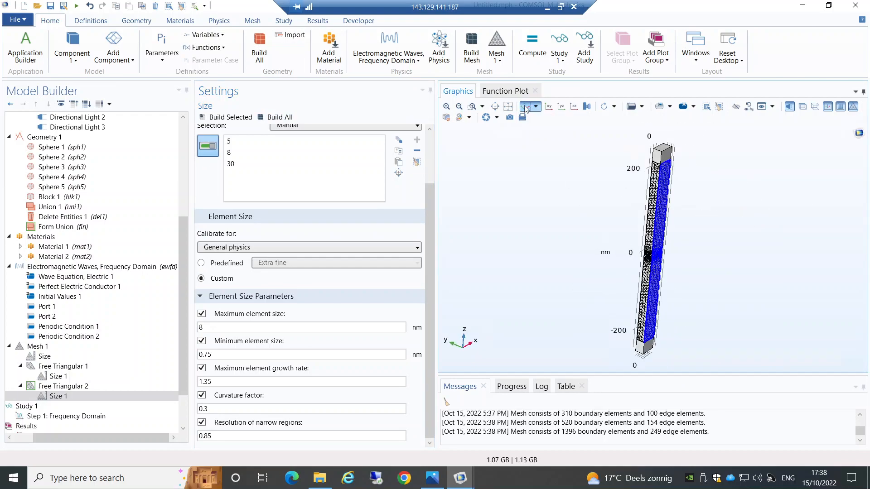
{"action": "left_click", "coordinate": [67, 347]}
{"action": "right_click", "coordinate": [67, 347]}
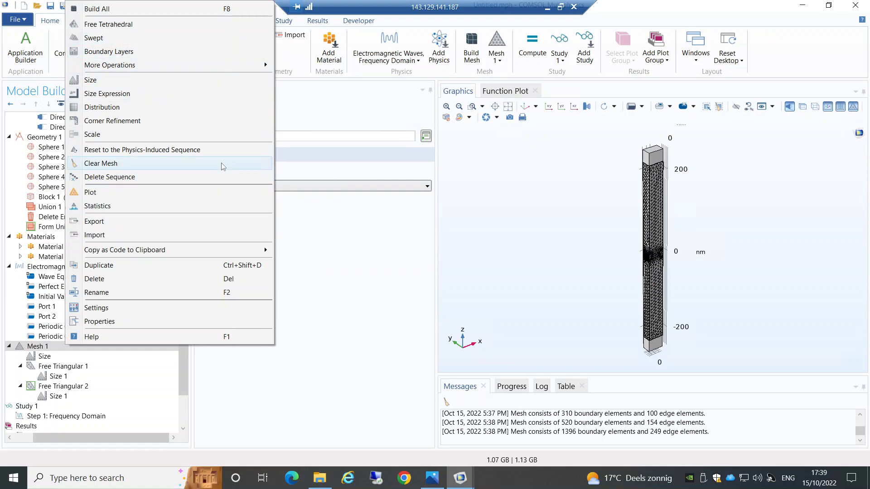
{"action": "mouse_move", "coordinate": [233, 70]}
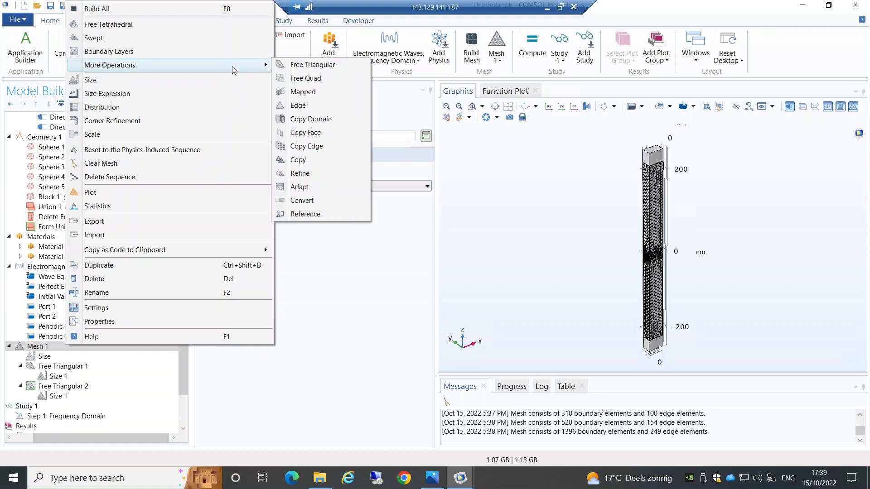
{"action": "left_click", "coordinate": [299, 160]}
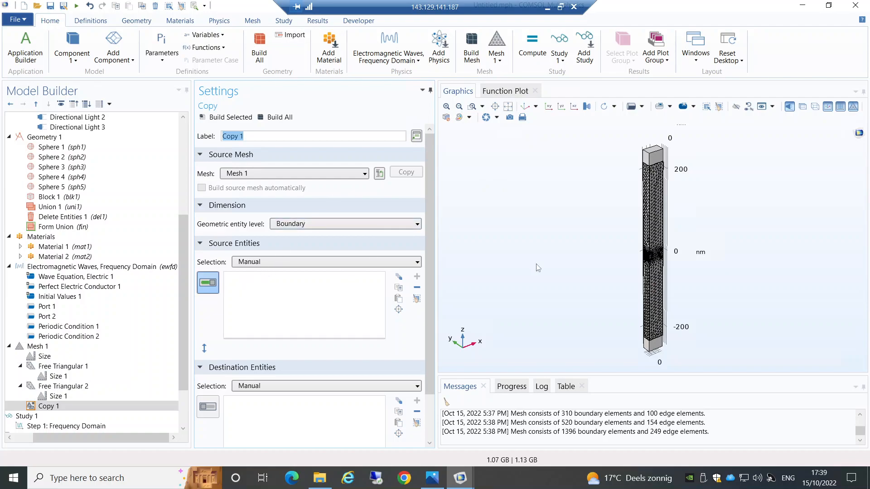
Assign boundaries 4, 7 and 15, the meshed side face and its nanosphere cross-sections, as source entities of Copy 1.
{"action": "left_click", "coordinate": [647, 232]}
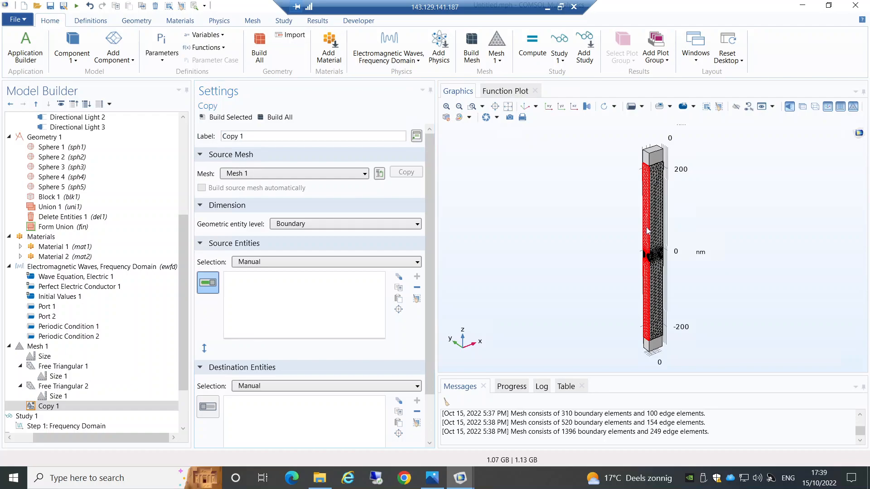
{"action": "left_click", "coordinate": [472, 107]}
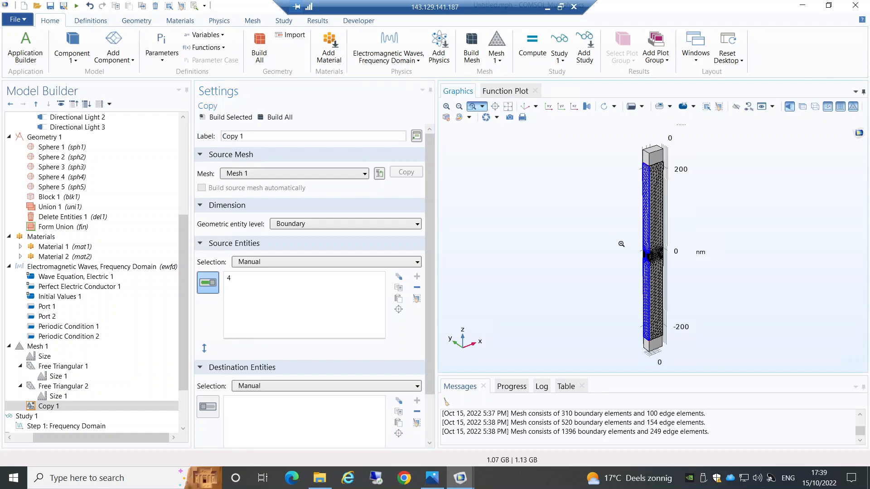
{"action": "left_click_drag", "start_coordinate": [625, 244], "coordinate": [660, 271]}
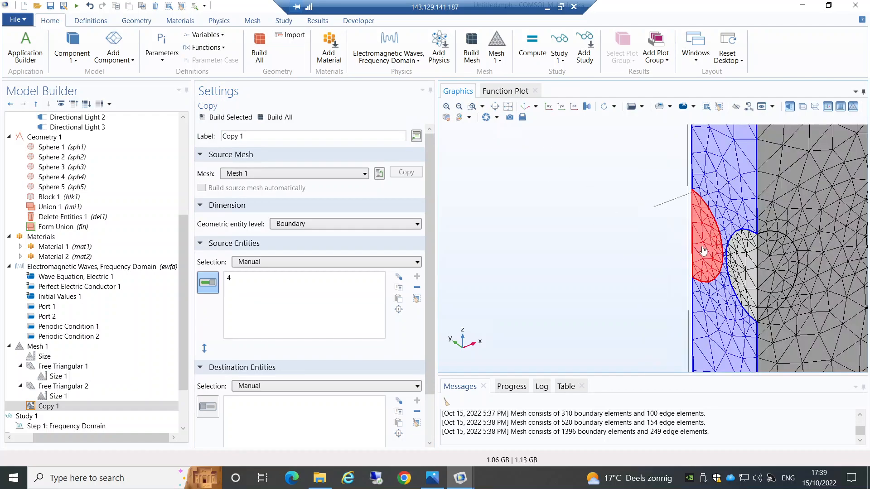
{"action": "left_click", "coordinate": [703, 250]}
{"action": "left_click", "coordinate": [746, 261]}
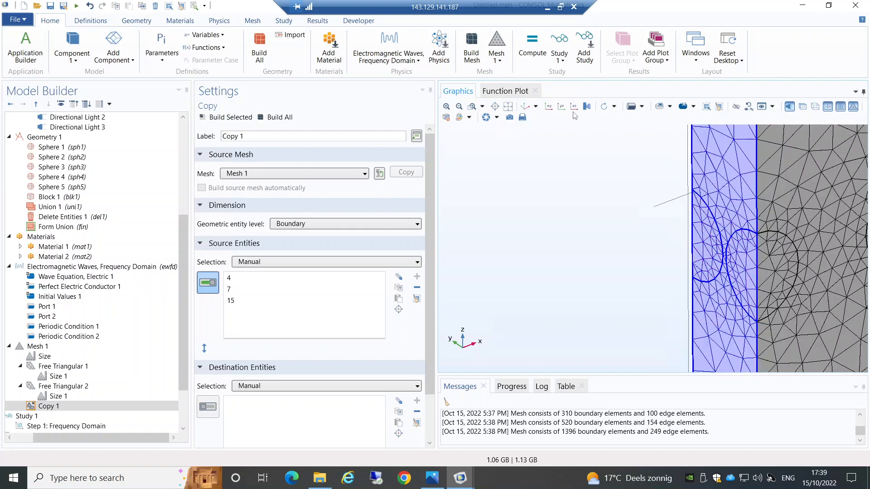
Set the opposite face's boundaries 37, 38 and 40 as the destination entities of Copy 1.
{"action": "left_click", "coordinate": [527, 107]}
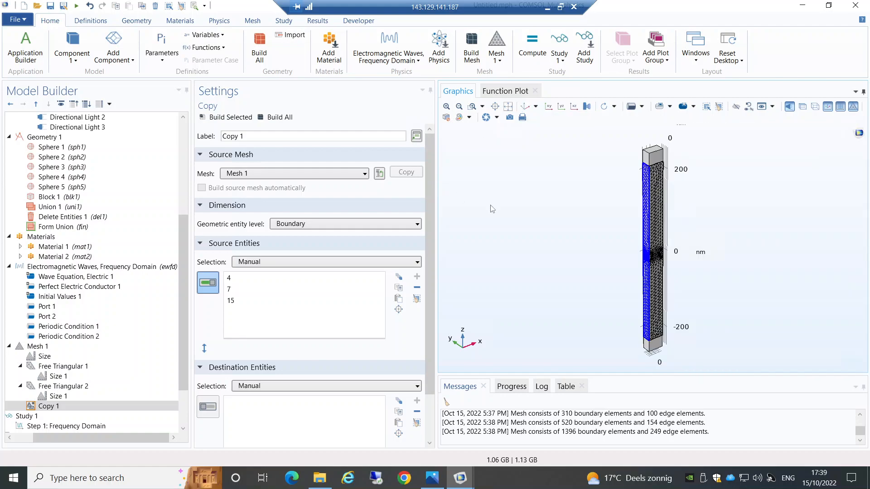
{"action": "left_click_drag", "start_coordinate": [571, 233], "coordinate": [480, 264]}
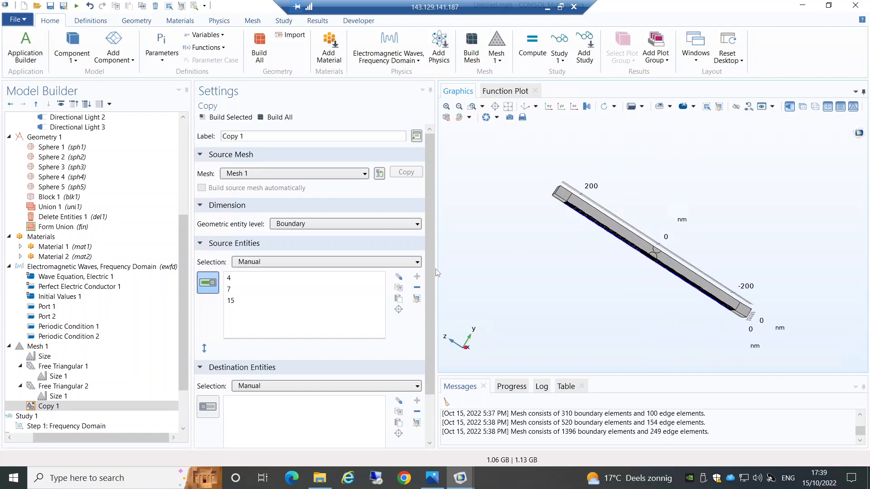
{"action": "left_click", "coordinate": [208, 407]}
{"action": "scroll", "coordinate": [264, 406], "scroll_direction": "down", "scroll_amount": 1}
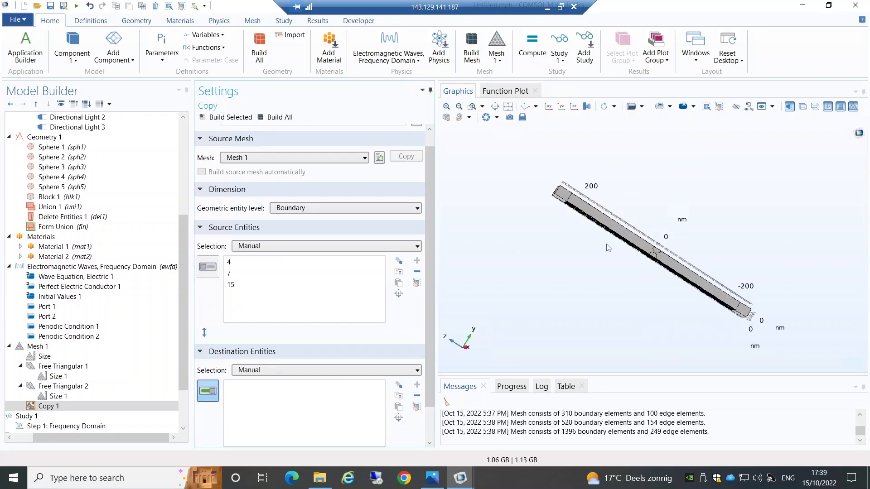
{"action": "left_click", "coordinate": [623, 234]}
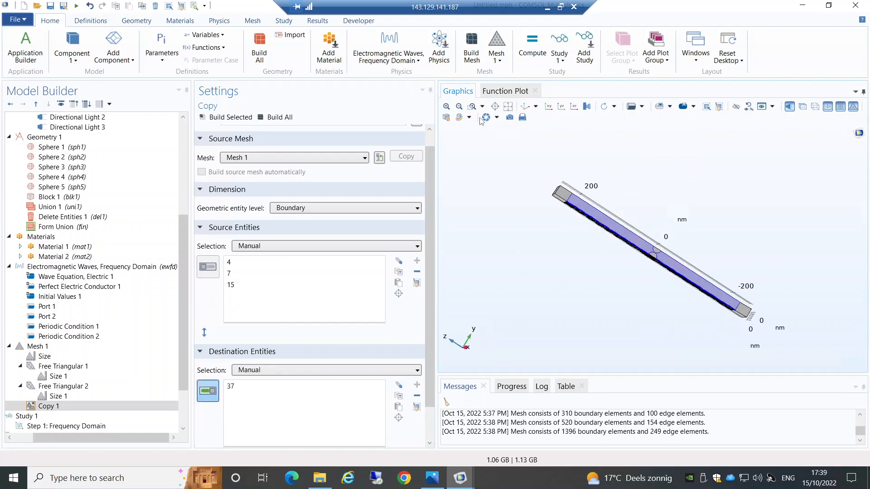
{"action": "left_click", "coordinate": [472, 106]}
{"action": "left_click_drag", "start_coordinate": [666, 267], "coordinate": [649, 230]}
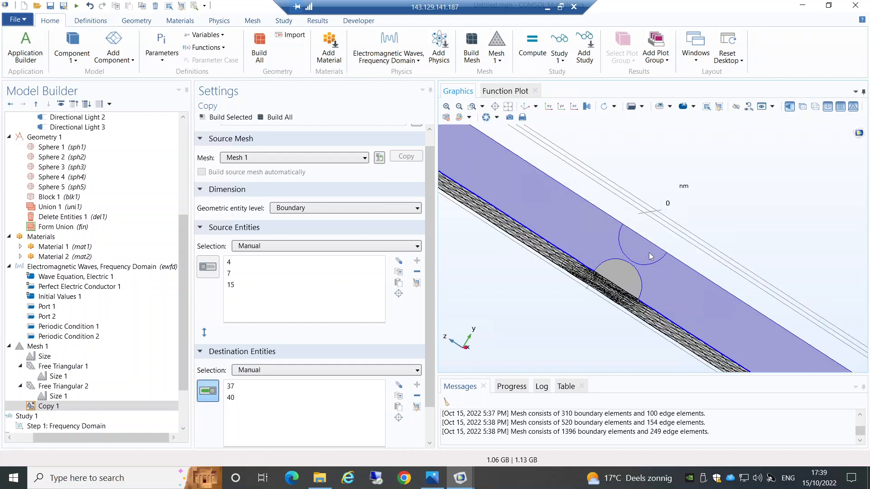
{"action": "left_click", "coordinate": [619, 279]}
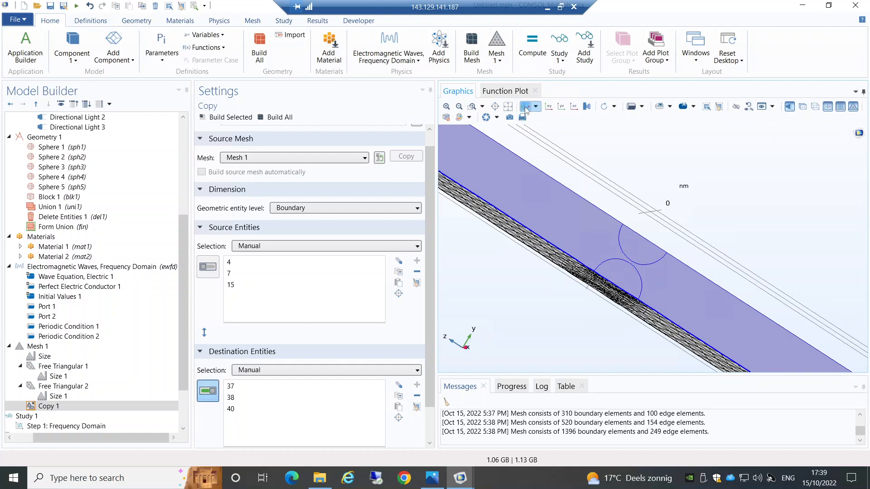
Build Copy 1 and inspect the copied face mesh from another angle.
{"action": "left_click", "coordinate": [524, 106]}
{"action": "left_click", "coordinate": [227, 117]}
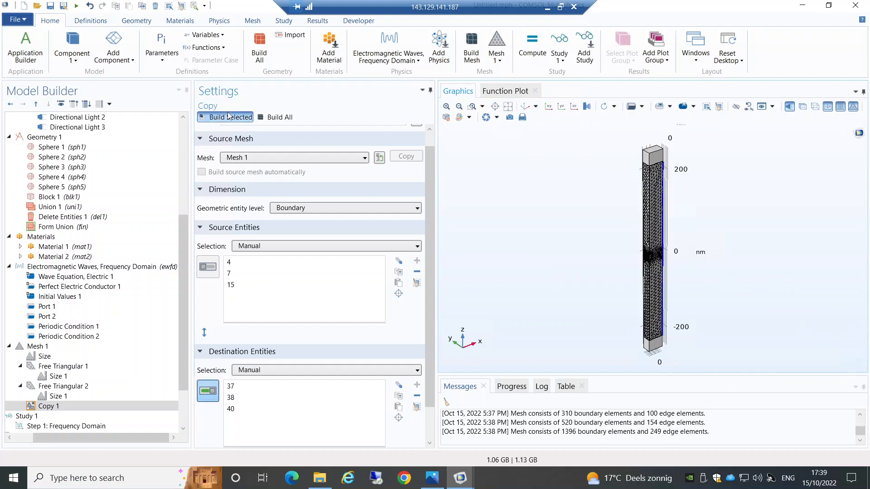
{"action": "left_click_drag", "start_coordinate": [661, 255], "coordinate": [703, 227]}
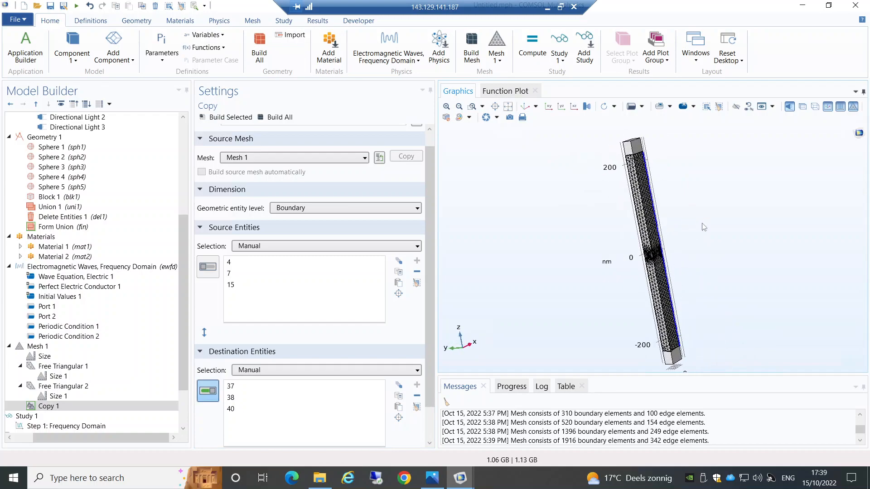
{"action": "left_click", "coordinate": [524, 107]}
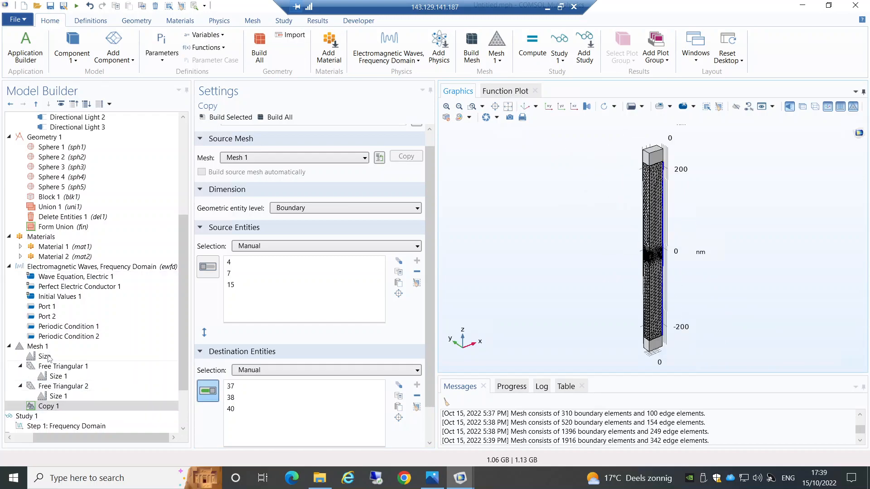
Add a second Copy operation to Mesh 1 below Copy 1.
{"action": "left_click", "coordinate": [36, 346]}
{"action": "right_click", "coordinate": [48, 347]}
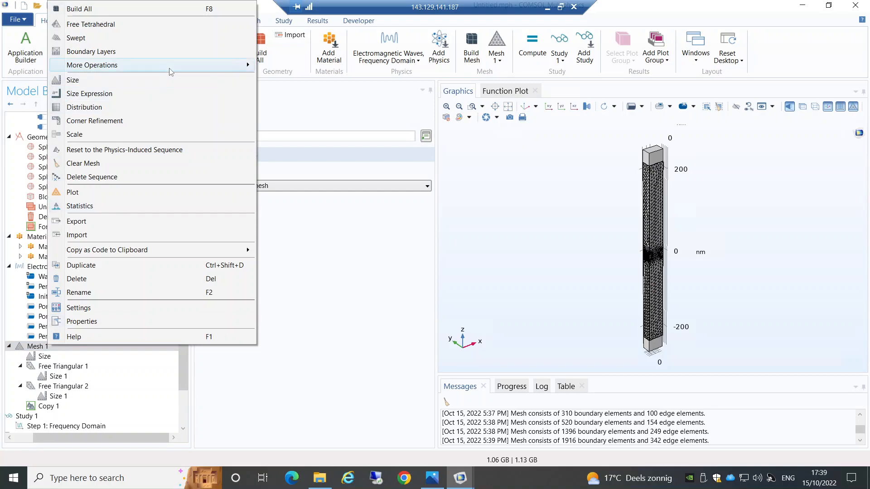
{"action": "mouse_move", "coordinate": [172, 66]}
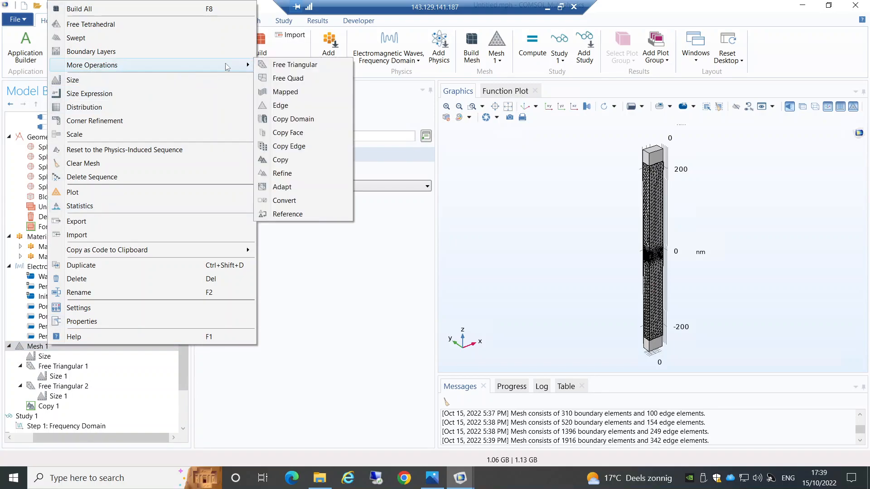
{"action": "left_click", "coordinate": [304, 161]}
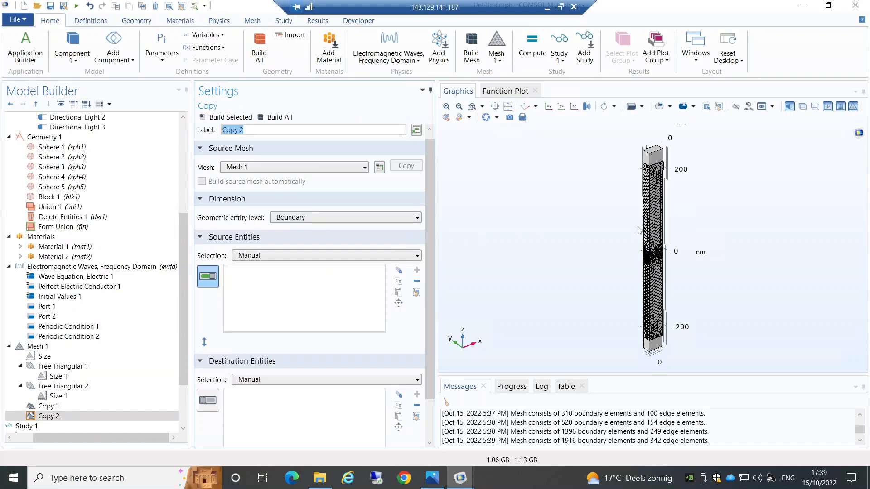
Assign boundaries 5, 8 and 30, the other meshed side face and its nanosphere cross-sections, as source entities of Copy 2.
{"action": "left_click", "coordinate": [473, 107]}
{"action": "left_click_drag", "start_coordinate": [633, 218], "coordinate": [678, 280]}
{"action": "left_click", "coordinate": [687, 271]}
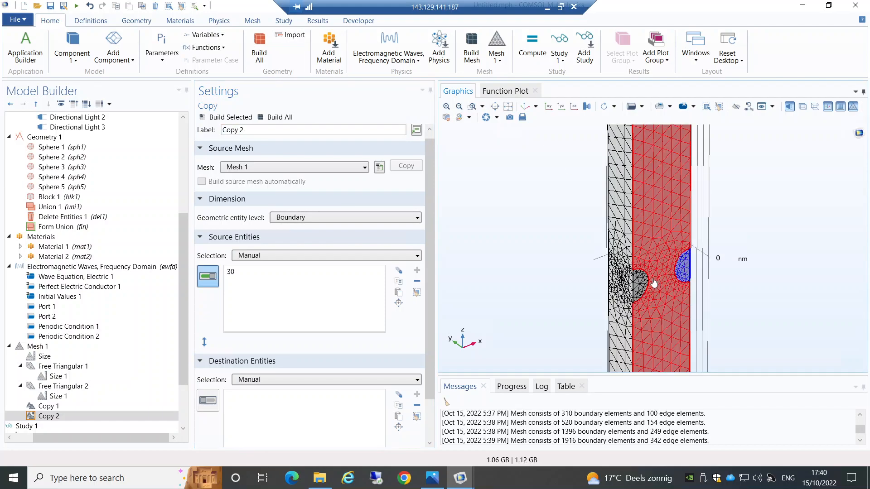
{"action": "left_click", "coordinate": [641, 285]}
{"action": "left_click", "coordinate": [652, 236]}
Set the opposite face's boundaries 19, 20 and 35 as the destination entities of Copy 2.
{"action": "left_click", "coordinate": [208, 400]}
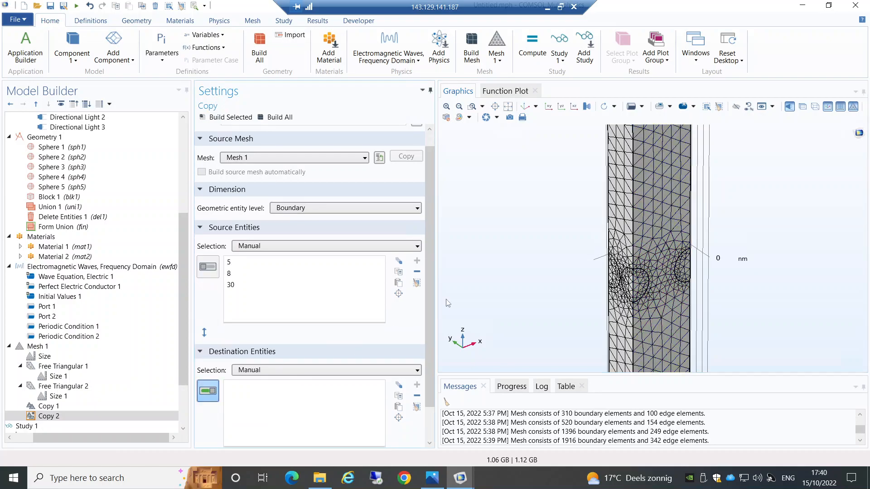
{"action": "left_click_drag", "start_coordinate": [638, 260], "coordinate": [673, 275]}
{"action": "left_click", "coordinate": [662, 267]}
{"action": "left_click", "coordinate": [682, 288]}
{"action": "left_click", "coordinate": [682, 287]}
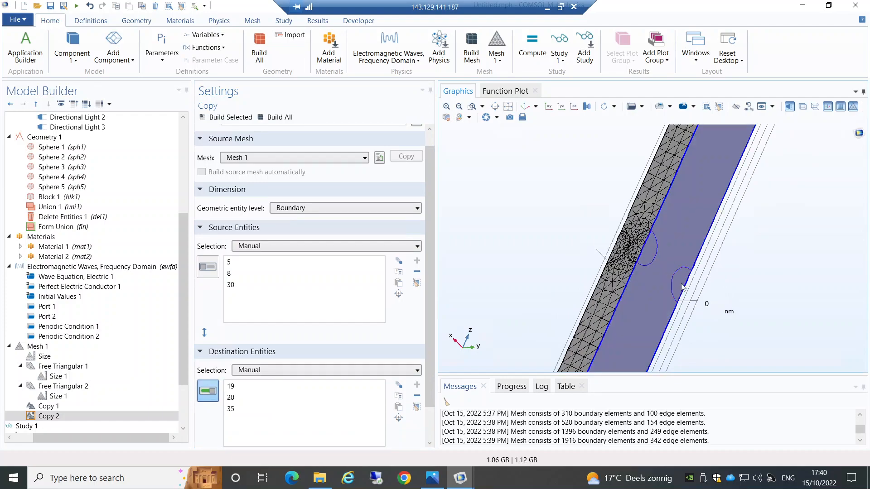
Build Copy 2 and inspect the mesh on its destination face from another angle.
{"action": "left_click", "coordinate": [526, 107]}
{"action": "left_click", "coordinate": [213, 117]}
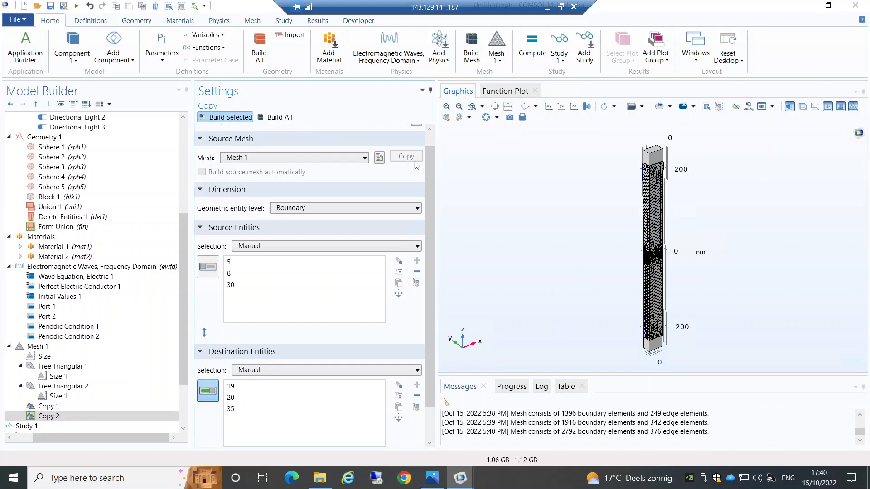
{"action": "left_click_drag", "start_coordinate": [644, 254], "coordinate": [698, 281]}
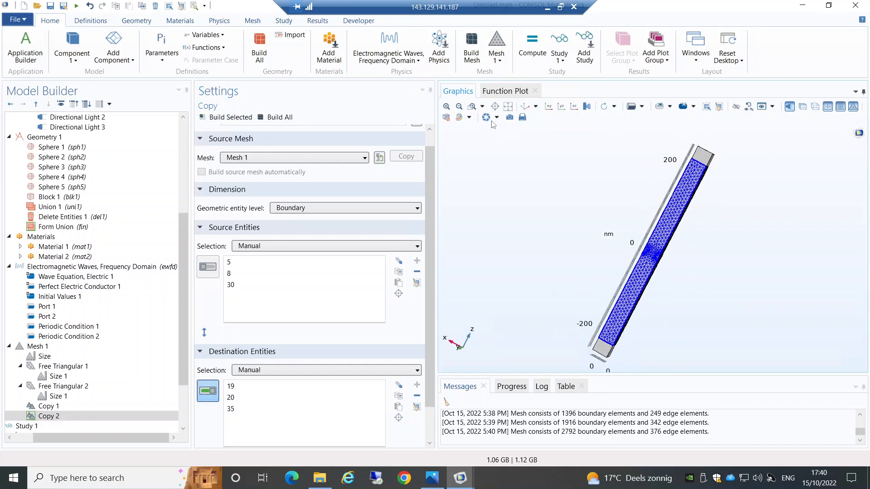
{"action": "left_click", "coordinate": [527, 108]}
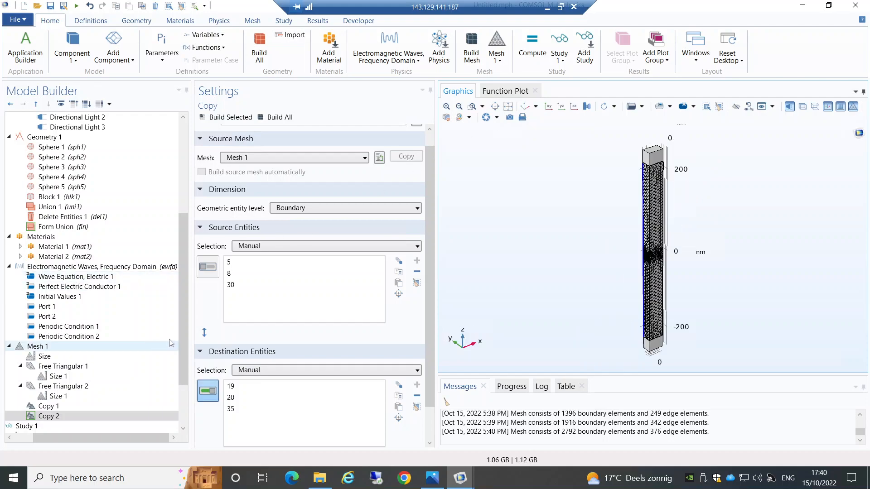
Add a Free Tetrahedral operation to Mesh 1, set its geometric entity level to Domain, and select domain 2 surrounding the nanospheres.
{"action": "left_click_drag", "start_coordinate": [181, 335], "coordinate": [184, 362]}
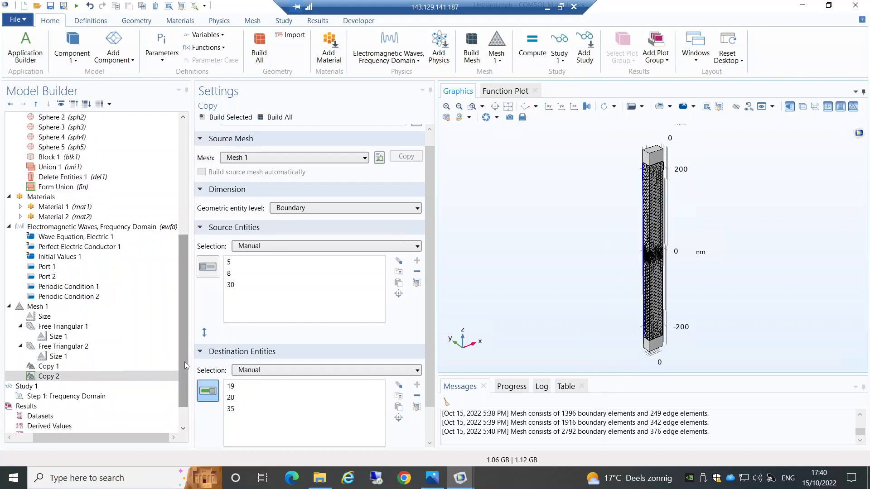
{"action": "left_click", "coordinate": [39, 308]}
{"action": "right_click", "coordinate": [40, 307]}
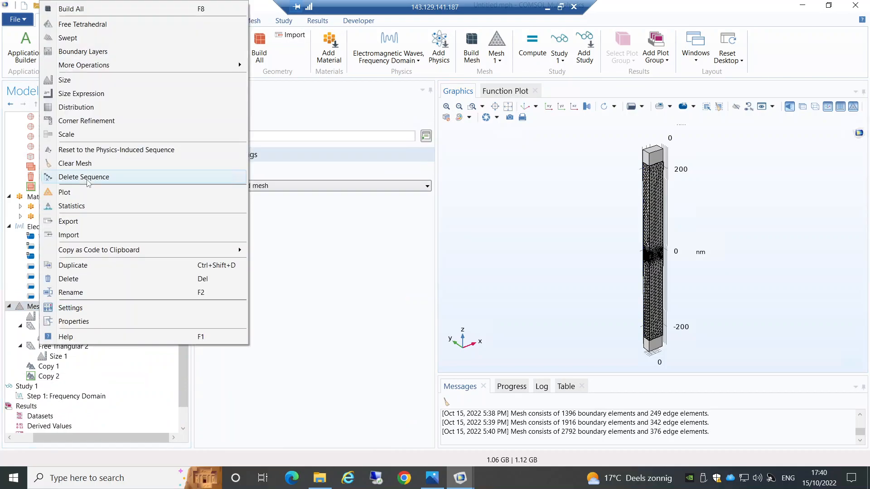
{"action": "left_click", "coordinate": [110, 26]}
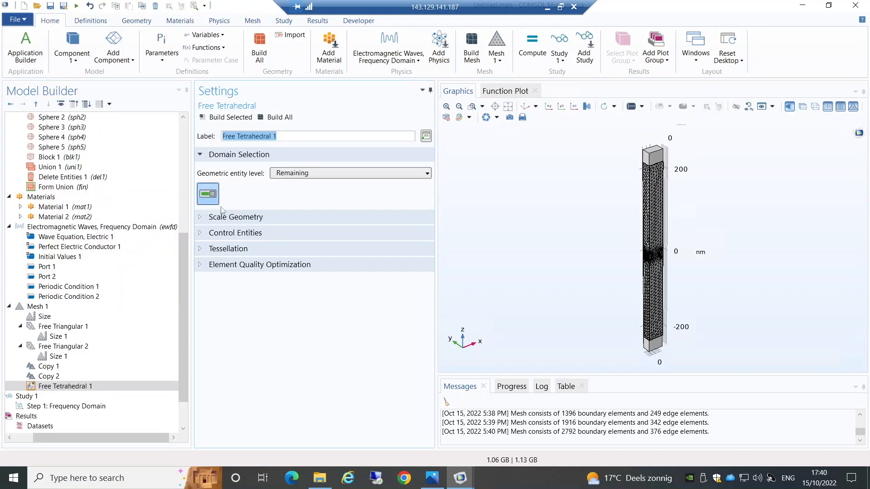
{"action": "left_click", "coordinate": [298, 174]}
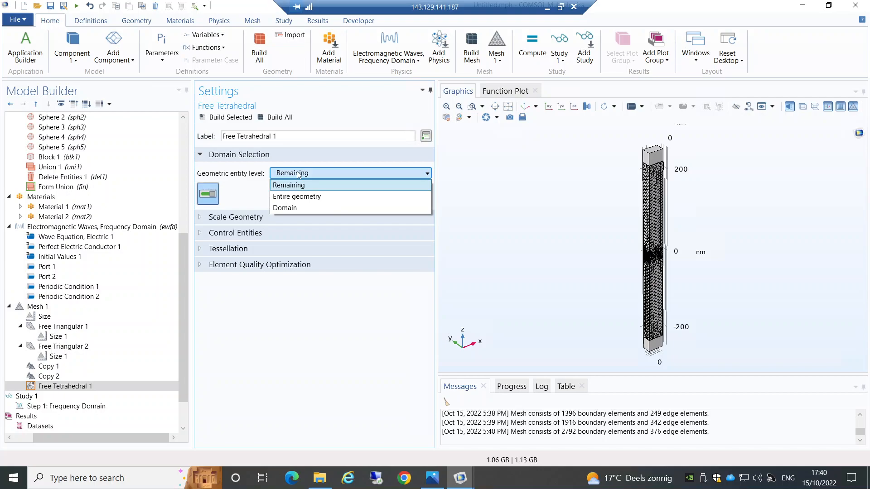
{"action": "left_click", "coordinate": [307, 208]}
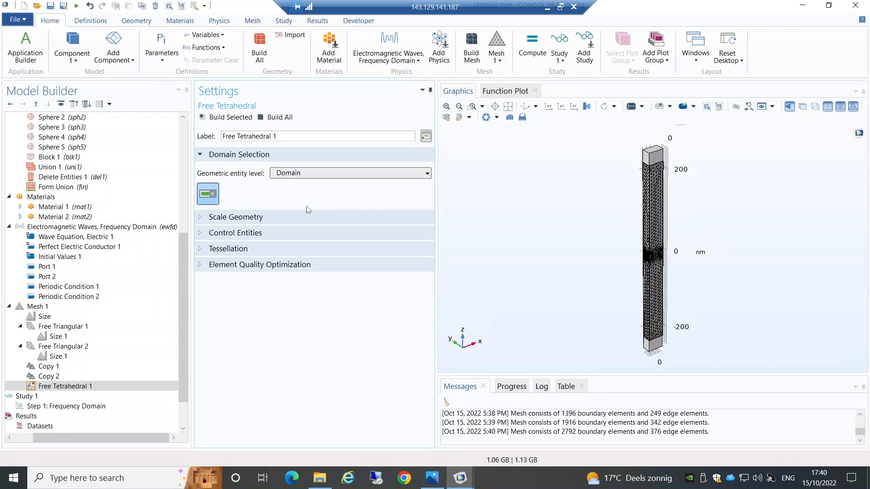
{"action": "left_click", "coordinate": [654, 198]}
Hide domain 2 in the graphics view to expose the nanospheres inside it.
{"action": "left_click", "coordinate": [736, 106]}
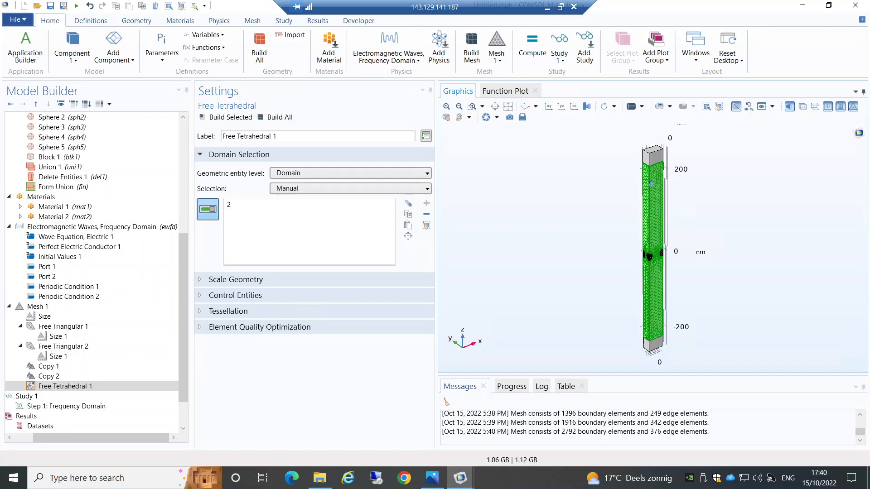
{"action": "left_click", "coordinate": [651, 183]}
{"action": "left_click", "coordinate": [738, 104]}
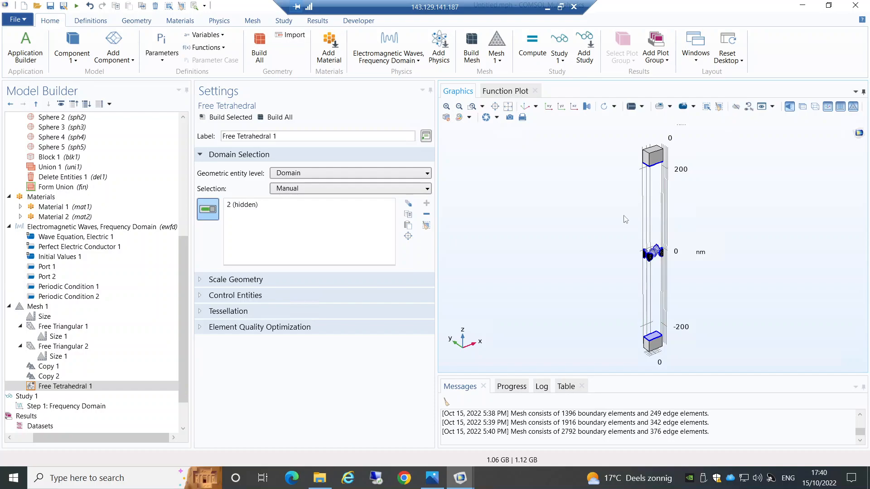
Add nanosphere domains 3, 5, 6, 7 and 8 to Free Tetrahedral 1 and delete all hide nodes.
{"action": "left_click", "coordinate": [469, 105]}
{"action": "left_click_drag", "start_coordinate": [628, 228], "coordinate": [680, 271]}
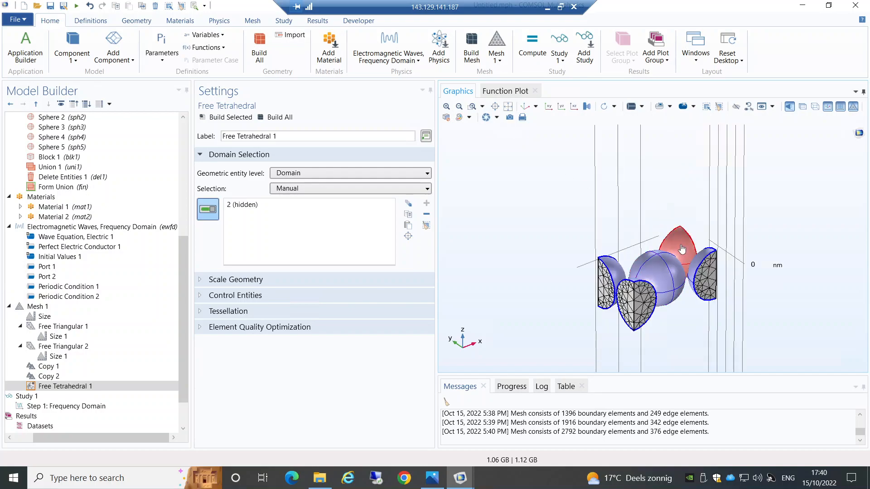
{"action": "left_click", "coordinate": [681, 249]}
{"action": "left_click", "coordinate": [705, 269]}
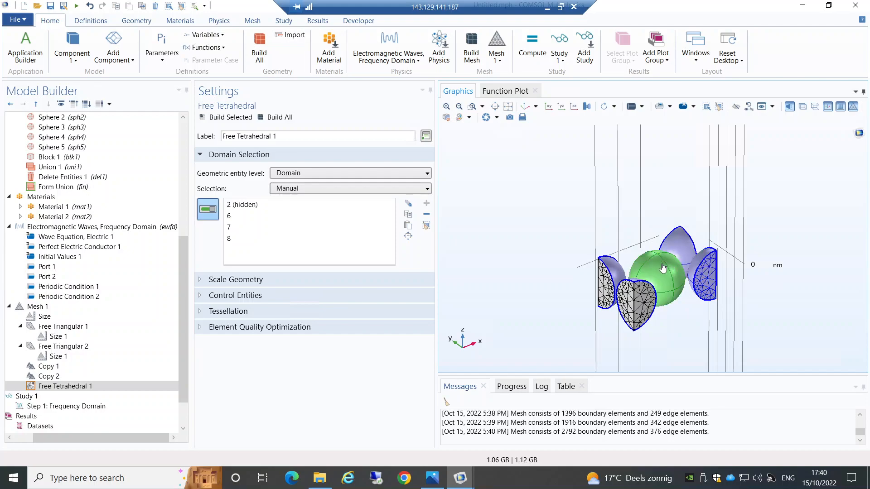
{"action": "left_click", "coordinate": [607, 266]}
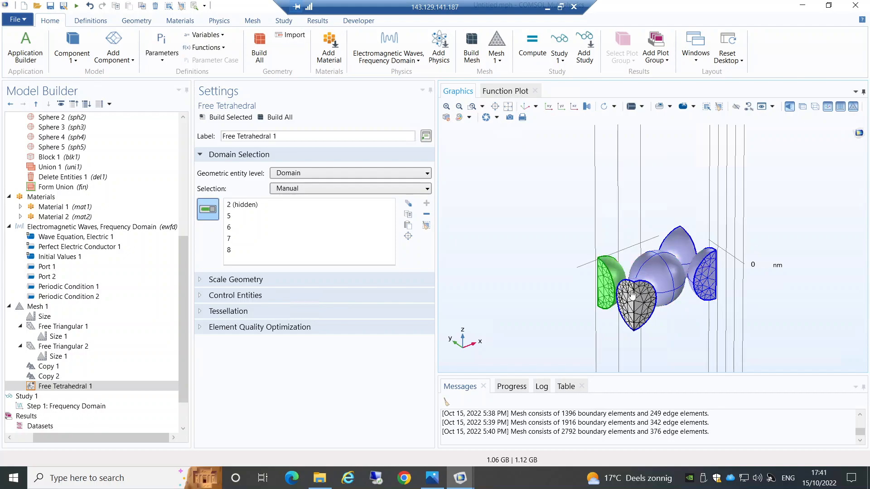
{"action": "left_click", "coordinate": [634, 296]}
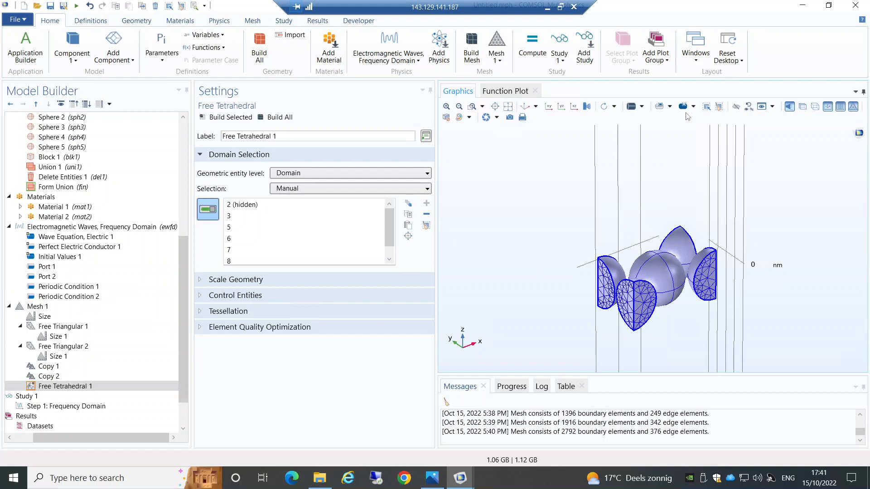
{"action": "left_click", "coordinate": [748, 107]}
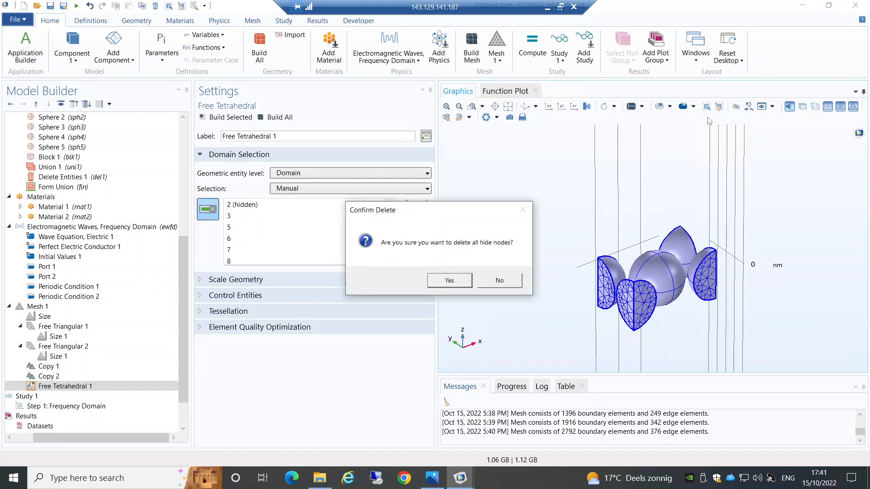
{"action": "left_click", "coordinate": [450, 281]}
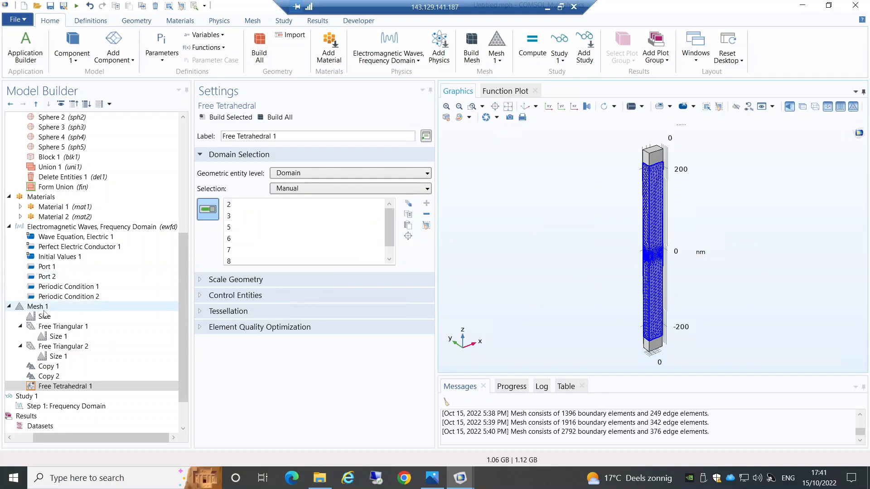
Build Free Tetrahedral 1, add a Size node to it with the predefined element size Finer, and build the mesh again.
{"action": "left_click", "coordinate": [218, 116]}
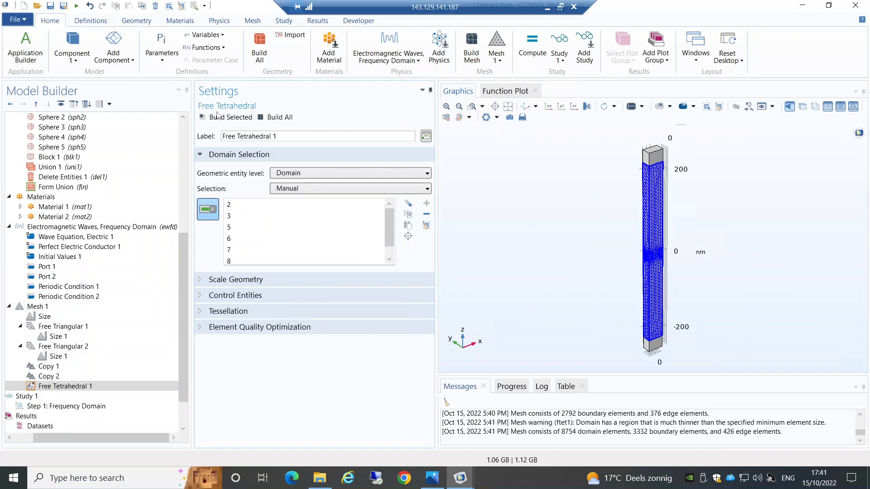
{"action": "left_click", "coordinate": [55, 388]}
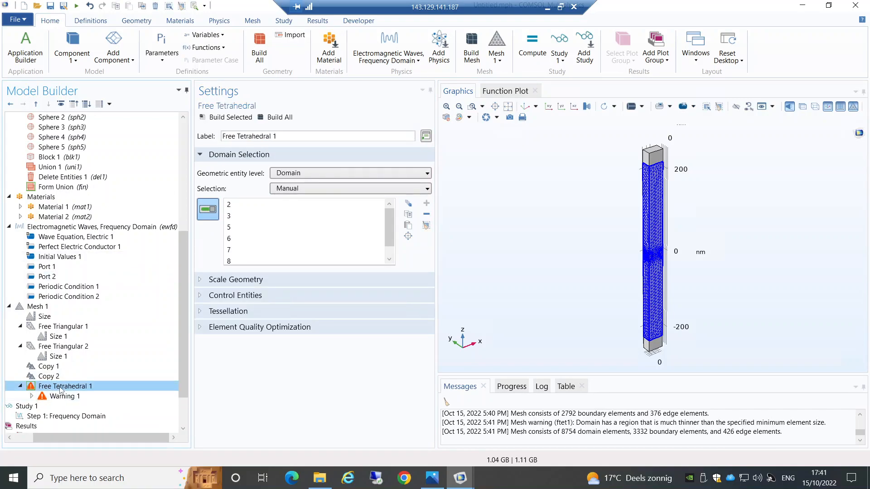
{"action": "right_click", "coordinate": [59, 387]}
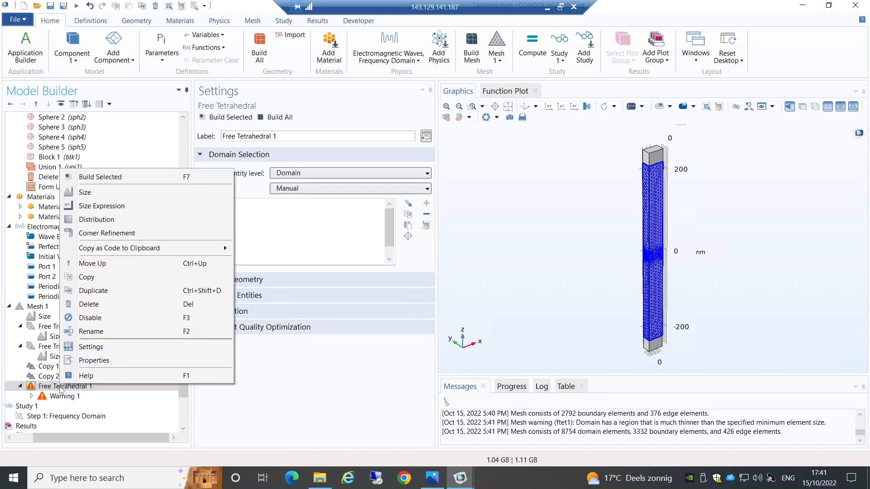
{"action": "left_click", "coordinate": [92, 194]}
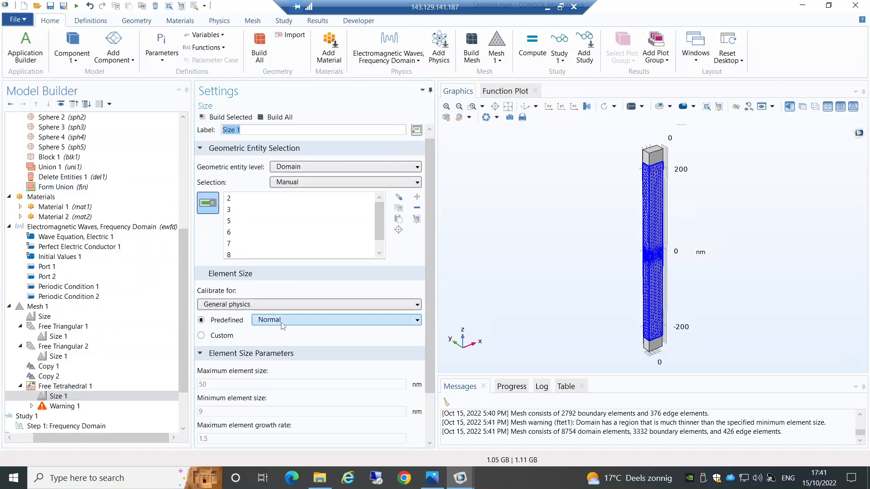
{"action": "left_click", "coordinate": [281, 320]}
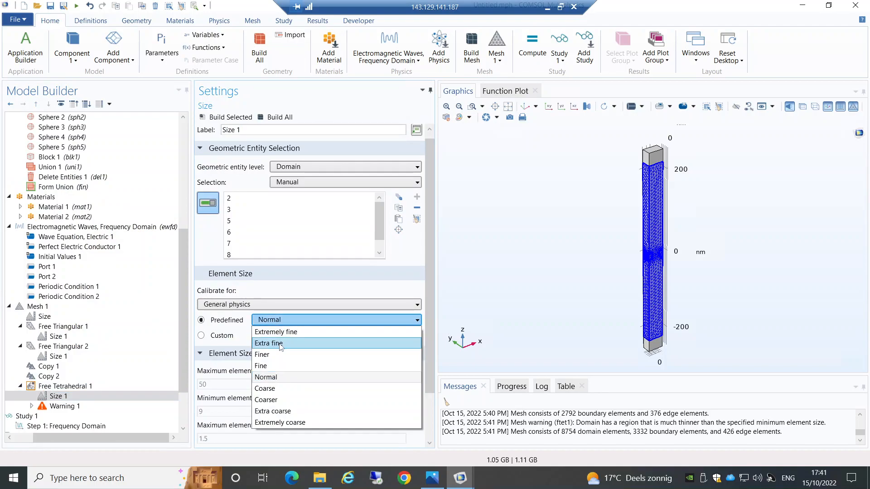
{"action": "left_click", "coordinate": [283, 355]}
{"action": "left_click", "coordinate": [232, 118]}
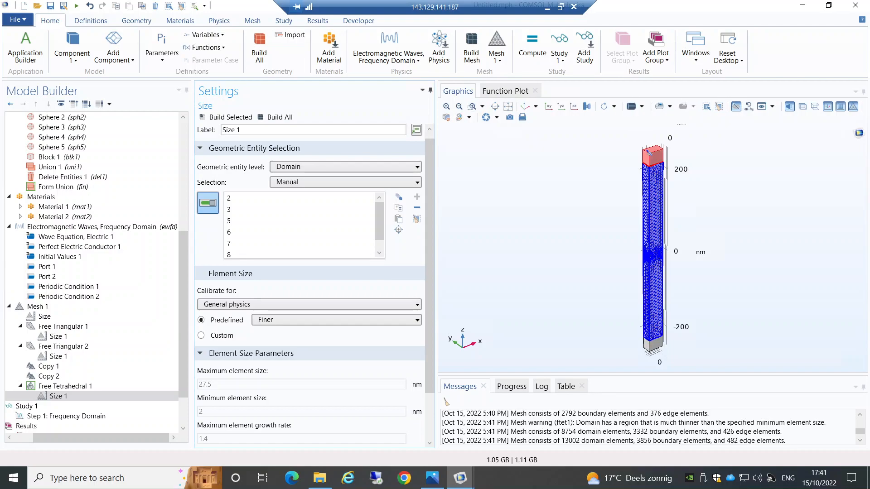
Temporarily hide the upper end domain to inspect the tetrahedral mesh on the face beneath it, then delete all hide nodes.
{"action": "left_click_drag", "start_coordinate": [647, 154], "coordinate": [625, 176]}
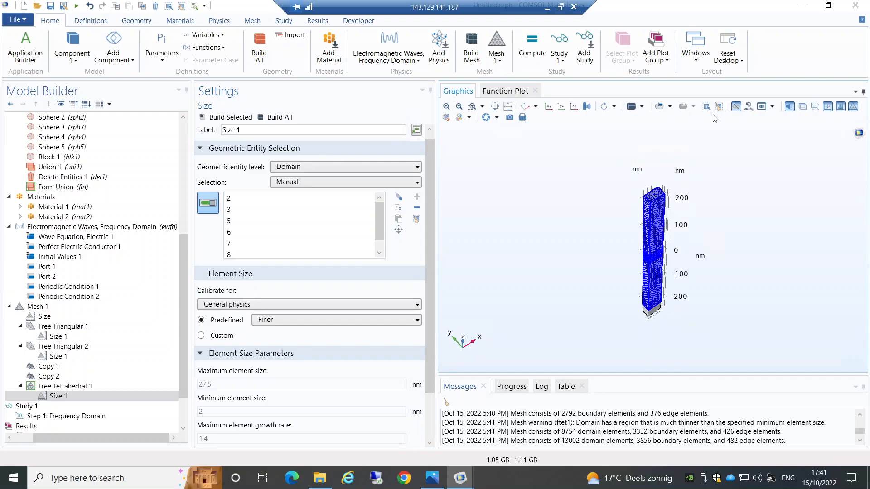
{"action": "left_click", "coordinate": [735, 106]}
{"action": "left_click", "coordinate": [471, 106]}
{"action": "left_click_drag", "start_coordinate": [633, 182], "coordinate": [670, 202]}
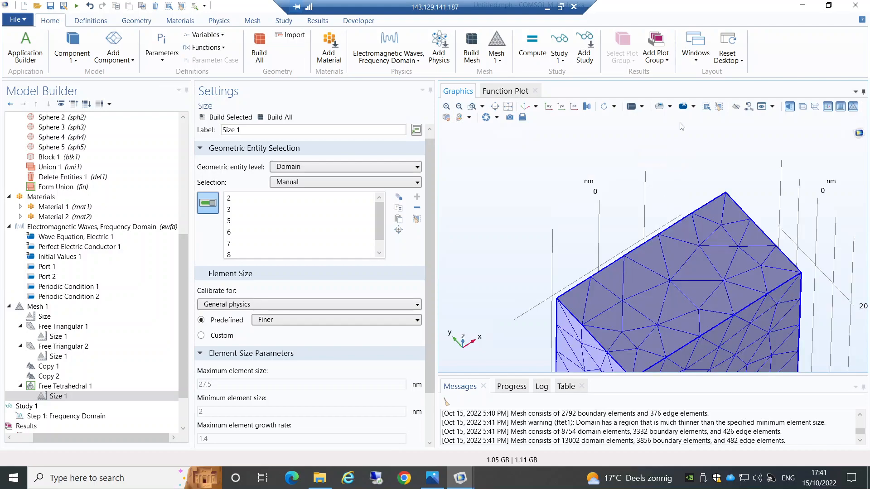
{"action": "left_click", "coordinate": [749, 107]}
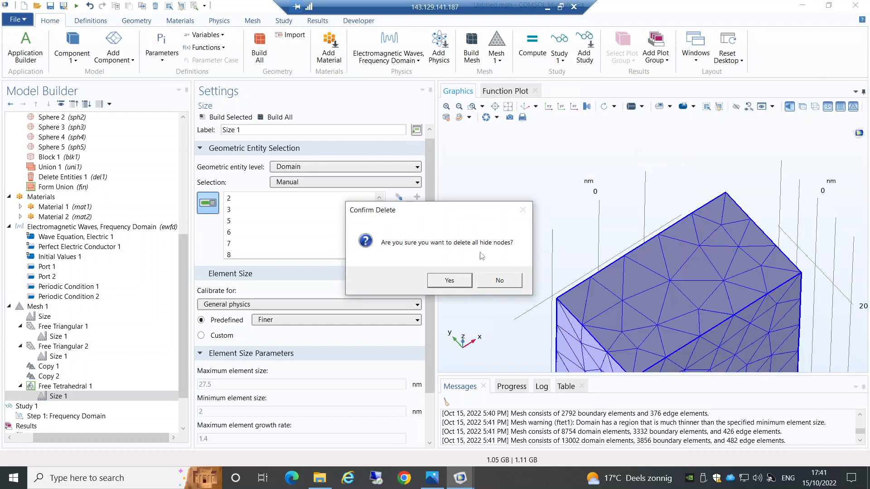
{"action": "left_click", "coordinate": [448, 284]}
{"action": "left_click", "coordinate": [524, 106]}
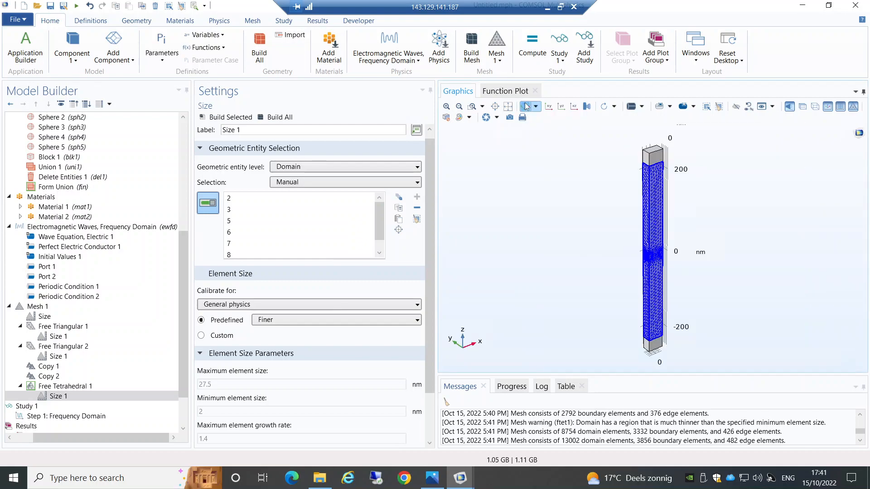
Add a Swept operation to Mesh 1, set its geometric entity level to Domain, and select end domains 1 and 4.
{"action": "left_click", "coordinate": [47, 307]}
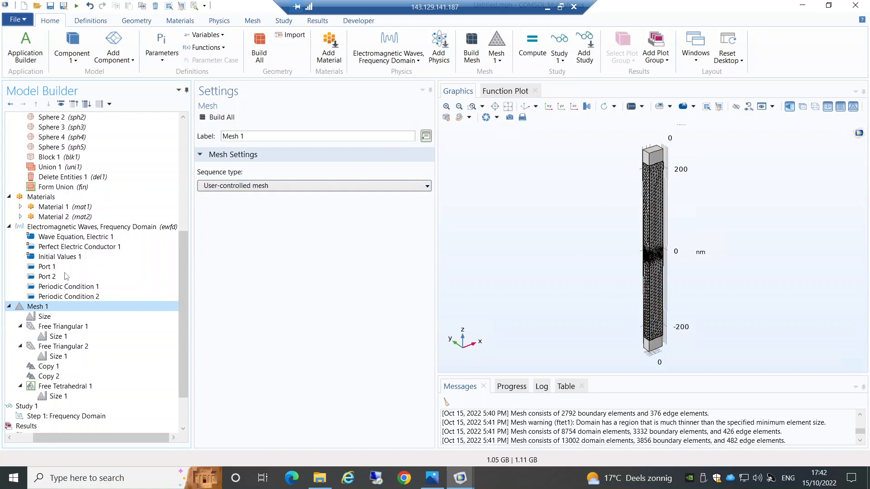
{"action": "right_click", "coordinate": [67, 309]}
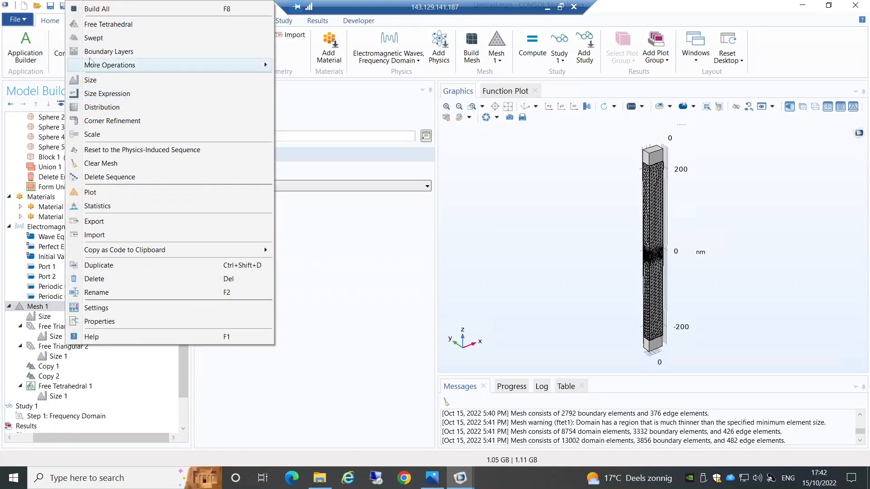
{"action": "key", "text": "Escape"}
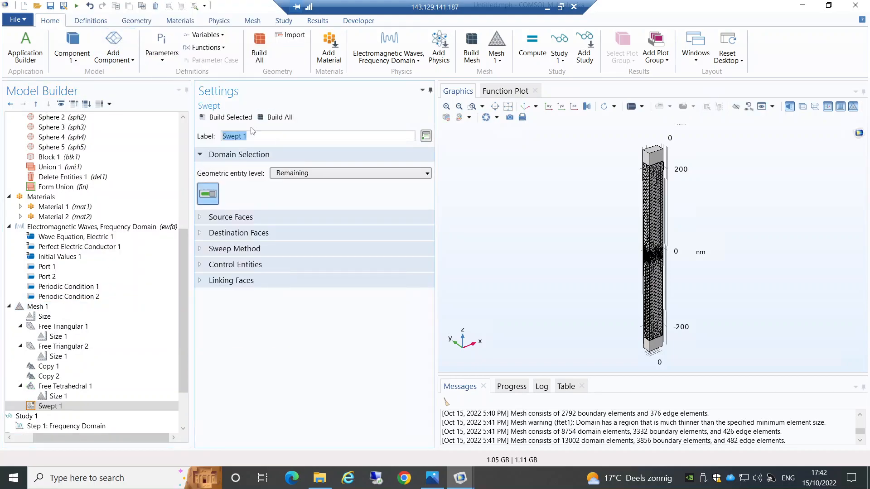
{"action": "left_click", "coordinate": [299, 176]}
{"action": "left_click", "coordinate": [307, 207]}
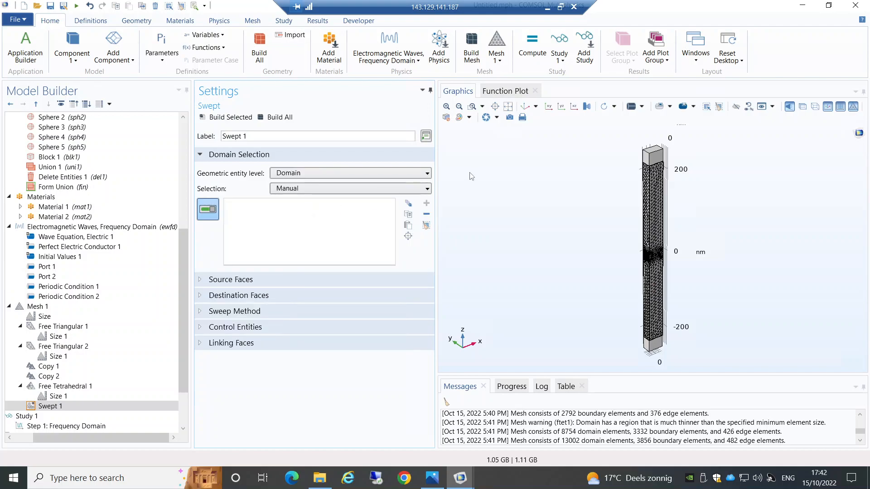
{"action": "left_click", "coordinate": [653, 156]}
{"action": "left_click", "coordinate": [651, 348]}
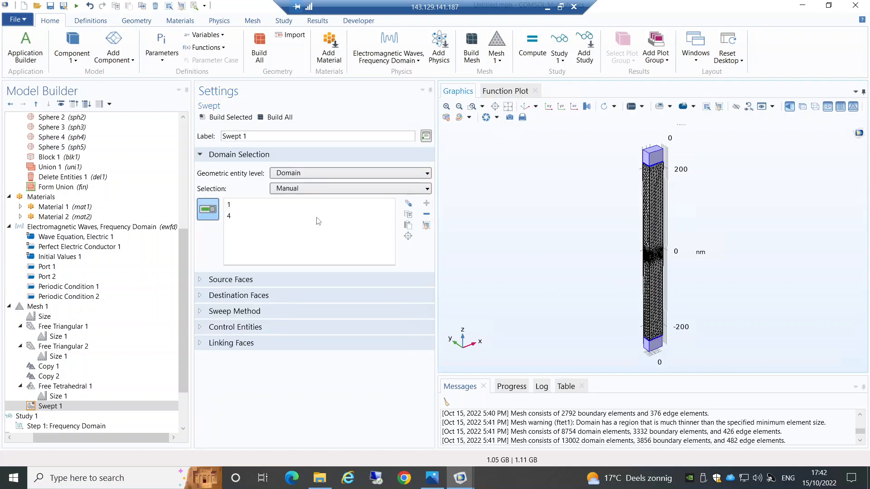
Expand Swept 1's source face settings and hide the central domain in the graphics view to expose the end domains' inner faces.
{"action": "left_click", "coordinate": [202, 280]}
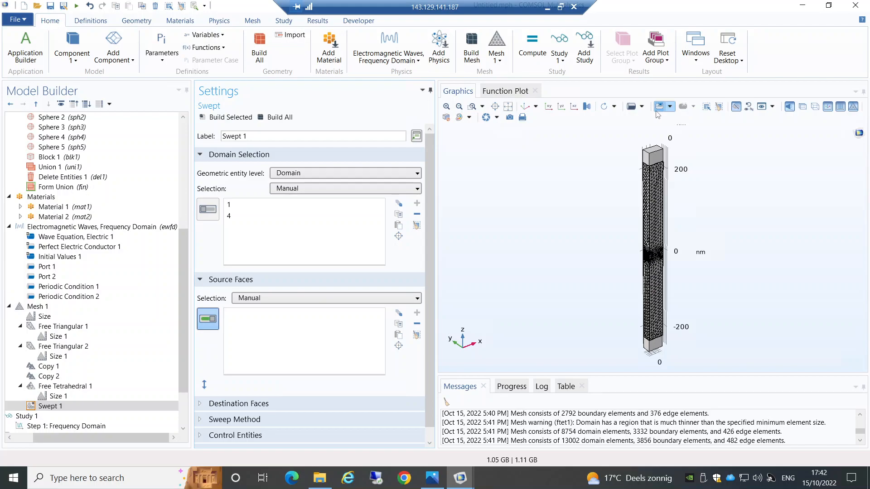
{"action": "left_click", "coordinate": [640, 107]}
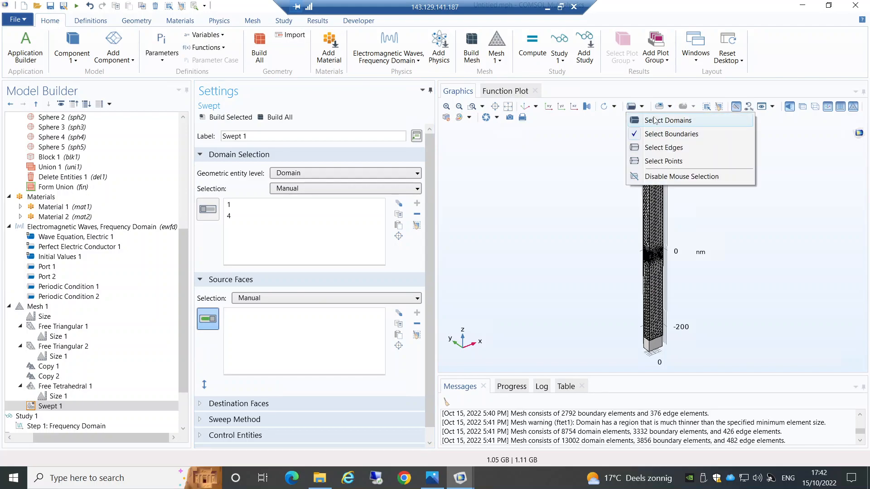
{"action": "left_click", "coordinate": [654, 120]}
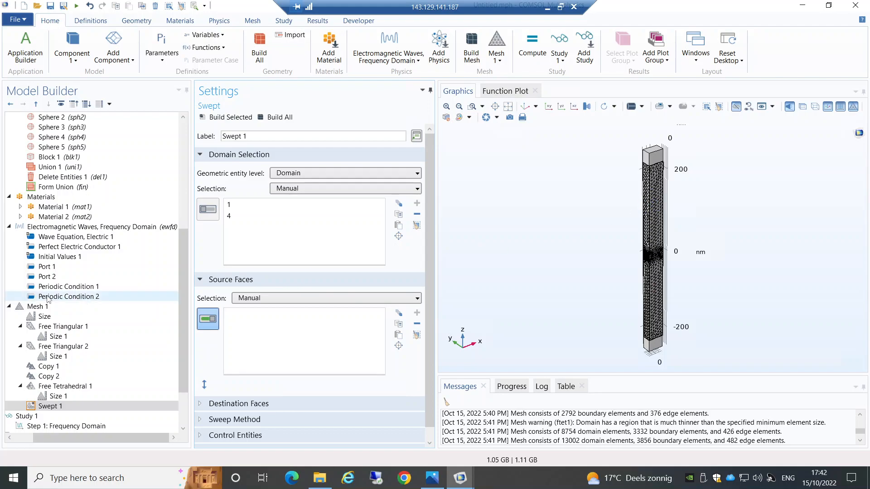
{"action": "left_click", "coordinate": [38, 306]}
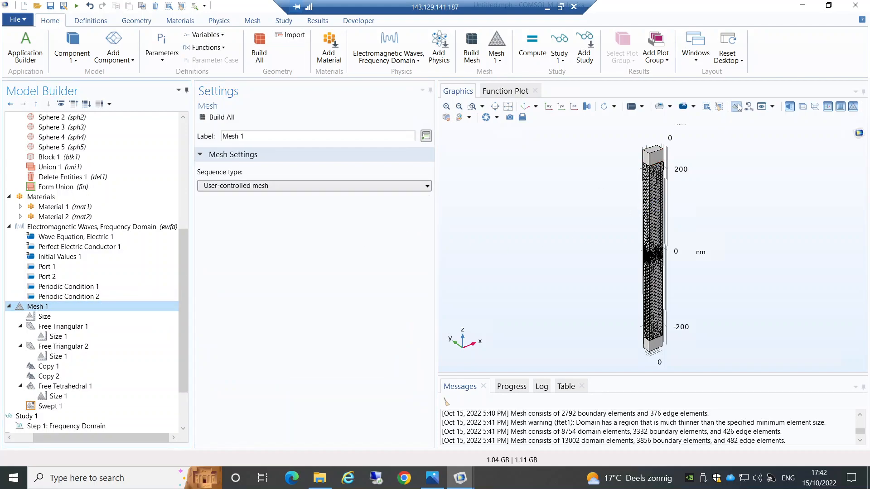
{"action": "left_click", "coordinate": [649, 186]}
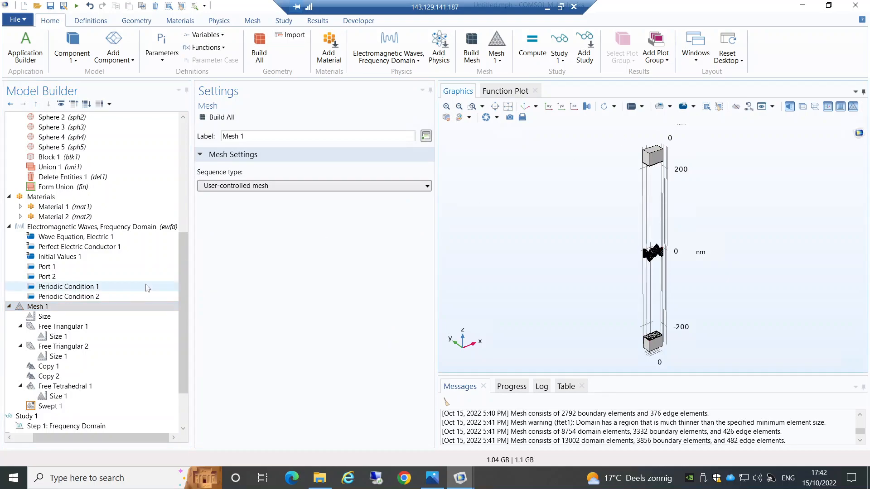
Add boundary 13, the meshed underside of the upper end domain, to Swept 1's source faces.
{"action": "left_click", "coordinate": [50, 405]}
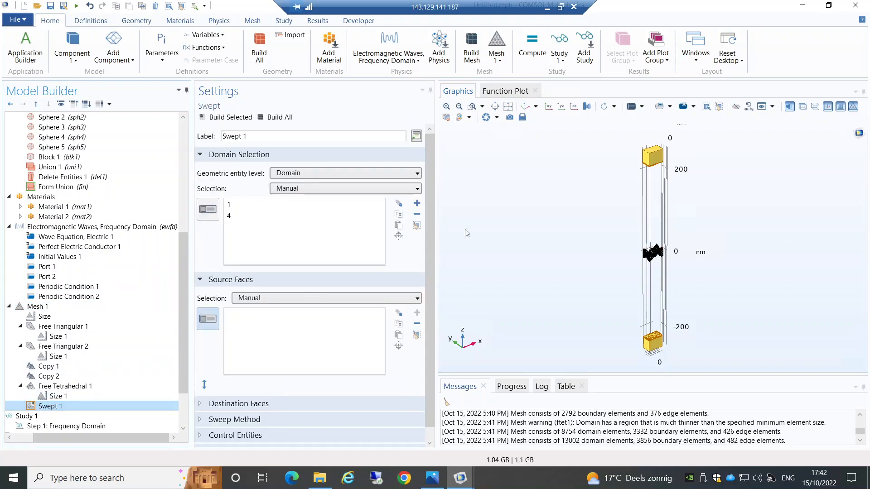
{"action": "left_click_drag", "start_coordinate": [580, 200], "coordinate": [583, 147]}
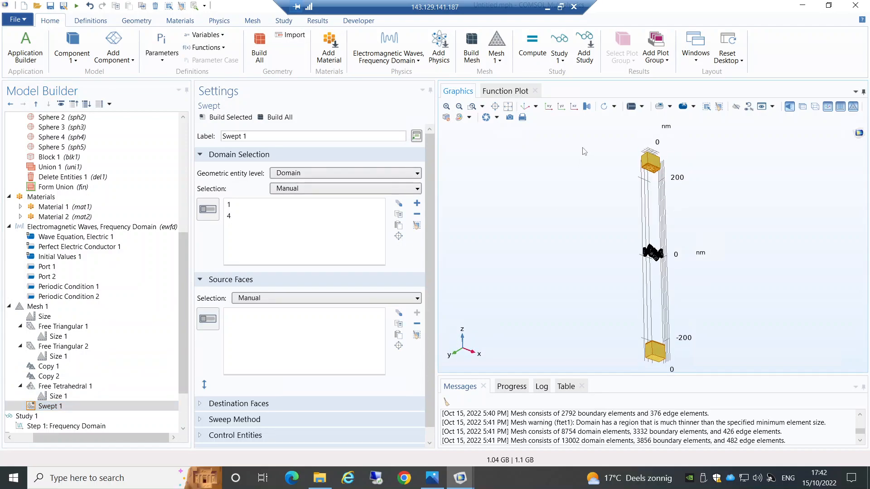
{"action": "left_click", "coordinate": [213, 319]}
{"action": "left_click", "coordinate": [472, 106]}
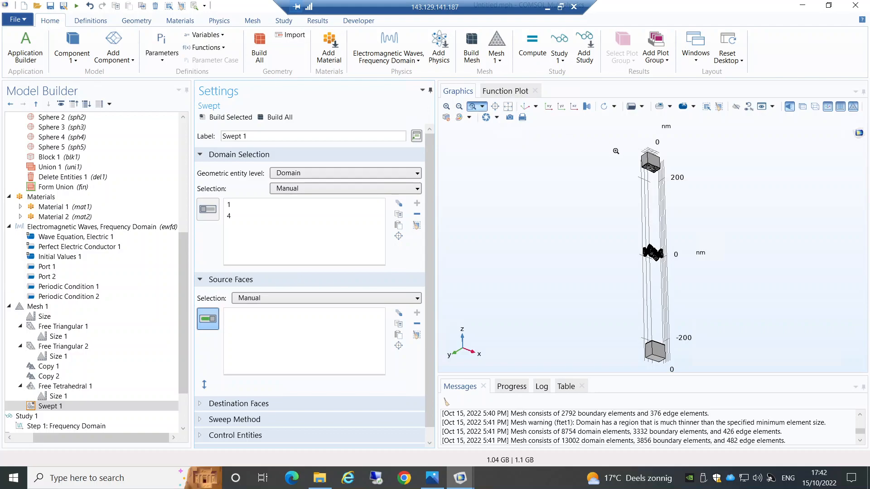
{"action": "left_click_drag", "start_coordinate": [619, 152], "coordinate": [682, 177]}
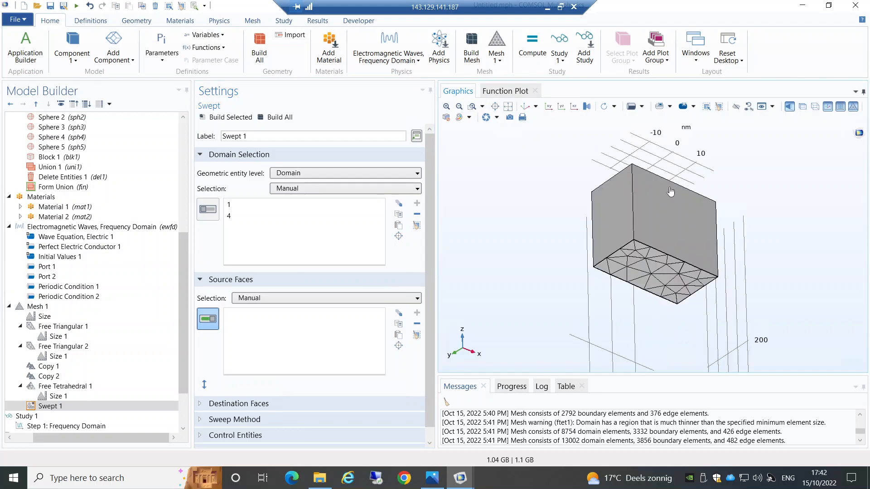
{"action": "left_click", "coordinate": [638, 255]}
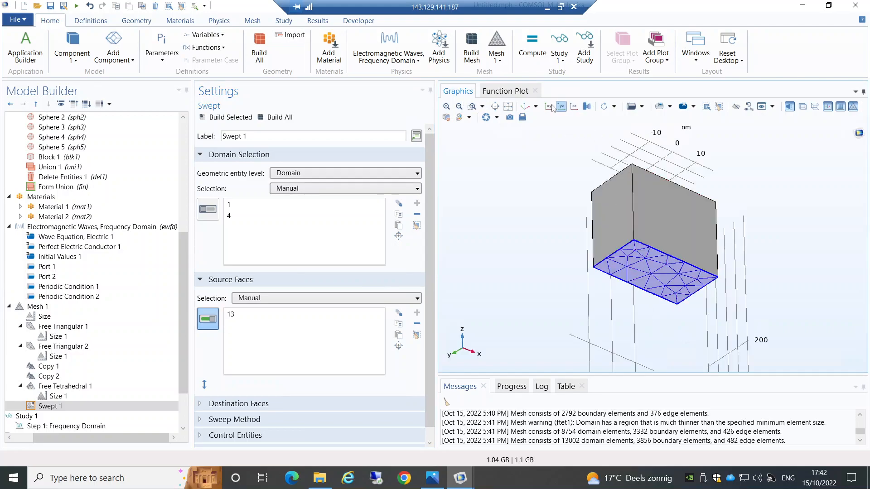
Add boundary 6, the meshed top face of the lower end domain, to Swept 1's source faces.
{"action": "left_click", "coordinate": [524, 107]}
{"action": "left_click", "coordinate": [471, 107]}
{"action": "left_click", "coordinate": [472, 107]}
{"action": "left_click", "coordinate": [472, 107]}
{"action": "left_click_drag", "start_coordinate": [642, 329], "coordinate": [675, 352]}
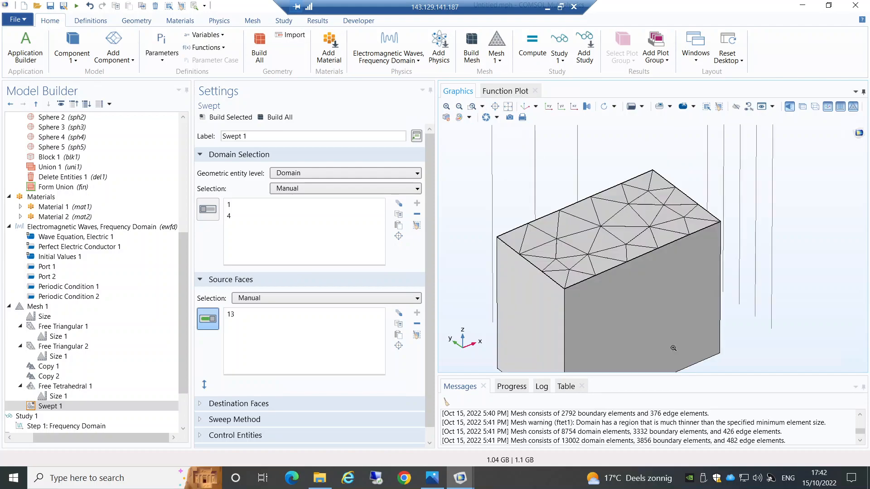
{"action": "left_click", "coordinate": [627, 229]}
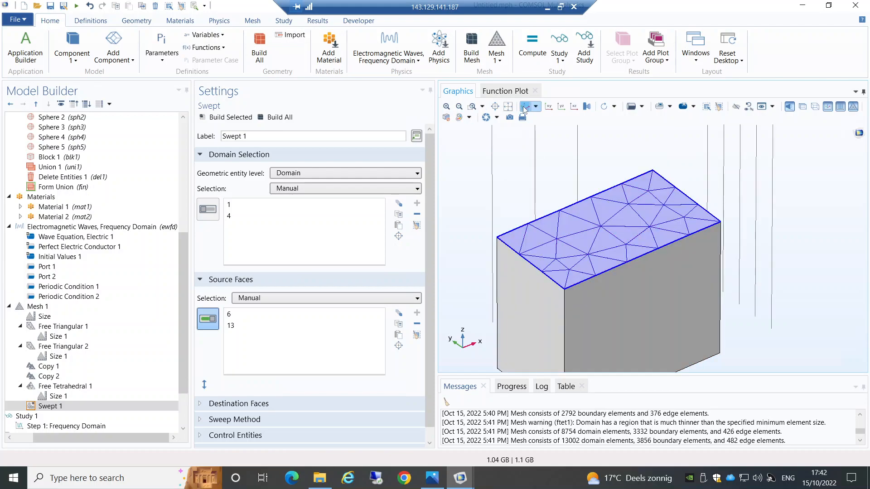
{"action": "left_click", "coordinate": [526, 107]}
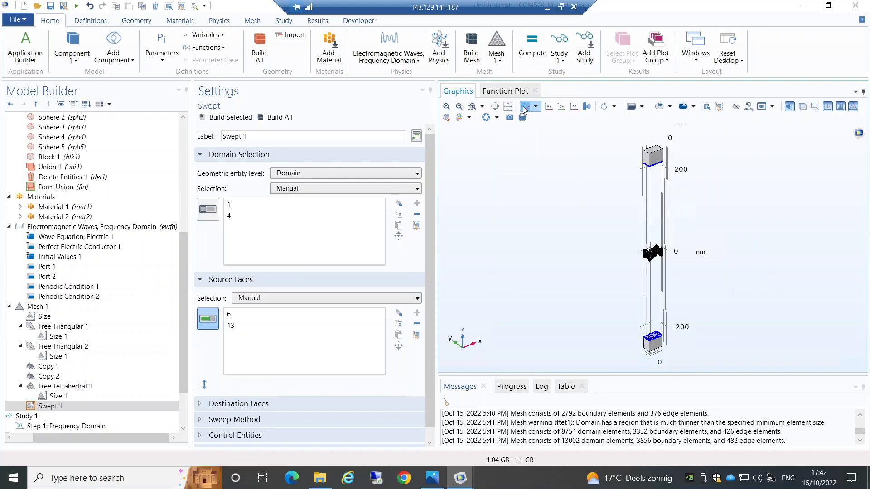
Add boundary 14, the top face of the upper end domain, to Swept 1's destination faces.
{"action": "left_click", "coordinate": [200, 404]}
{"action": "left_click", "coordinate": [472, 107]}
{"action": "left_click_drag", "start_coordinate": [623, 139], "coordinate": [679, 158]}
{"action": "left_click", "coordinate": [659, 236]}
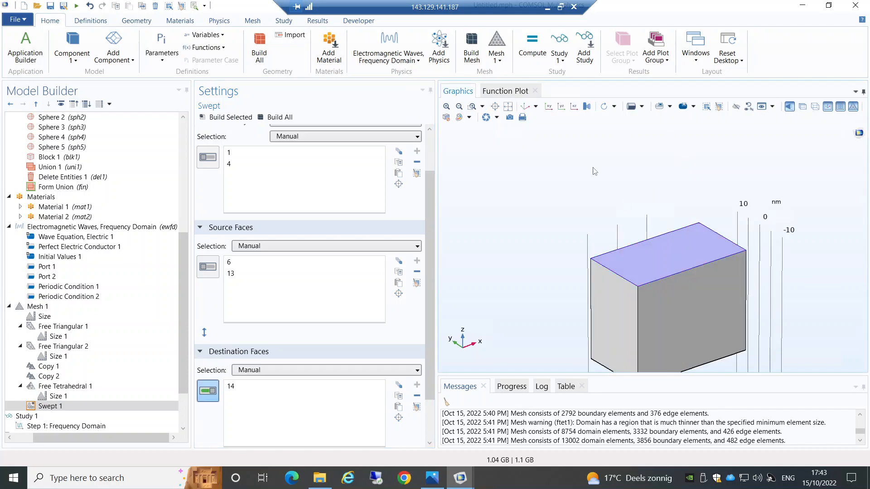
Add boundary 3, the underside of the lower end domain, to Swept 1's destination faces and build the swept mesh.
{"action": "left_click", "coordinate": [526, 107]}
{"action": "left_click", "coordinate": [489, 115]}
{"action": "left_click", "coordinate": [472, 106]}
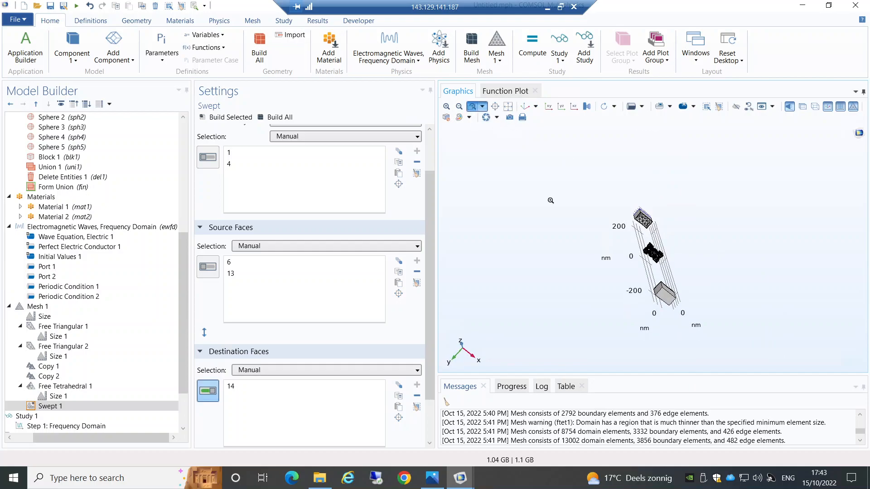
{"action": "left_click_drag", "start_coordinate": [632, 277], "coordinate": [683, 312]}
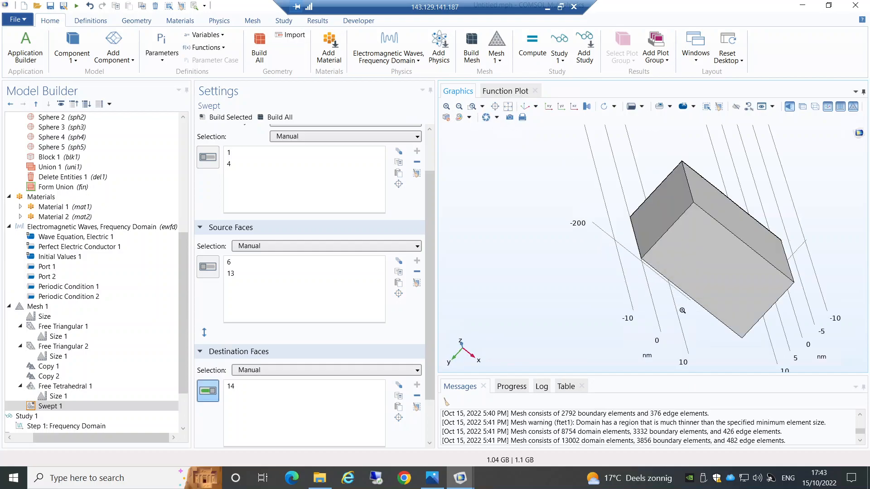
{"action": "left_click", "coordinate": [697, 254]}
{"action": "left_click", "coordinate": [508, 106]}
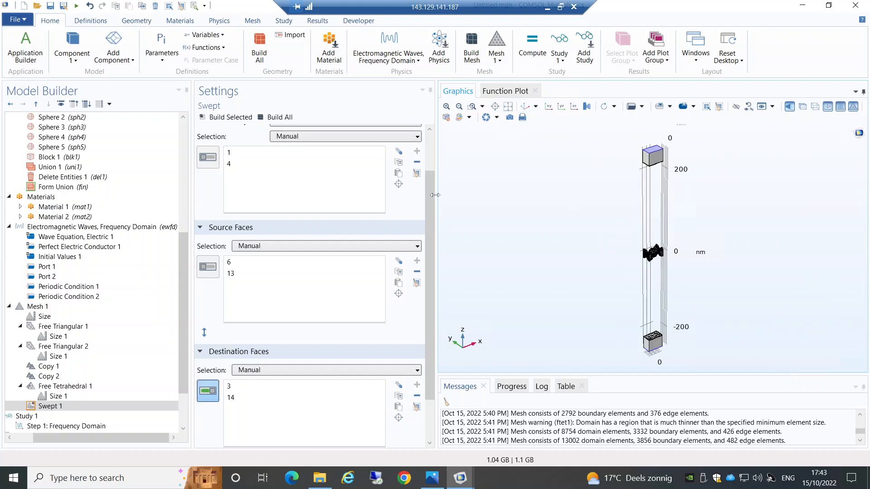
{"action": "scroll", "coordinate": [428, 197], "scroll_direction": "down", "scroll_amount": 2}
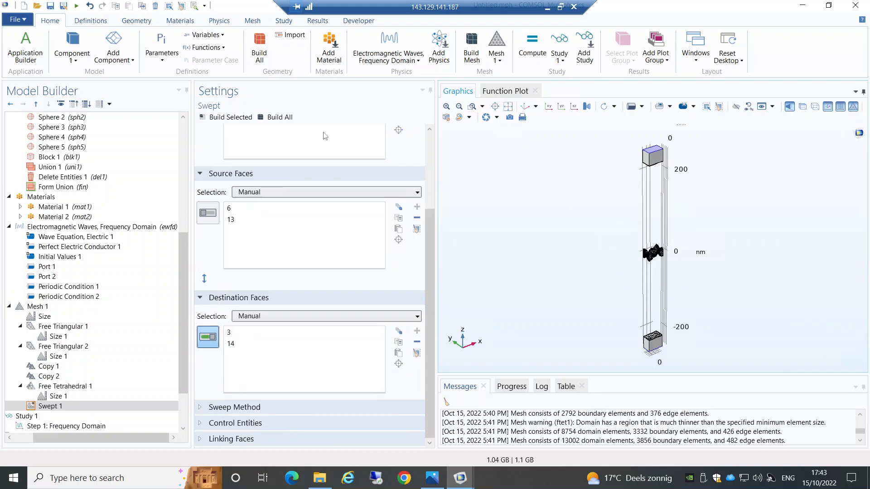
{"action": "left_click", "coordinate": [238, 121]}
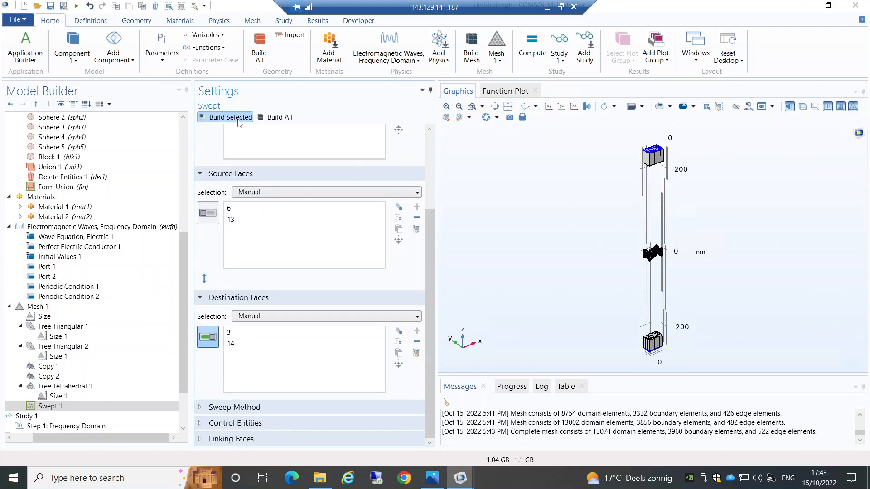
Add a Distribution to Swept 1 with a fixed number of 5 elements and build it for domains 1 and 4.
{"action": "left_click", "coordinate": [64, 407]}
{"action": "right_click", "coordinate": [65, 407]}
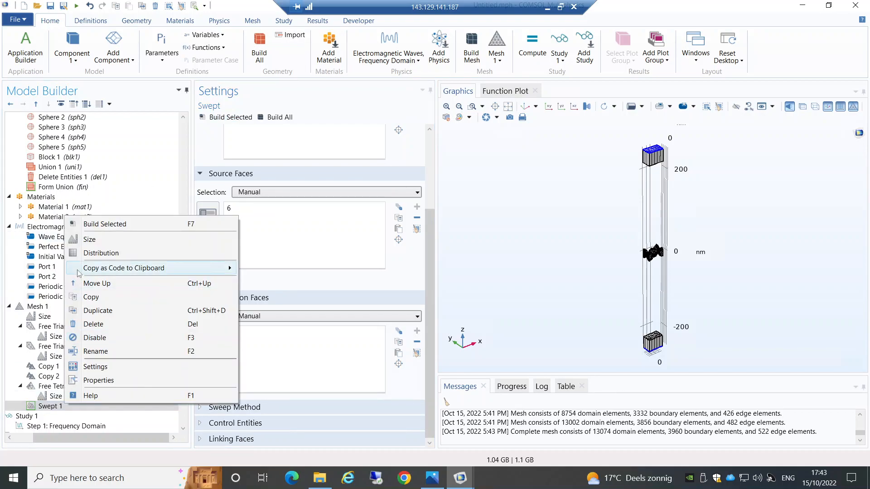
{"action": "left_click", "coordinate": [100, 254]}
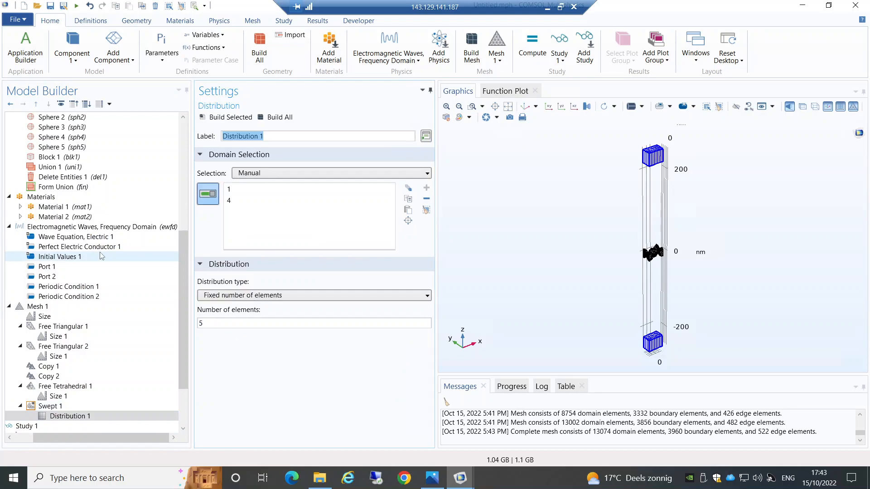
{"action": "left_click", "coordinate": [235, 120]}
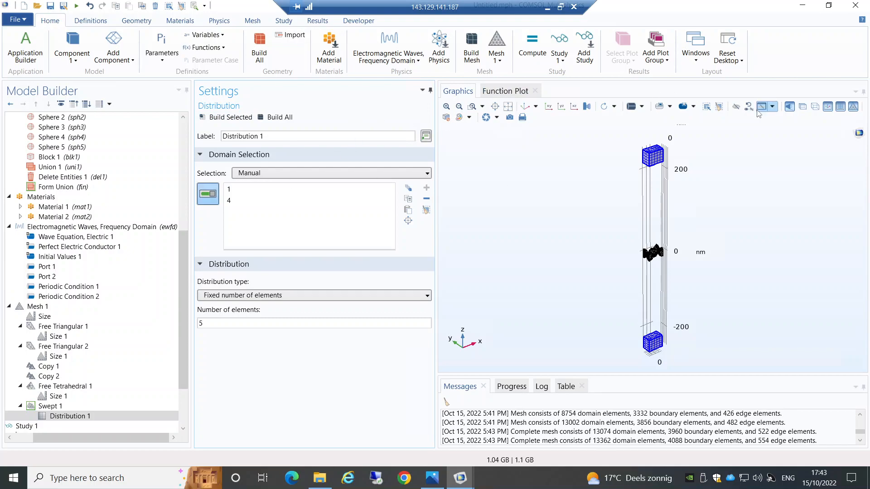
Reset the hiding in the graphics view to show the mesh of the whole model.
{"action": "left_click", "coordinate": [761, 107]}
{"action": "left_click", "coordinate": [757, 111]}
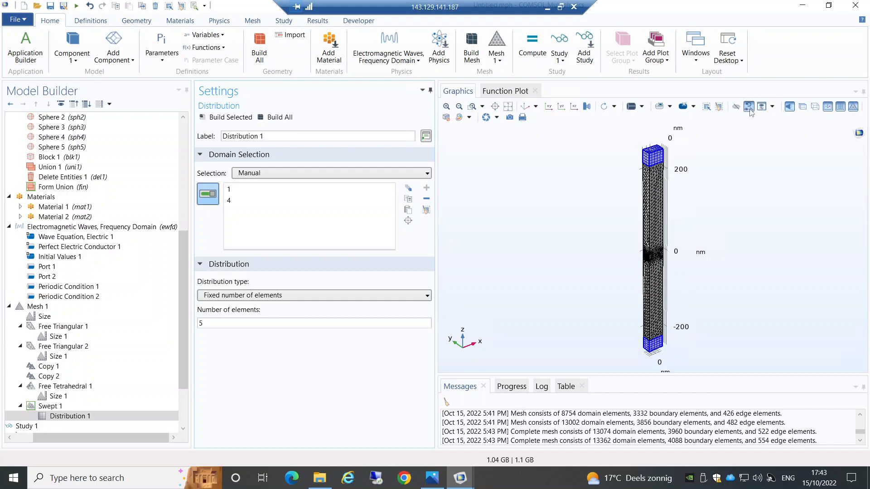
{"action": "left_click", "coordinate": [761, 108]}
{"action": "left_click", "coordinate": [448, 280]}
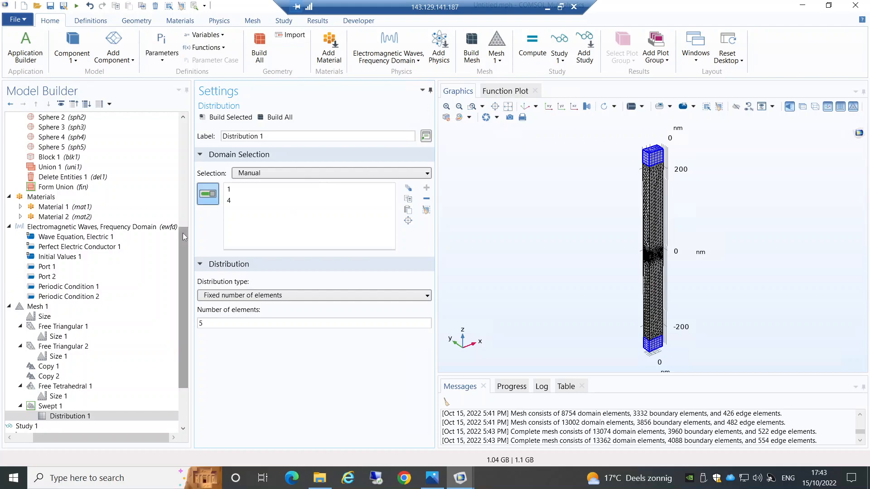
Set the frequencies of the Frequency Domain study step to c_const/lambda[um], using the lambda parameter from Parameters 1.
{"action": "left_click_drag", "start_coordinate": [182, 234], "coordinate": [190, 280]}
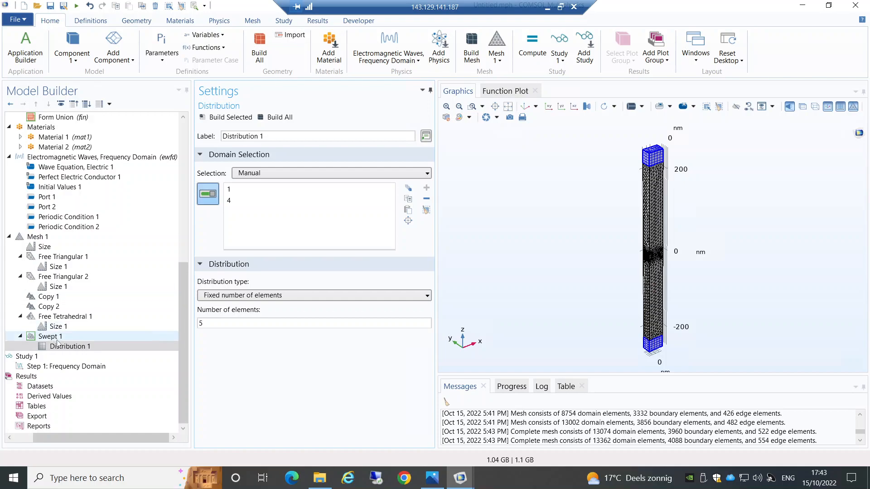
{"action": "left_click", "coordinate": [93, 366]}
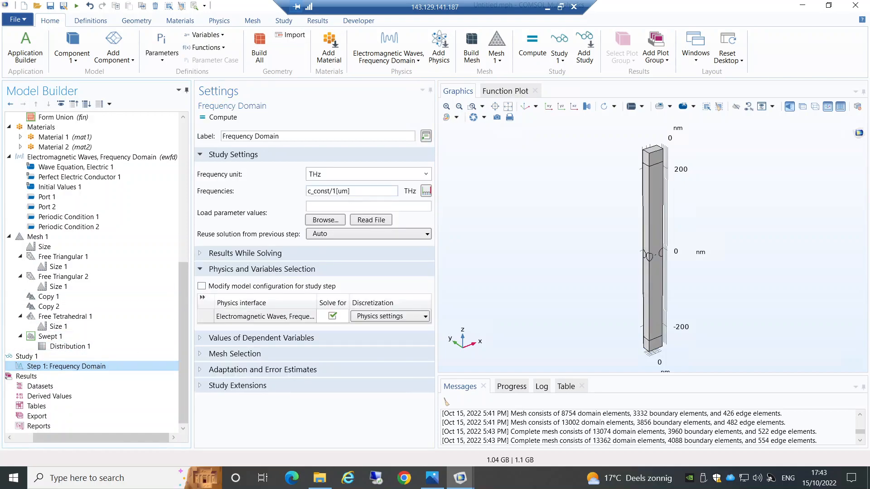
{"action": "left_click", "coordinate": [335, 190]}
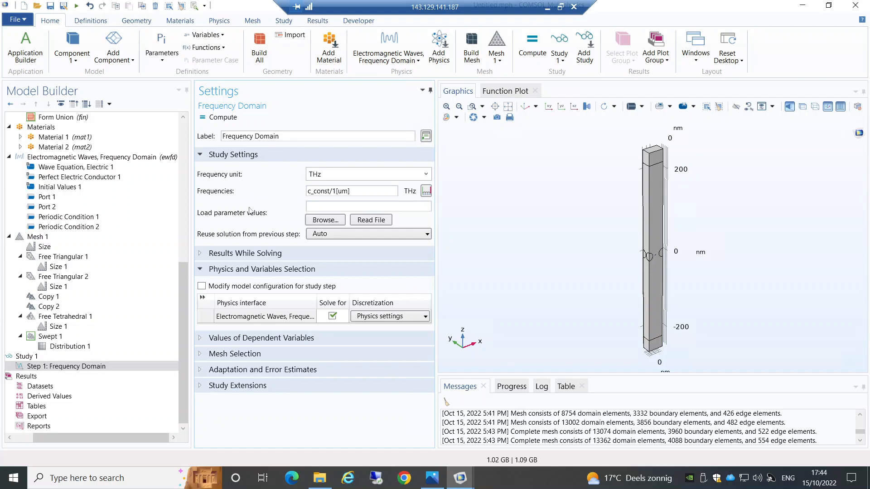
{"action": "left_click", "coordinate": [183, 136]}
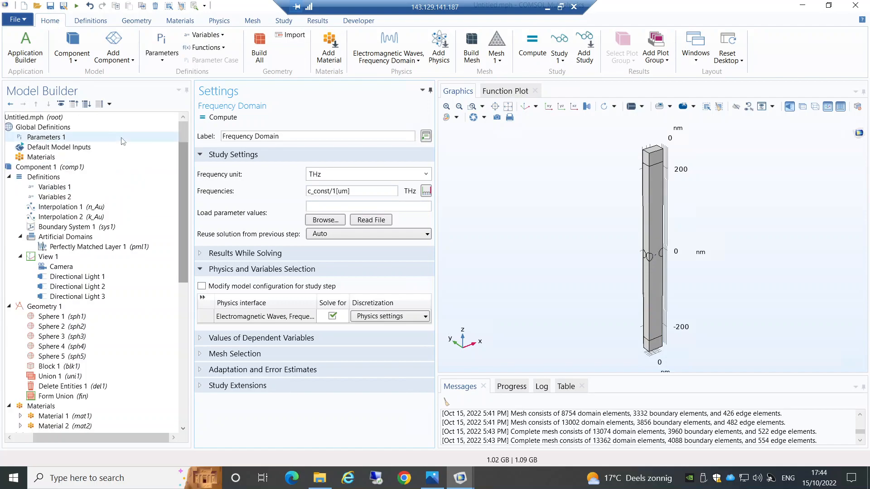
{"action": "left_click", "coordinate": [50, 137]}
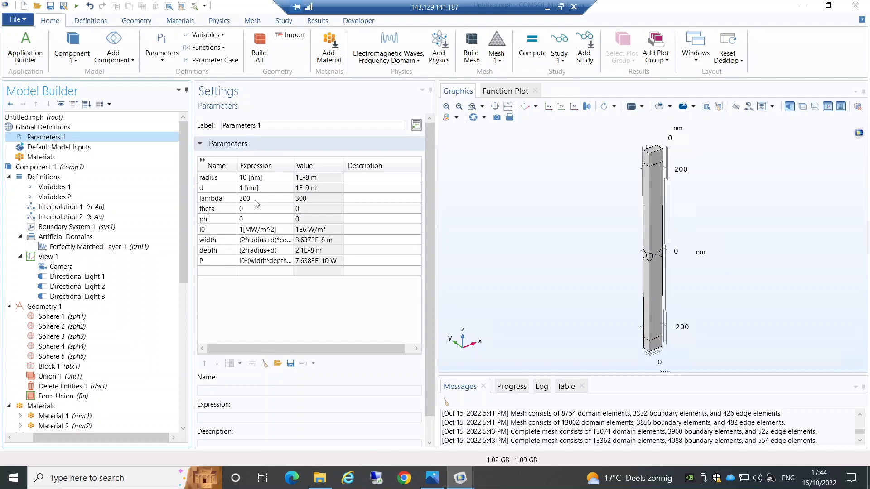
{"action": "left_click_drag", "start_coordinate": [180, 191], "coordinate": [181, 371]}
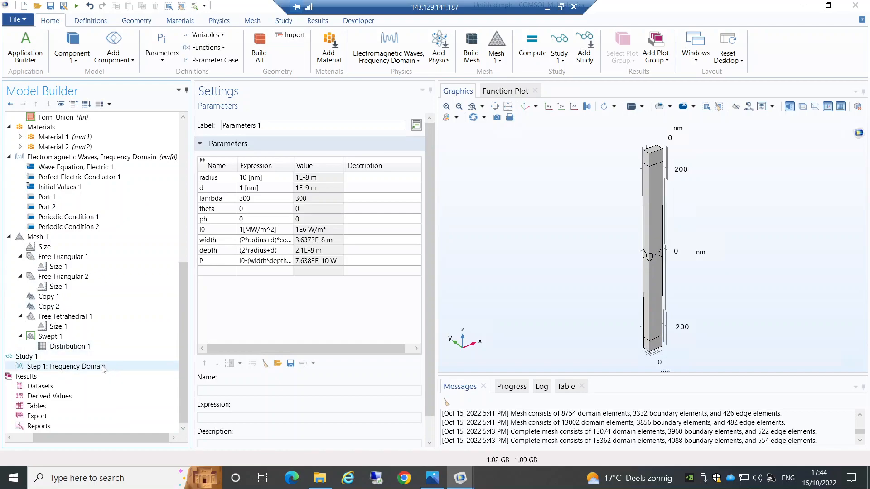
{"action": "left_click", "coordinate": [66, 366]}
{"action": "left_click", "coordinate": [335, 191]}
{"action": "key", "text": "BackSpace"}
{"action": "type", "text": "lamb"}
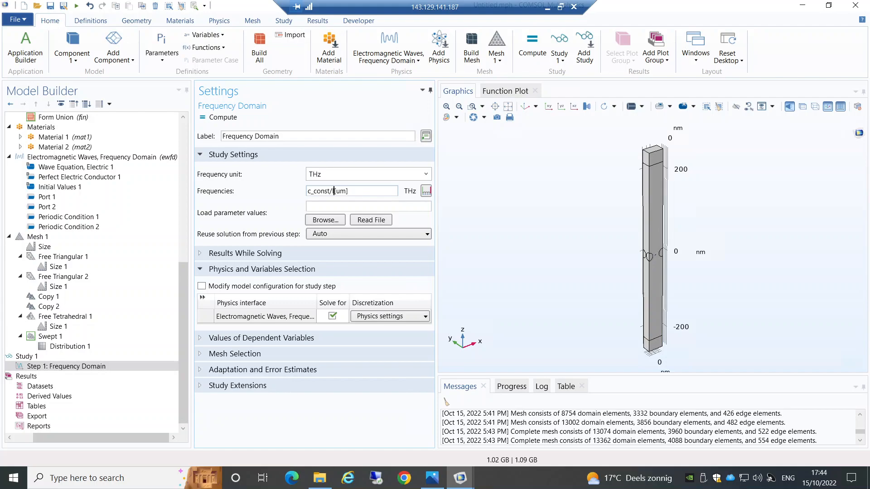
{"action": "type", "text": "da"}
Review the global parameters, Variables 2, the gold interpolation functions, Union 1 and the Frequency Domain study settings.
{"action": "left_click", "coordinate": [184, 218]}
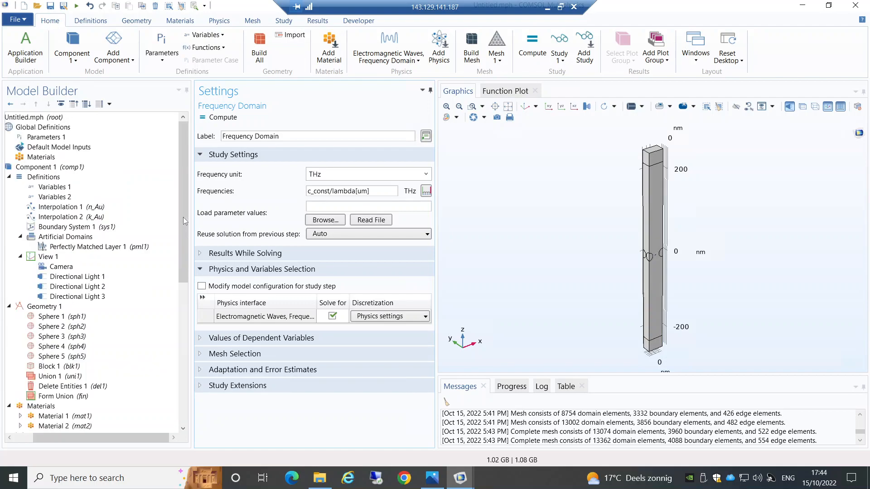
{"action": "left_click", "coordinate": [57, 138]}
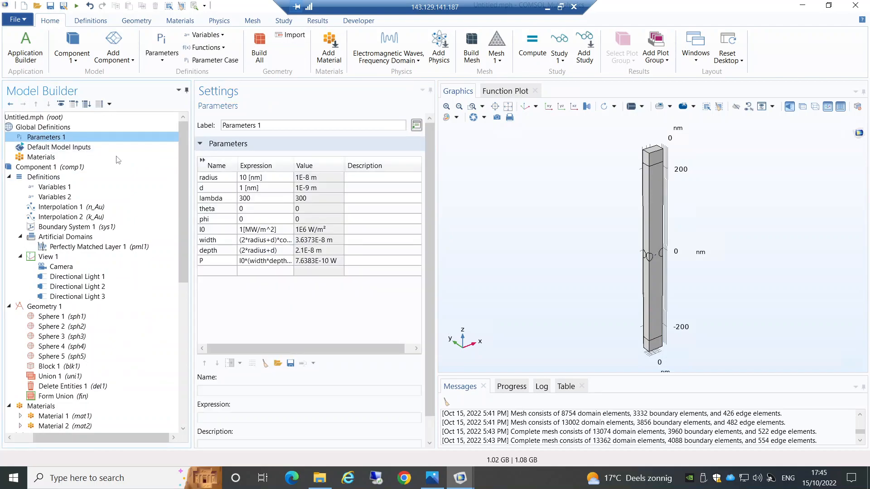
{"action": "left_click_drag", "start_coordinate": [185, 162], "coordinate": [185, 167]}
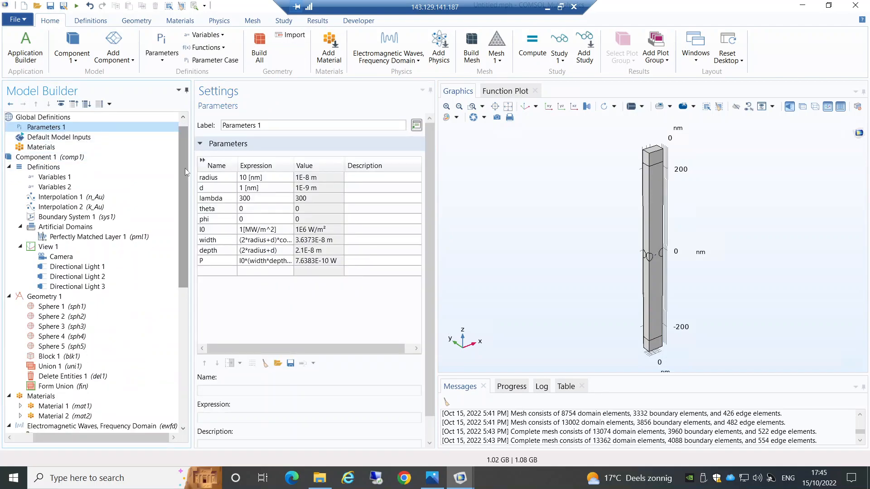
{"action": "left_click", "coordinate": [85, 176]}
{"action": "left_click", "coordinate": [84, 187]}
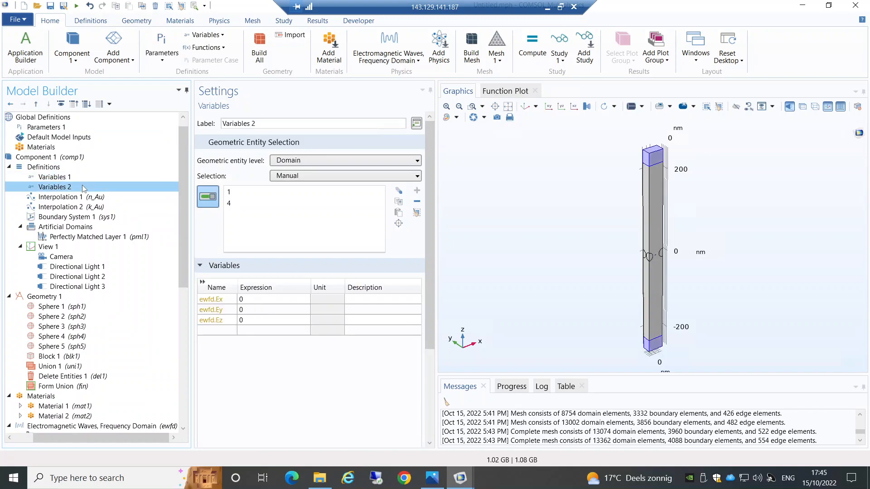
{"action": "left_click", "coordinate": [106, 197]}
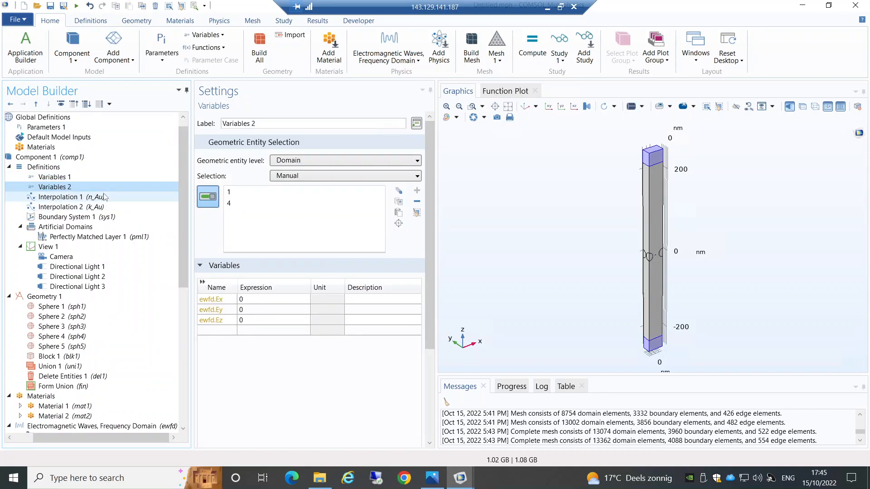
{"action": "left_click", "coordinate": [107, 208]}
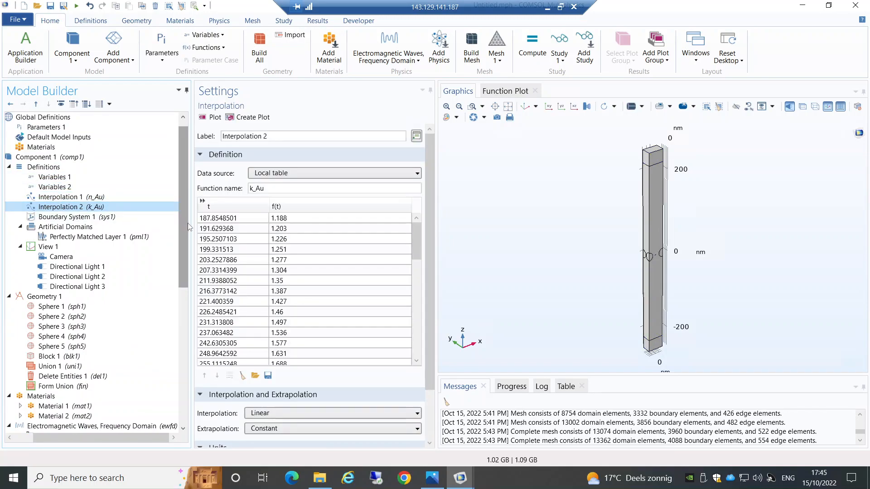
{"action": "left_click_drag", "start_coordinate": [184, 223], "coordinate": [187, 281]}
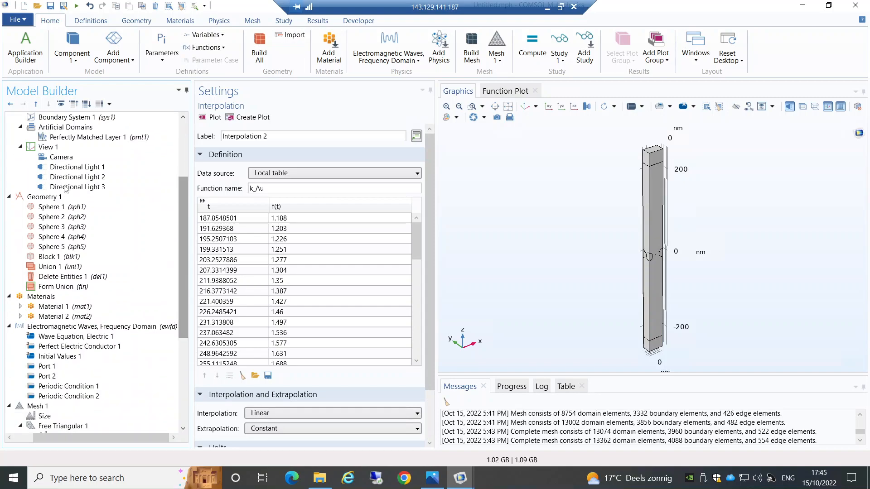
{"action": "left_click", "coordinate": [172, 197]}
{"action": "left_click_drag", "start_coordinate": [181, 224], "coordinate": [181, 235]}
{"action": "left_click", "coordinate": [53, 248]}
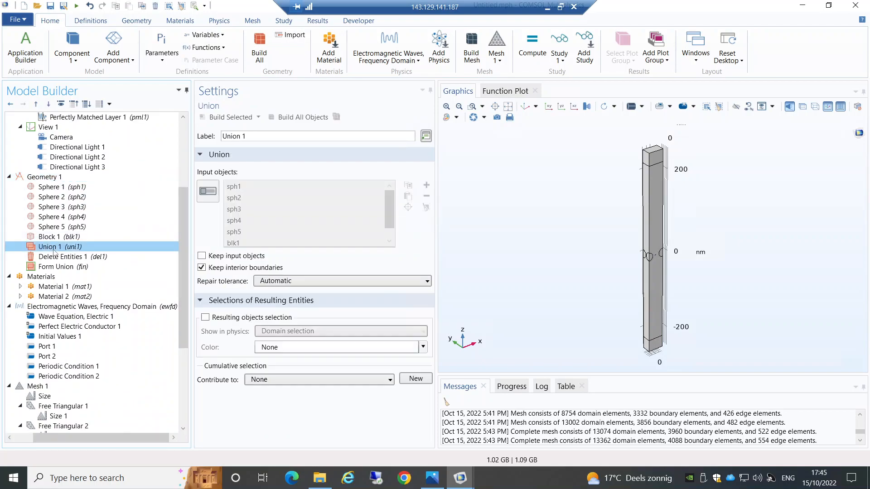
{"action": "scroll", "coordinate": [185, 285], "scroll_direction": "down", "scroll_amount": 5}
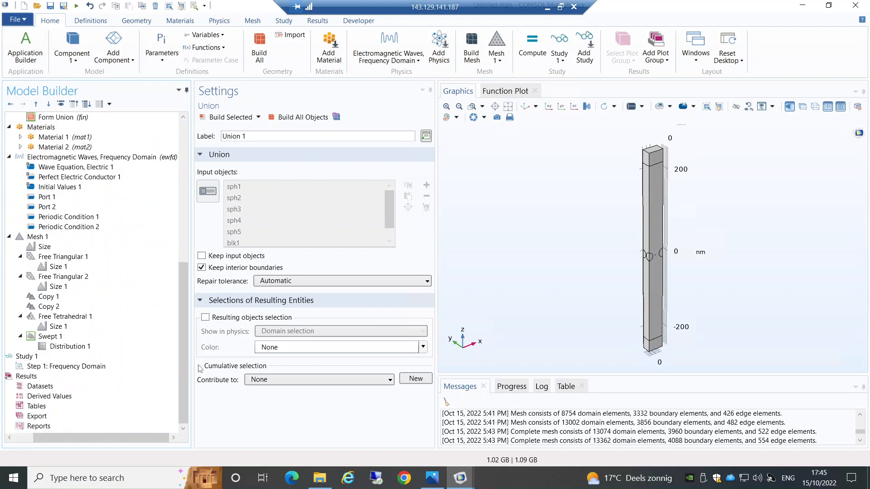
{"action": "left_click", "coordinate": [66, 367]}
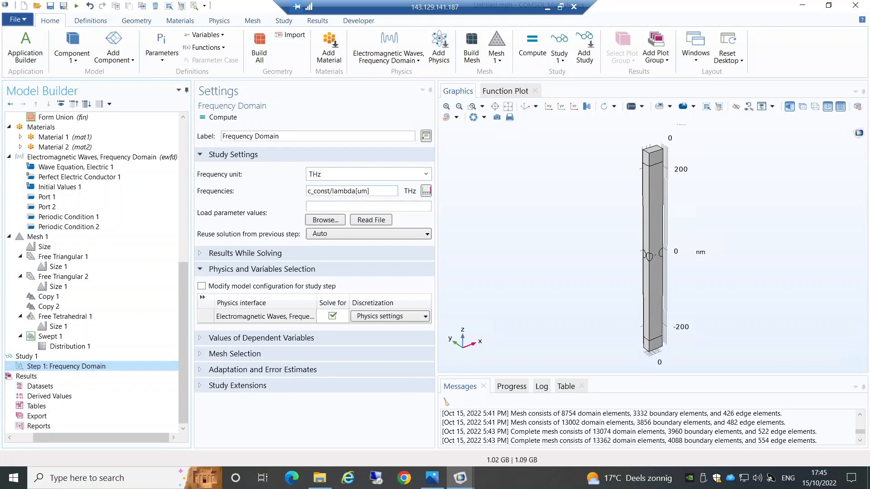
Set the lambda parameter to 500 in Parameters 1.
{"action": "left_click", "coordinate": [183, 127]}
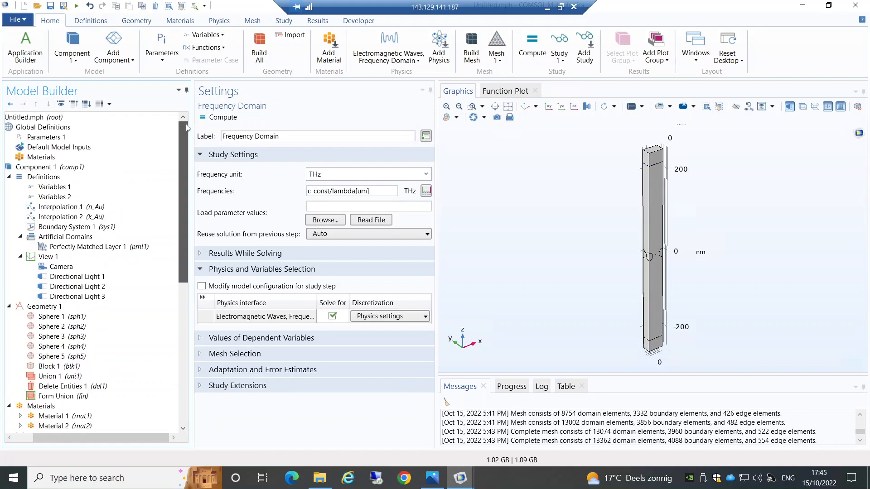
{"action": "left_click", "coordinate": [47, 137]}
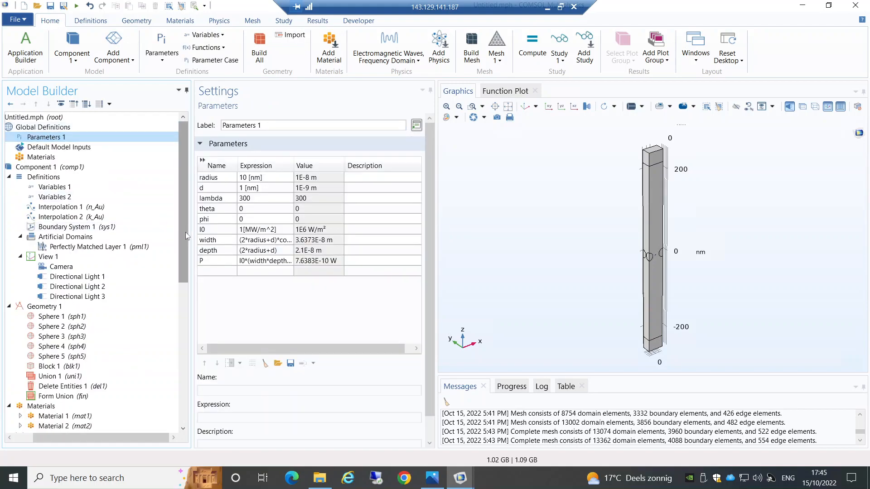
{"action": "left_click_drag", "start_coordinate": [186, 232], "coordinate": [182, 379]}
{"action": "left_click", "coordinate": [108, 367]}
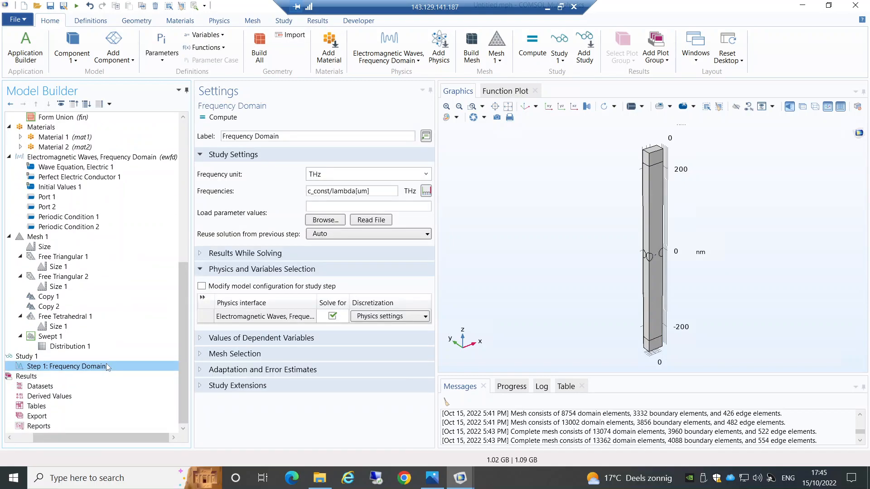
{"action": "left_click", "coordinate": [183, 180]}
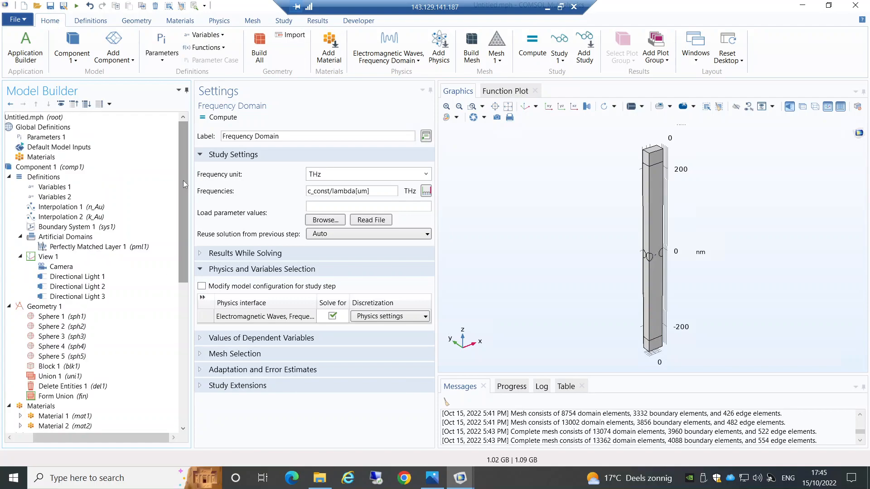
{"action": "left_click", "coordinate": [63, 137]}
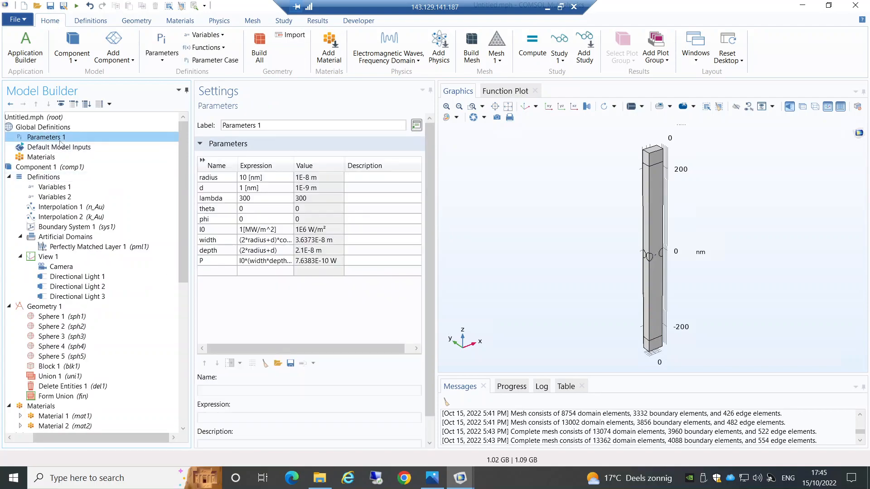
{"action": "left_click", "coordinate": [258, 199]}
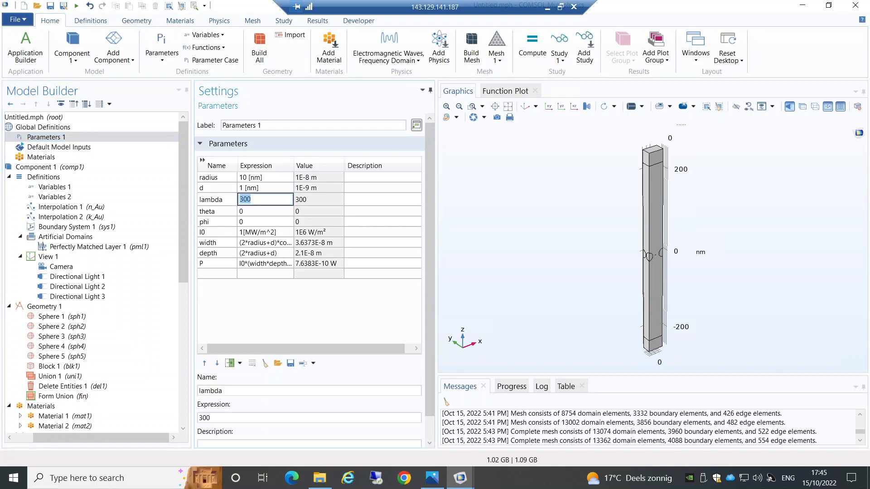
{"action": "type", "text": "500"}
{"action": "key", "text": "Return"}
Compare the unit in the Frequency Domain step's frequency expression with the lambda definition in Parameters 1.
{"action": "left_click_drag", "start_coordinate": [181, 209], "coordinate": [181, 351]}
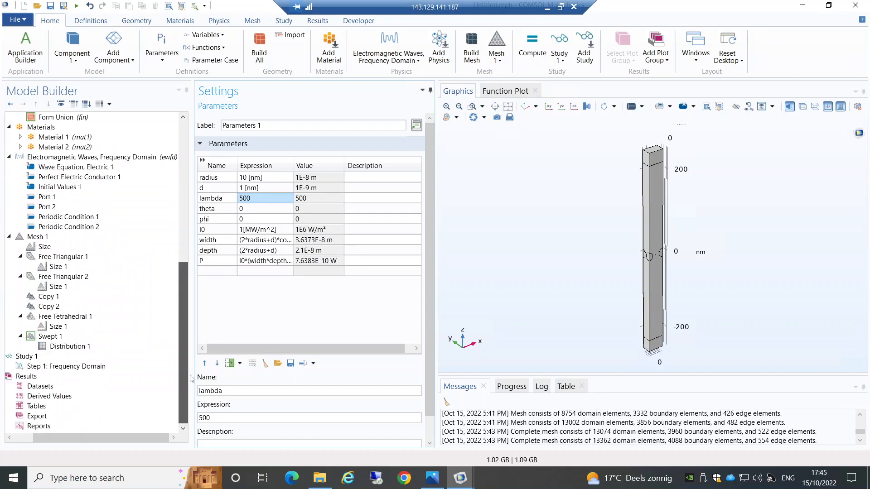
{"action": "left_click", "coordinate": [66, 367]}
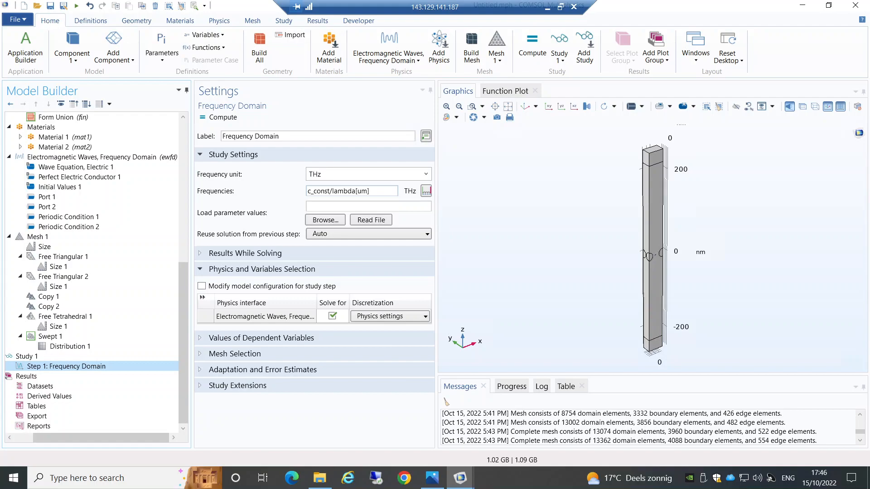
{"action": "left_click", "coordinate": [361, 191]}
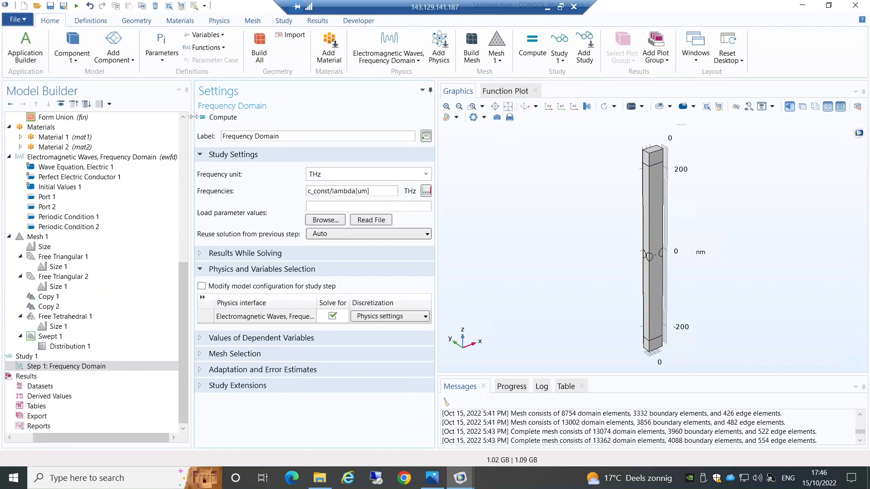
{"action": "left_click", "coordinate": [185, 130]}
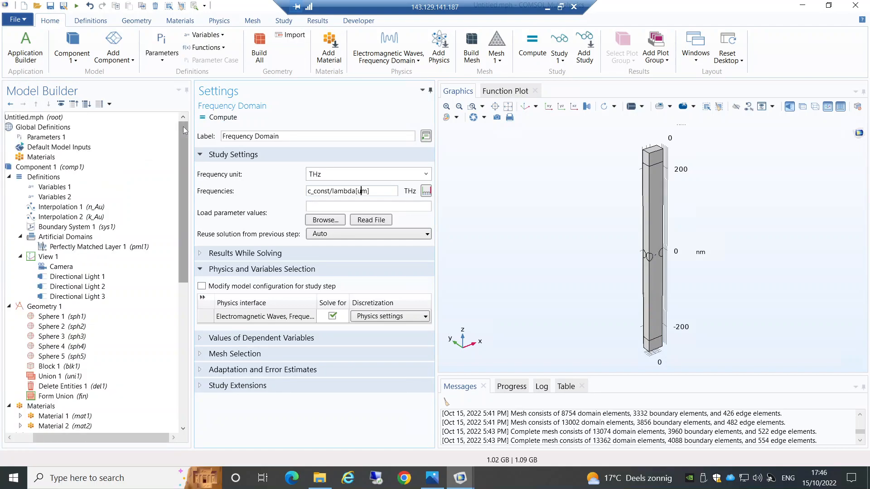
{"action": "left_click", "coordinate": [124, 138]}
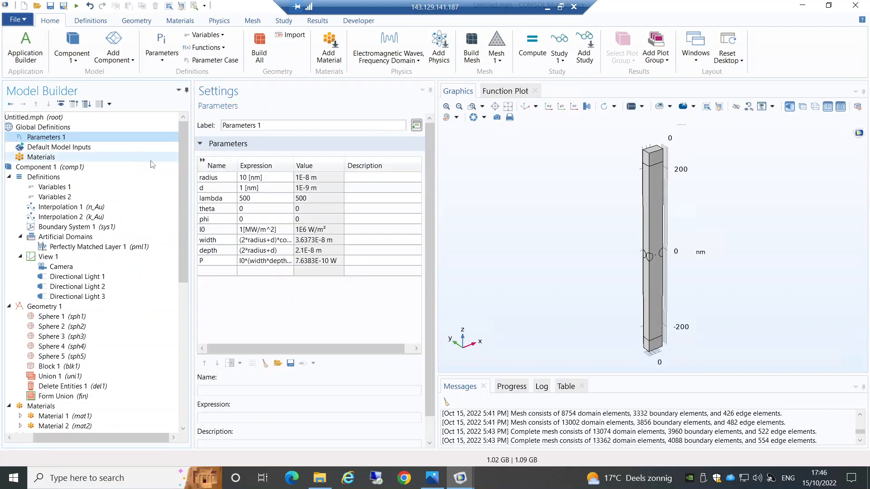
{"action": "left_click_drag", "start_coordinate": [183, 164], "coordinate": [189, 307]}
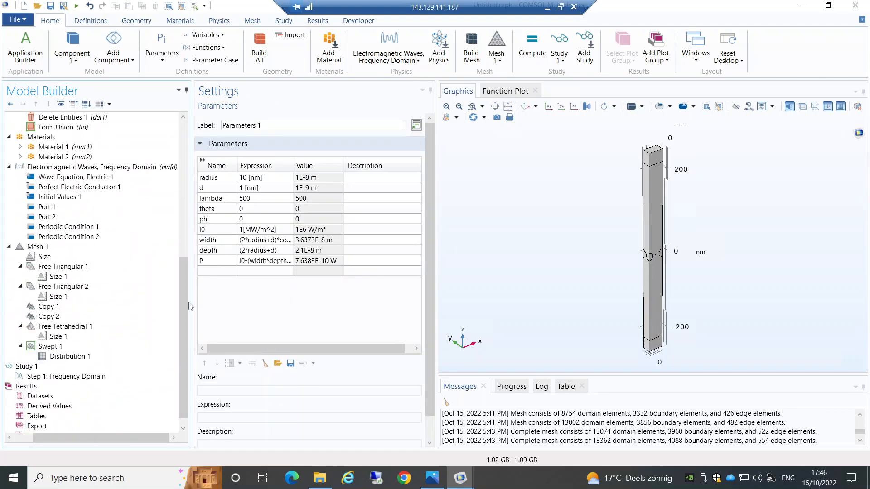
{"action": "left_click", "coordinate": [73, 376]}
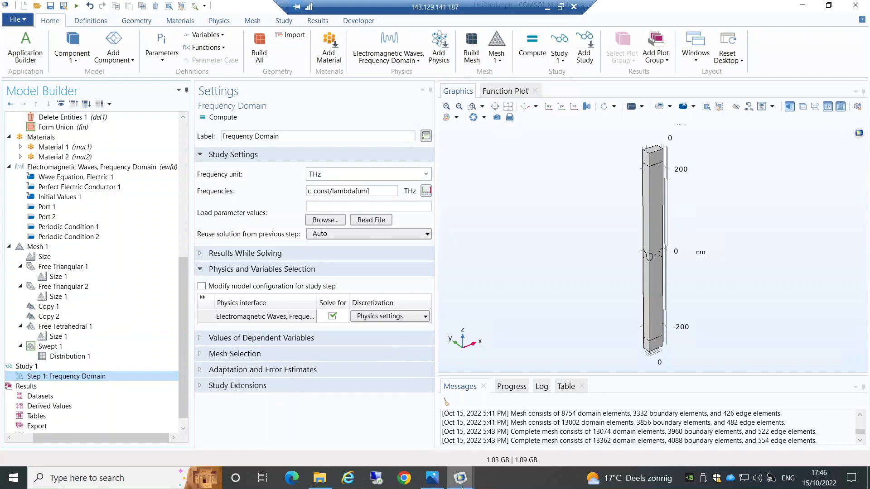
Check the lambda sweep range and the Frequency Domain frequency expression in the other, already solved model.
{"action": "mouse_move", "coordinate": [459, 478]}
{"action": "left_click", "coordinate": [403, 445]}
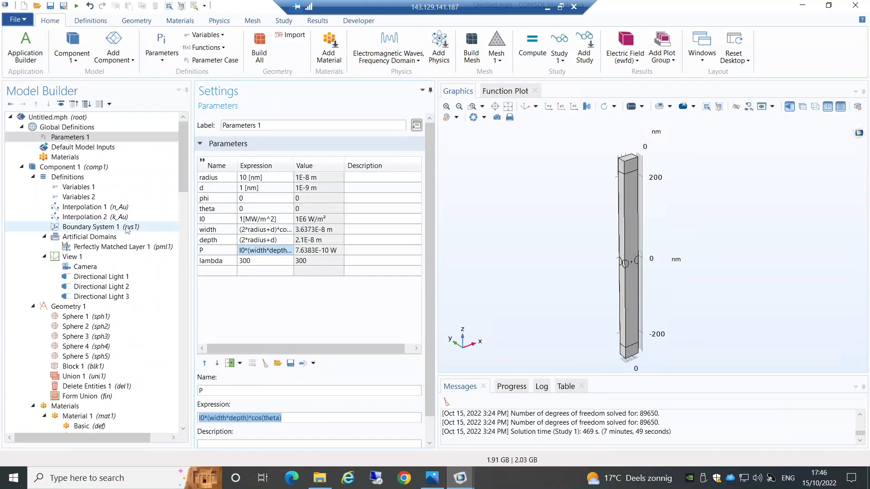
{"action": "left_click", "coordinate": [183, 224]}
{"action": "left_click_drag", "start_coordinate": [183, 225], "coordinate": [184, 262]}
{"action": "left_click", "coordinate": [93, 226]}
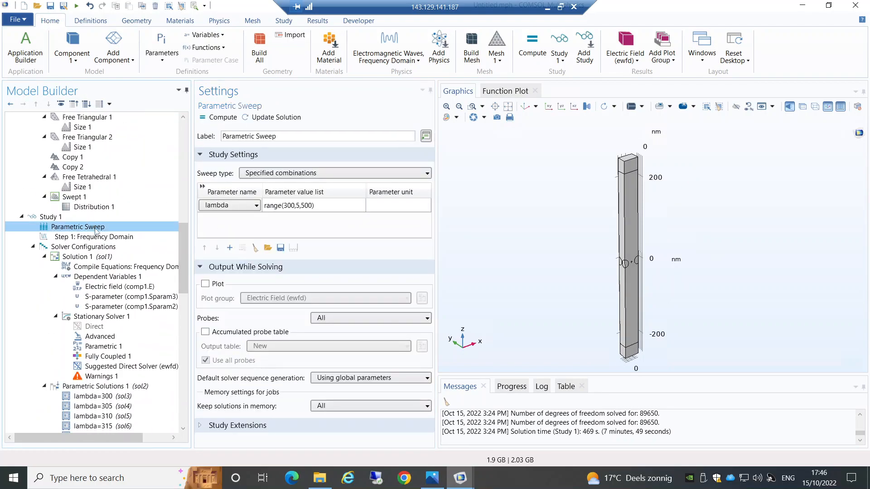
{"action": "left_click", "coordinate": [103, 237]}
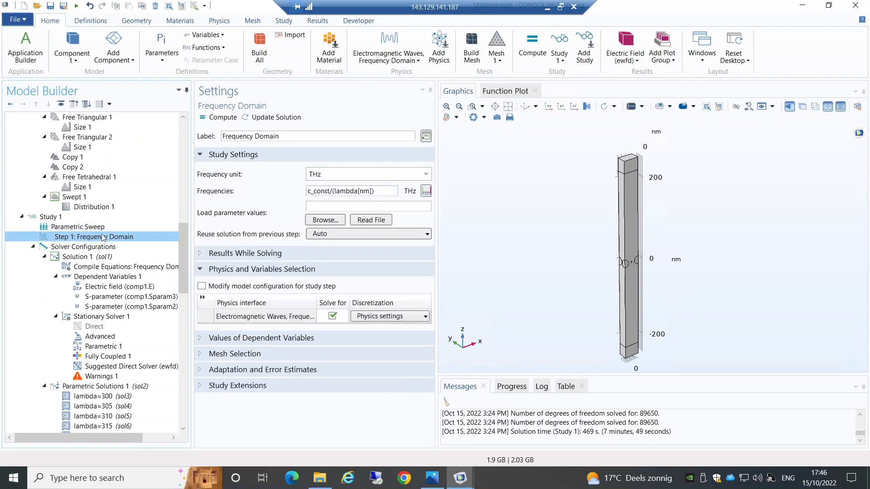
Back in the new model, set the Frequency Domain frequencies to c_const/(lambda[nm]) and compute Study 1.
{"action": "left_click", "coordinate": [472, 481]}
{"action": "left_click", "coordinate": [398, 410]}
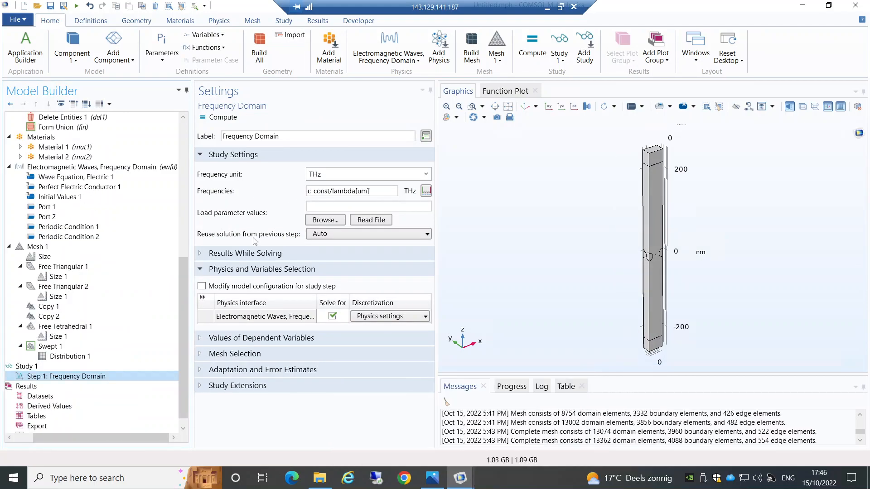
{"action": "left_click", "coordinate": [361, 186]}
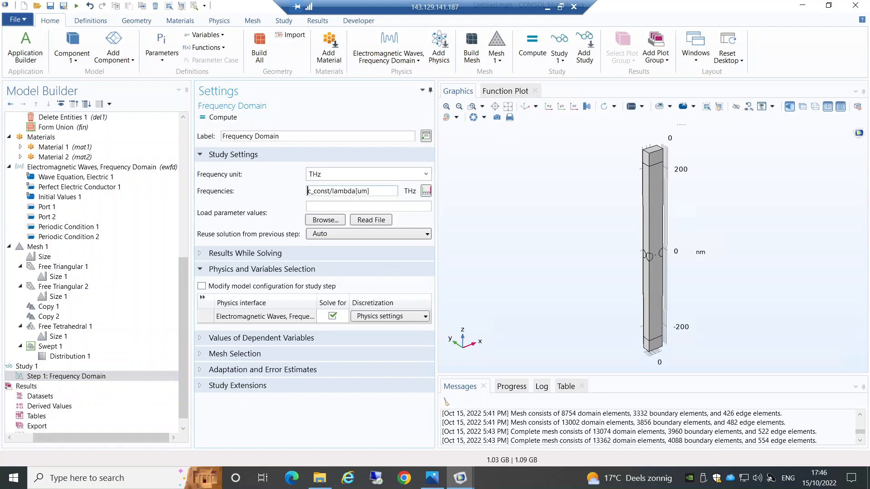
{"action": "key", "text": "BackSpace"}
{"action": "left_click", "coordinate": [333, 191]}
{"action": "type", "text": "("}
{"action": "left_click", "coordinate": [7, 365]}
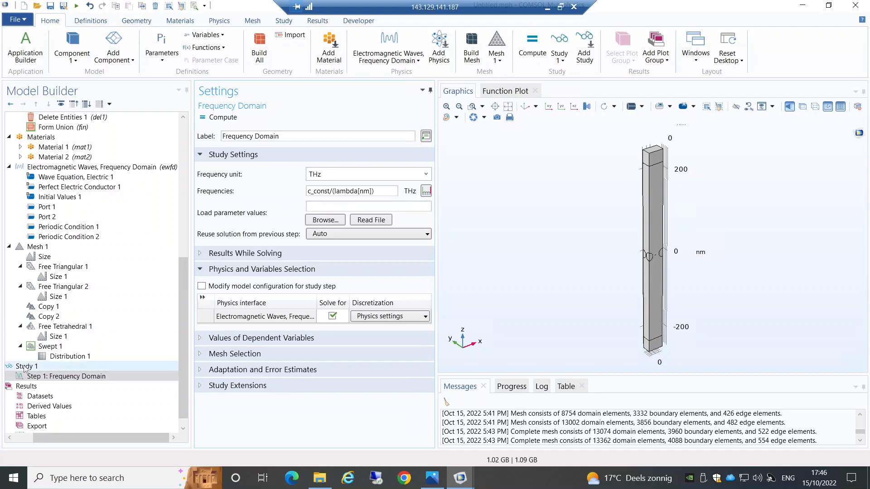
{"action": "left_click", "coordinate": [222, 117]}
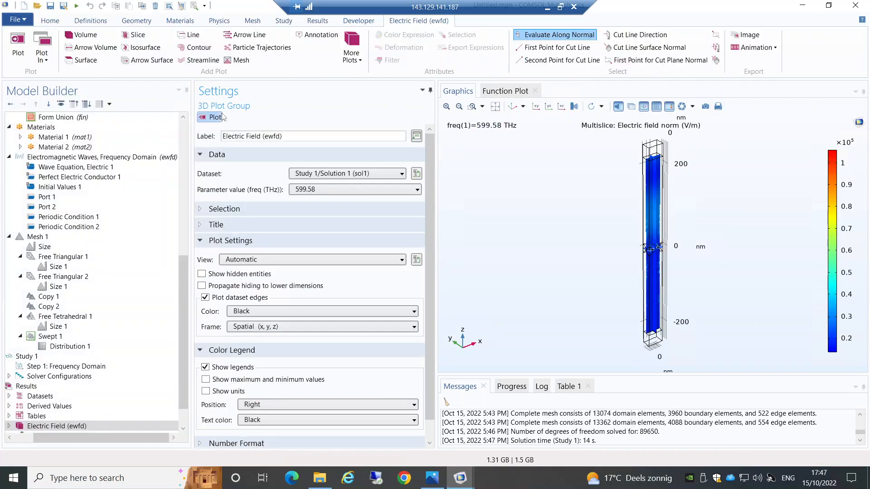
Examine the Electric Field (ewfd) multislice plot close up around the nanospheres and along the upper column.
{"action": "left_click", "coordinate": [472, 107]}
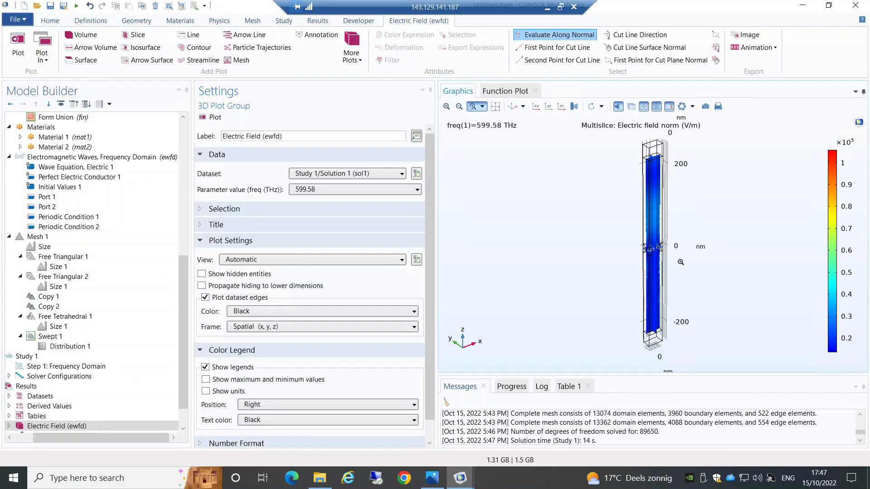
{"action": "left_click_drag", "start_coordinate": [622, 234], "coordinate": [680, 262]}
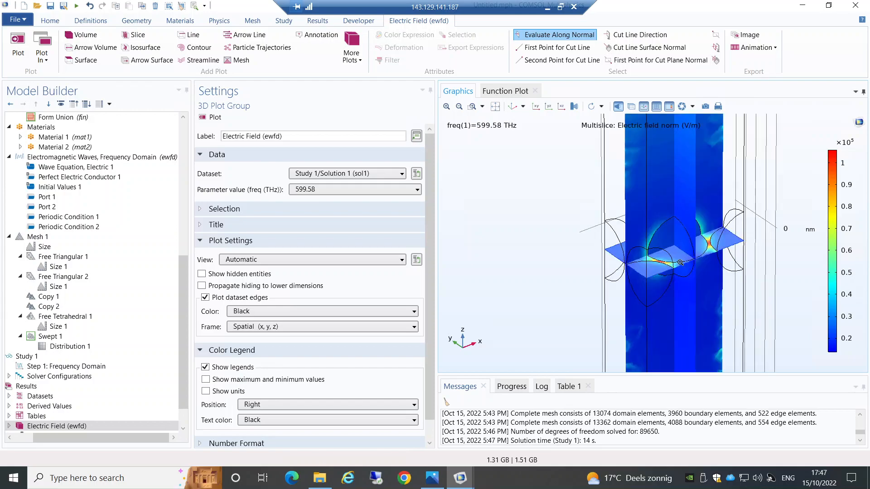
{"action": "mouse_move", "coordinate": [597, 249]}
{"action": "left_mouse_down"}
{"action": "mouse_move", "coordinate": [597, 290]}
{"action": "mouse_move", "coordinate": [596, 234]}
{"action": "left_mouse_up"}
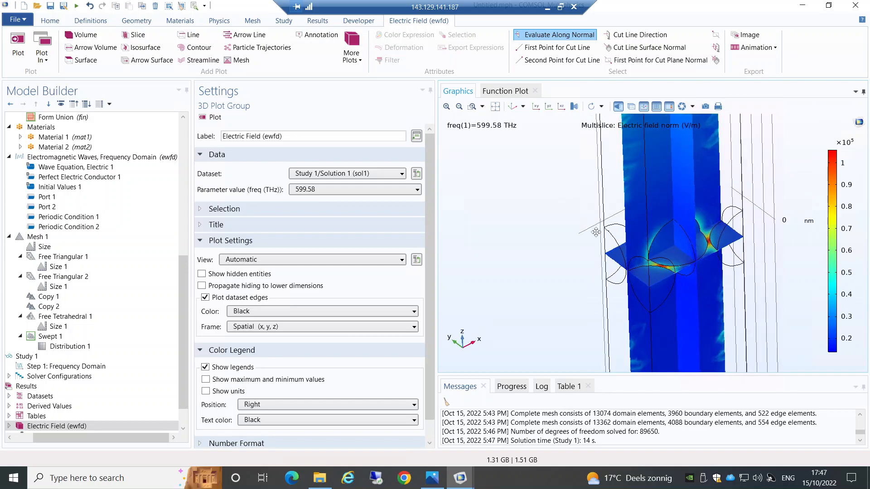
{"action": "left_click", "coordinate": [512, 106]}
{"action": "left_click", "coordinate": [471, 106]}
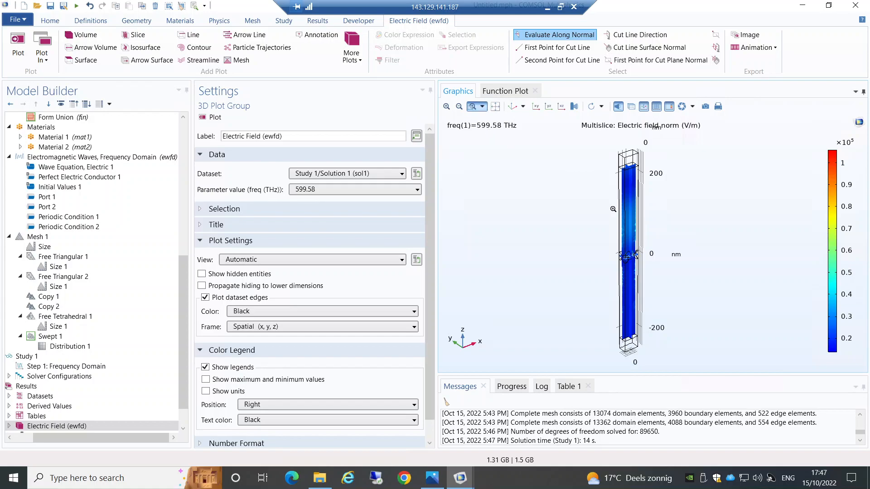
{"action": "left_click_drag", "start_coordinate": [620, 208], "coordinate": [650, 243]}
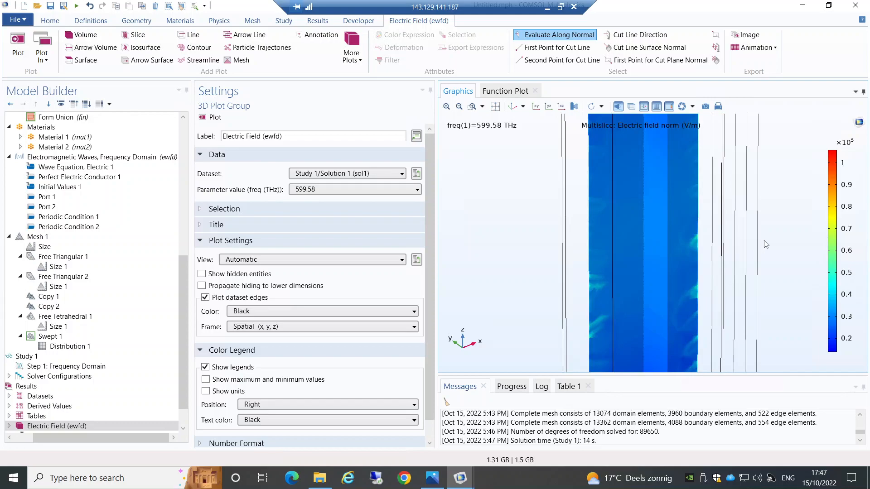
{"action": "mouse_move", "coordinate": [768, 262]}
{"action": "left_mouse_down"}
{"action": "mouse_move", "coordinate": [770, 295]}
{"action": "mouse_move", "coordinate": [750, 287]}
{"action": "mouse_move", "coordinate": [758, 266]}
{"action": "mouse_move", "coordinate": [770, 269]}
{"action": "left_mouse_up"}
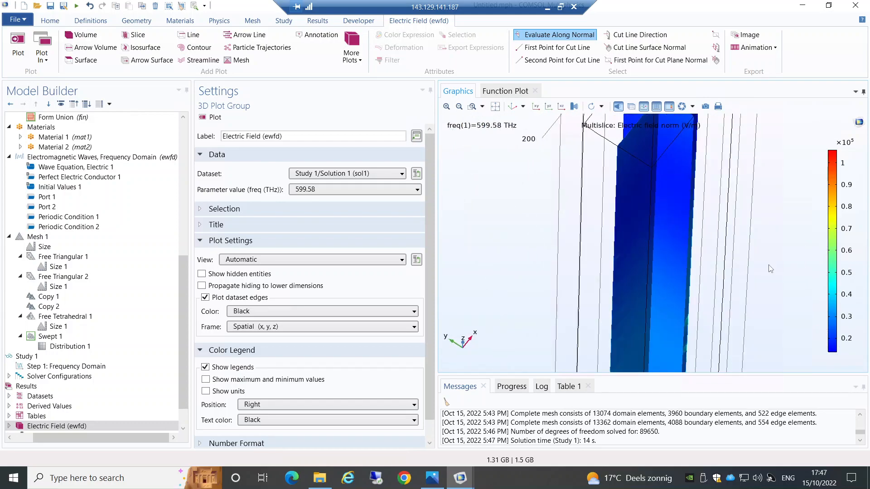
{"action": "left_click", "coordinate": [512, 106]}
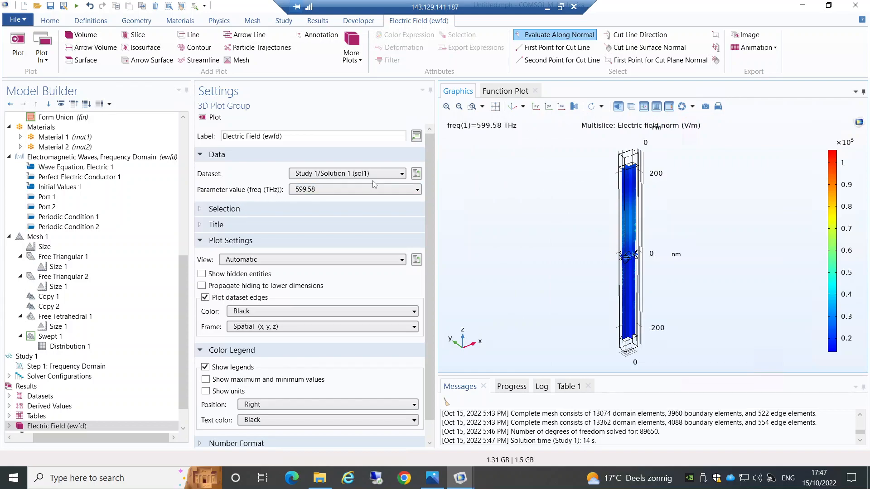
Set the height of Block 1 to 40*radius and rebuild Geometry 1.
{"action": "left_click", "coordinate": [183, 170]}
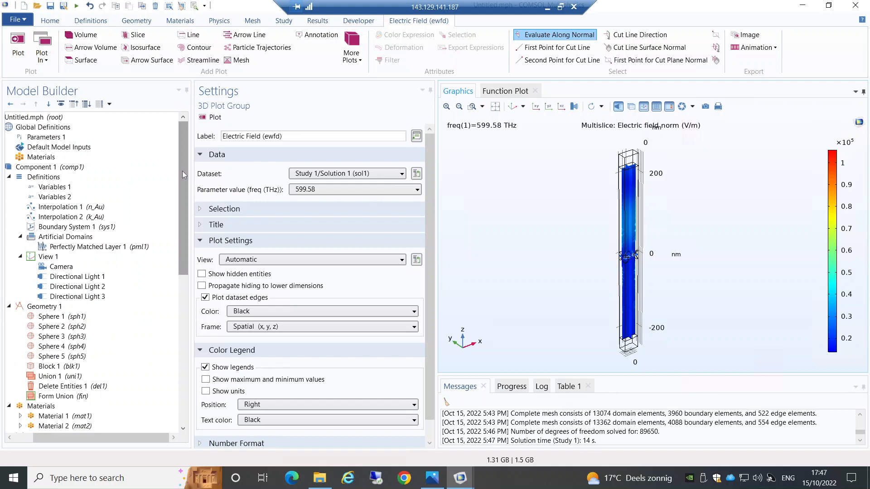
{"action": "left_click_drag", "start_coordinate": [182, 170], "coordinate": [182, 178]}
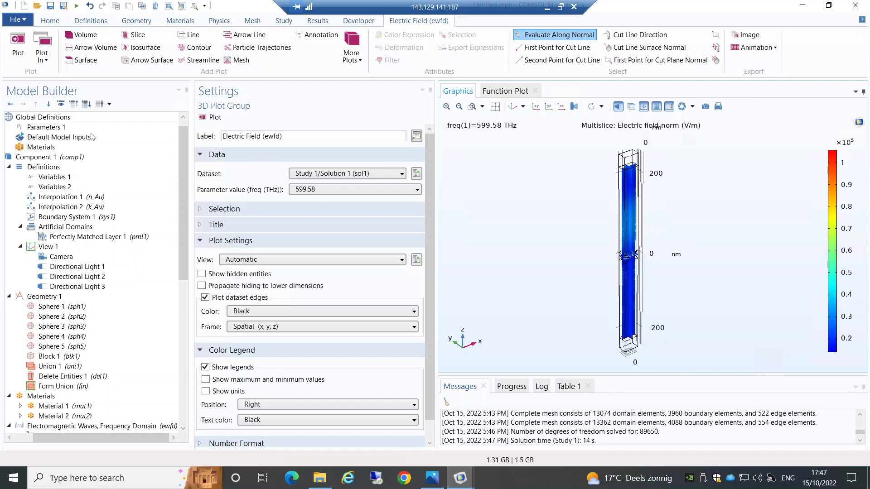
{"action": "left_click", "coordinate": [78, 307]}
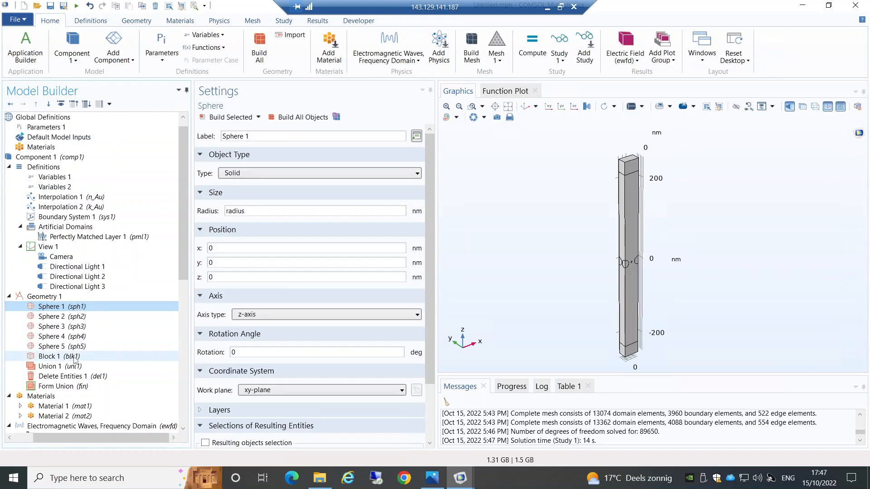
{"action": "left_click", "coordinate": [74, 357]}
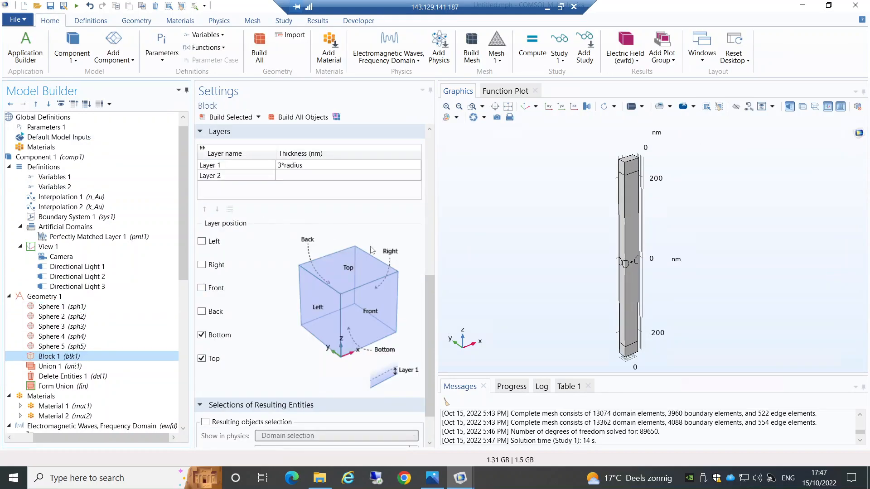
{"action": "left_click", "coordinate": [429, 264]}
{"action": "scroll", "coordinate": [428, 262], "scroll_direction": "down", "scroll_amount": 1}
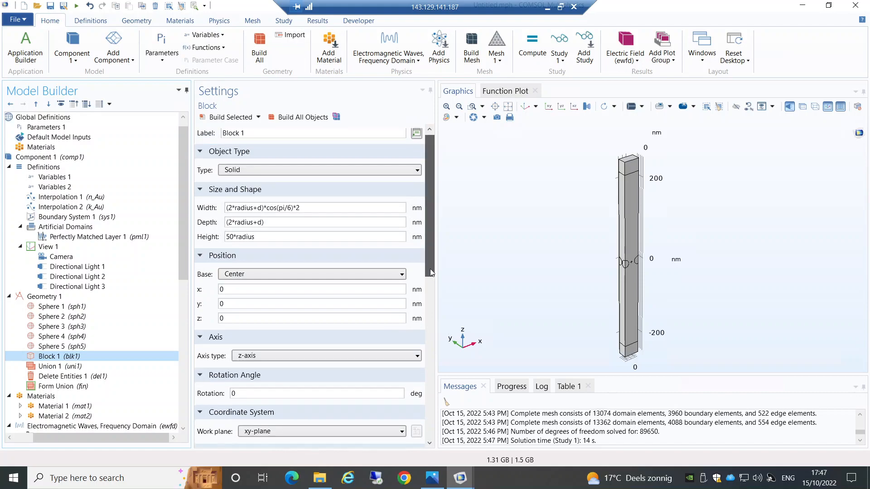
{"action": "left_click", "coordinate": [229, 221]}
{"action": "key", "text": "BackSpace"}
{"action": "type", "text": "4"}
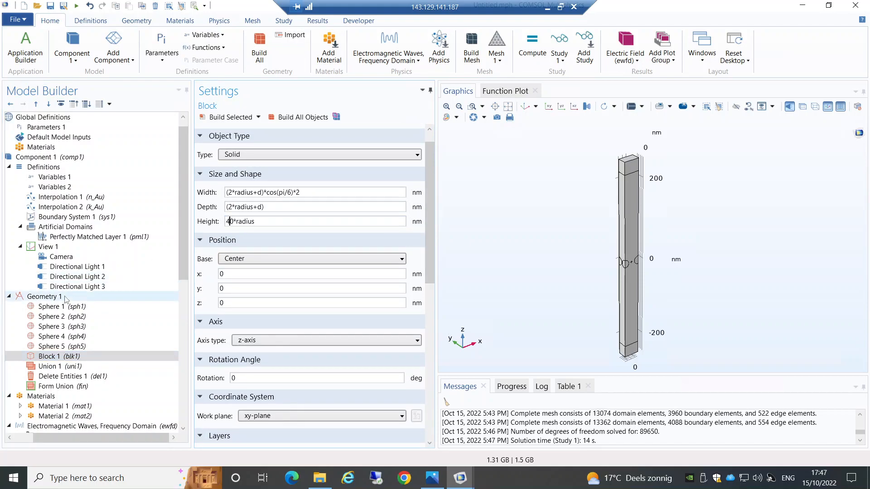
{"action": "left_click", "coordinate": [44, 296]}
{"action": "left_click", "coordinate": [229, 116]}
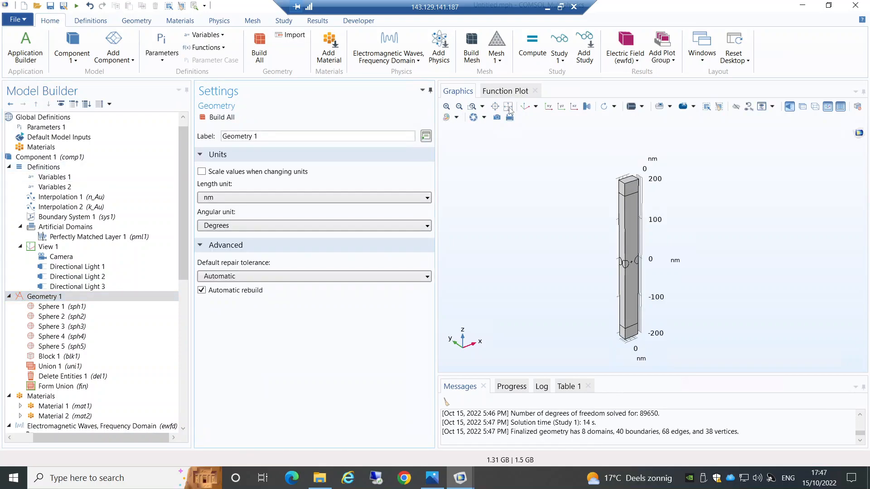
{"action": "left_click", "coordinate": [524, 106]}
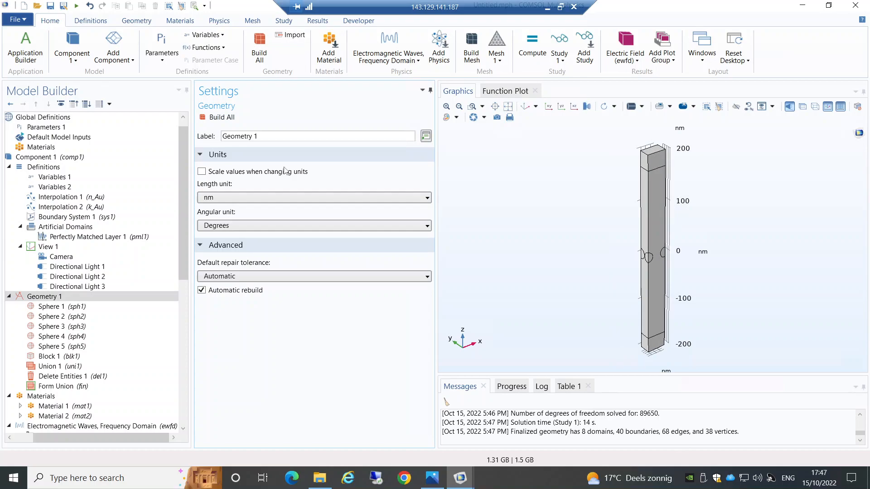
Rebuild the whole Mesh 1 sequence on the shortened geometry.
{"action": "left_click_drag", "start_coordinate": [184, 165], "coordinate": [179, 278]}
{"action": "left_click", "coordinate": [66, 277]}
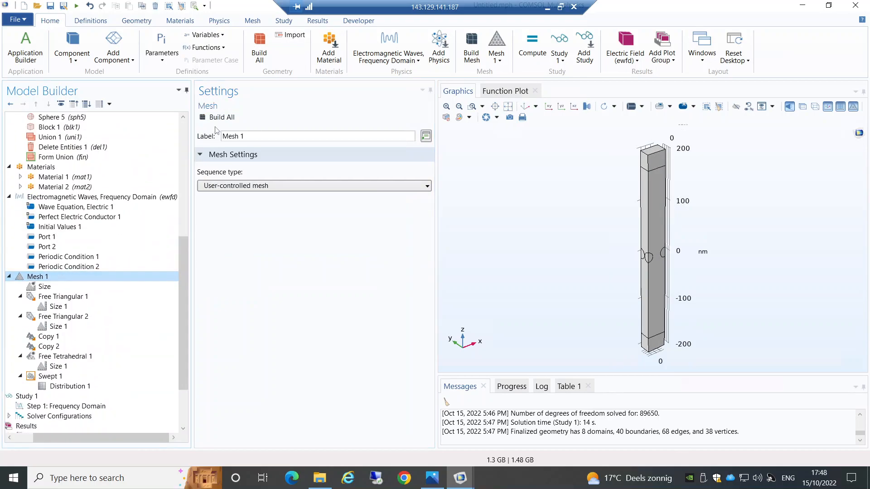
{"action": "left_click", "coordinate": [224, 118]}
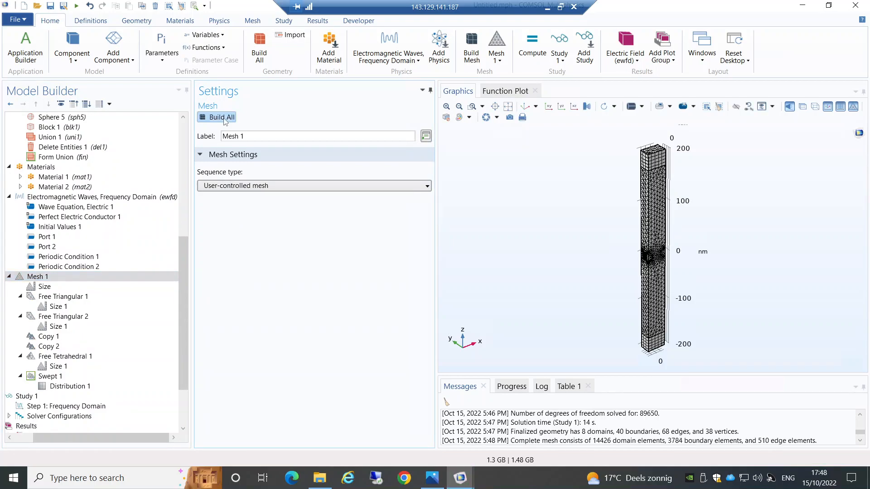
Recompute Study 1 and inspect the electric field norm around the nanospheres.
{"action": "left_click", "coordinate": [33, 406]}
{"action": "left_click", "coordinate": [27, 397]}
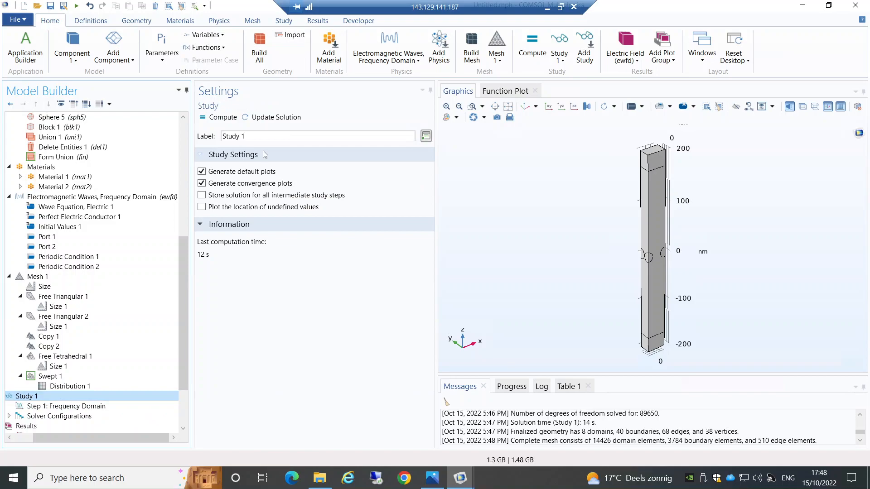
{"action": "left_click", "coordinate": [223, 118]}
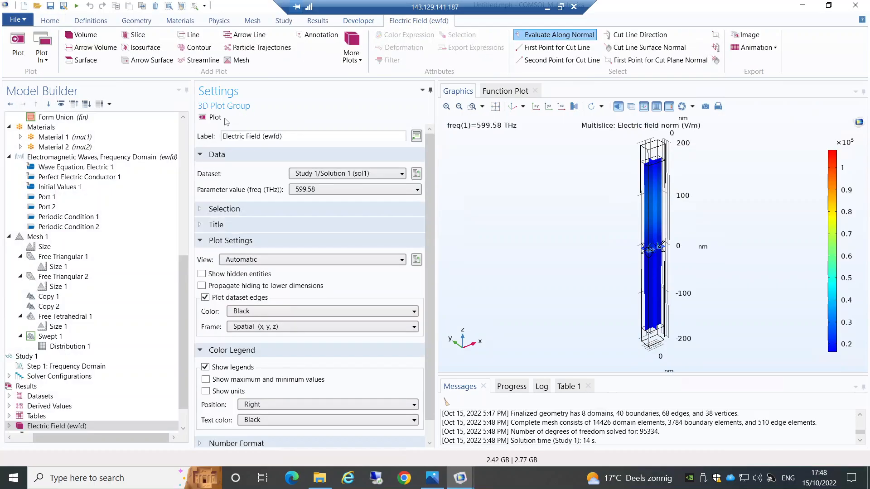
{"action": "left_click", "coordinate": [472, 107]}
{"action": "left_click_drag", "start_coordinate": [628, 192], "coordinate": [684, 260]}
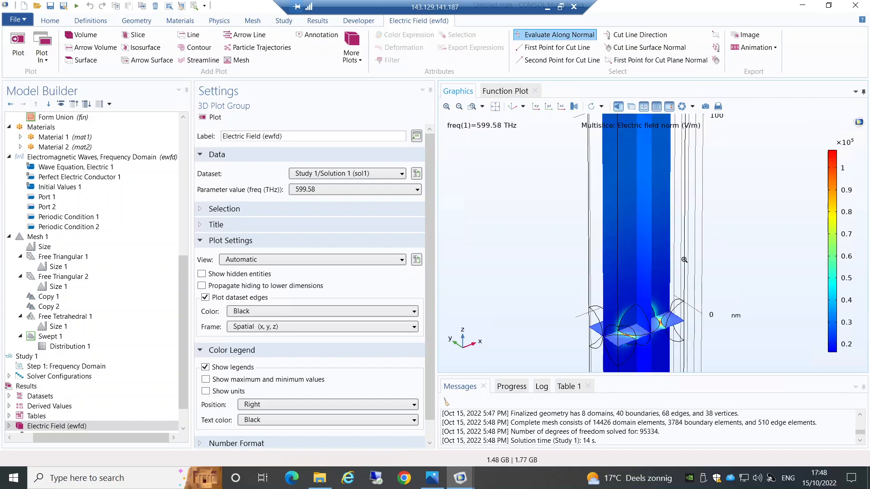
{"action": "left_click", "coordinate": [514, 107]}
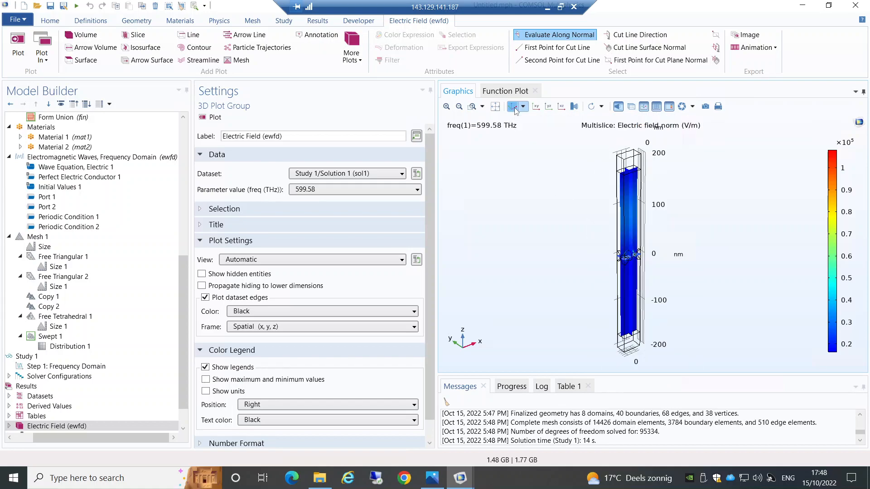
Add a Parametric Sweep to Study 1.
{"action": "left_click", "coordinate": [183, 132]}
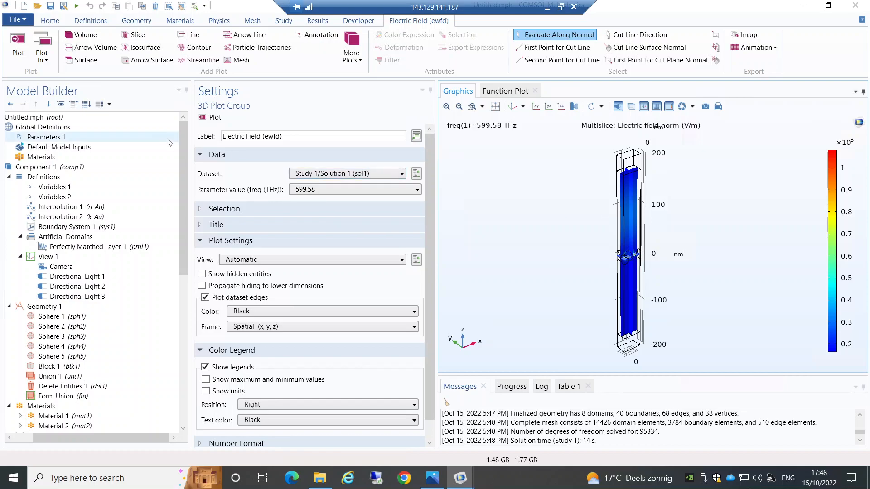
{"action": "left_click_drag", "start_coordinate": [184, 145], "coordinate": [185, 320]}
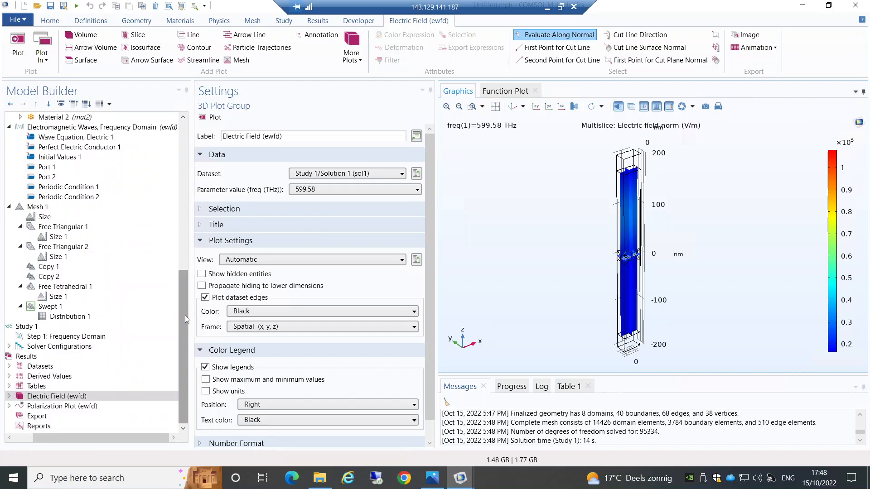
{"action": "left_click", "coordinate": [48, 337]}
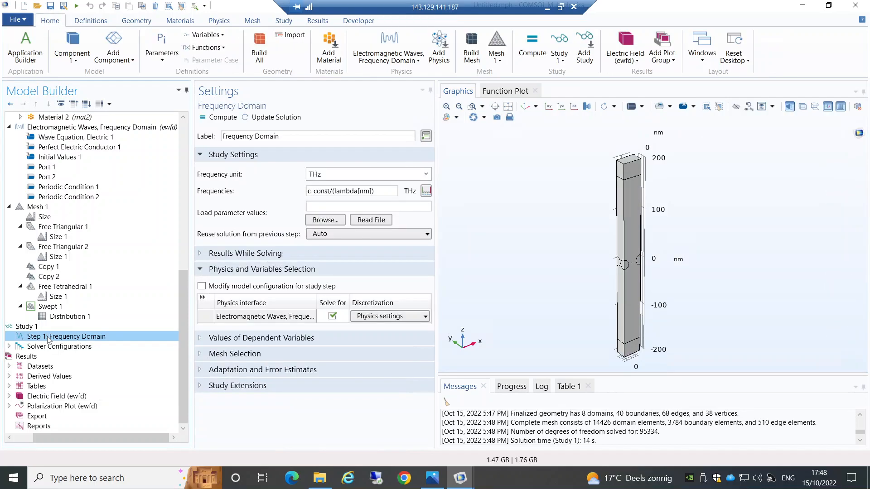
{"action": "left_click", "coordinate": [35, 327]}
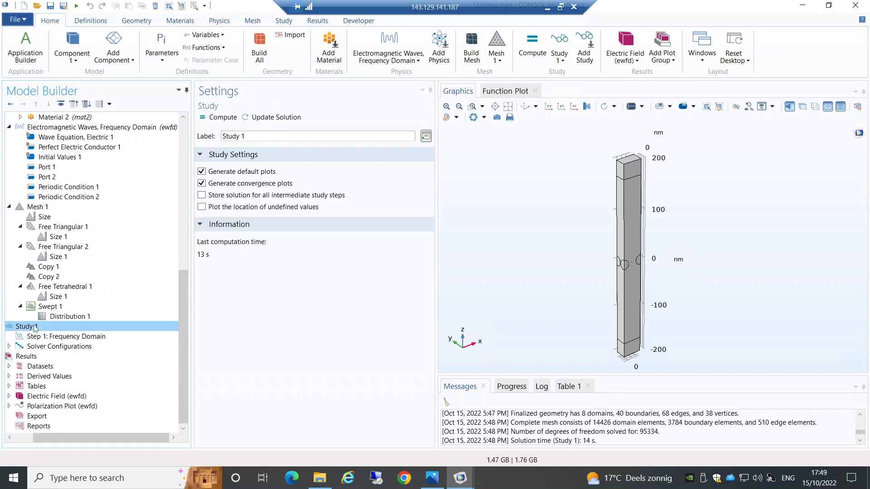
{"action": "right_click", "coordinate": [35, 327]}
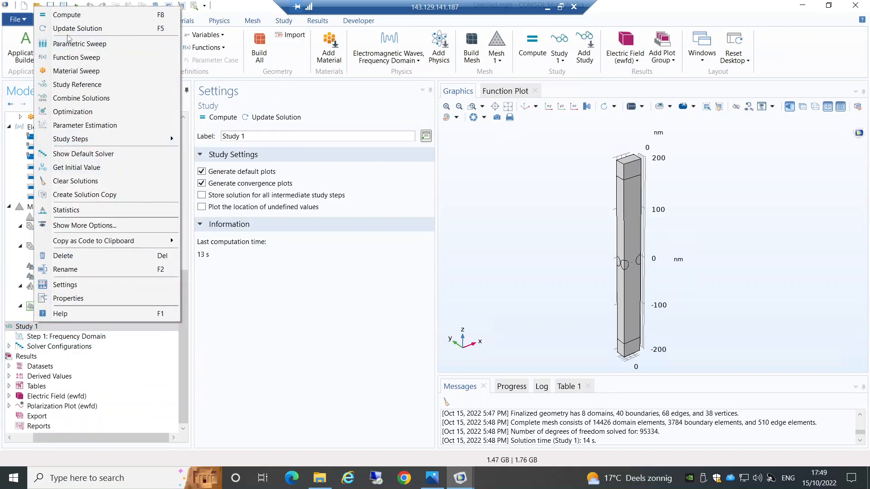
{"action": "left_click", "coordinate": [80, 44]}
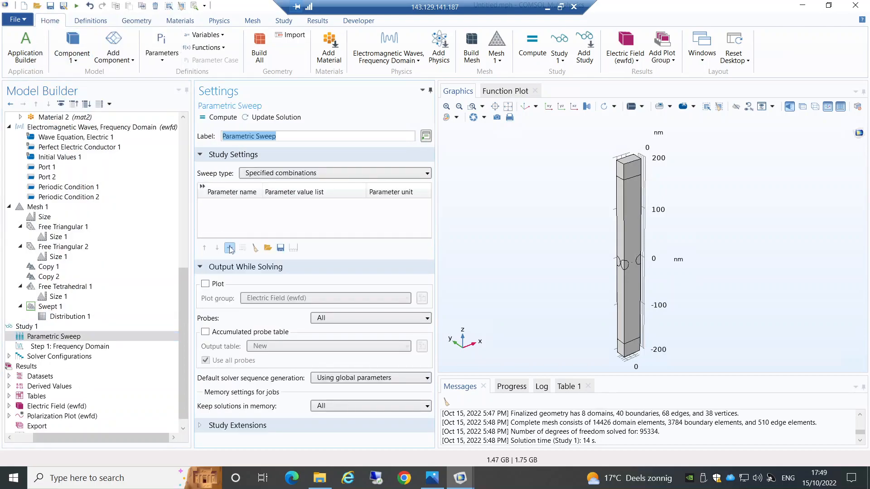
Sweep the lambda parameter over range(300,5,800) in the Parametric Sweep and compute the study.
{"action": "left_click", "coordinate": [230, 248]}
{"action": "left_click", "coordinate": [238, 206]}
{"action": "left_click", "coordinate": [238, 206]}
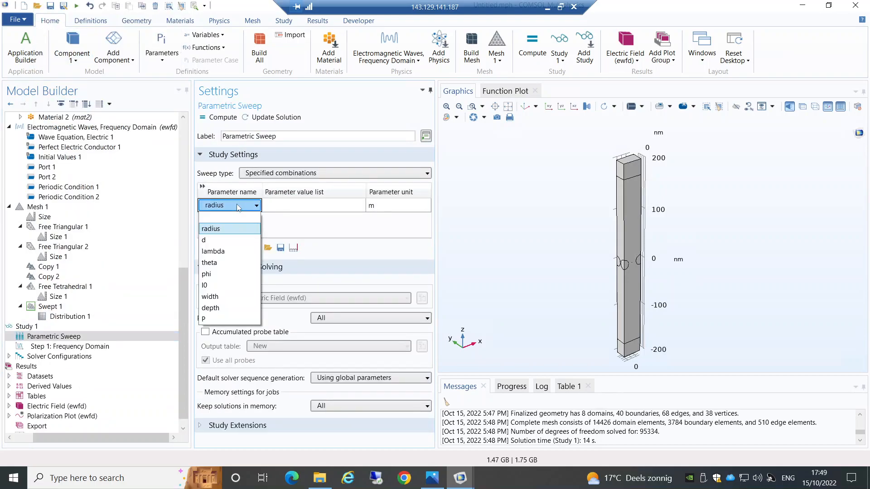
{"action": "left_click", "coordinate": [213, 251]}
{"action": "left_click", "coordinate": [279, 206]}
{"action": "type", "text": "range"}
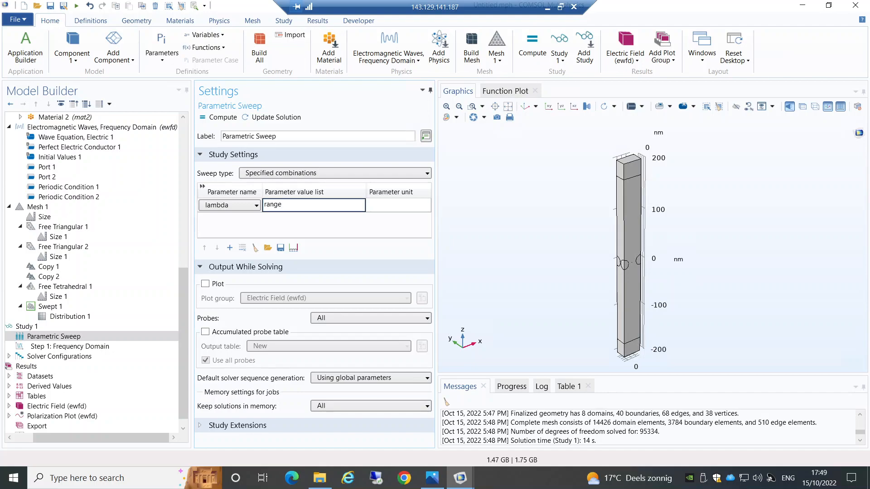
{"action": "type", "text": "(300,5,800)"}
{"action": "left_click", "coordinate": [301, 220]}
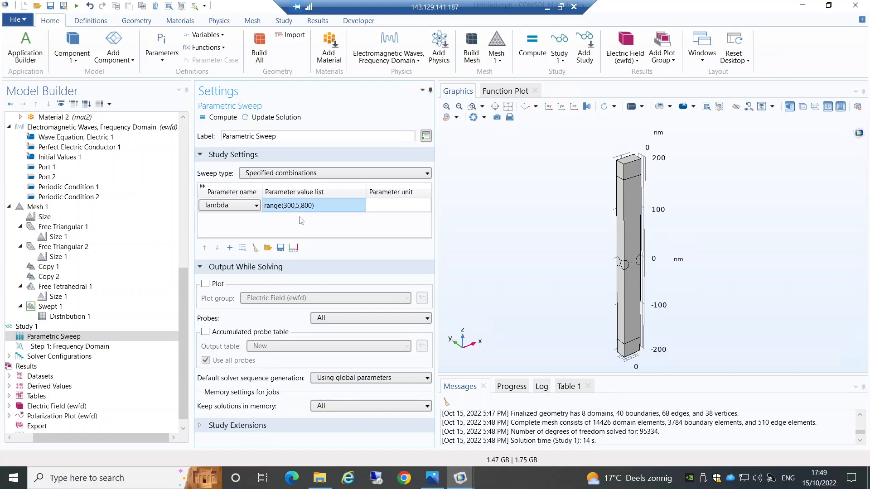
{"action": "left_click", "coordinate": [223, 118]}
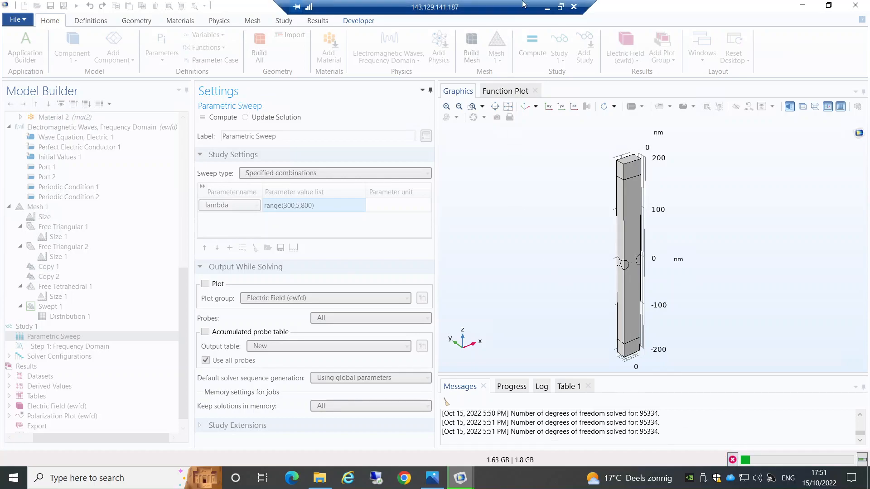
{"action": "left_click", "coordinate": [547, 6]}
{"action": "left_click", "coordinate": [544, 478]}
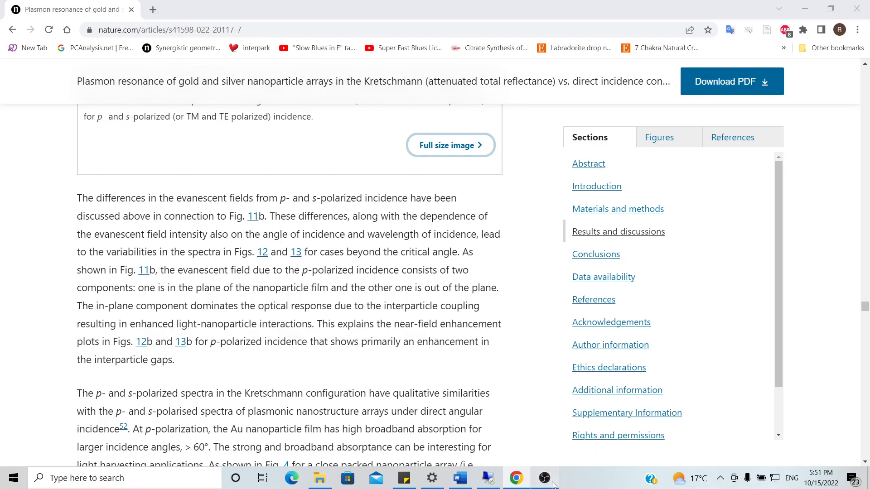